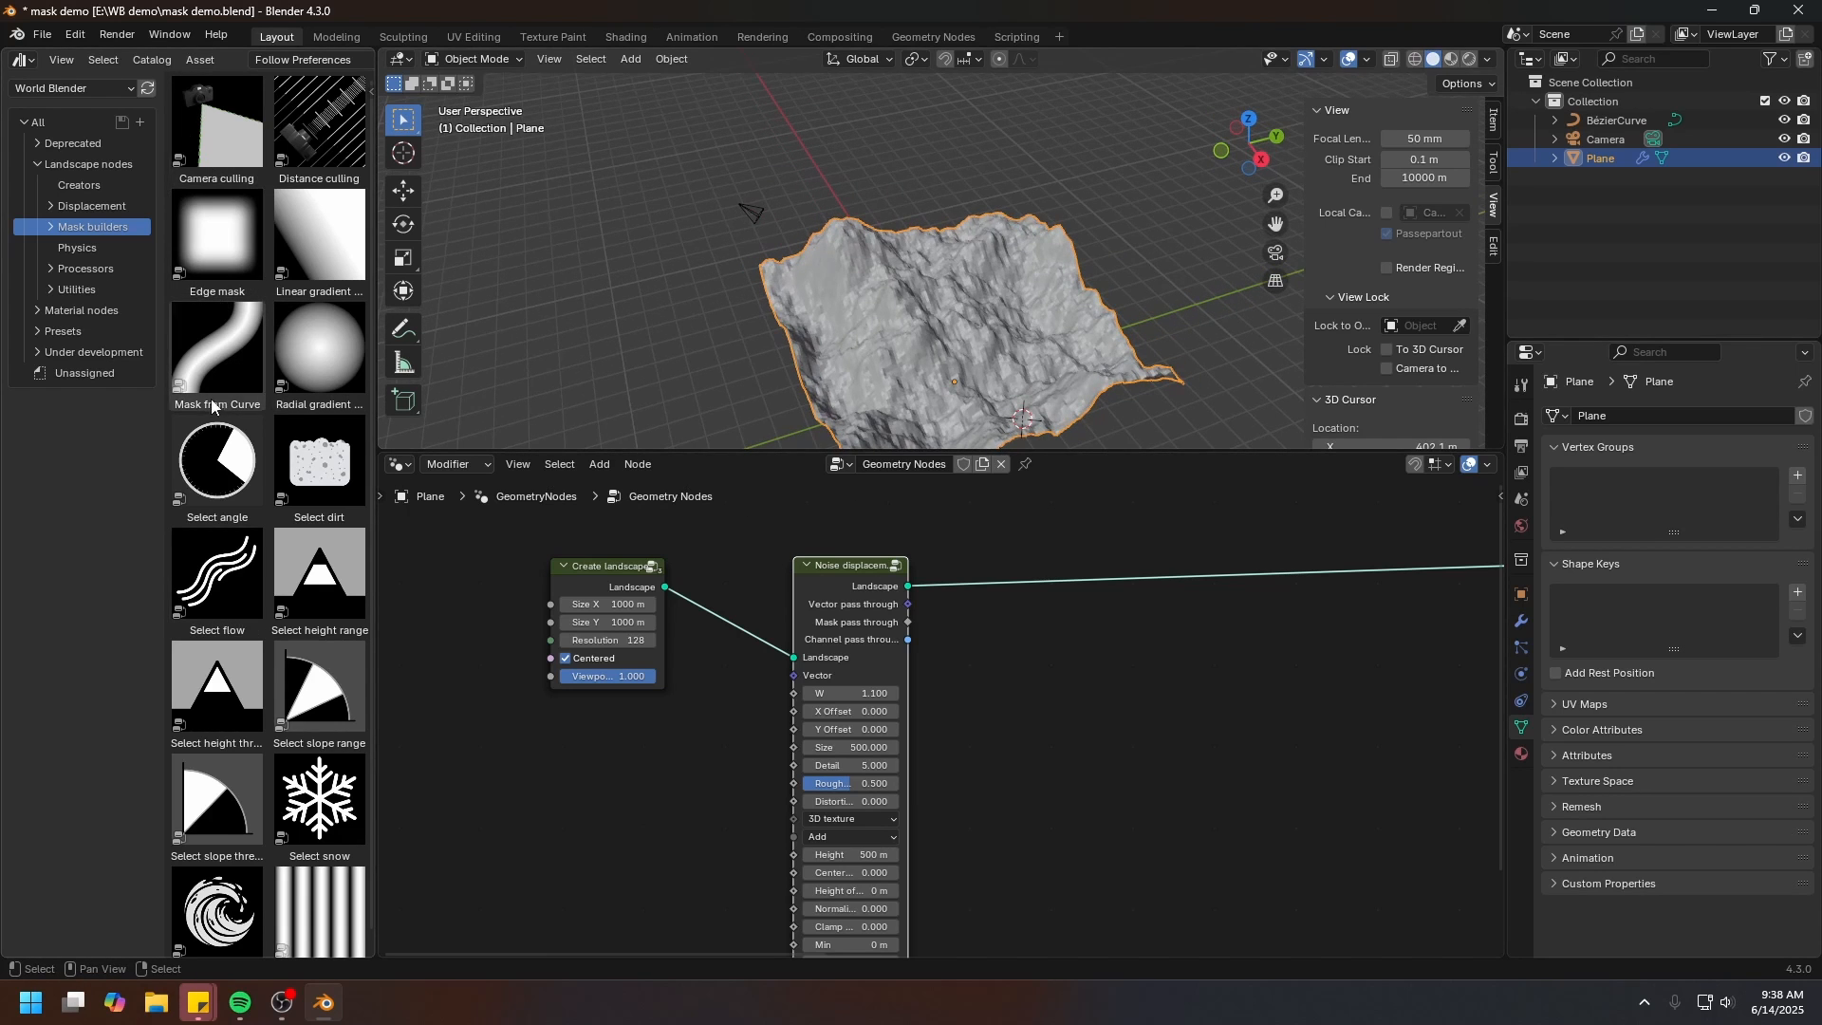
Add the Edge mask, Linear gradient, Radial gradient and Wave mask generators from the Mask builders assets to the node tree
click(45, 229)
click(89, 252)
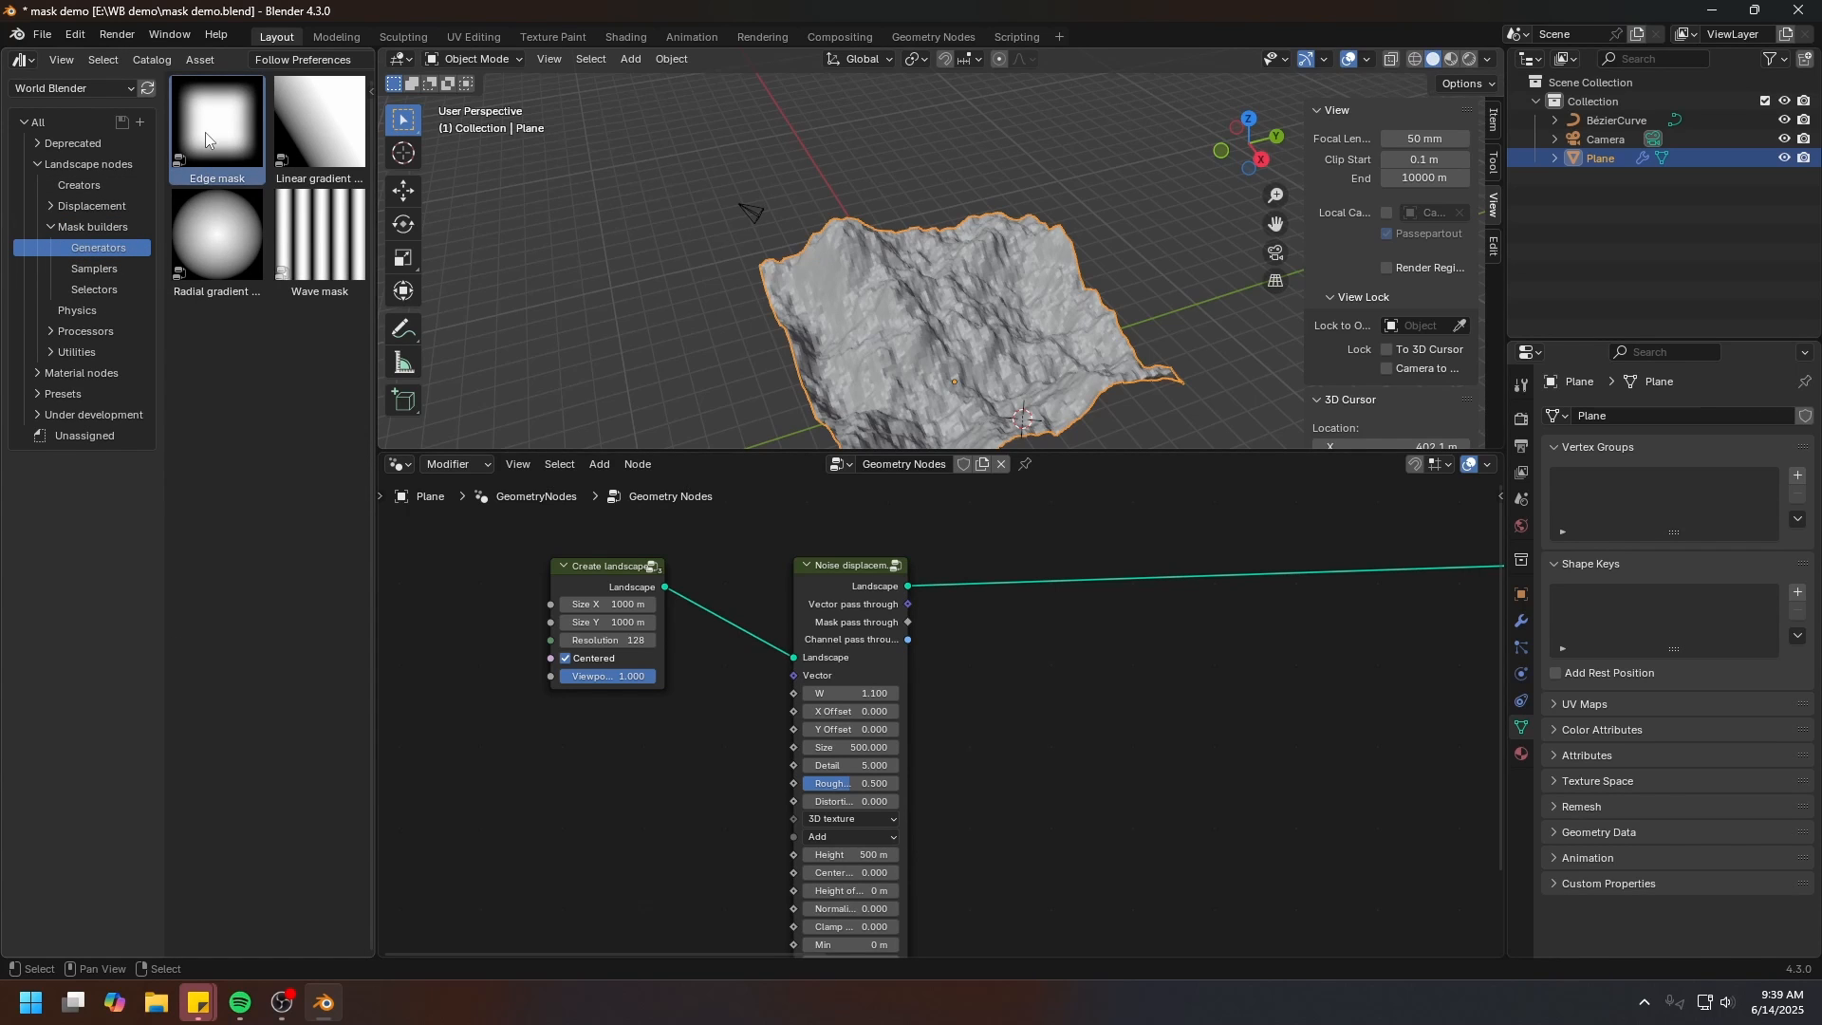
drag(205, 133, 1007, 691)
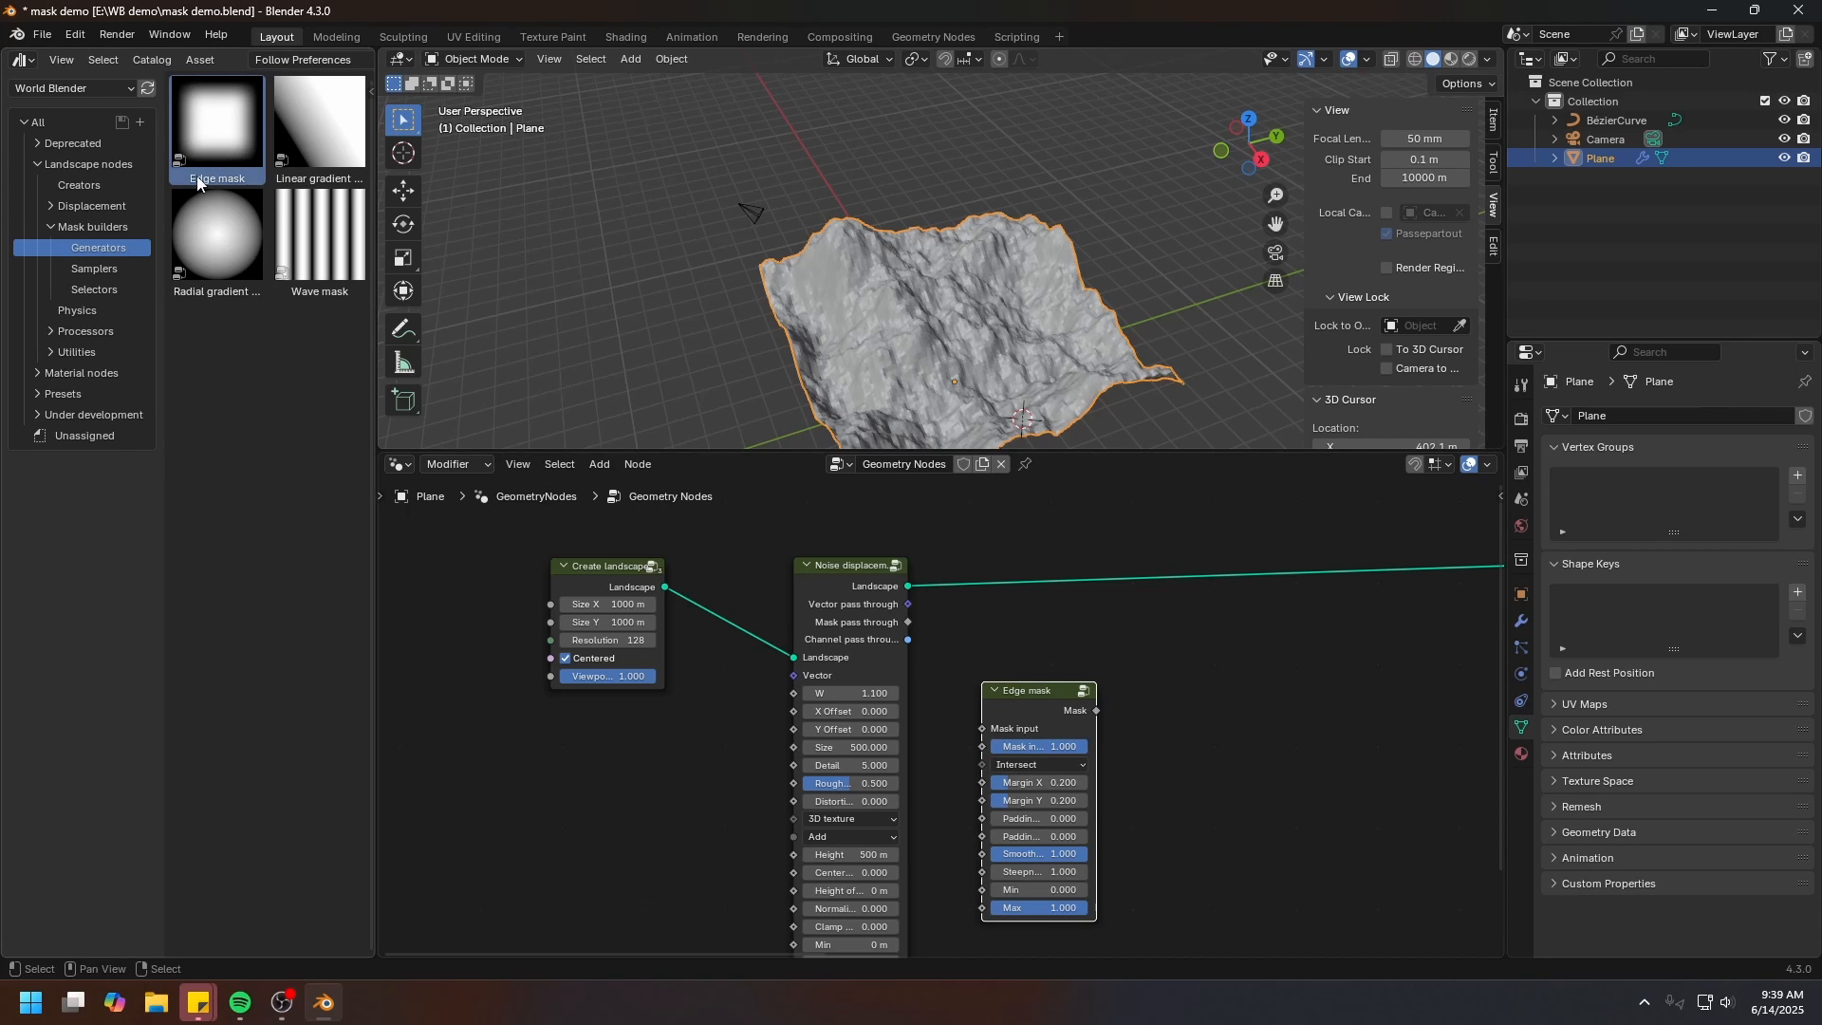
drag(317, 131, 1169, 716)
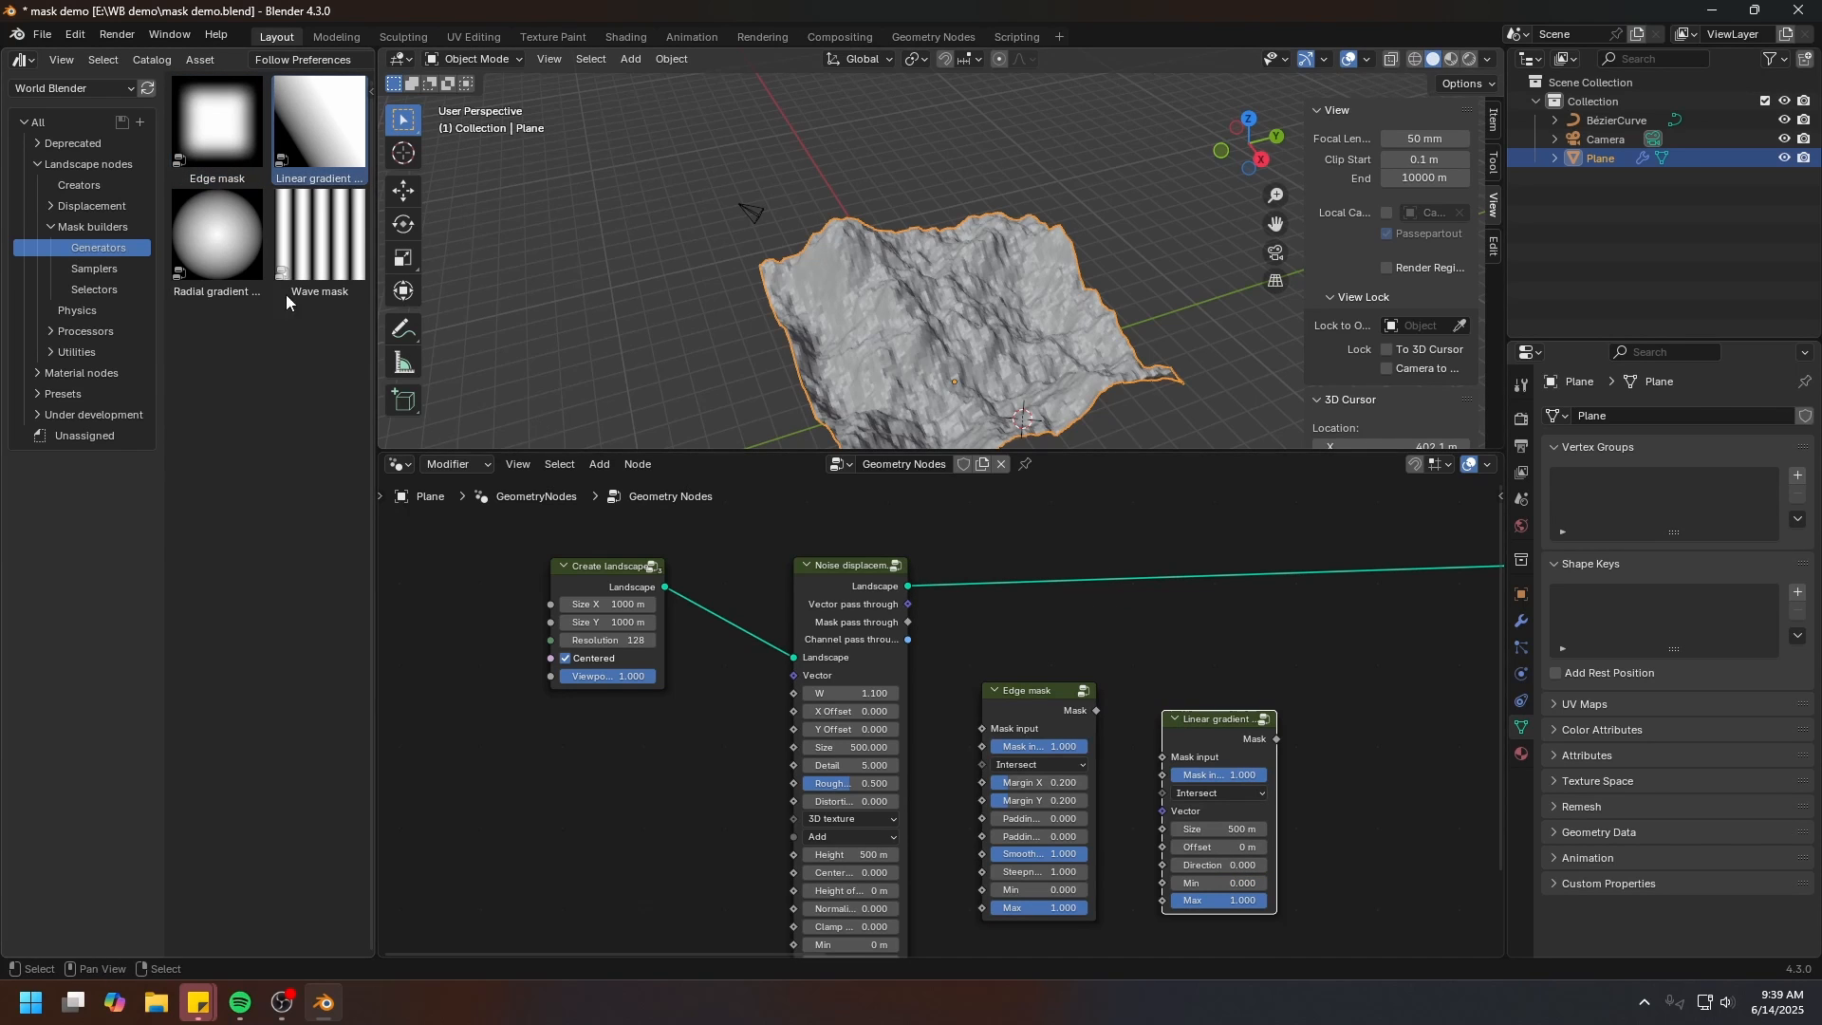
drag(224, 244, 1398, 737)
middle_drag(1398, 737, 943, 622)
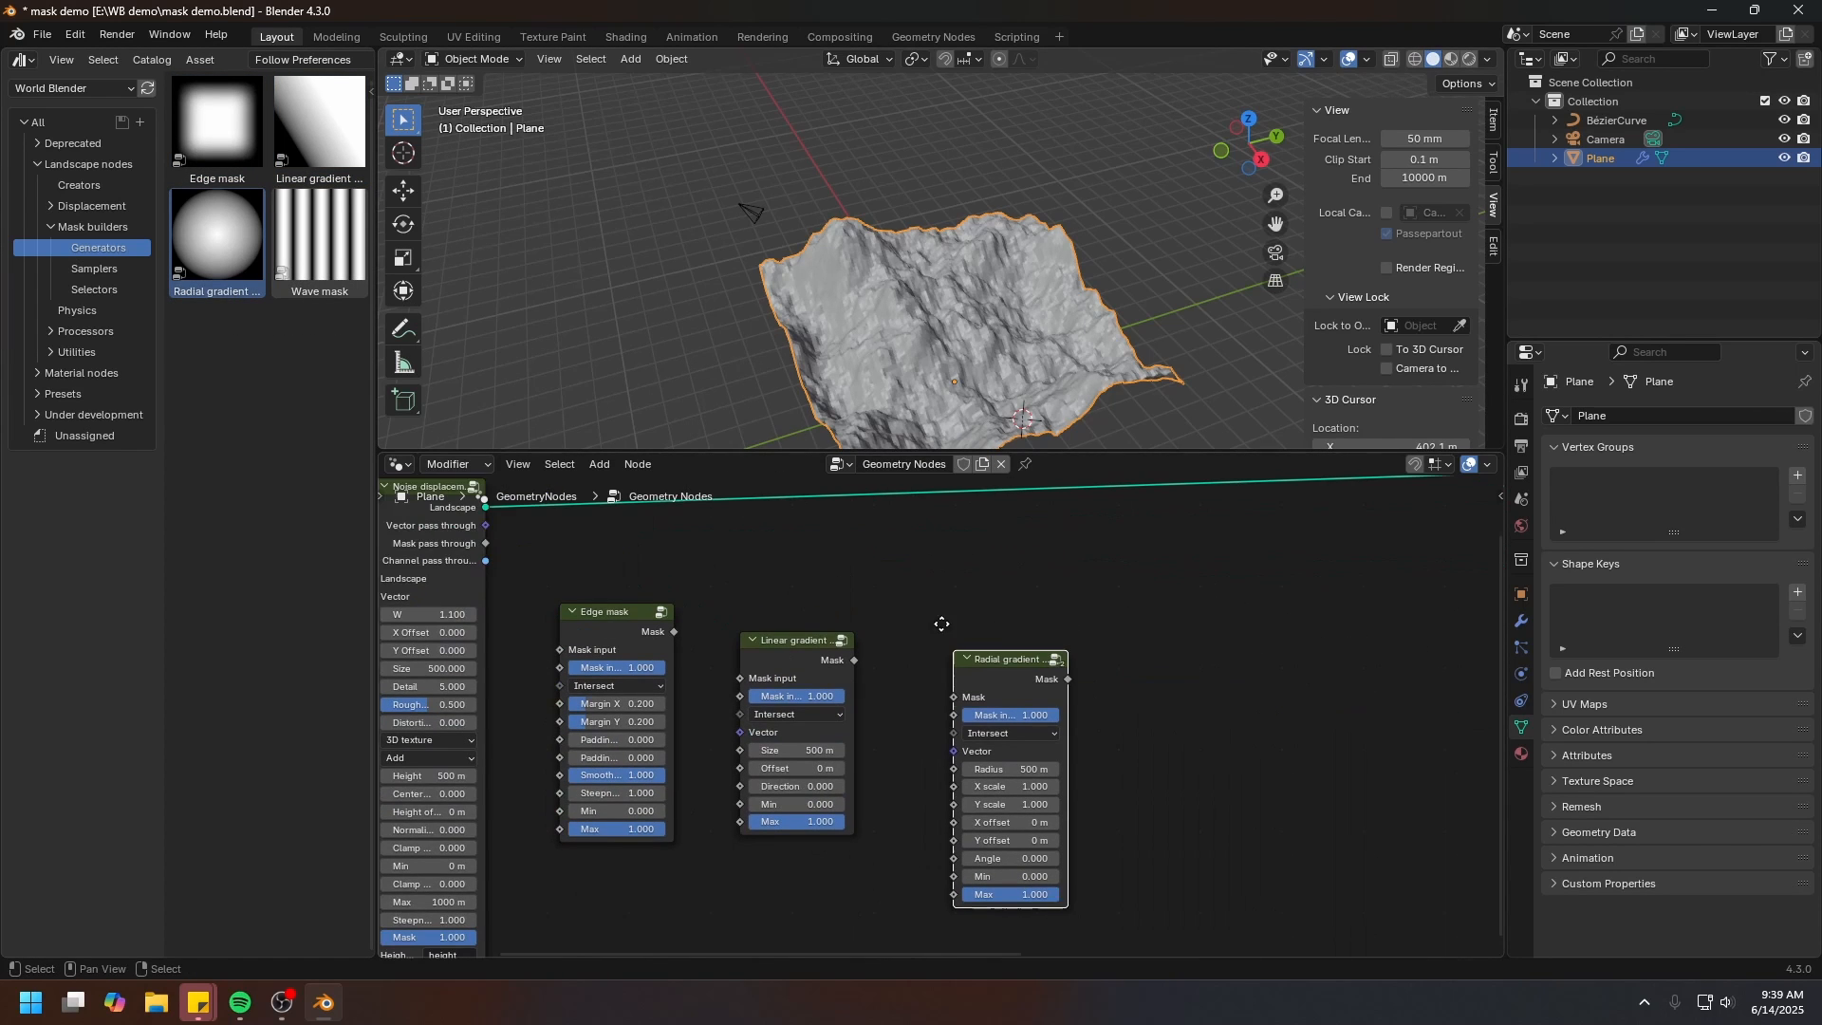
drag(319, 242, 1124, 655)
drag(996, 664, 925, 645)
Cut the outgoing Landscape link of the Noise displacement node and move the Edge mask node below Create landscape
middle_drag(925, 645, 1491, 685)
ctrl+right_drag(1215, 517, 1156, 587)
drag(1177, 652, 750, 684)
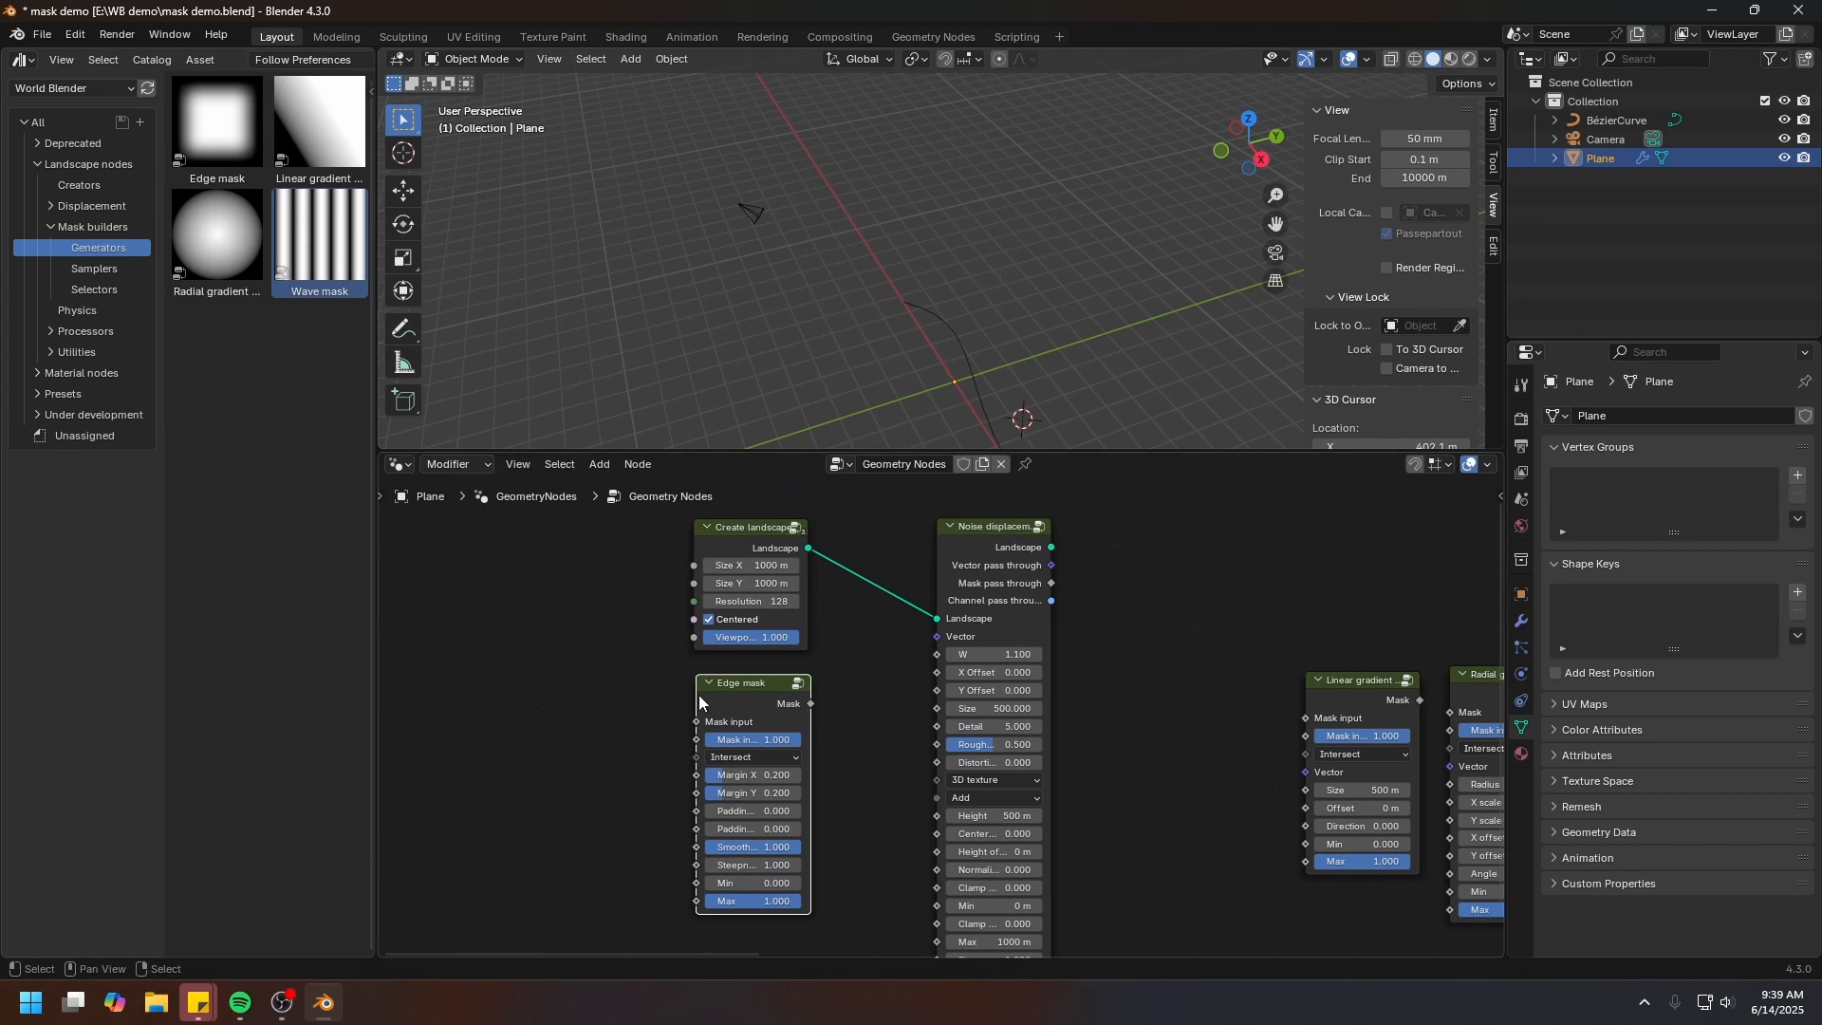
Preview the Edge mask on the Create landscape geometry from above, and delete the Viewer node after examining it
ctrl+shift+click(723, 529)
ctrl+shift+click(761, 719)
middle_drag(911, 332, 900, 418)
shift+middle_drag(803, 342, 934, 185)
scroll(934, 204, up, 3)
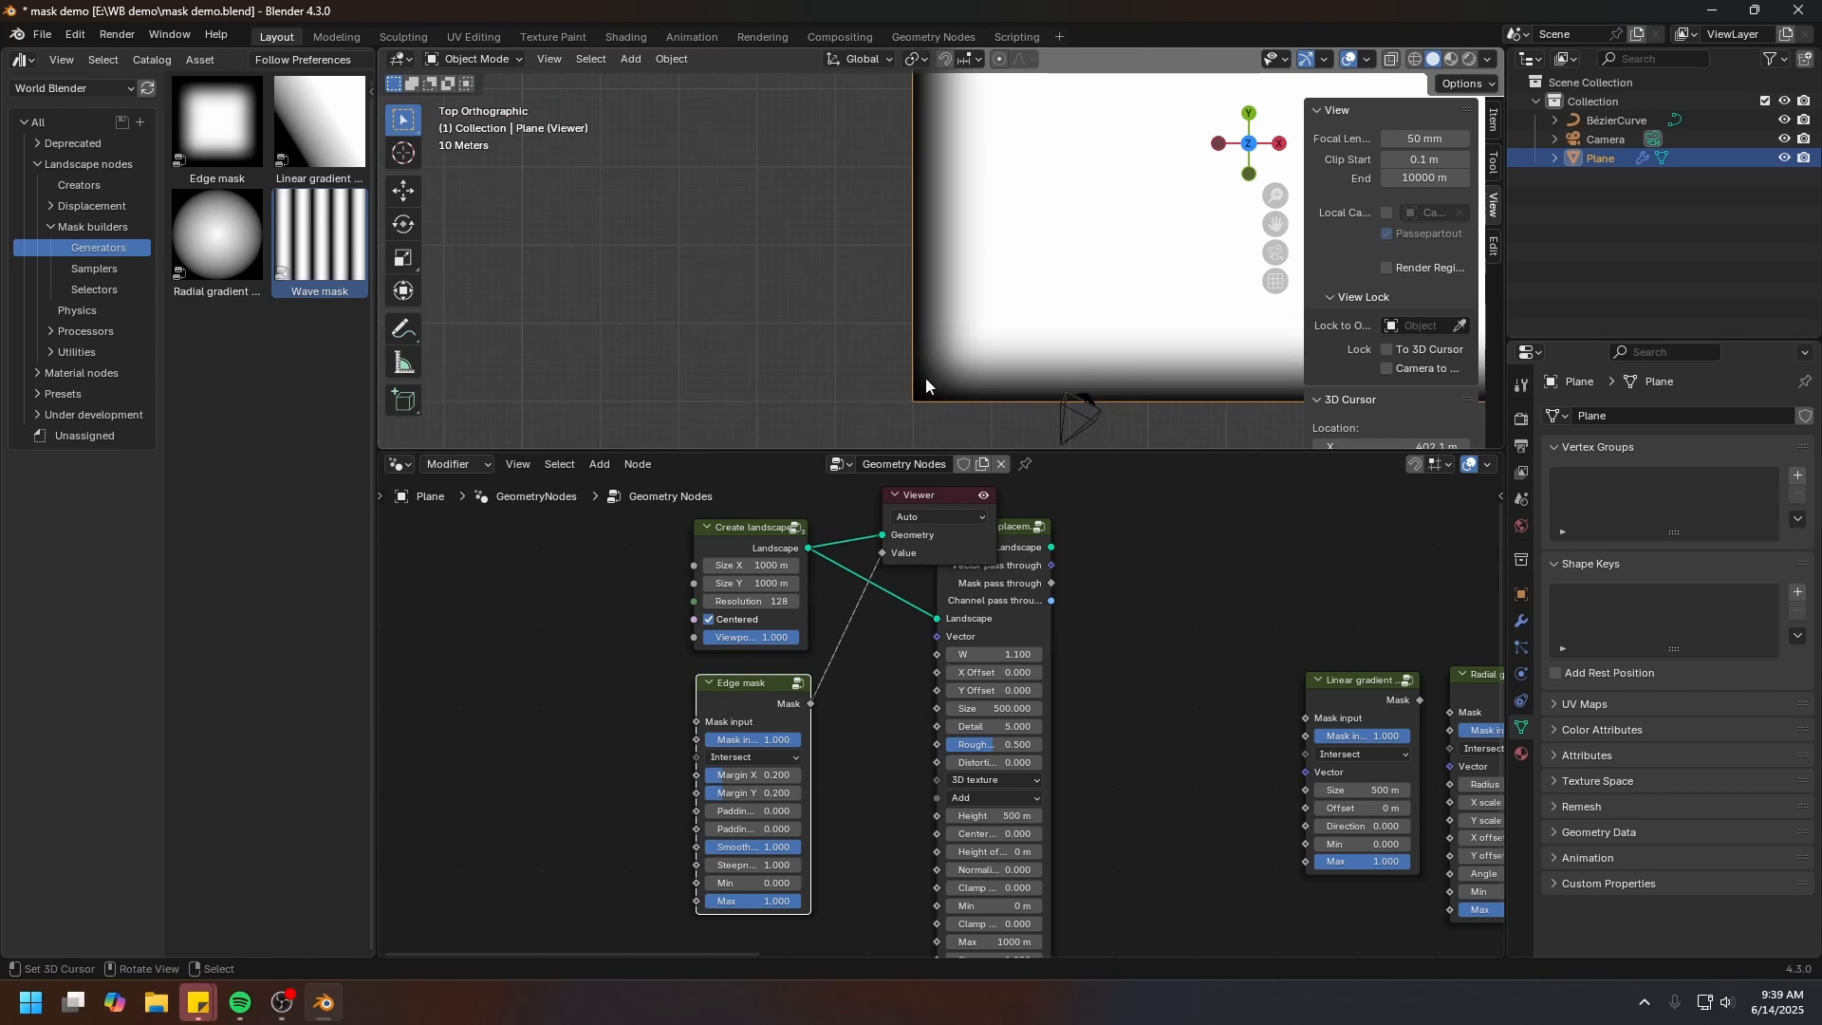
scroll(925, 381, down, 2)
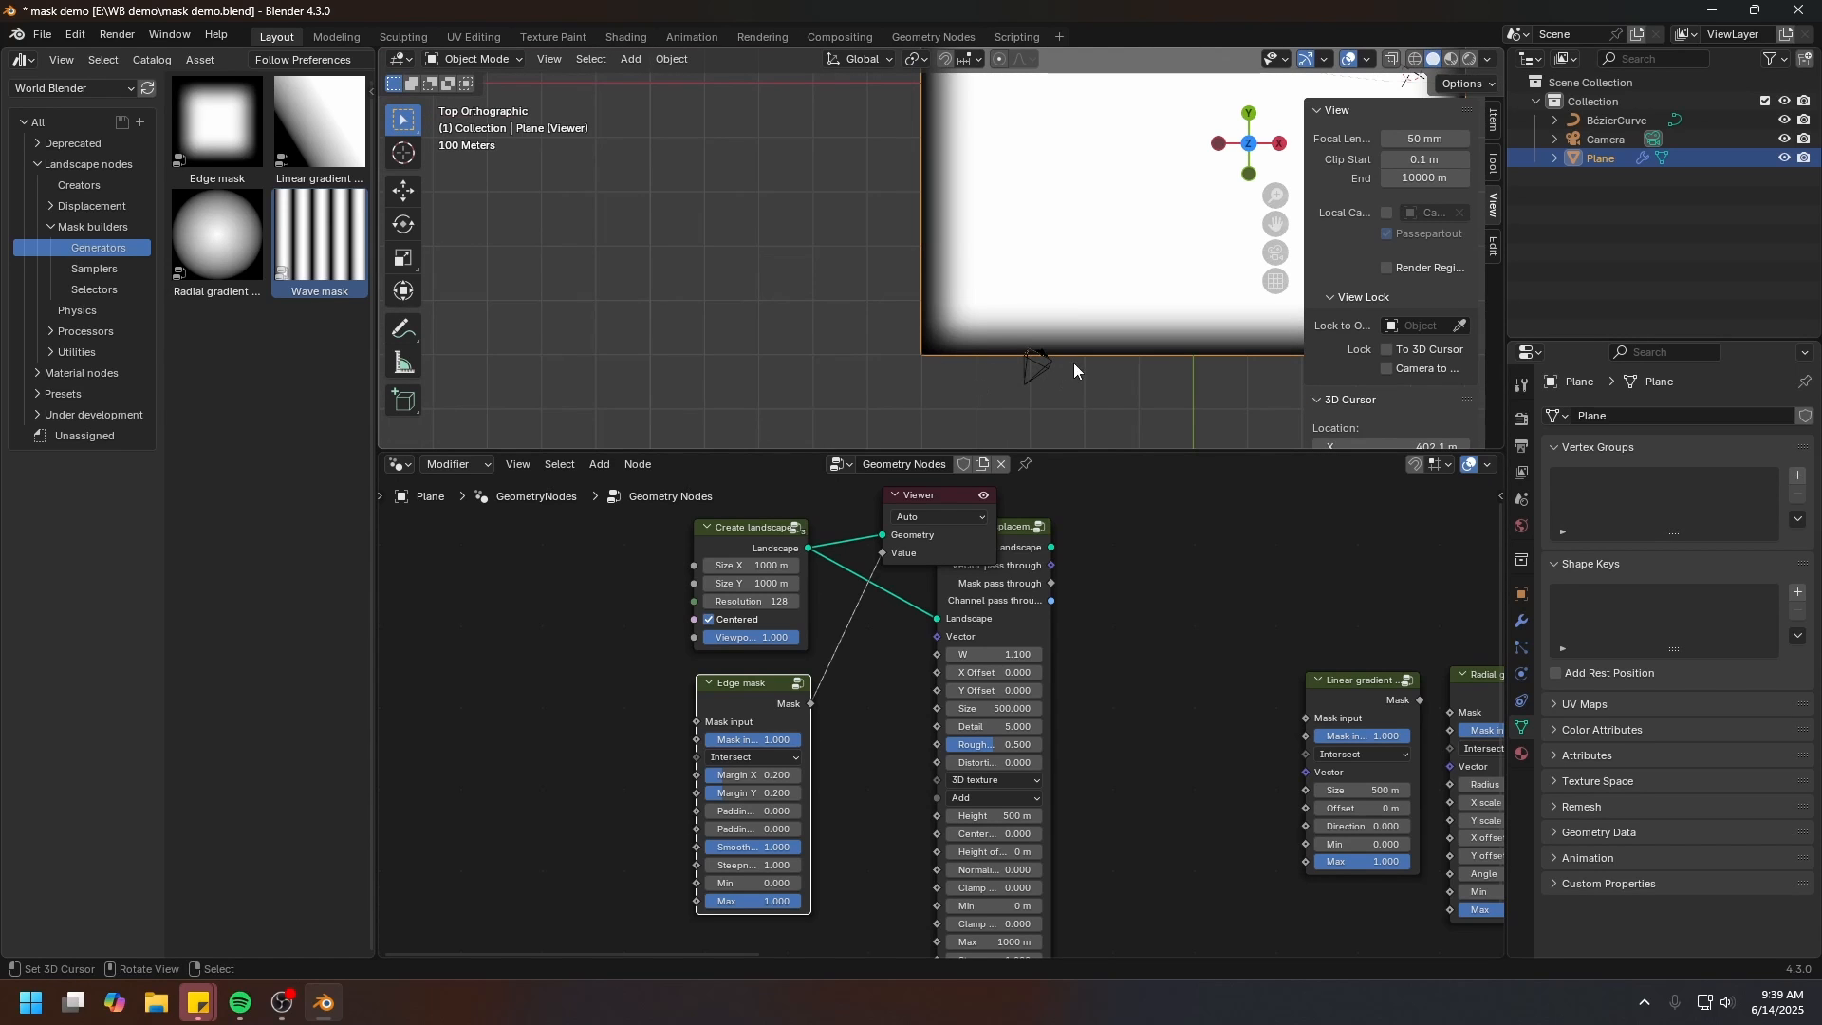
shift+middle_drag(1124, 321, 811, 431)
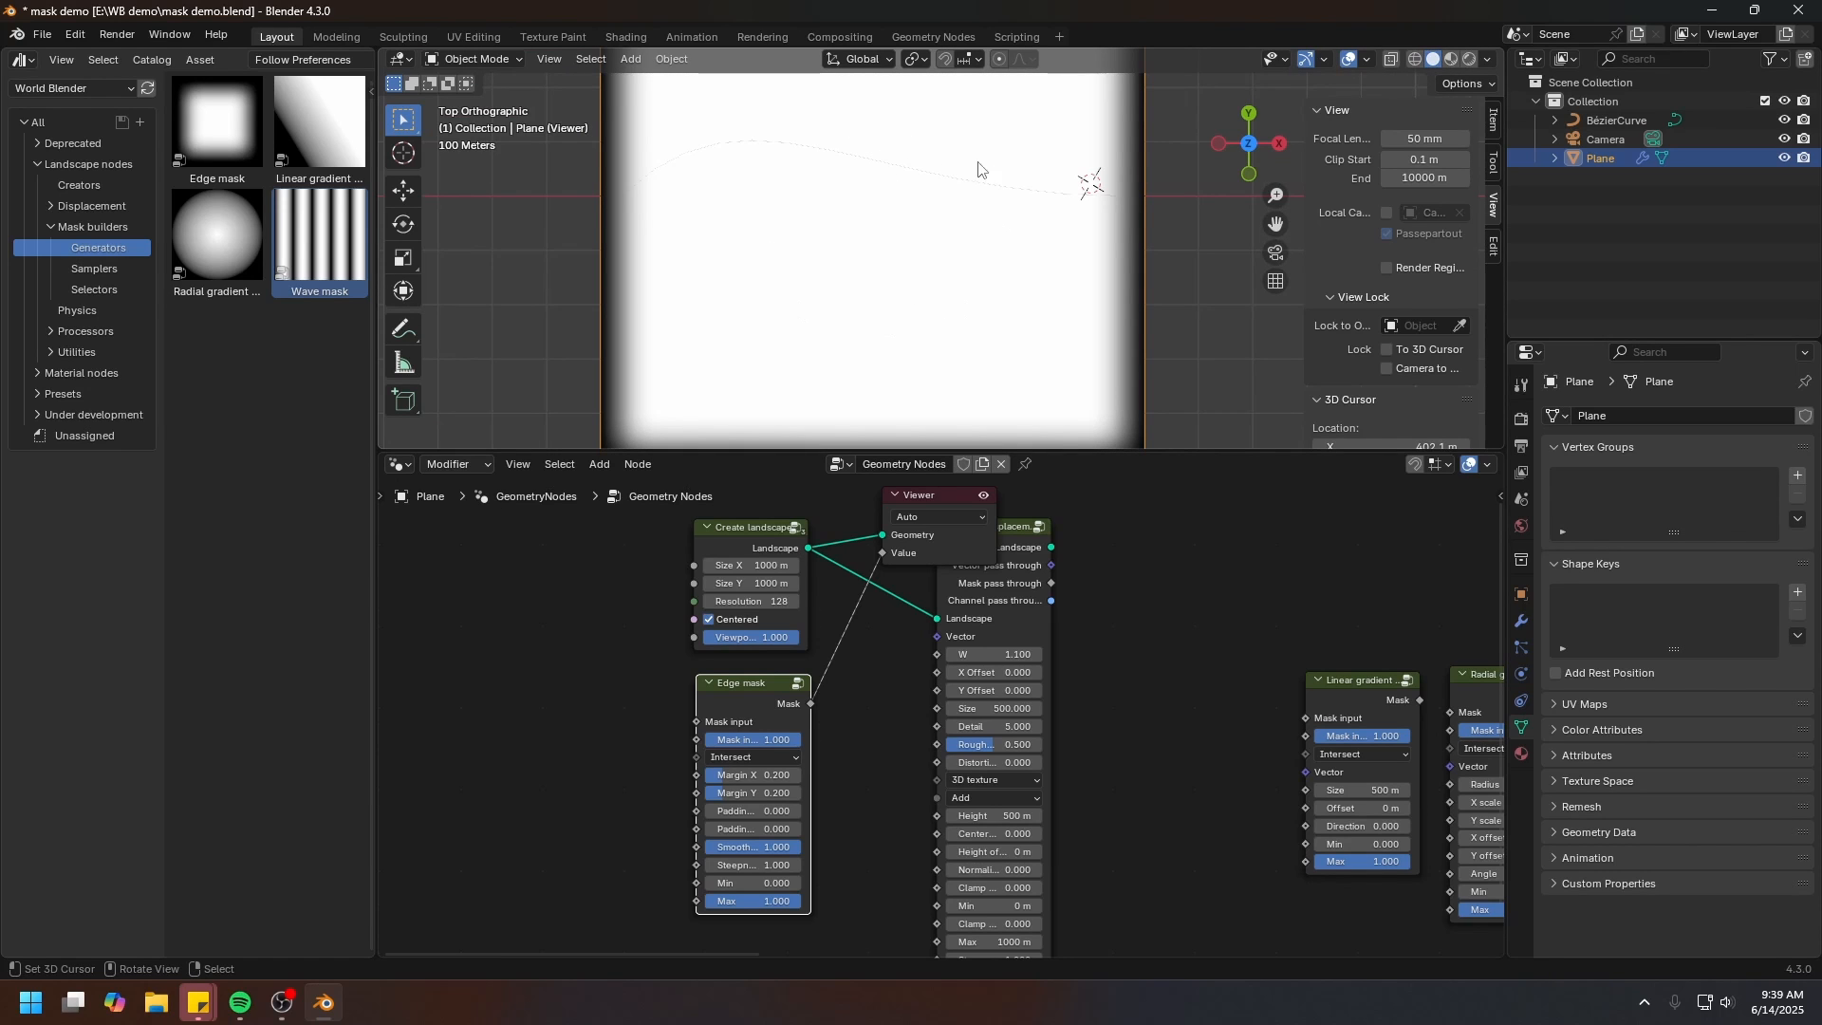
click(926, 493)
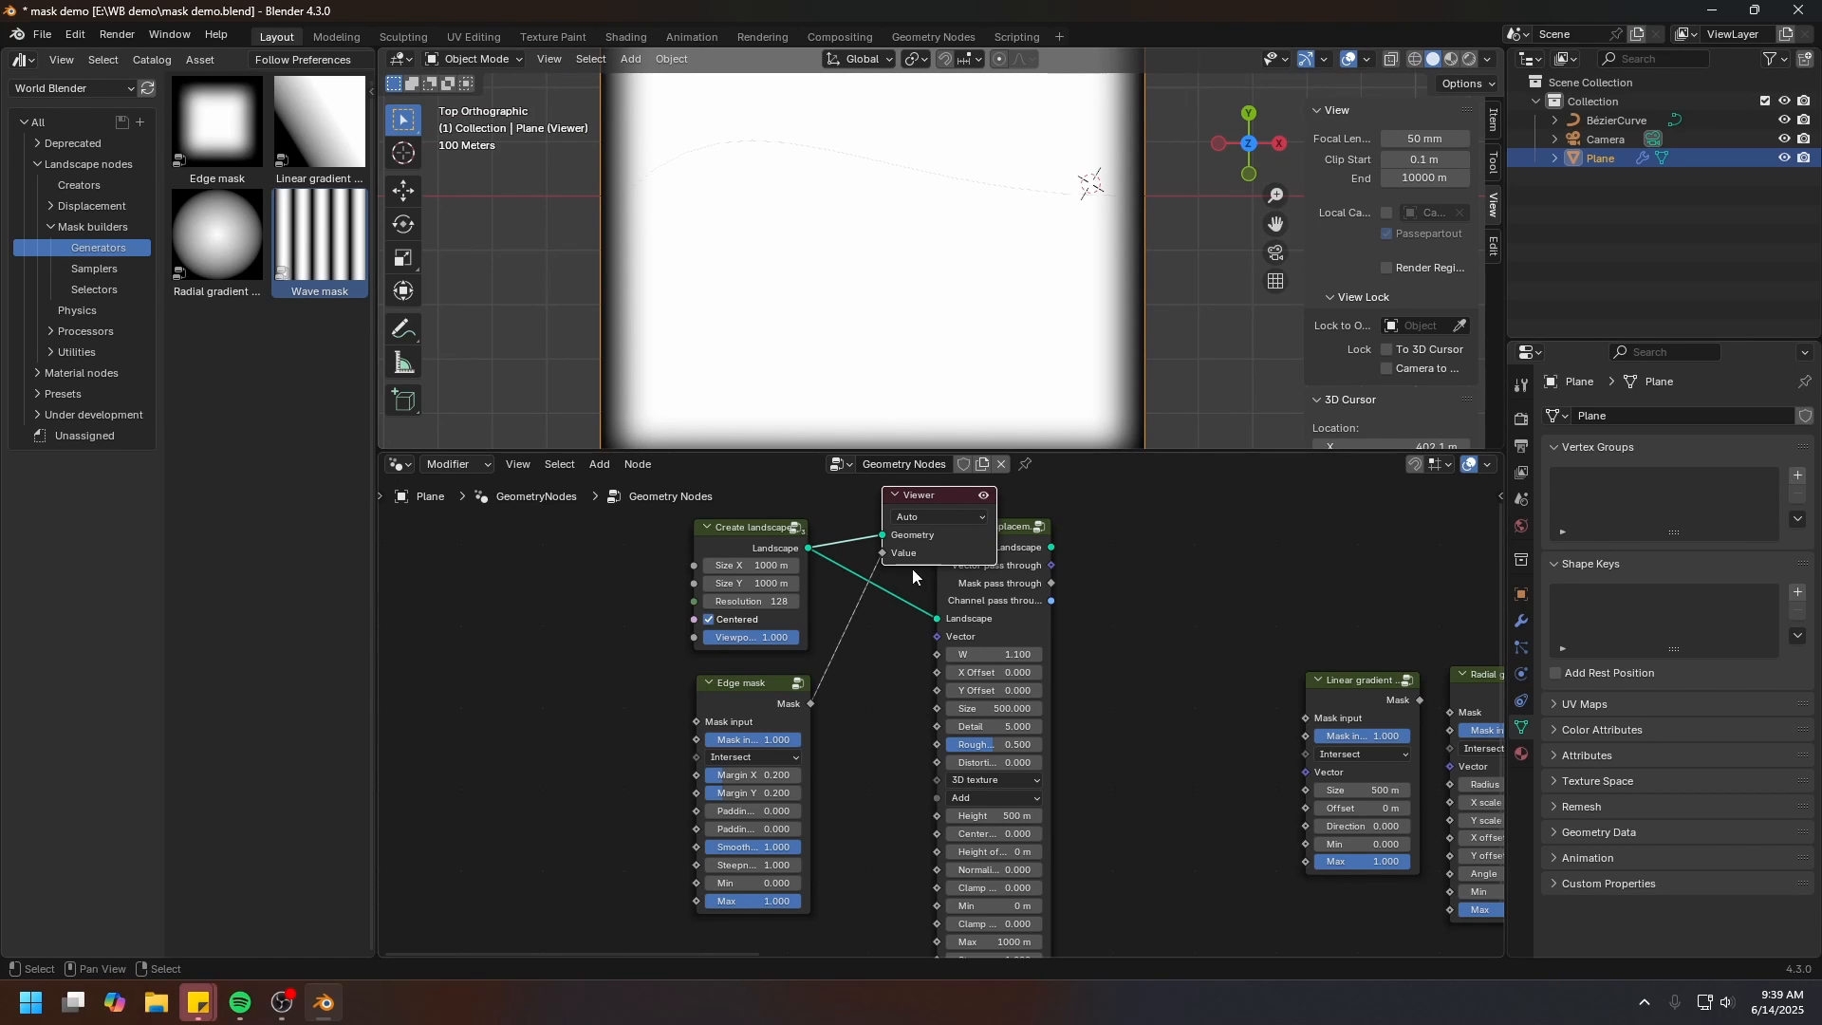
key(x)
Connect the Edge mask's Mask output to the Mask input of the Noise displacement node
middle_drag(803, 703, 936, 460)
scroll(897, 818, down, 2)
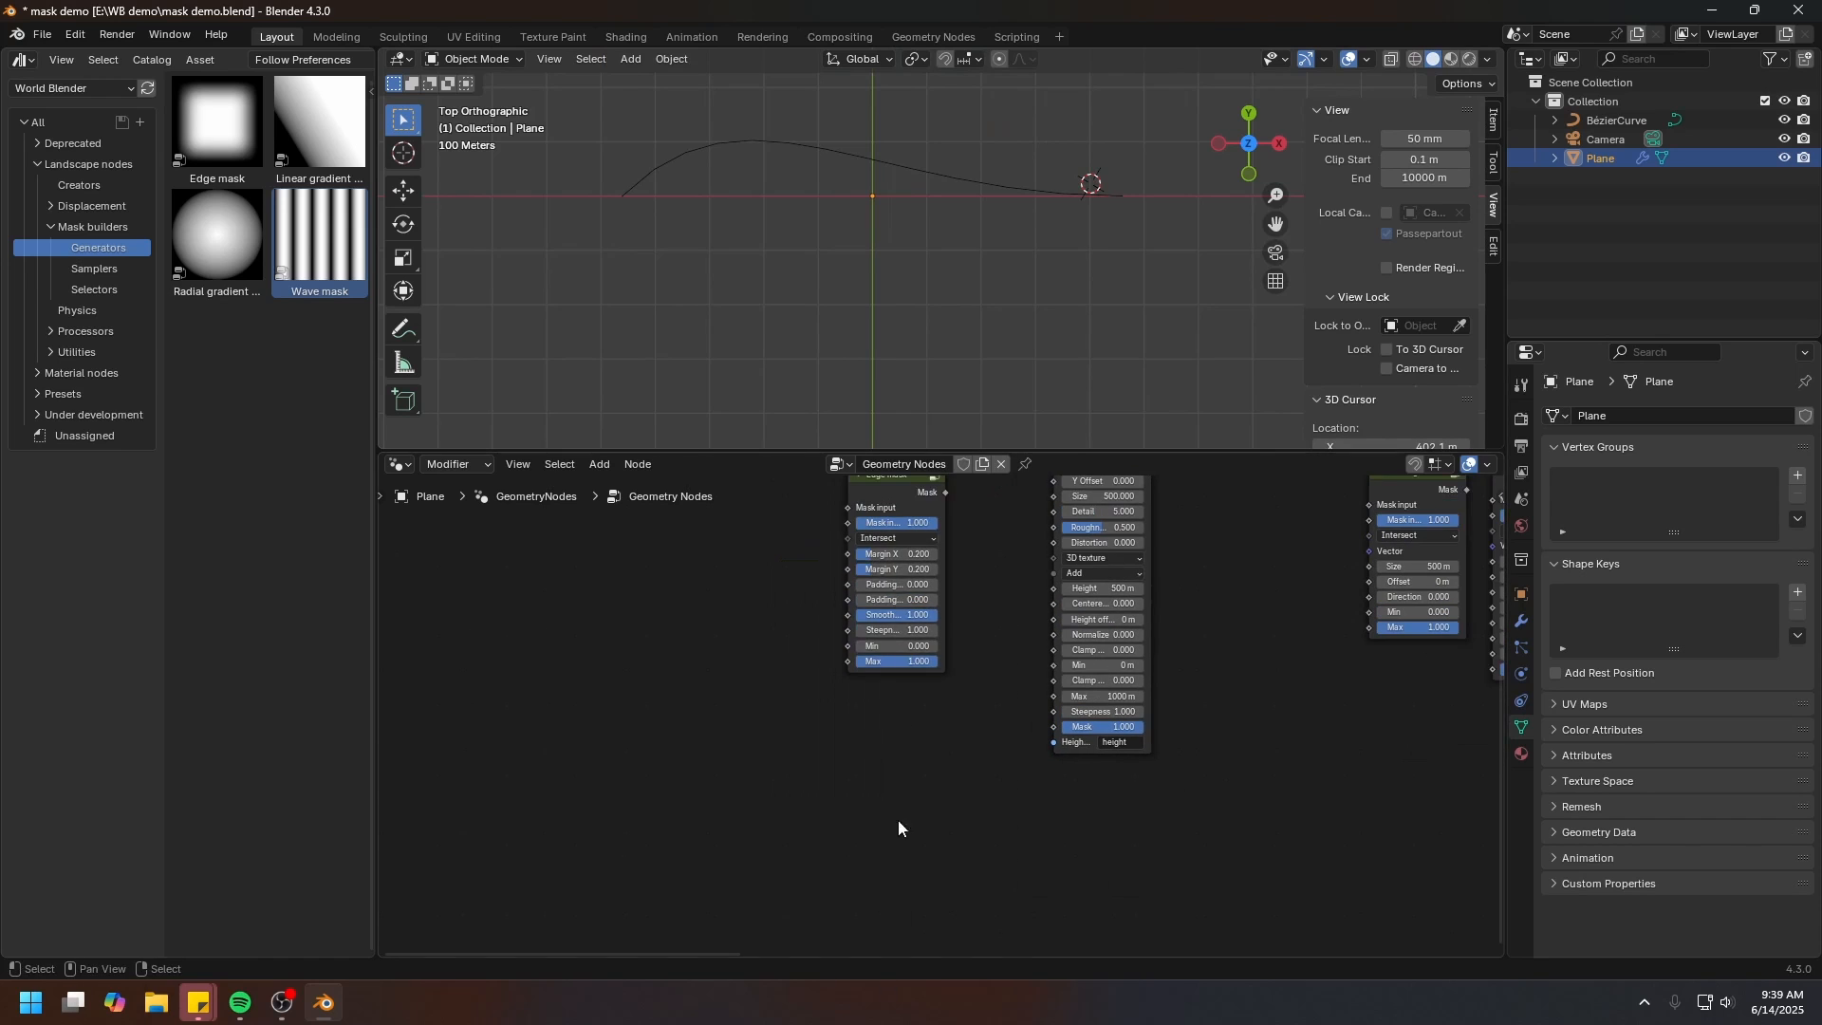
drag(898, 818, 872, 864)
drag(909, 702, 1054, 732)
Preview the Noise displacement landscape through a Viewer and examine its masked edges from several angles
scroll(1059, 742, up, 6)
middle_drag(1062, 749, 981, 653)
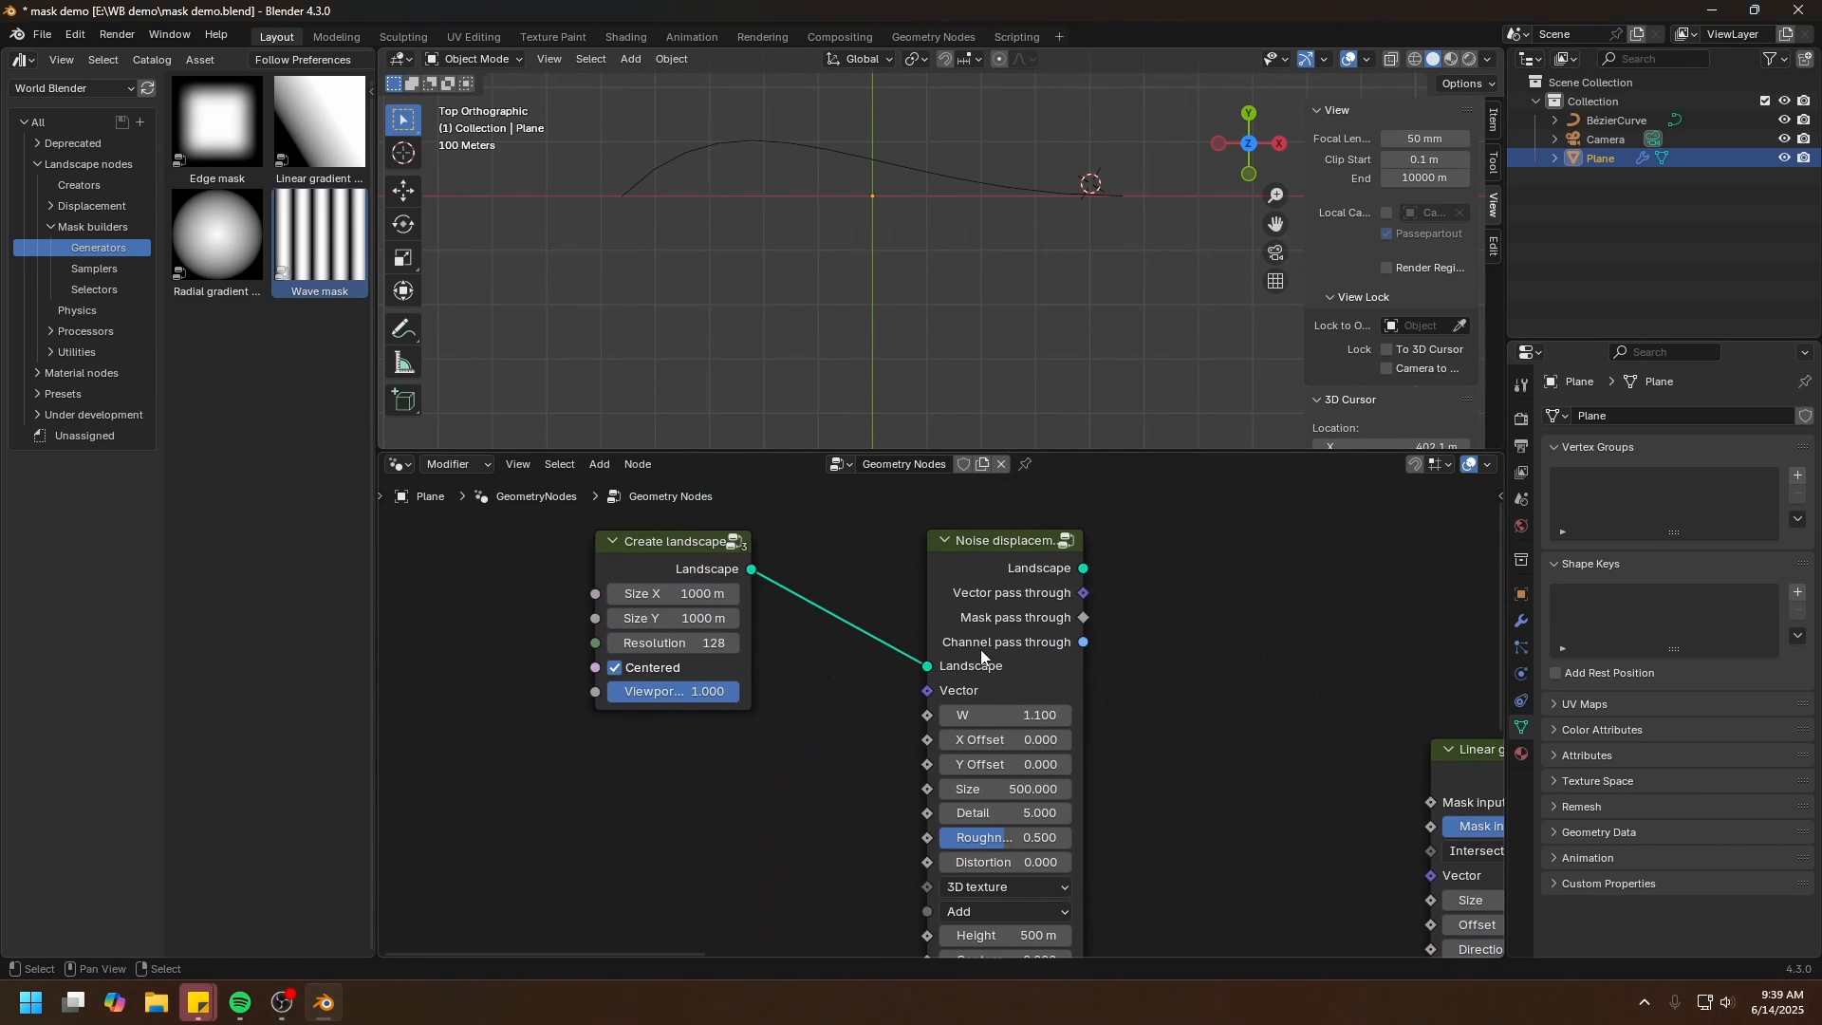
click(994, 588)
ctrl+shift+click(988, 582)
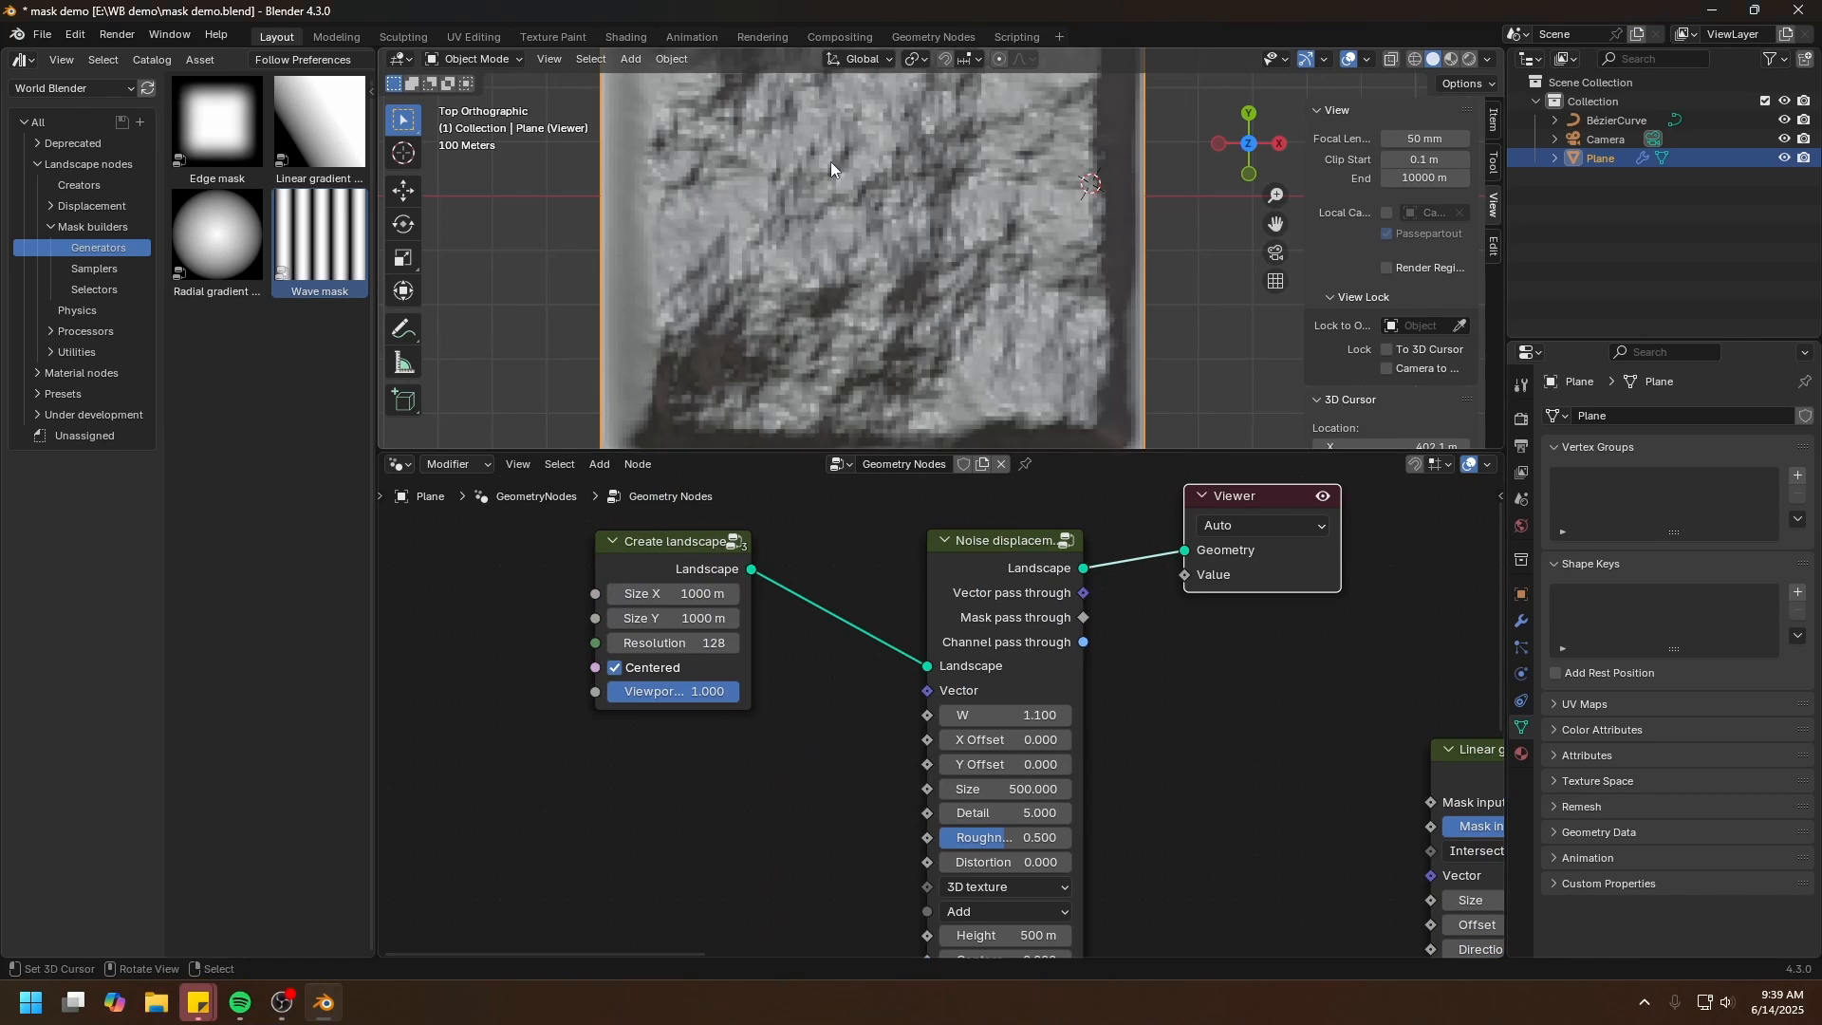
middle_drag(829, 162, 803, 300)
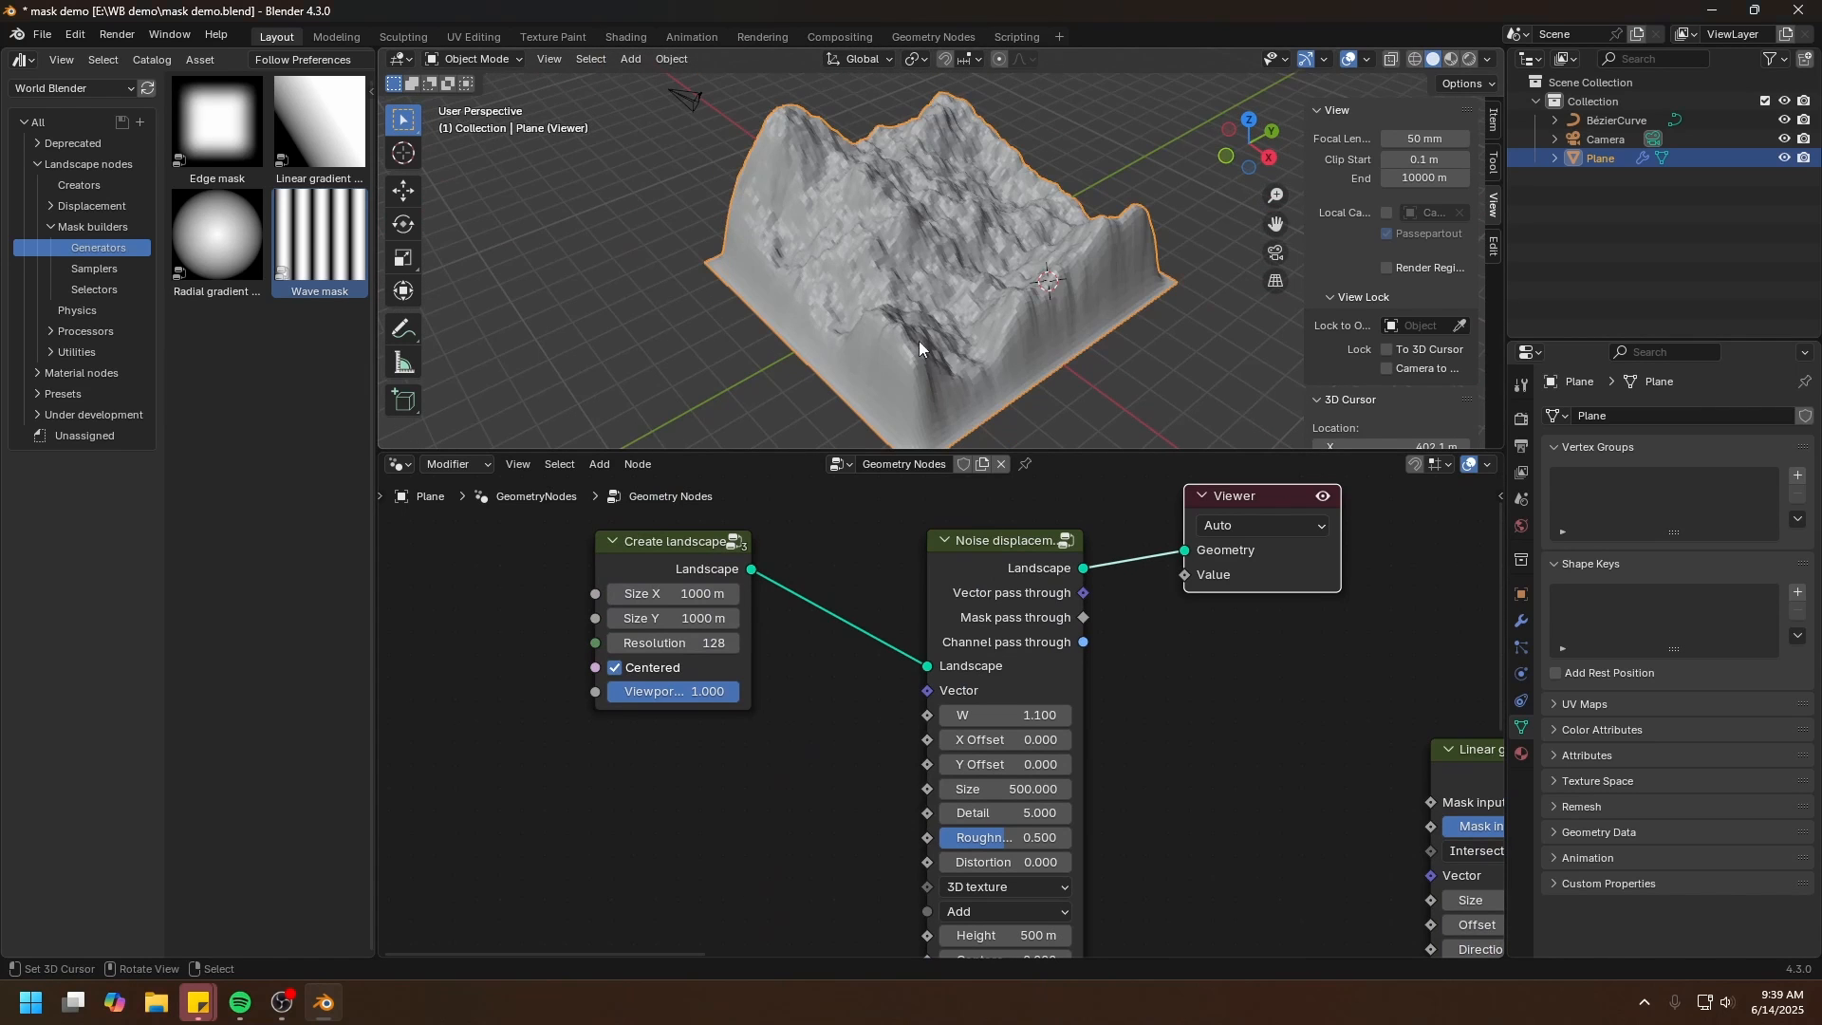
middle_drag(899, 355, 954, 350)
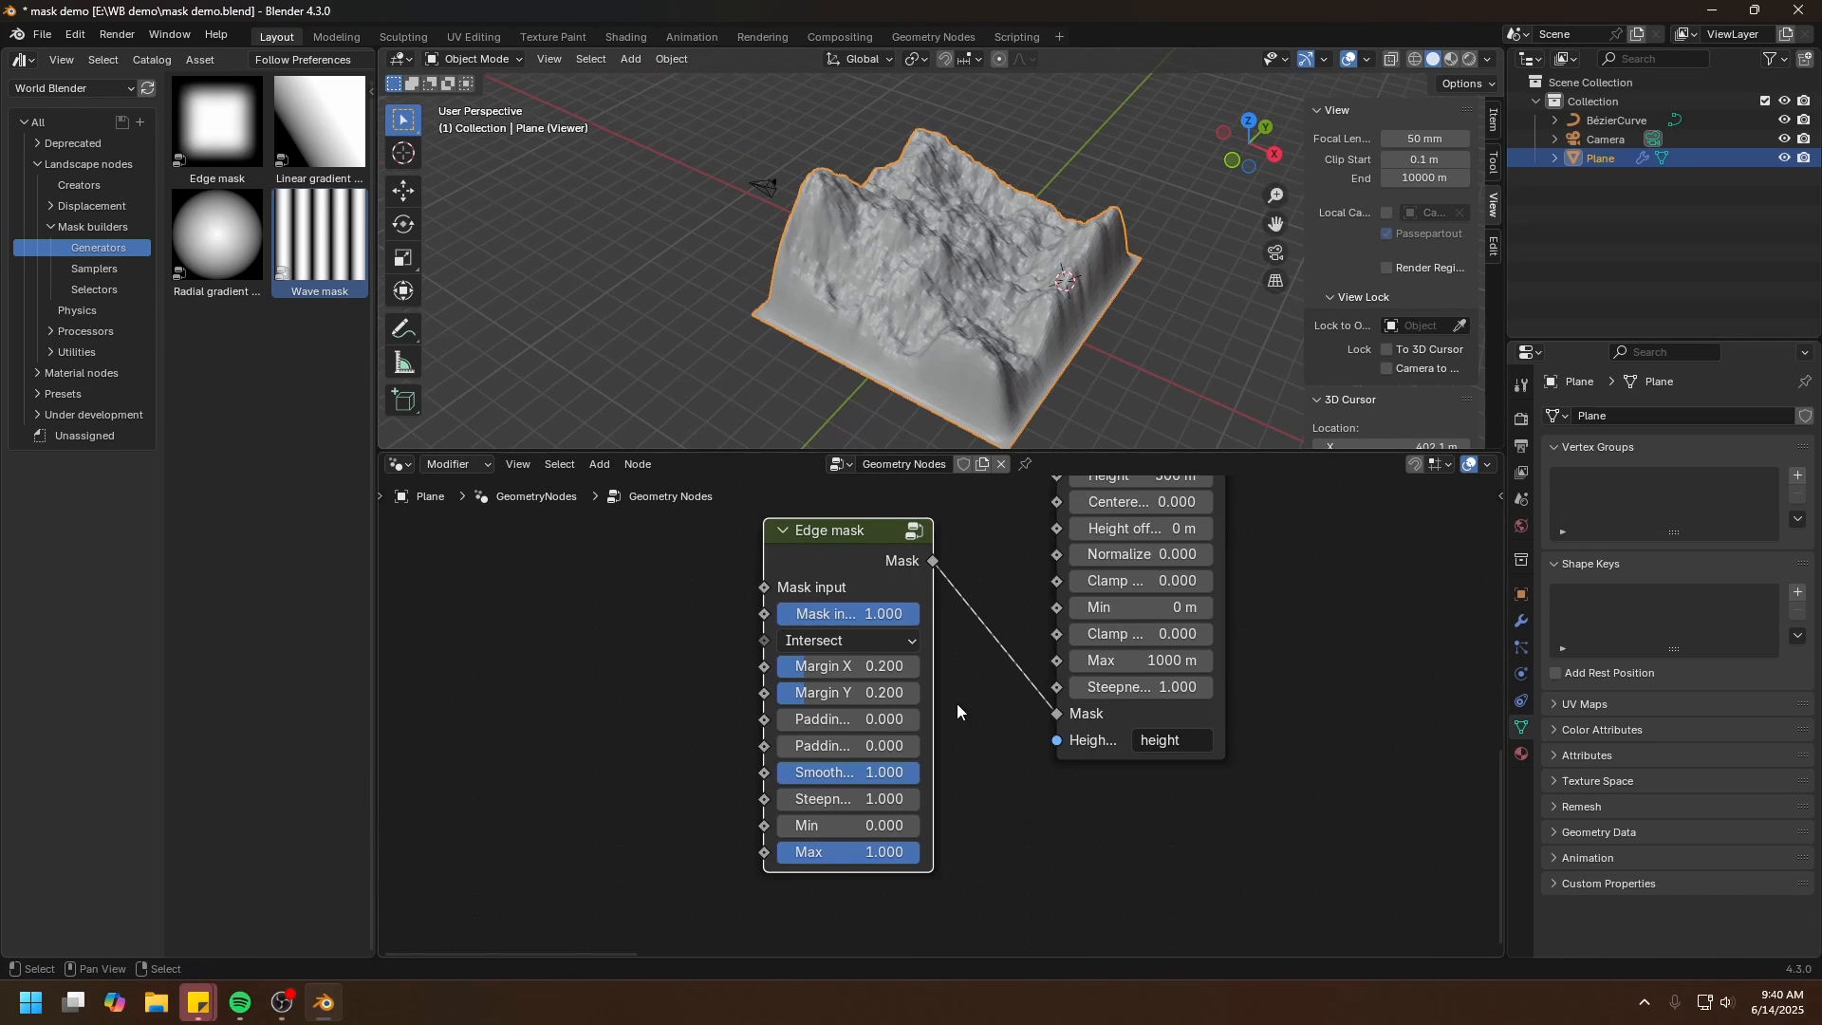
Preview the Edge mask in top view and set its Margin X to 0.742 and Margin Y to 0.892
scroll(959, 708, up, 1)
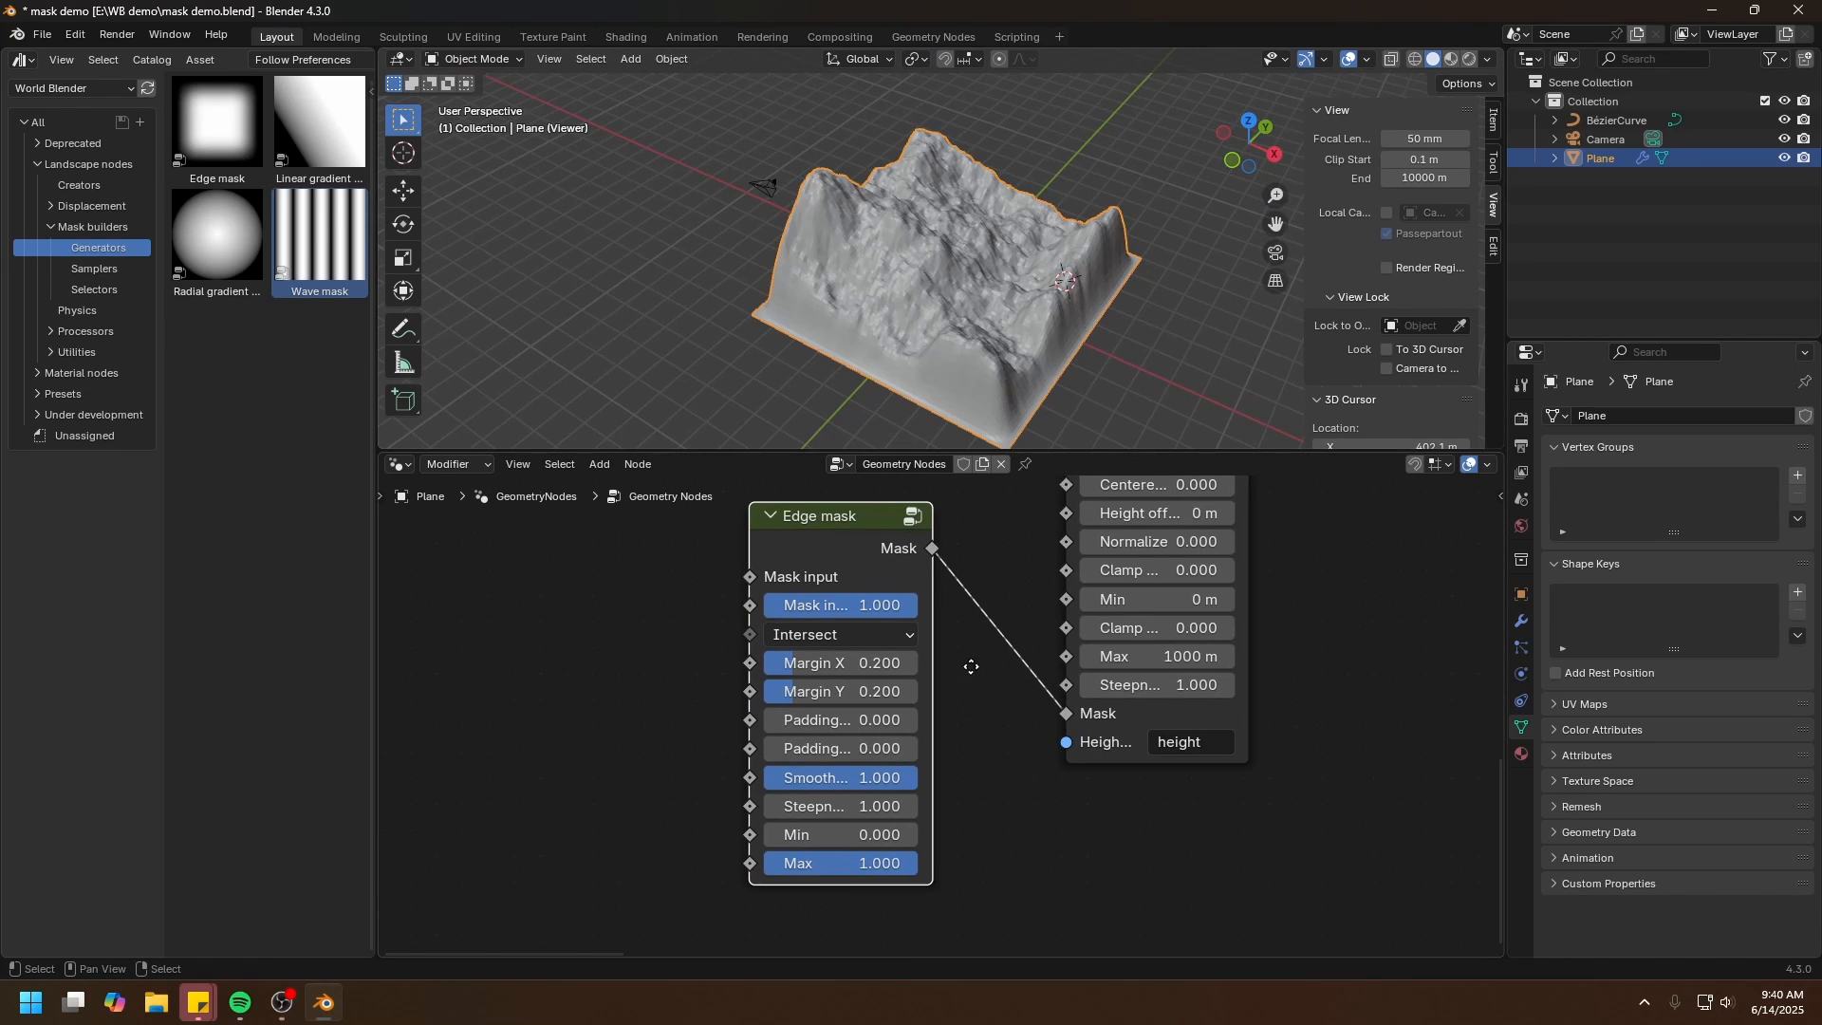
middle_drag(971, 666, 996, 686)
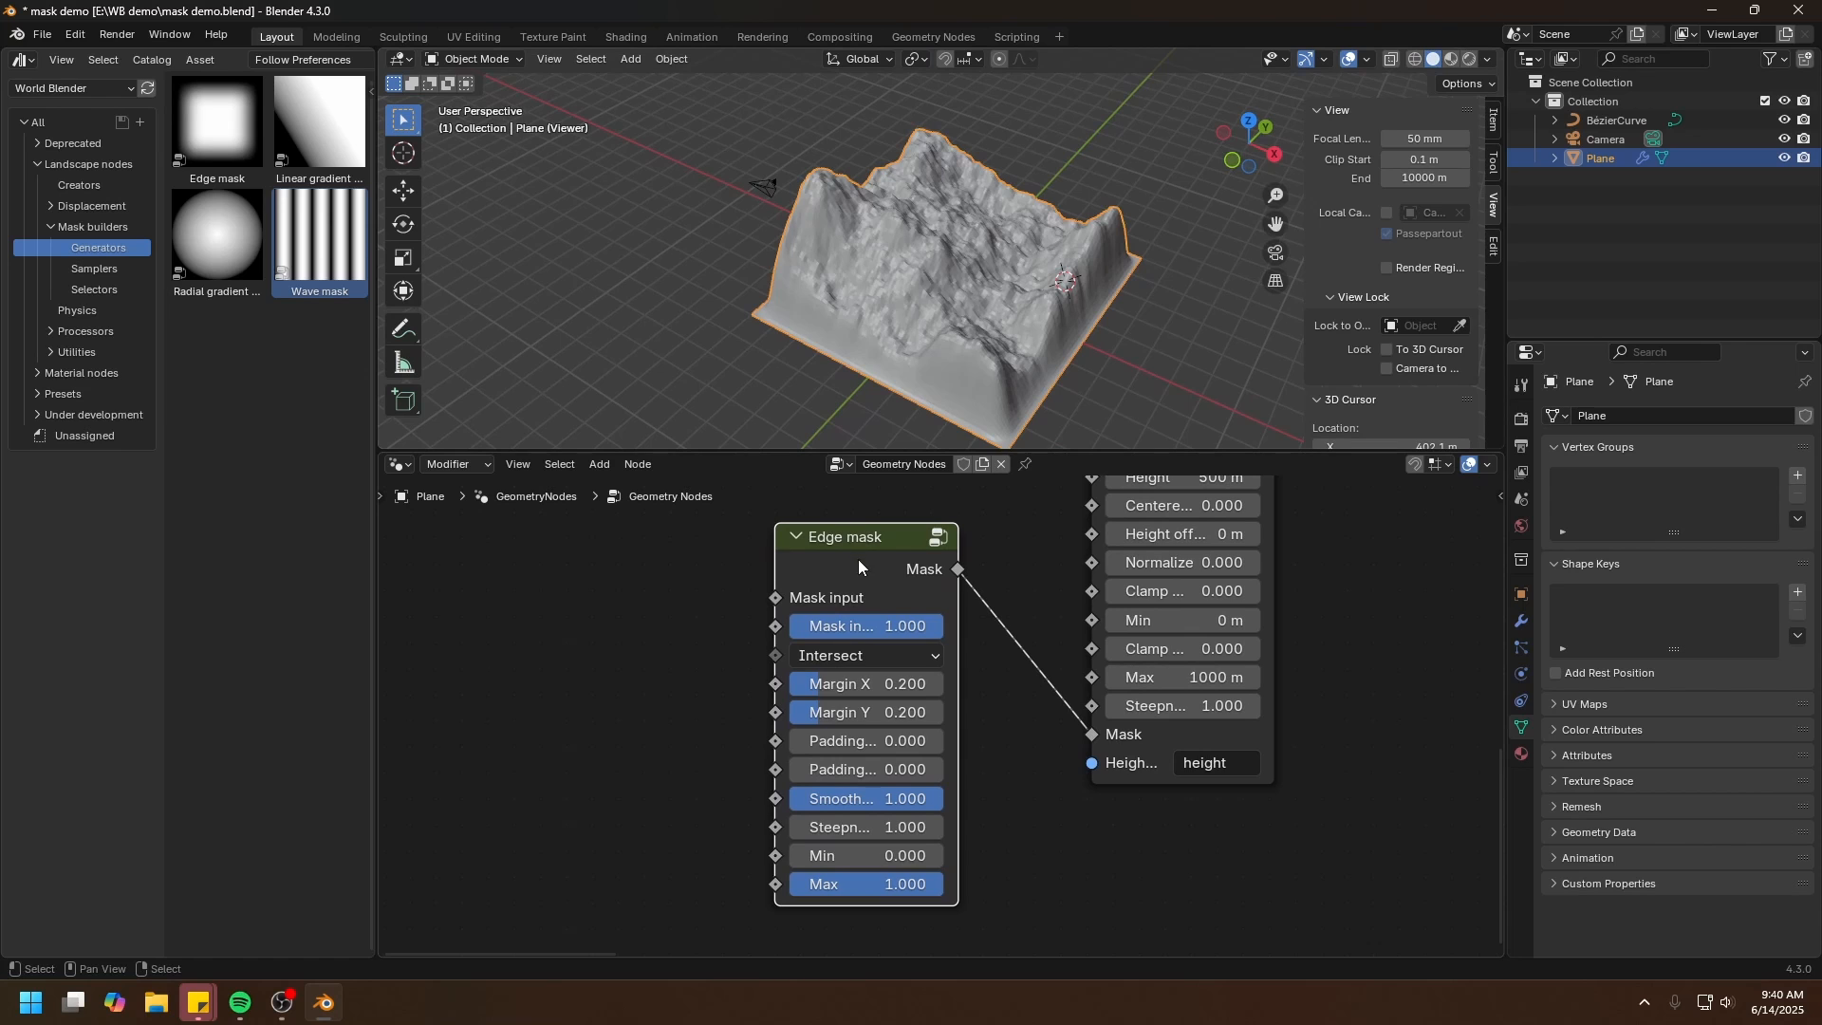
scroll(826, 683, up, 1)
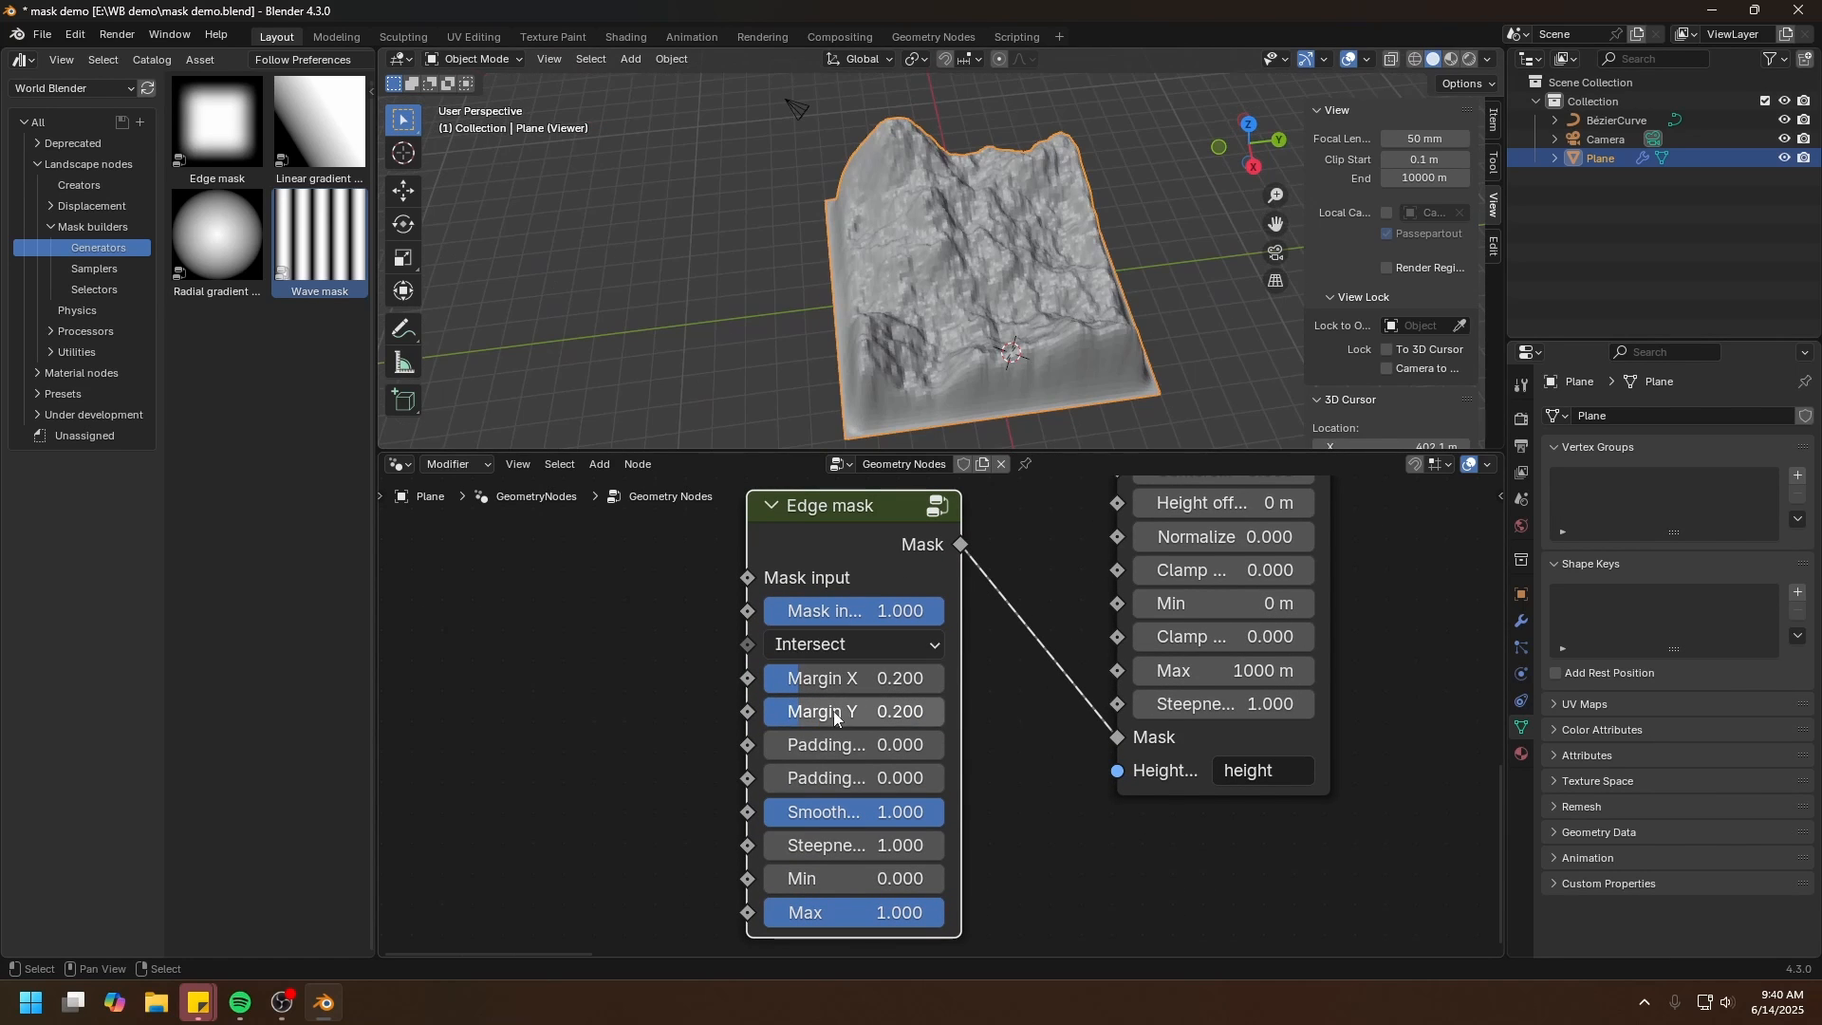
ctrl+shift+click(875, 530)
key(KP_7)
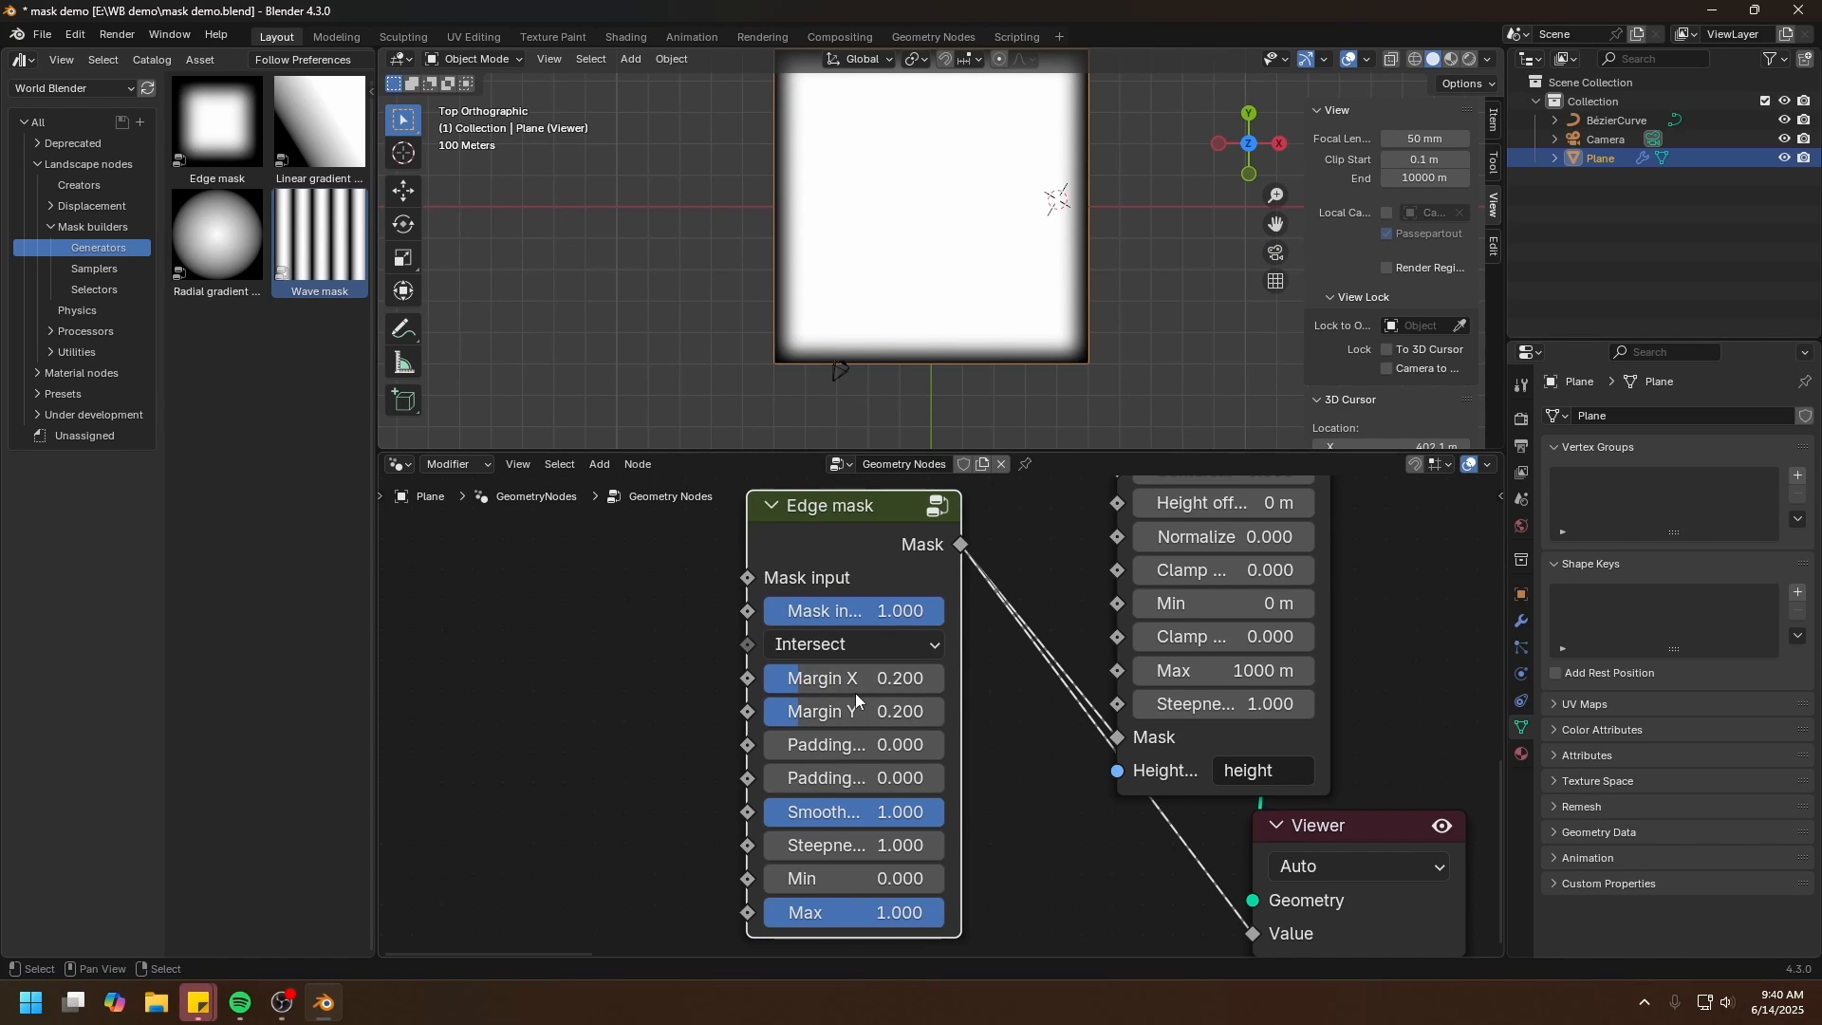
drag(818, 678, 913, 678)
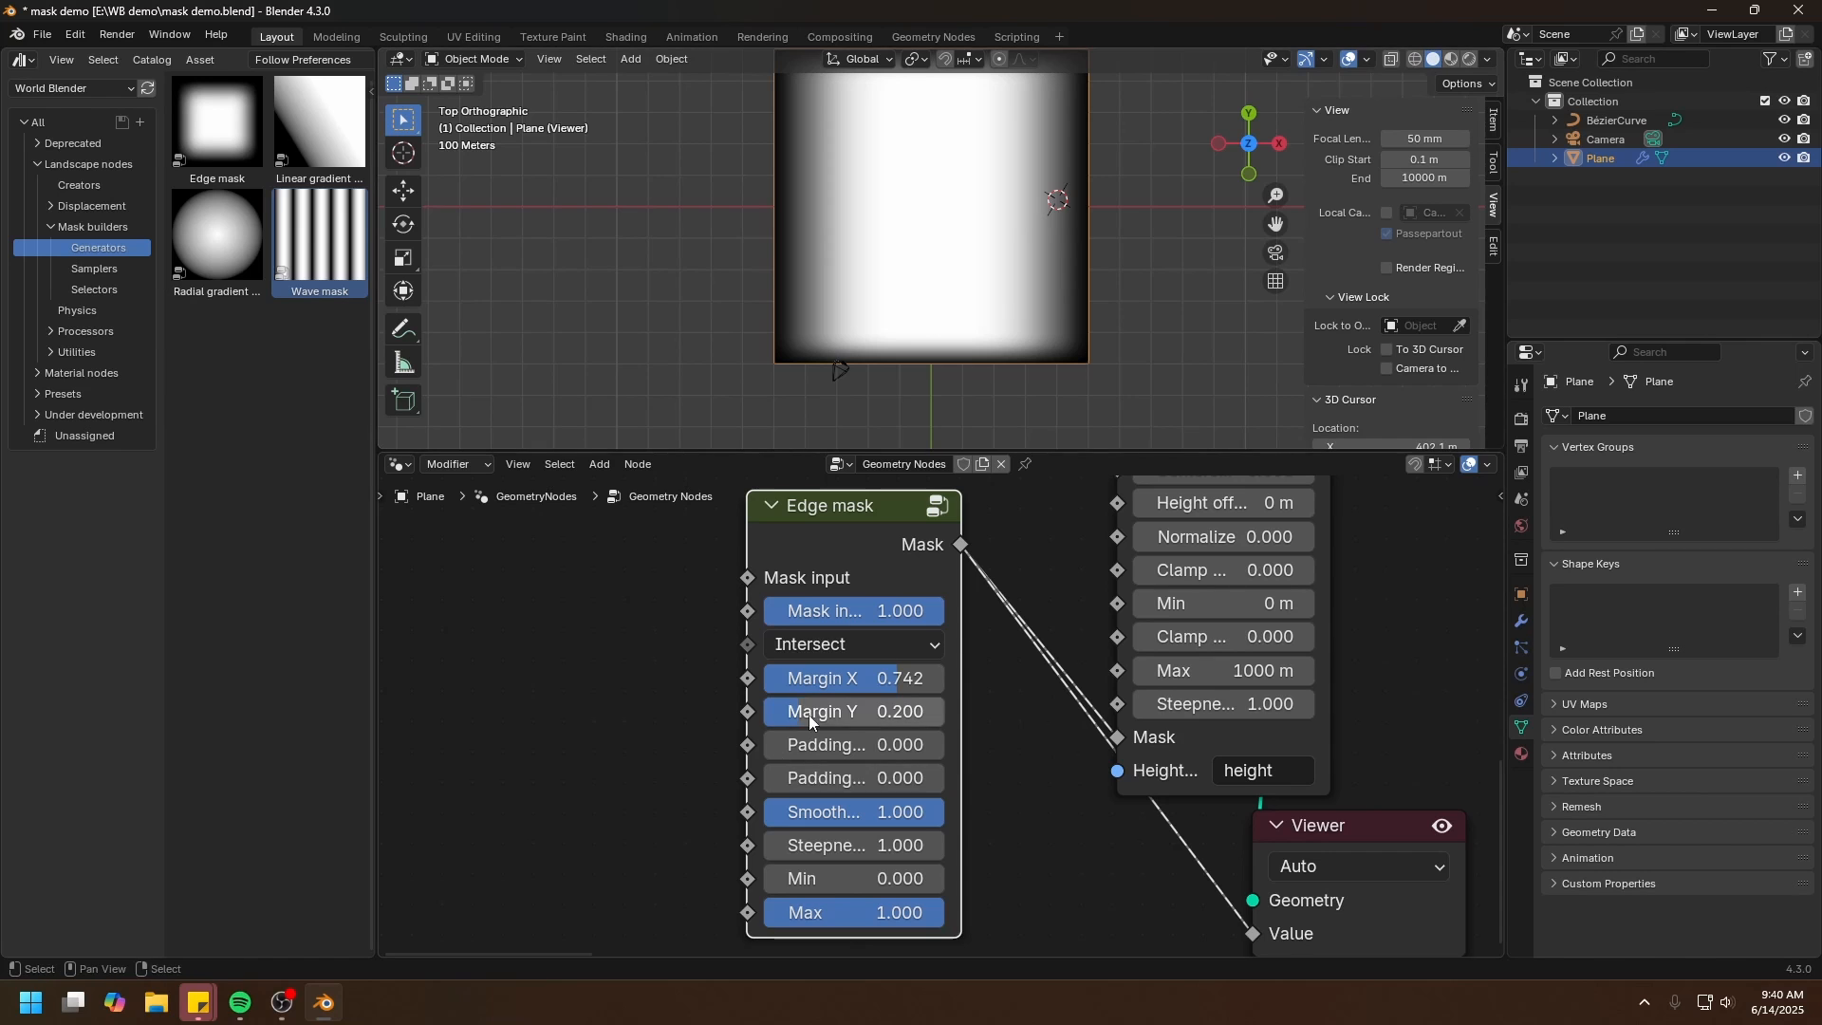
drag(818, 713, 886, 719)
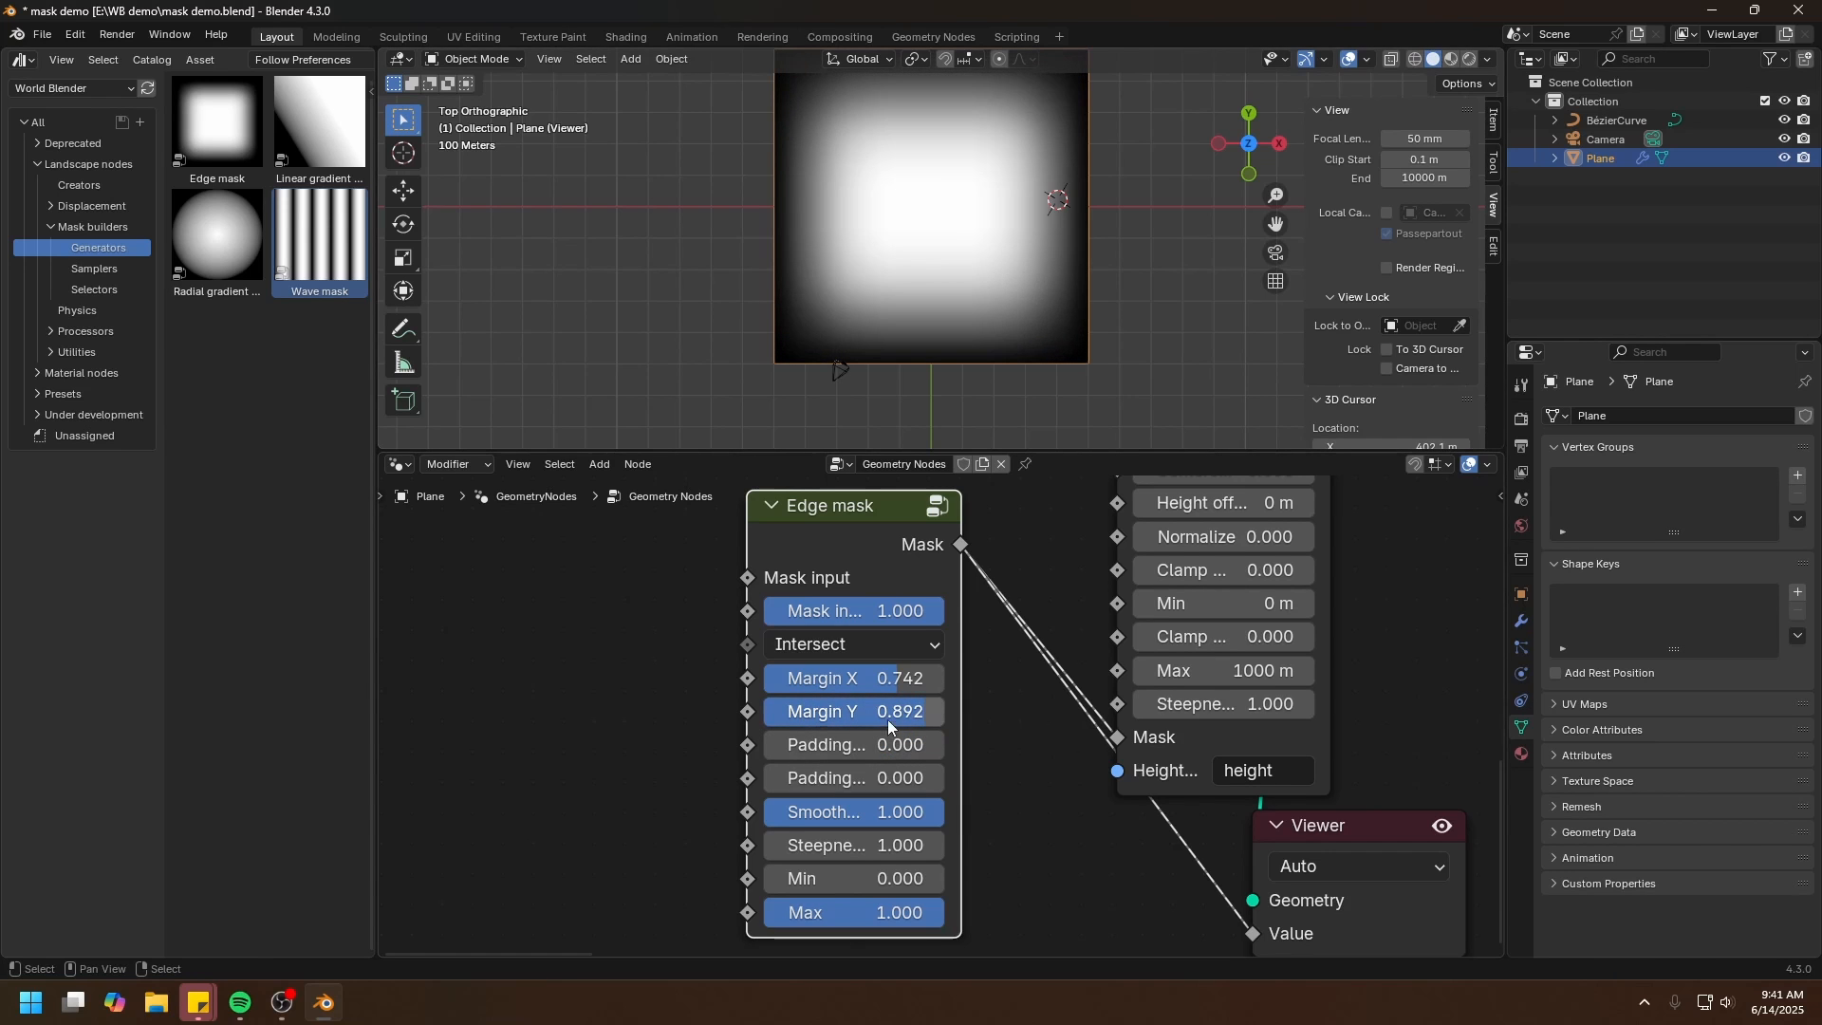
Preview the Noise displacement landscape with the Vector pass through link to the Viewer cut, and examine the terrain's shape
scroll(1327, 713, down, 1)
middle_drag(1327, 714, 1134, 571)
ctrl+shift+click(1006, 529)
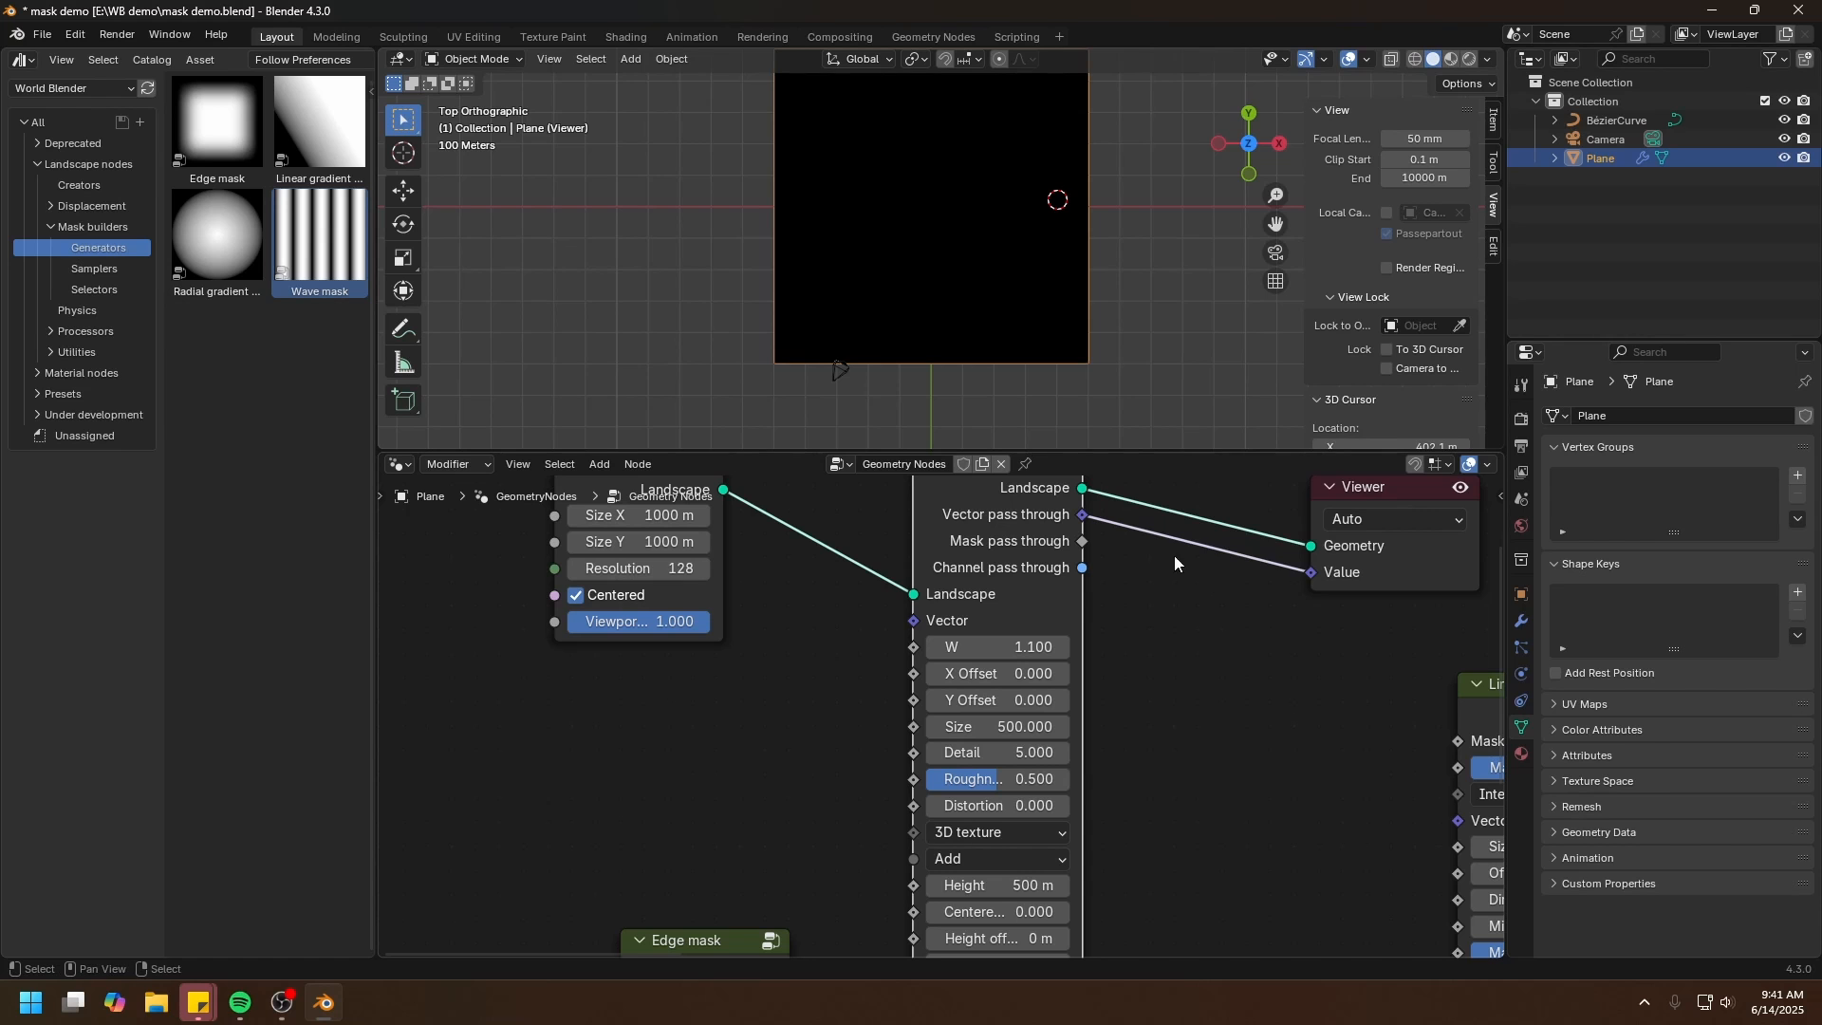
ctrl+right_drag(1175, 555, 1167, 520)
middle_drag(918, 224, 920, 301)
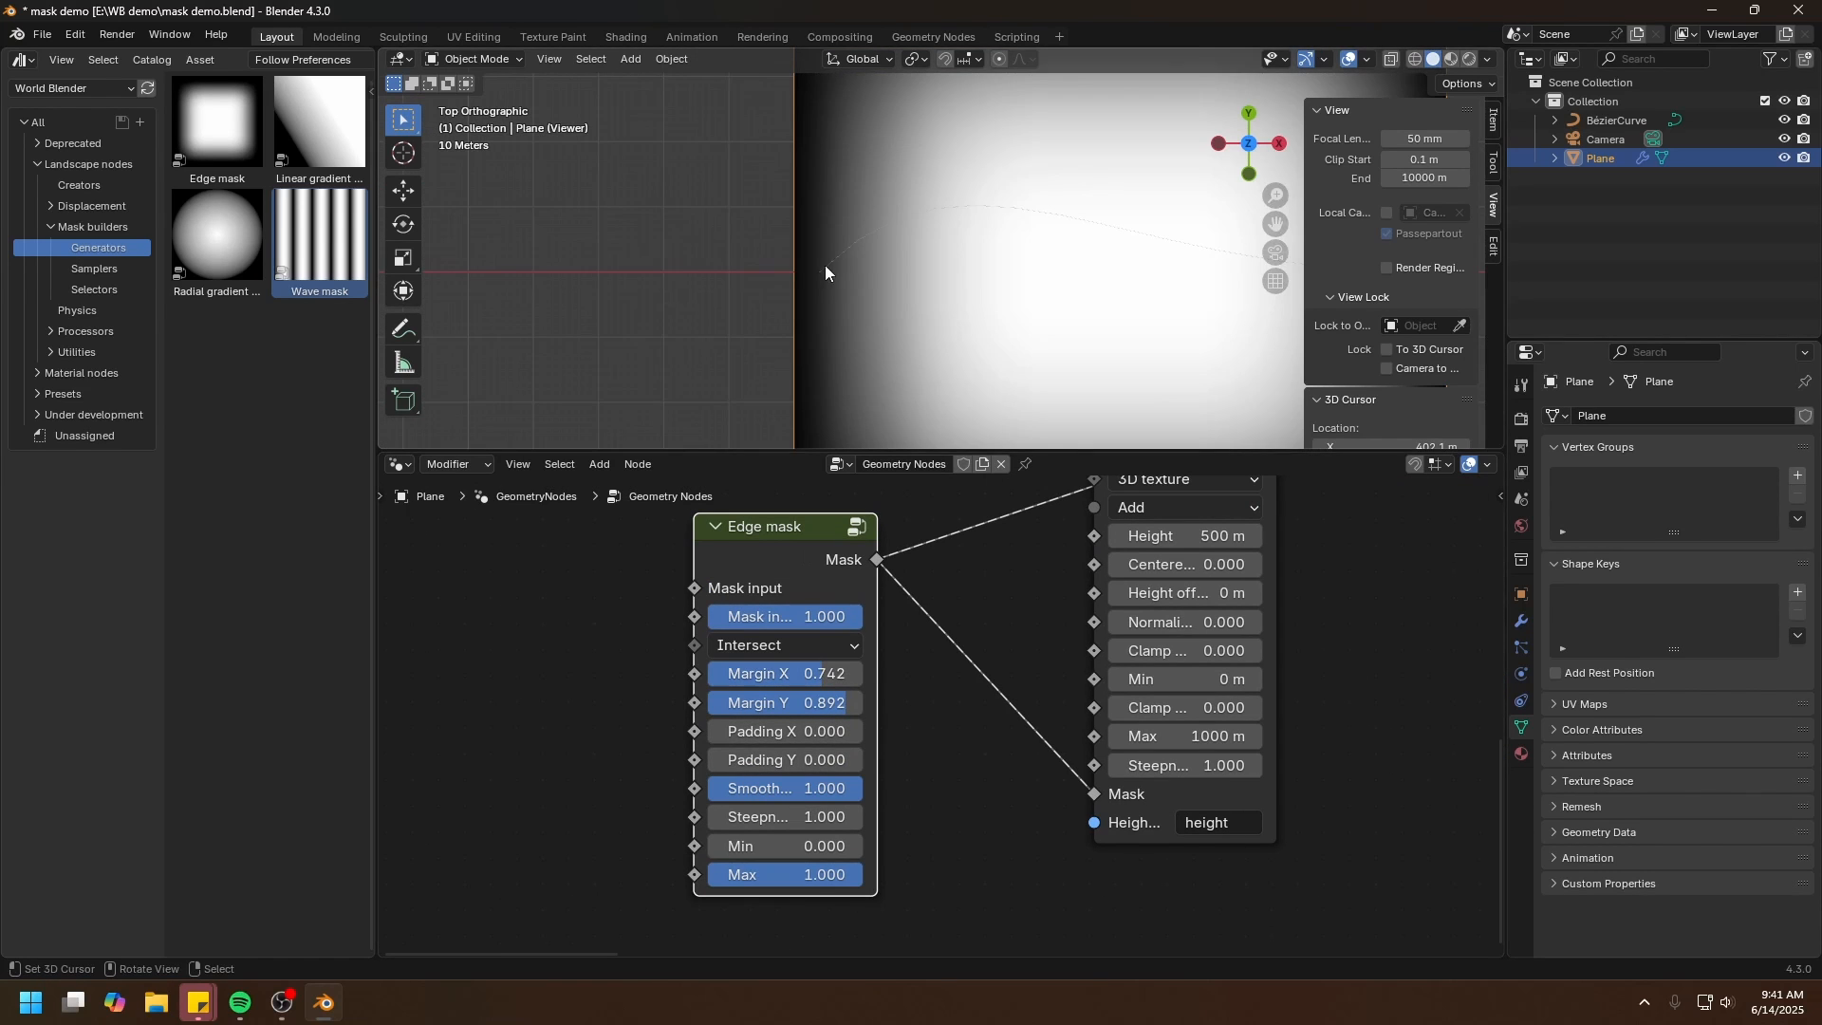
Try a Padding X of 0.250 on the Edge mask, examine the edge band, and reset the padding to its default
scroll(826, 296, down, 2)
scroll(823, 276, down, 1)
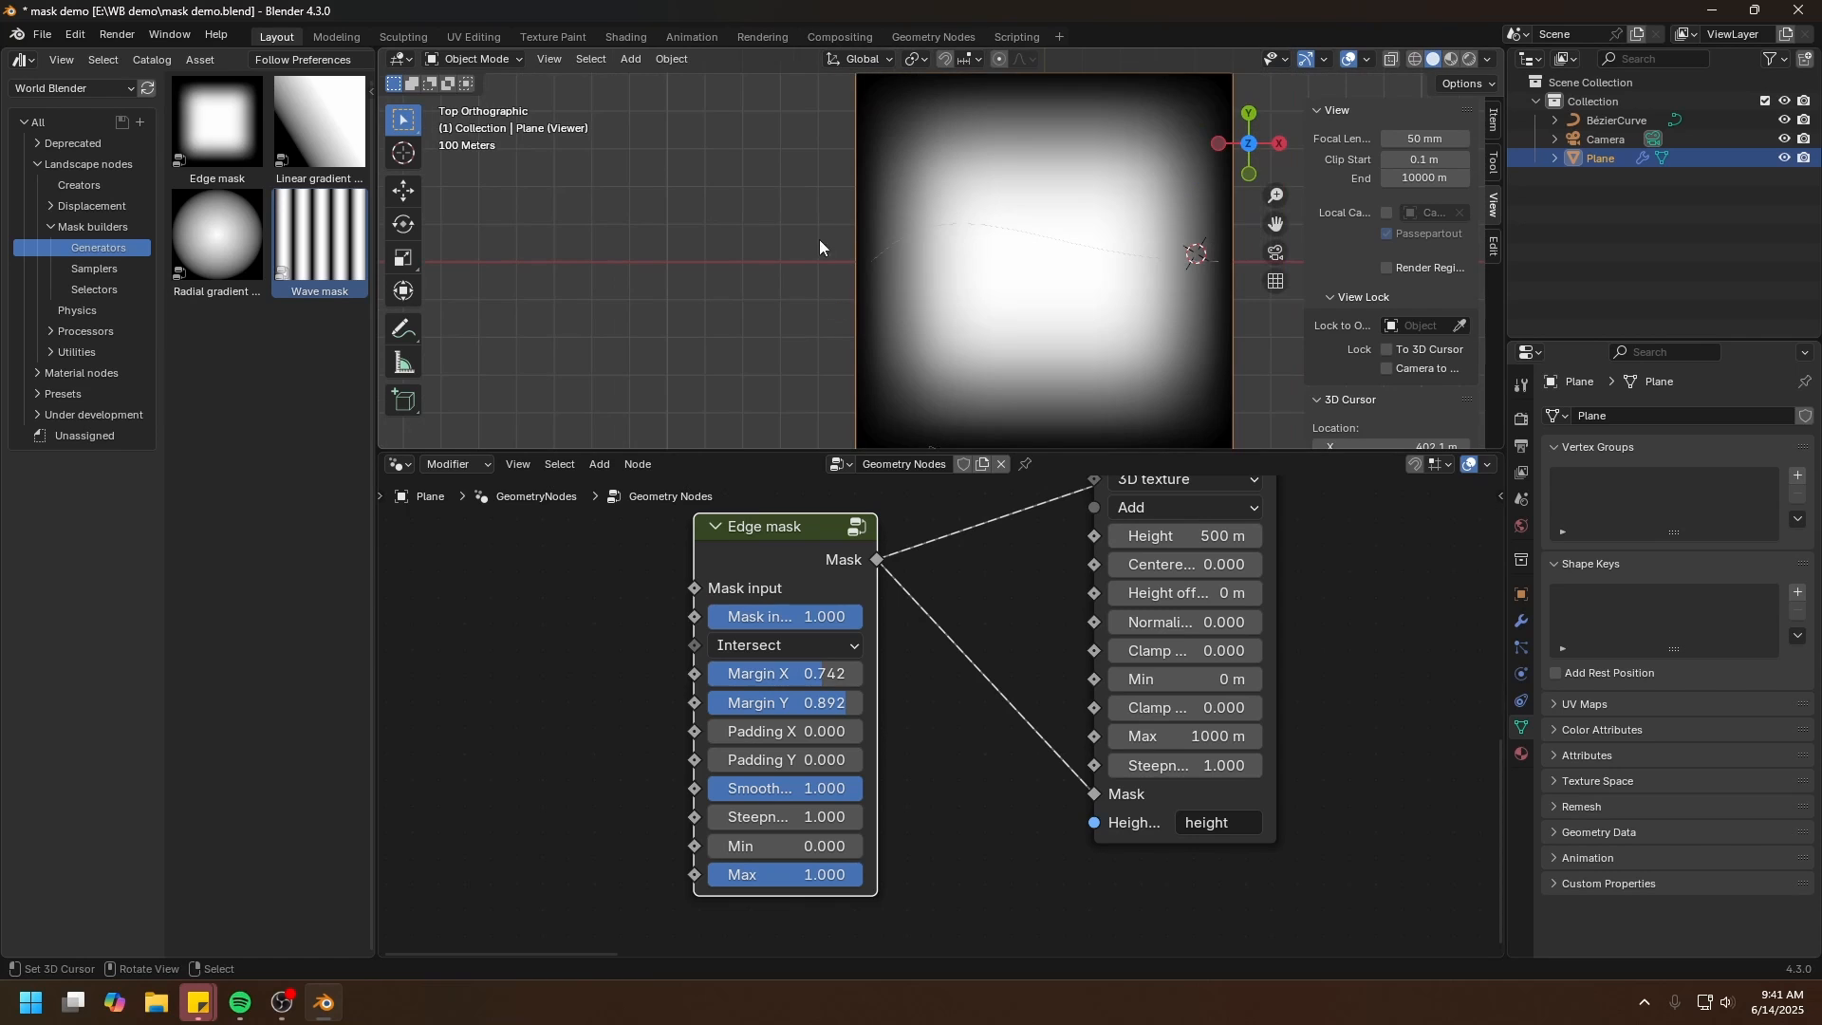
scroll(770, 816, up, 1)
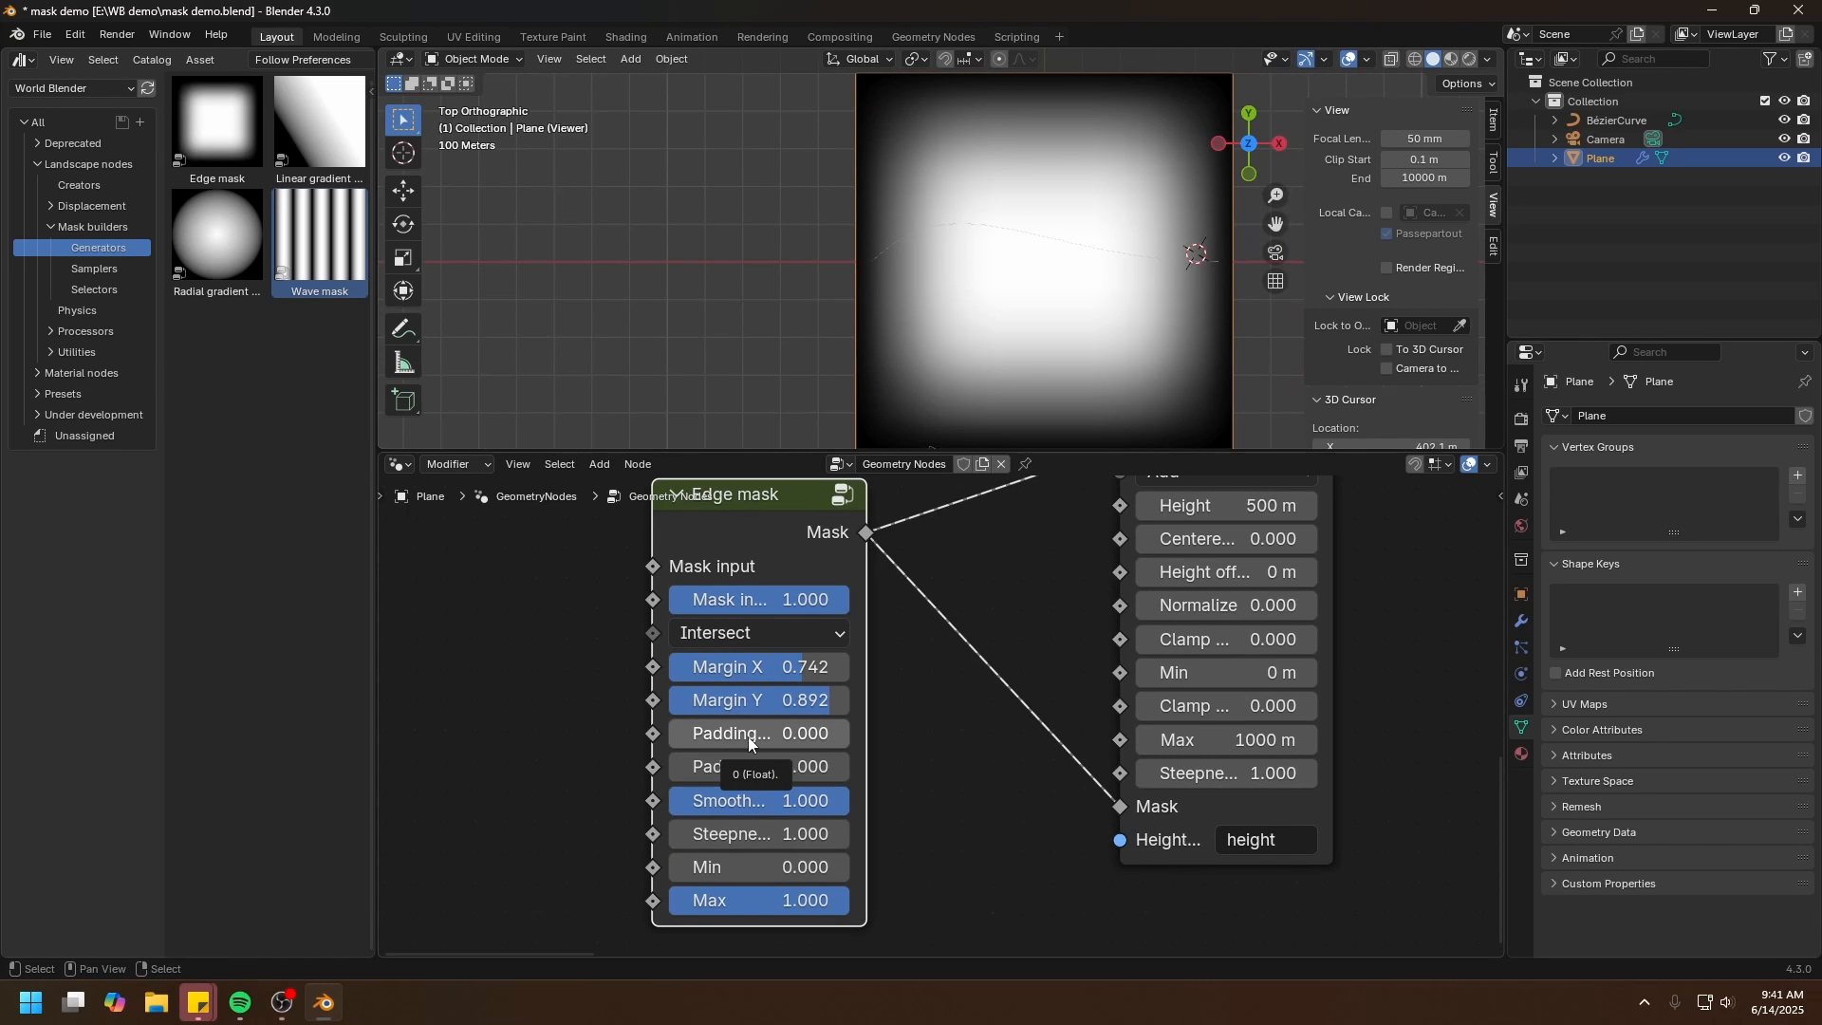
drag(748, 736, 793, 736)
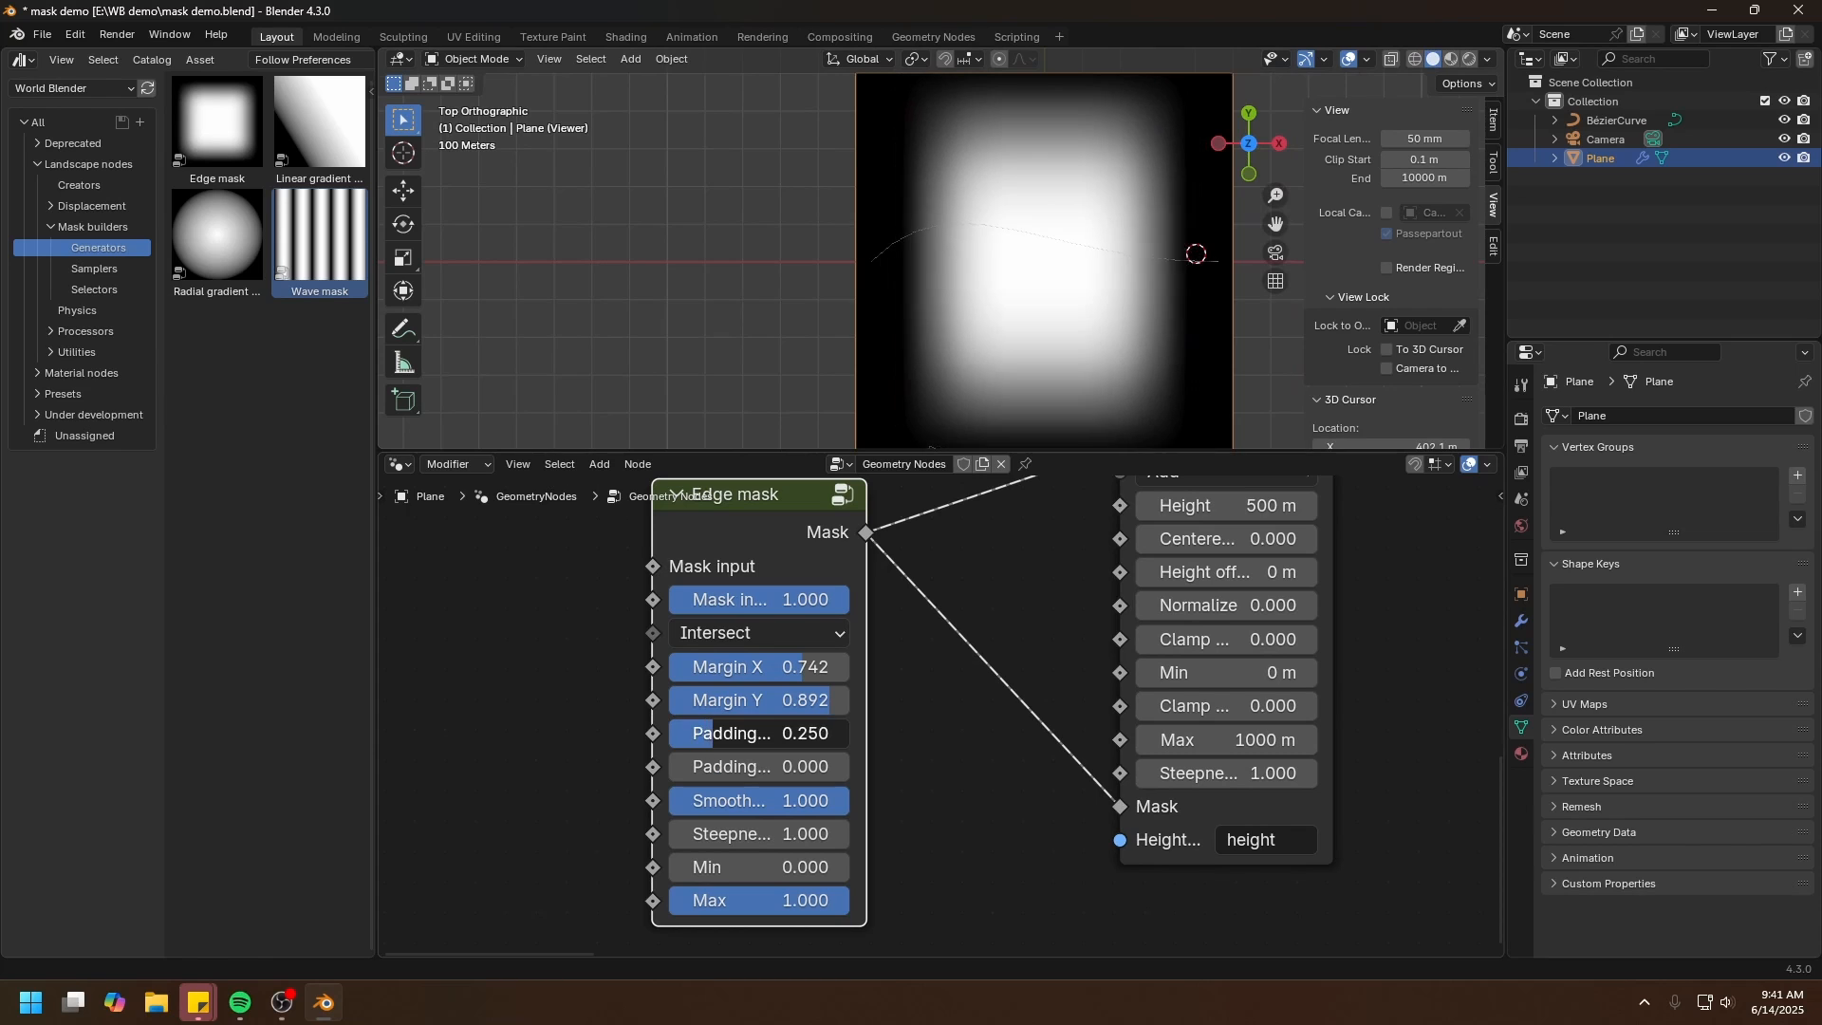
scroll(899, 288, up, 5)
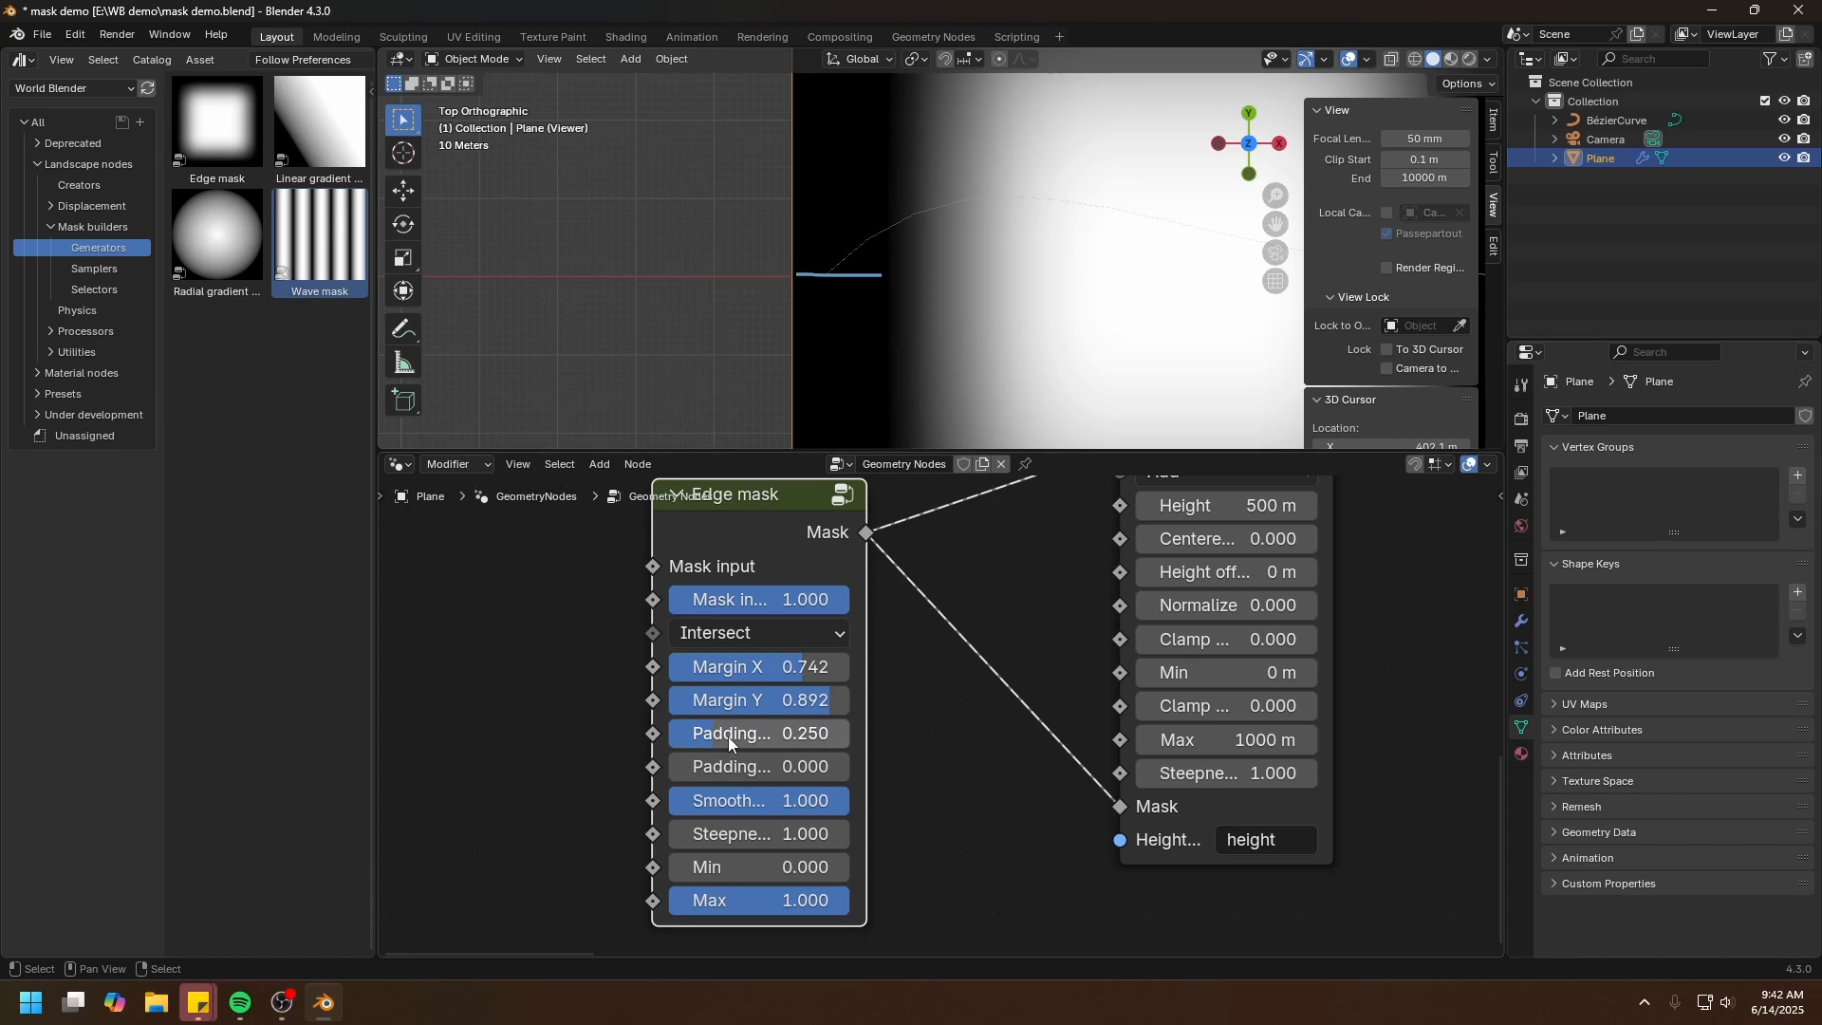
key(BackSpace)
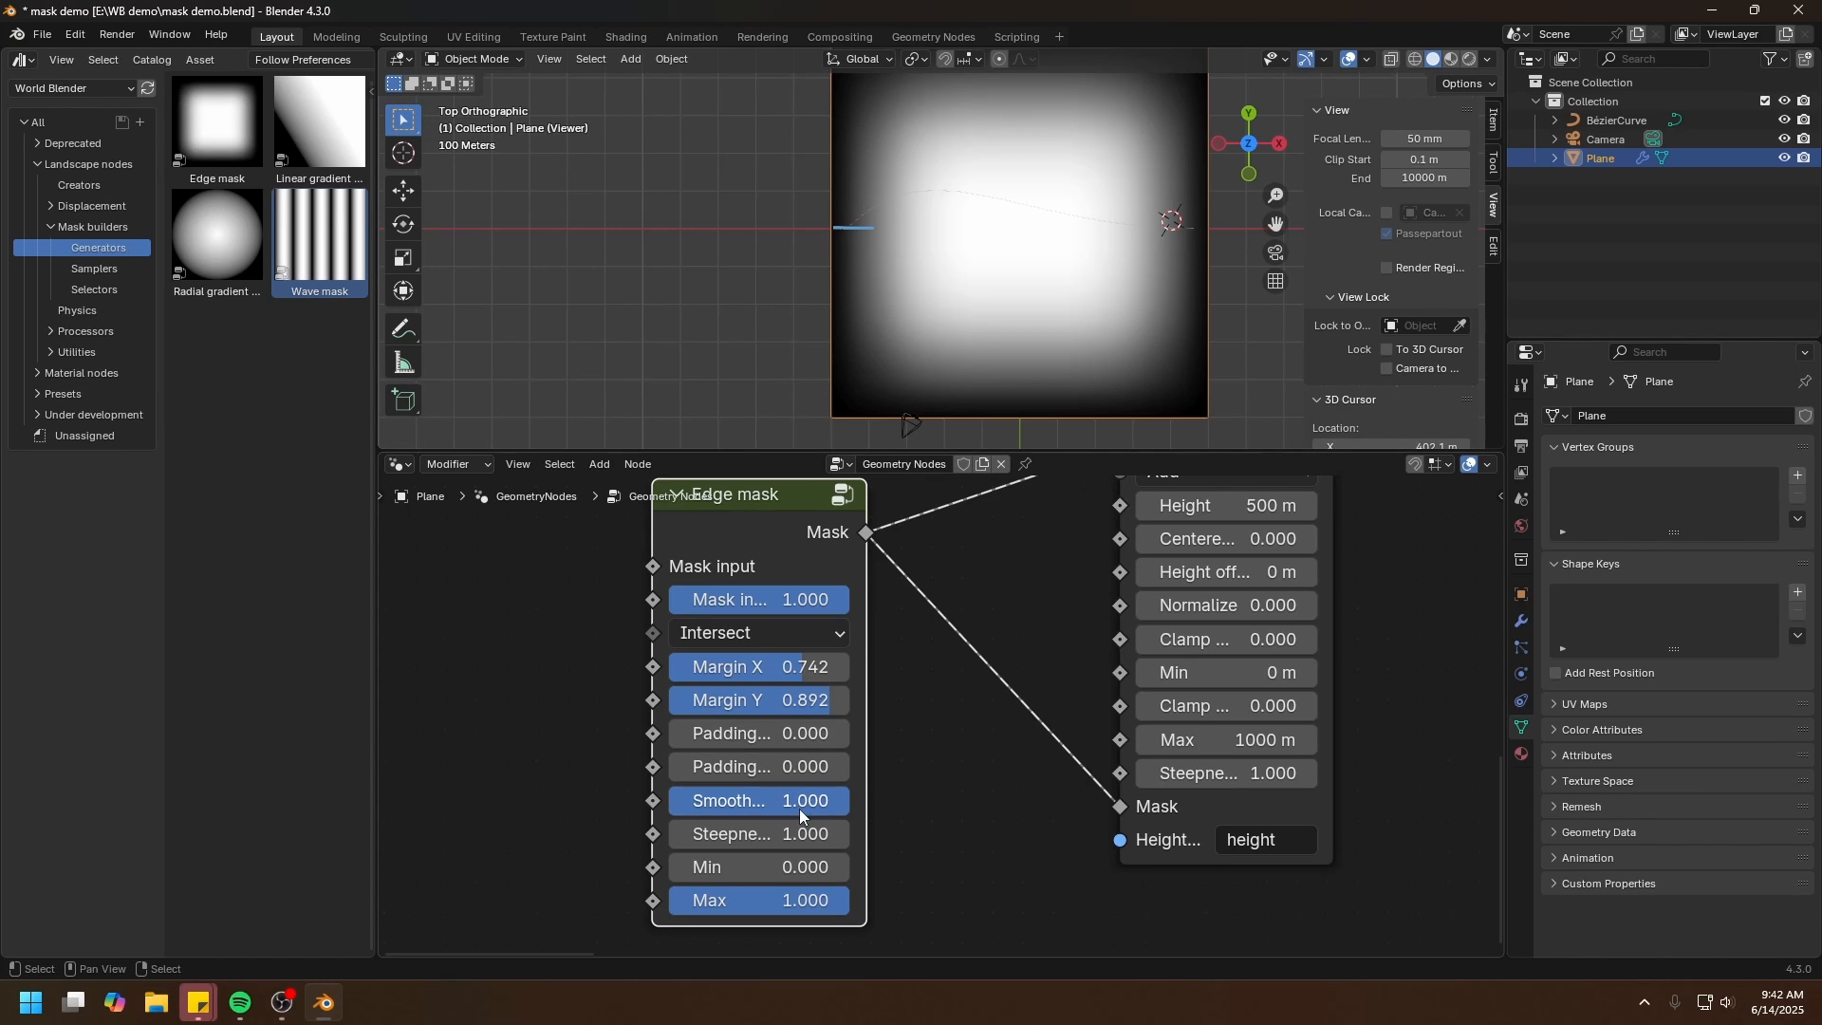
Set the Edge mask's Smoothness to 0 and widen the node to fit its full parameter names
drag(799, 808, 617, 808)
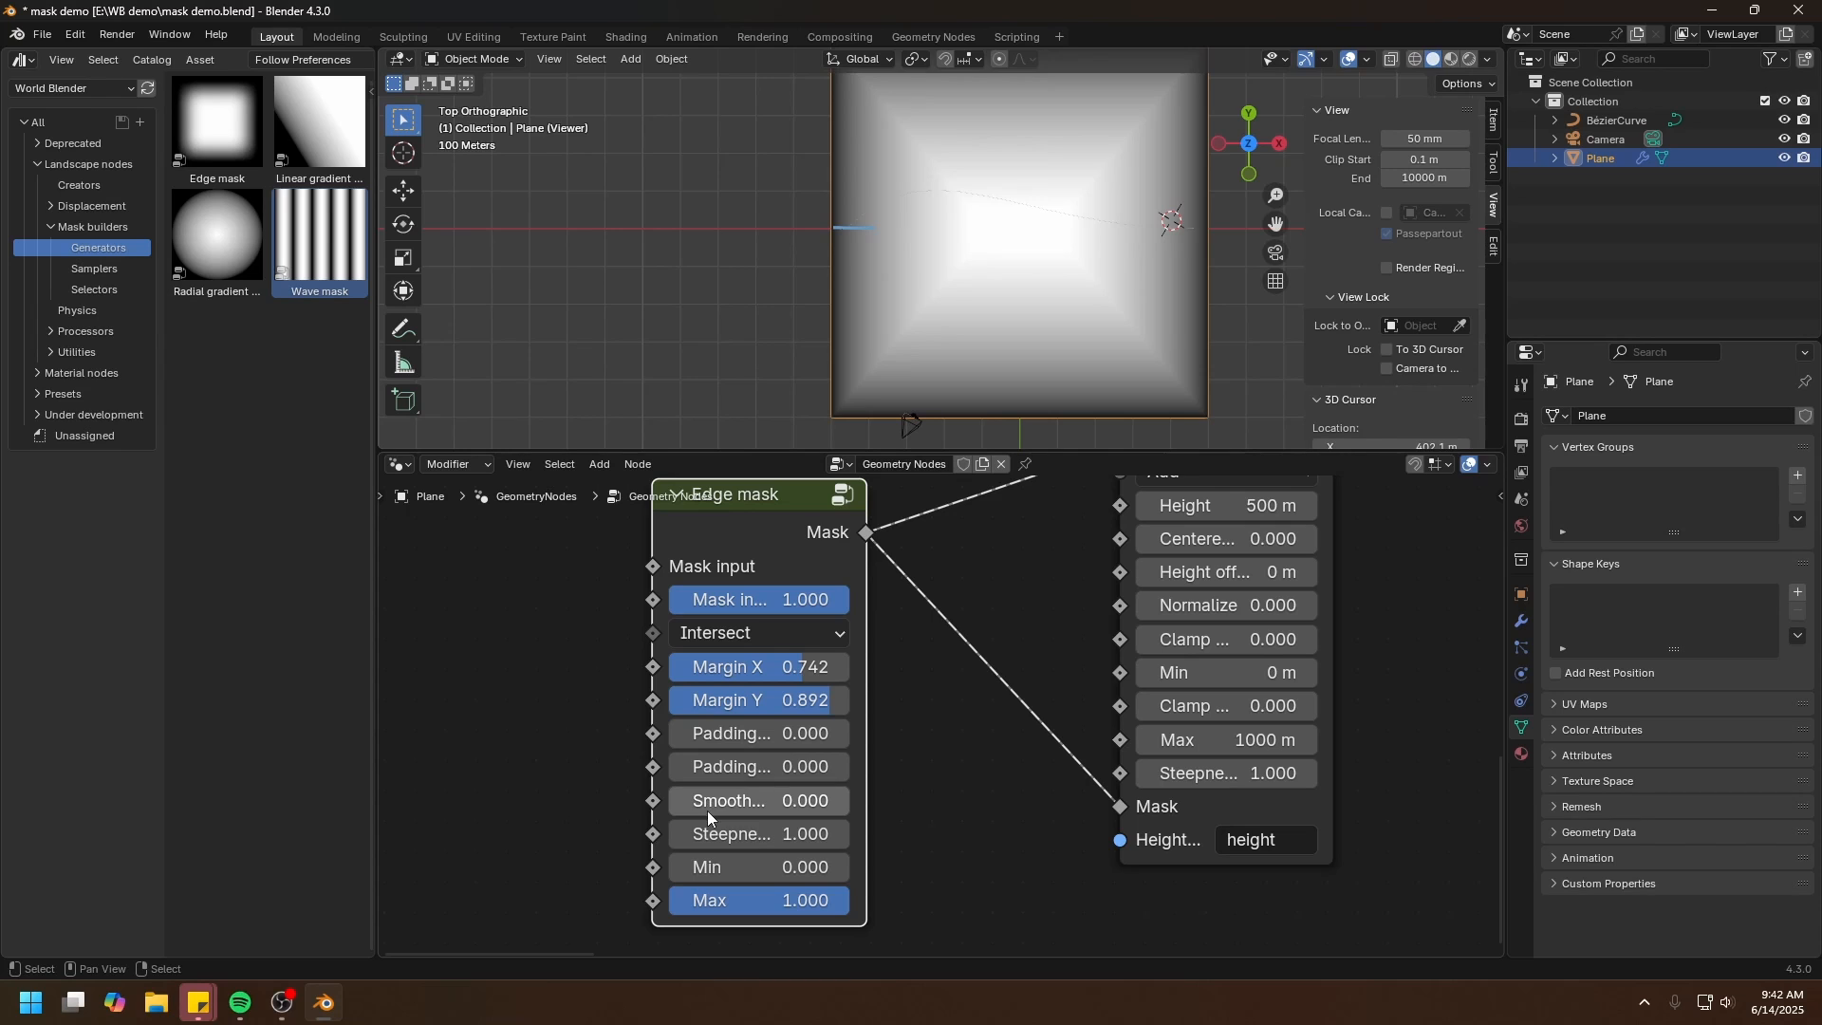
key(ctrl+z)
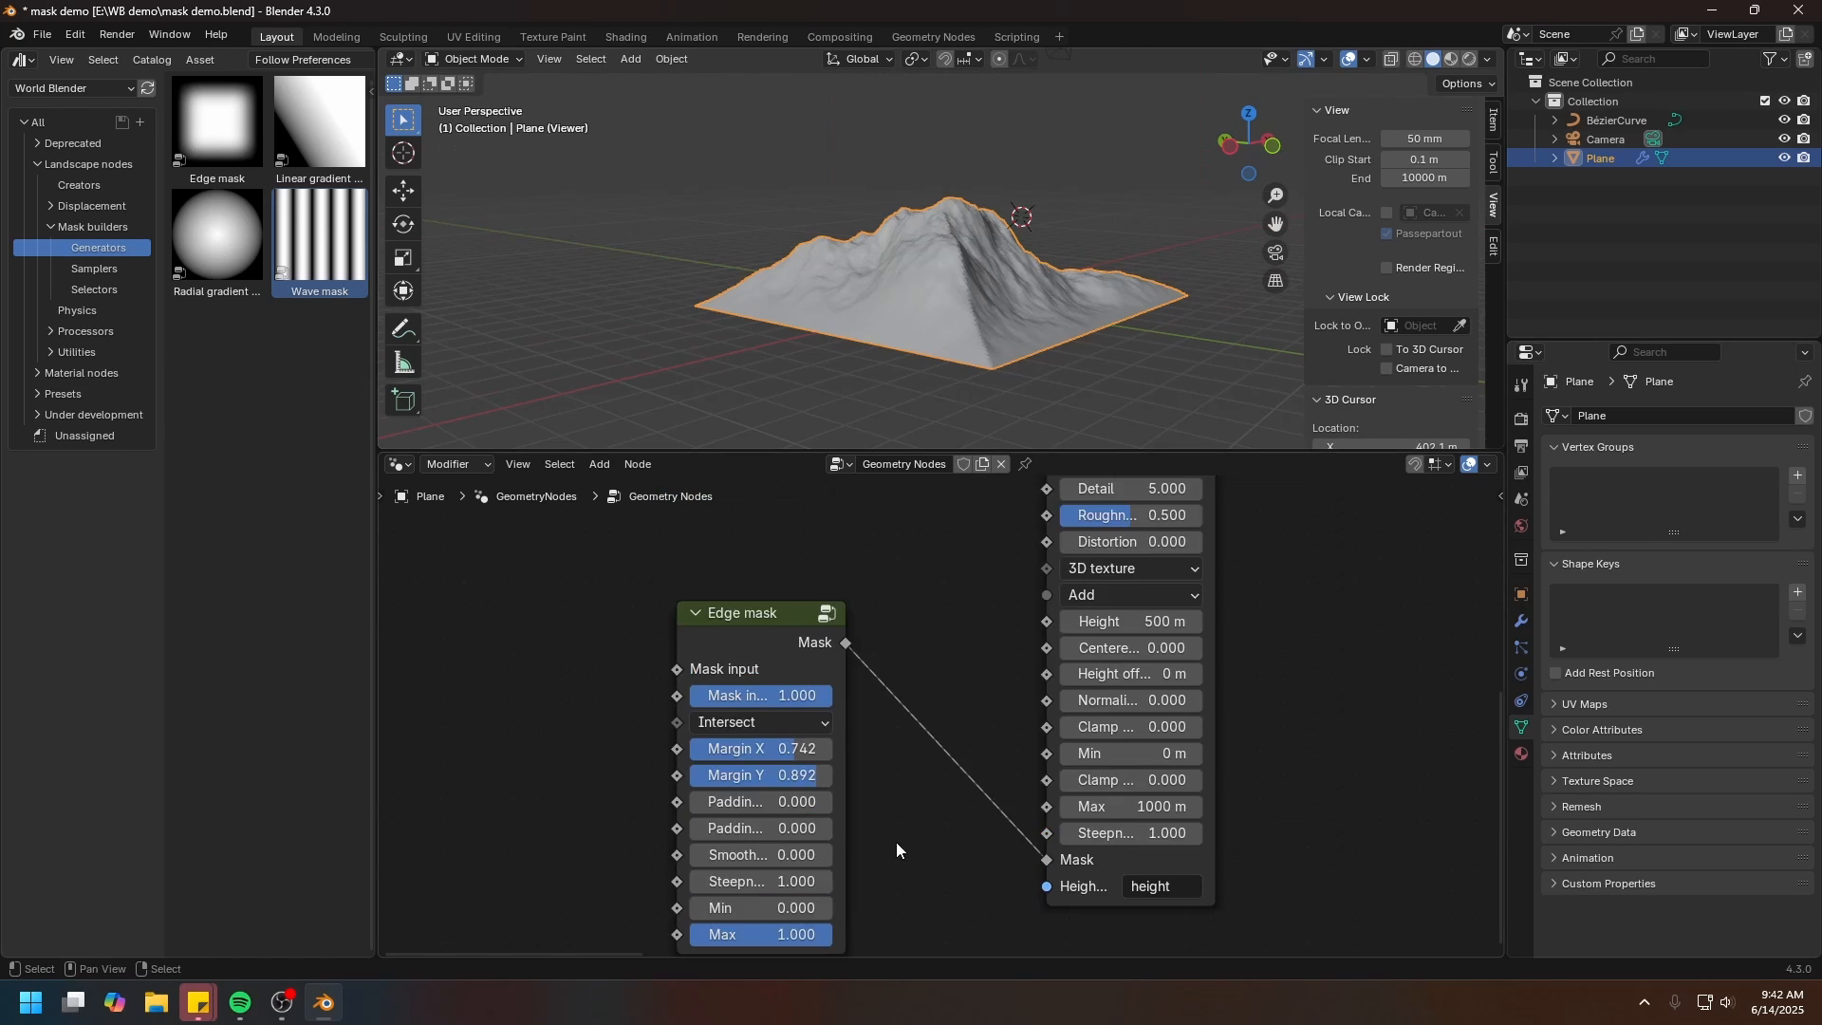
middle_drag(896, 840, 988, 627)
drag(925, 665, 1019, 663)
middle_drag(1016, 663, 1015, 727)
middle_drag(785, 283, 816, 349)
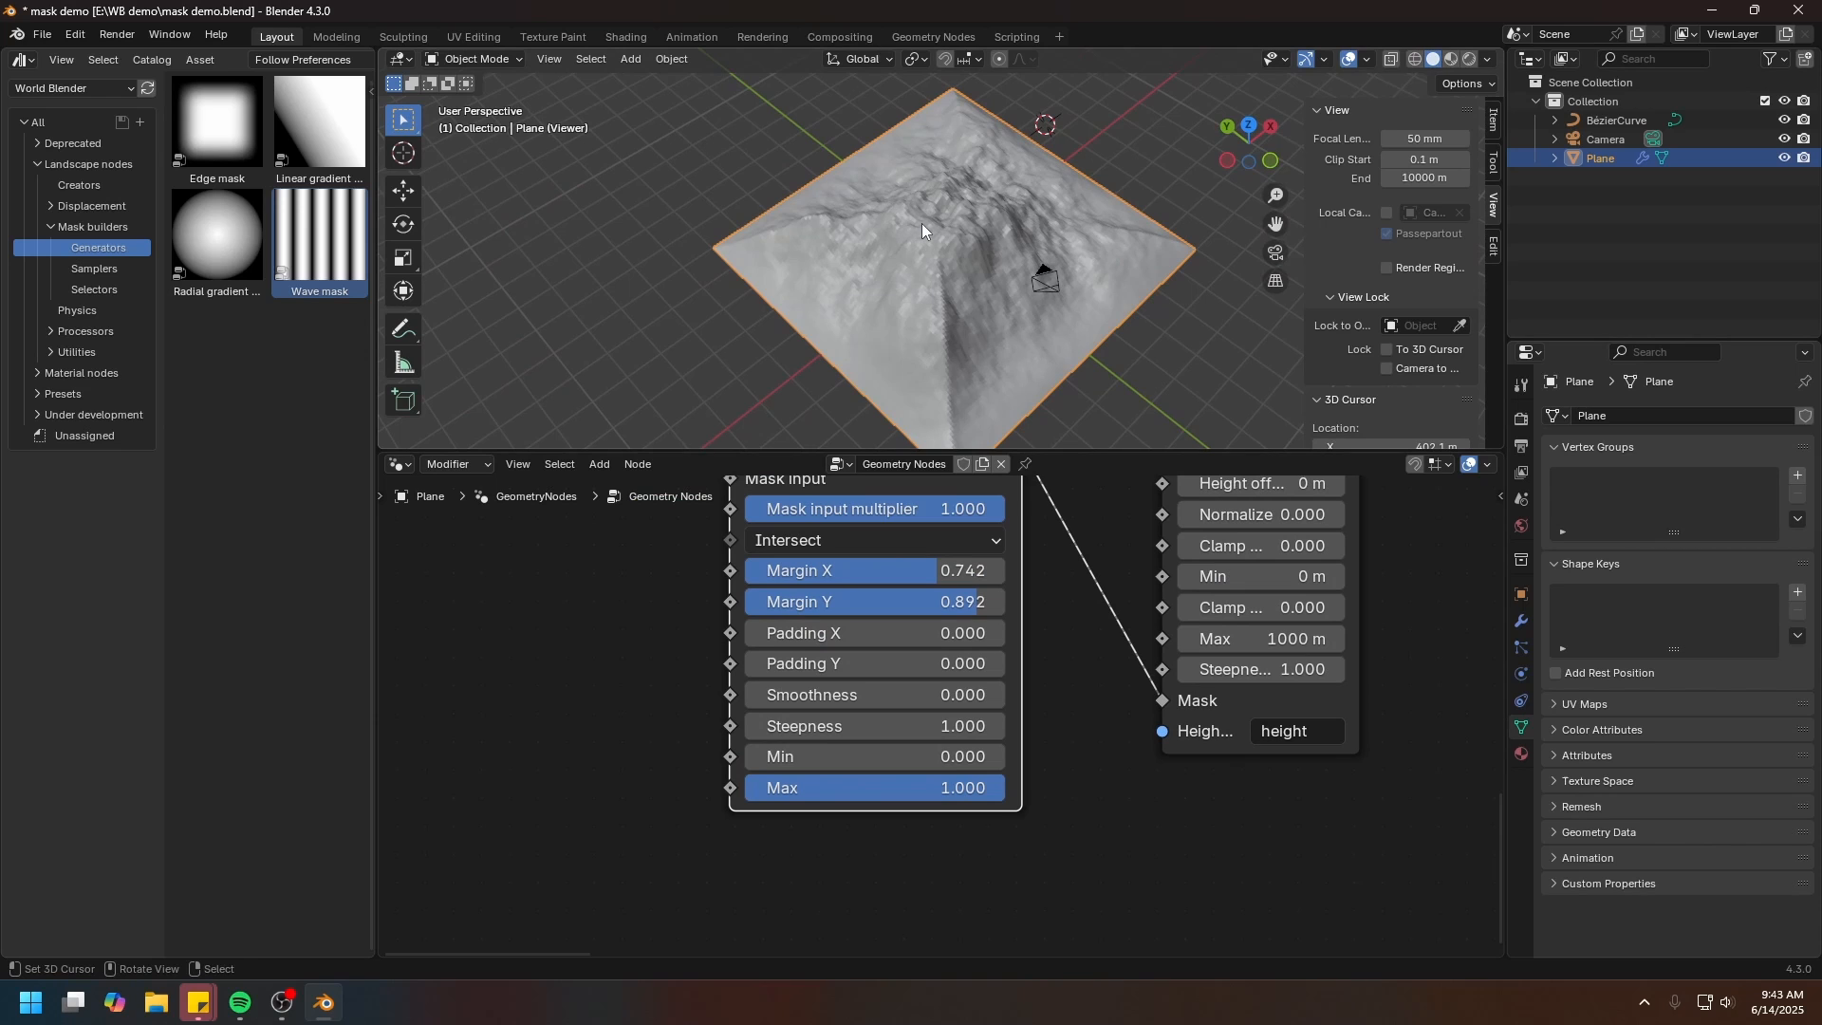
Try a Steepness of 3 on the Edge mask, trace the slope profile with an annotation stroke, and undo the stroke
click(837, 726)
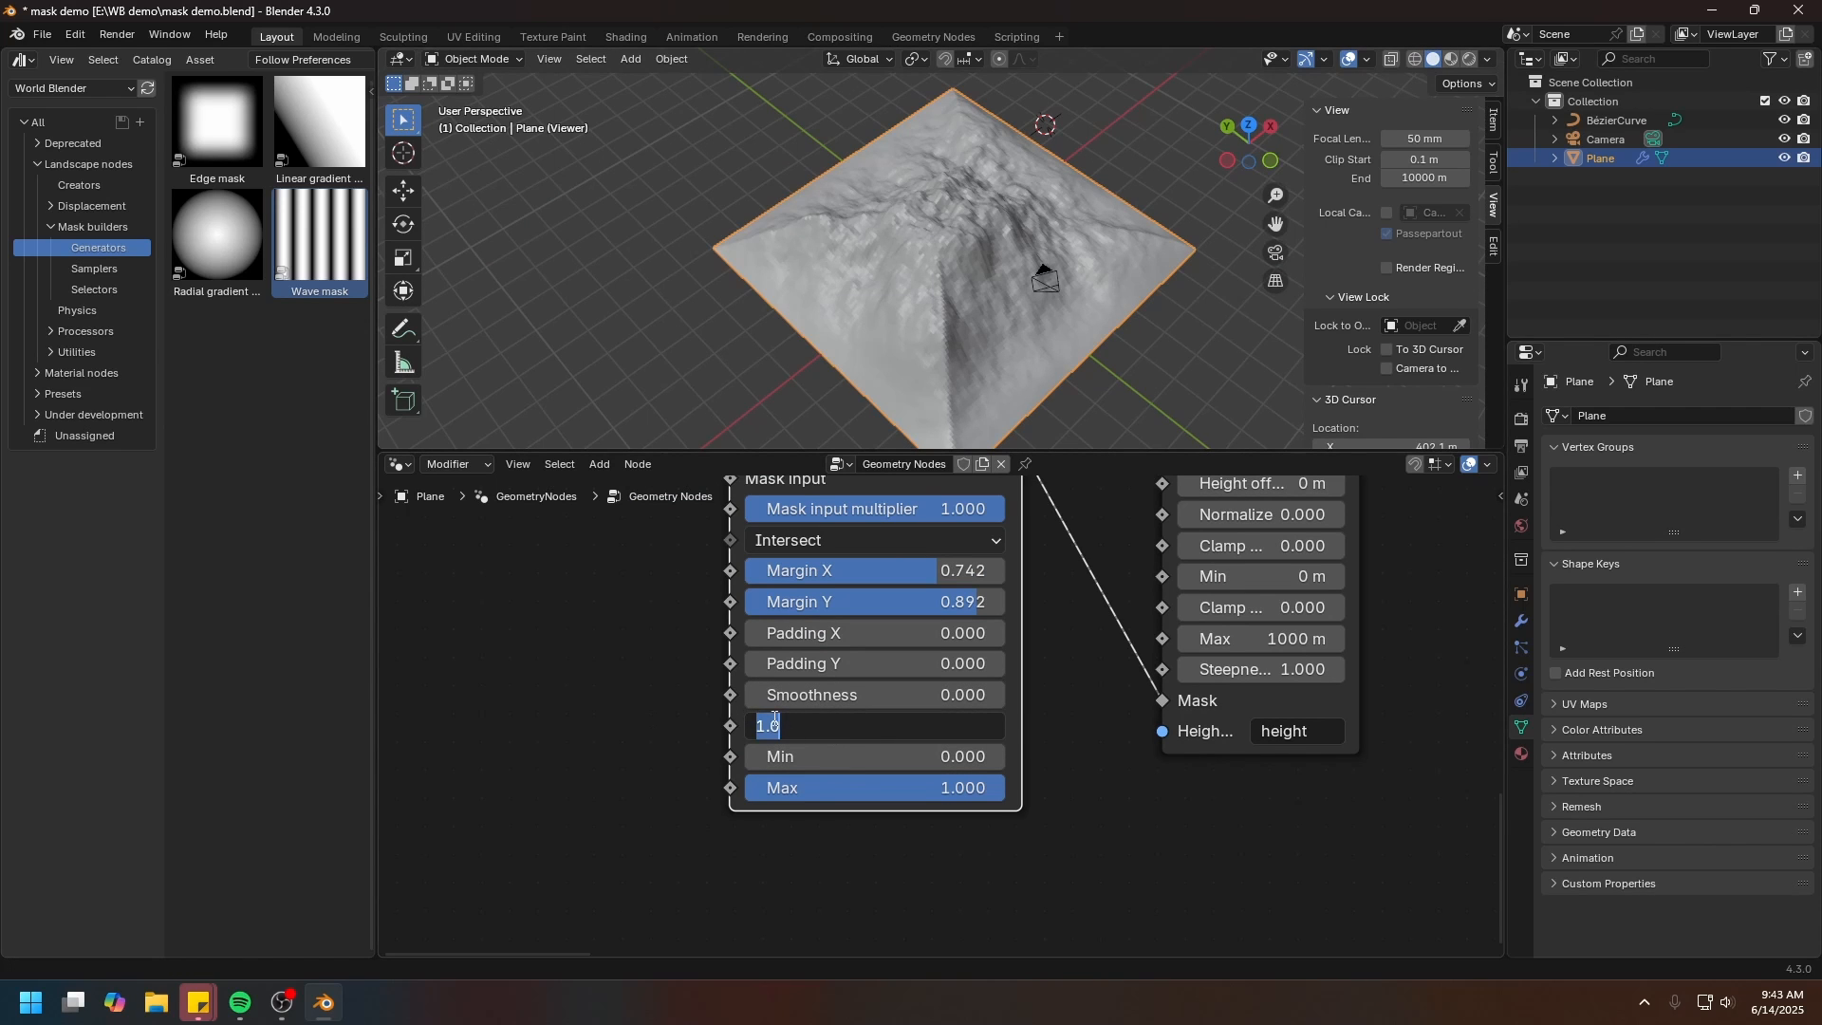
text(3)
key(Return)
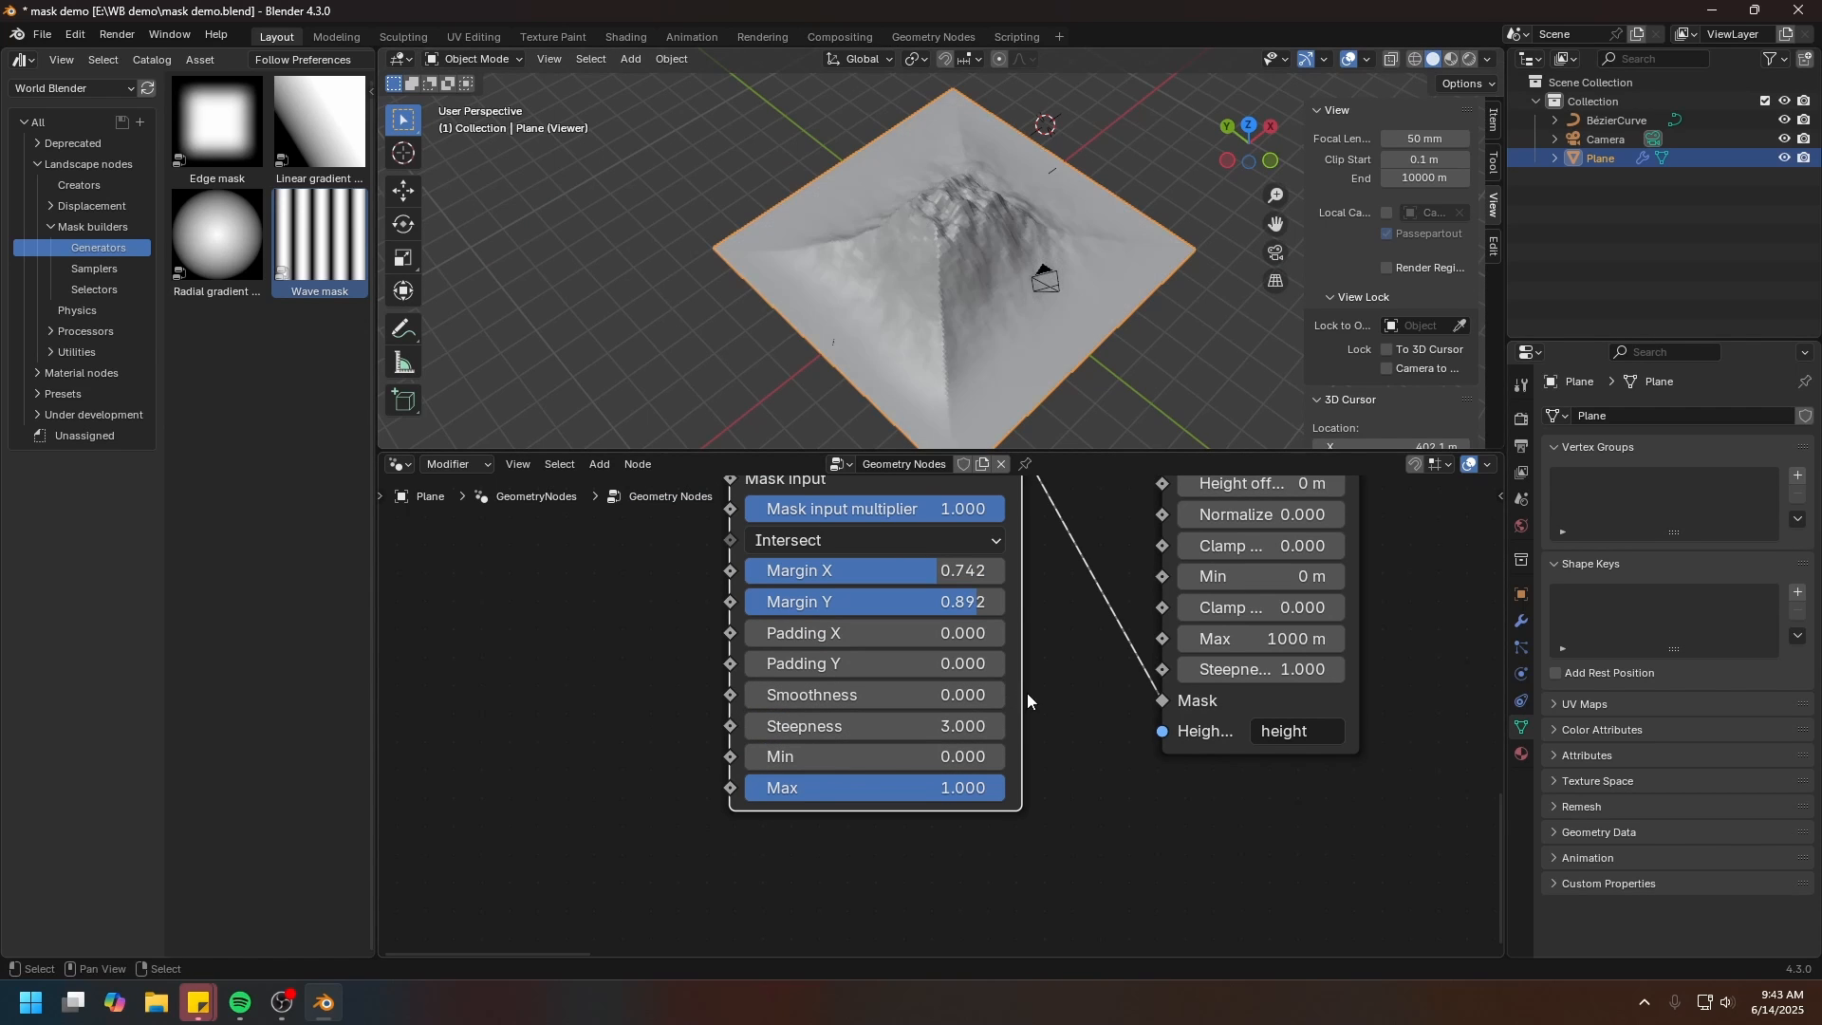
middle_drag(911, 379, 812, 290)
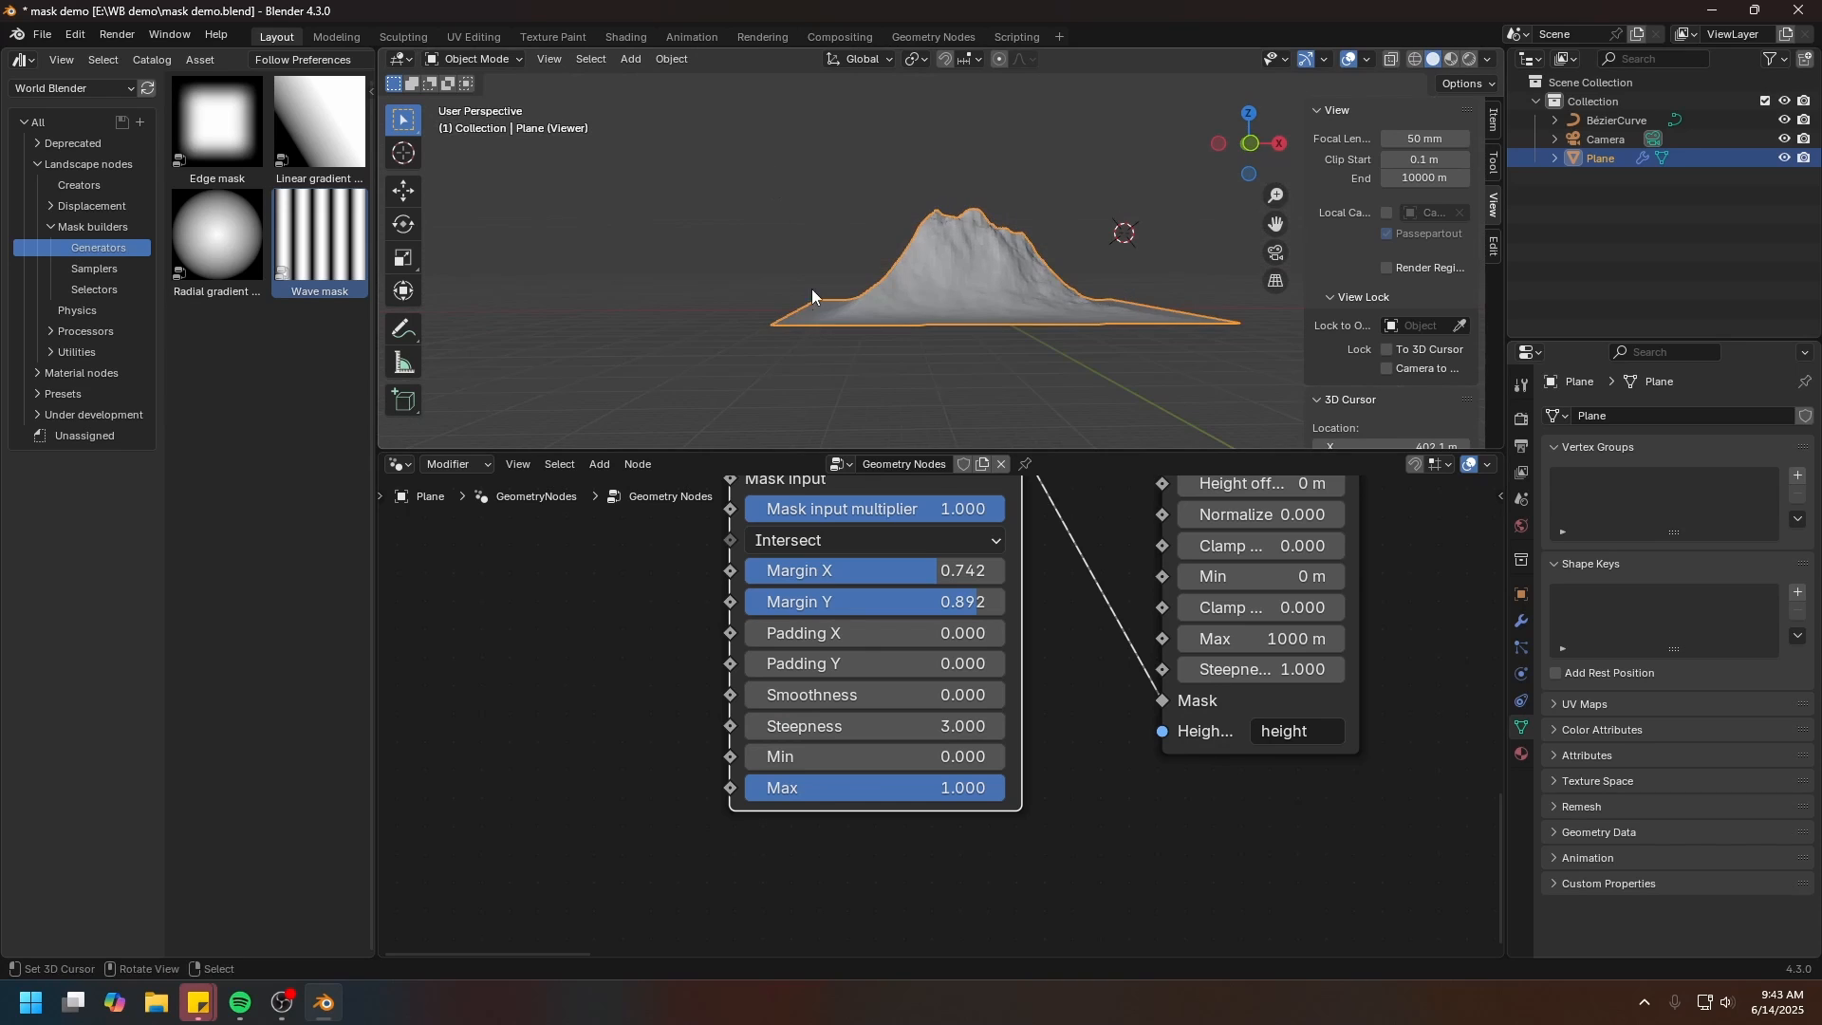
mouse_move(761, 300)
mouse_down()
mouse_move(854, 285)
mouse_move(926, 210)
mouse_up()
key(ctrl+z)
Set the Edge mask's Steepness to 0.5 and trace the bulging slope profile with an annotation stroke in side view
click(939, 727)
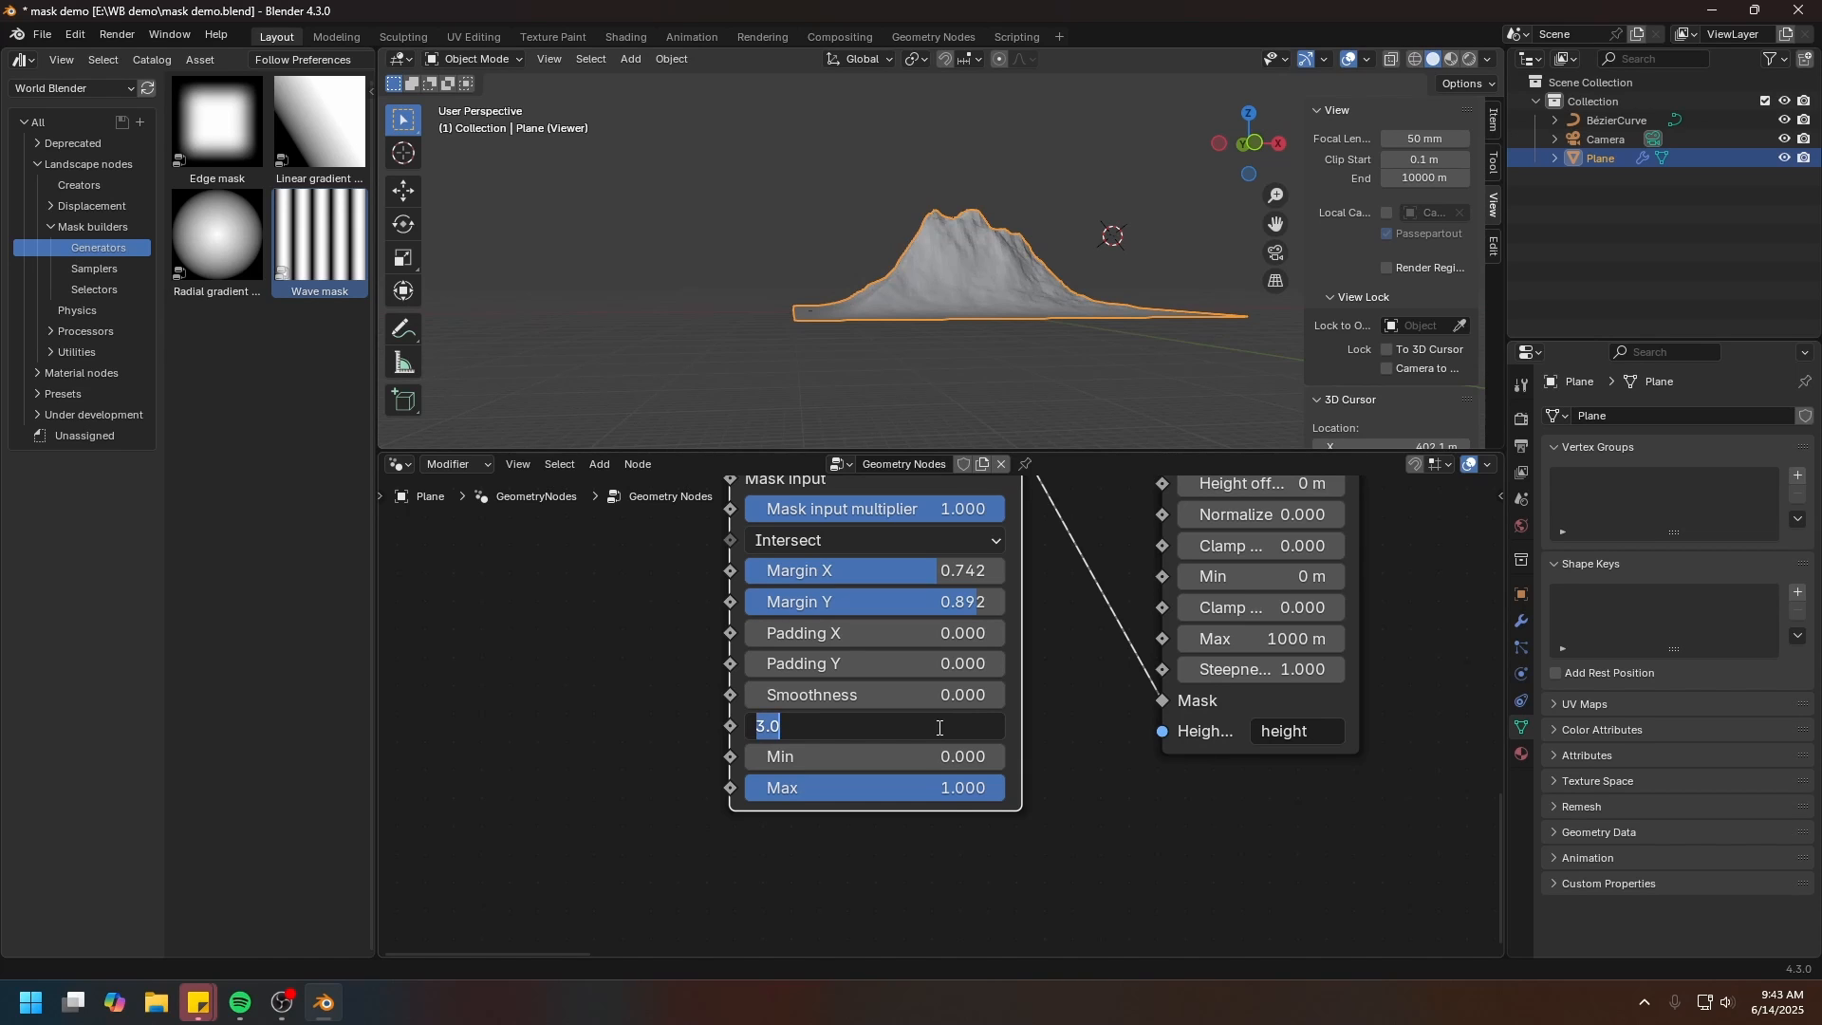
text(0.5)
key(Return)
middle_drag(874, 182, 834, 241)
mouse_move(786, 271)
mouse_down()
mouse_move(832, 199)
mouse_move(911, 187)
mouse_up()
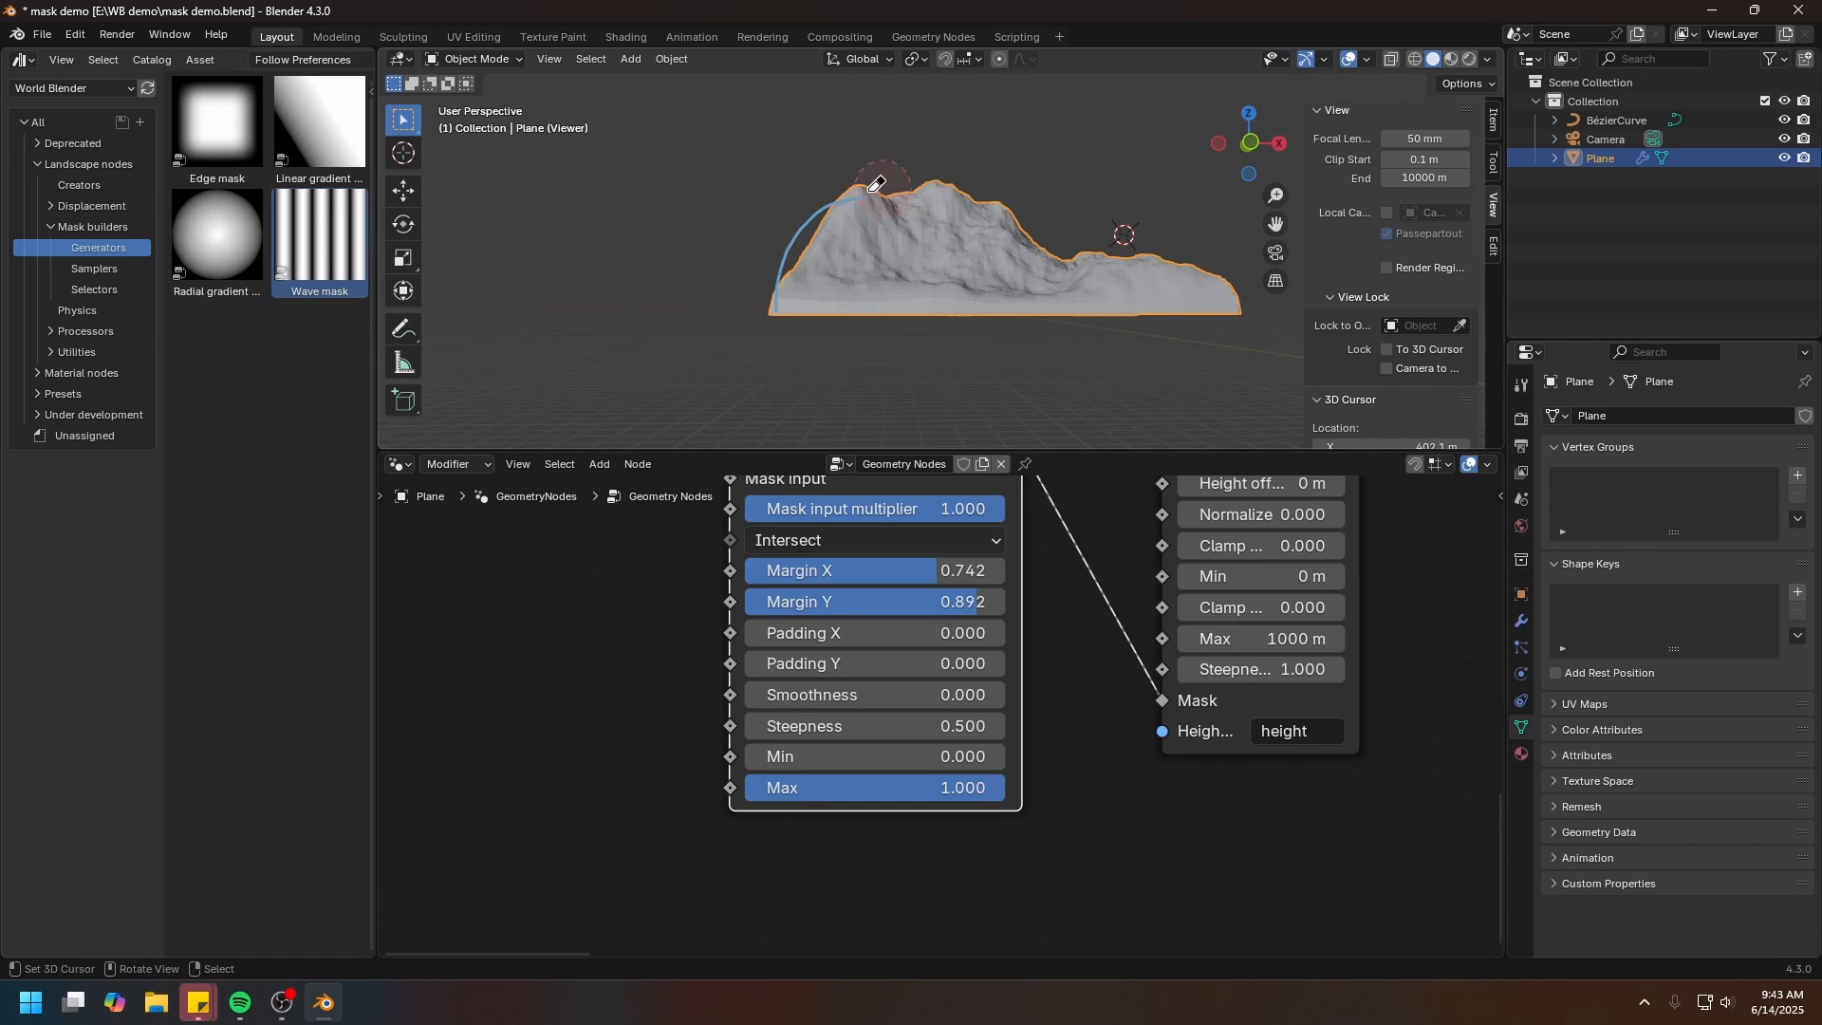
Undo the annotation stroke and the Steepness change, and preview the Edge mask's output on the displaced landscape
key(ctrl+z)
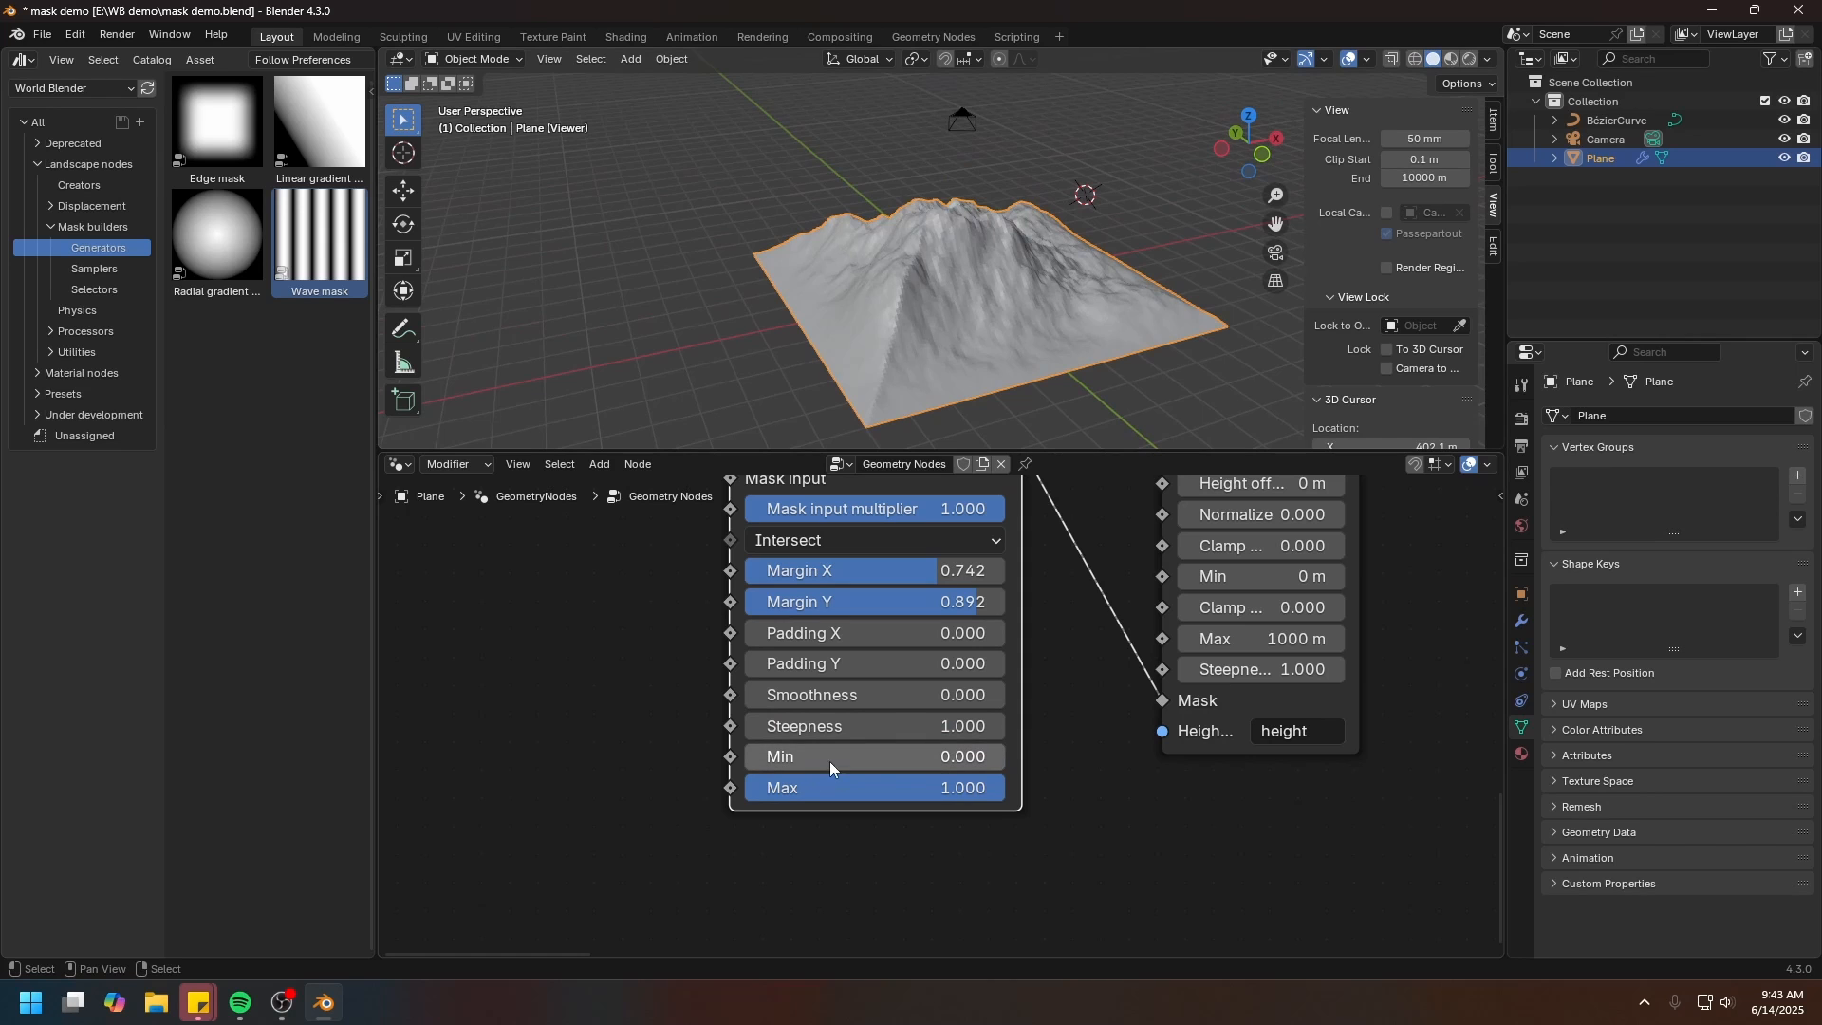
scroll(832, 769, down, 2)
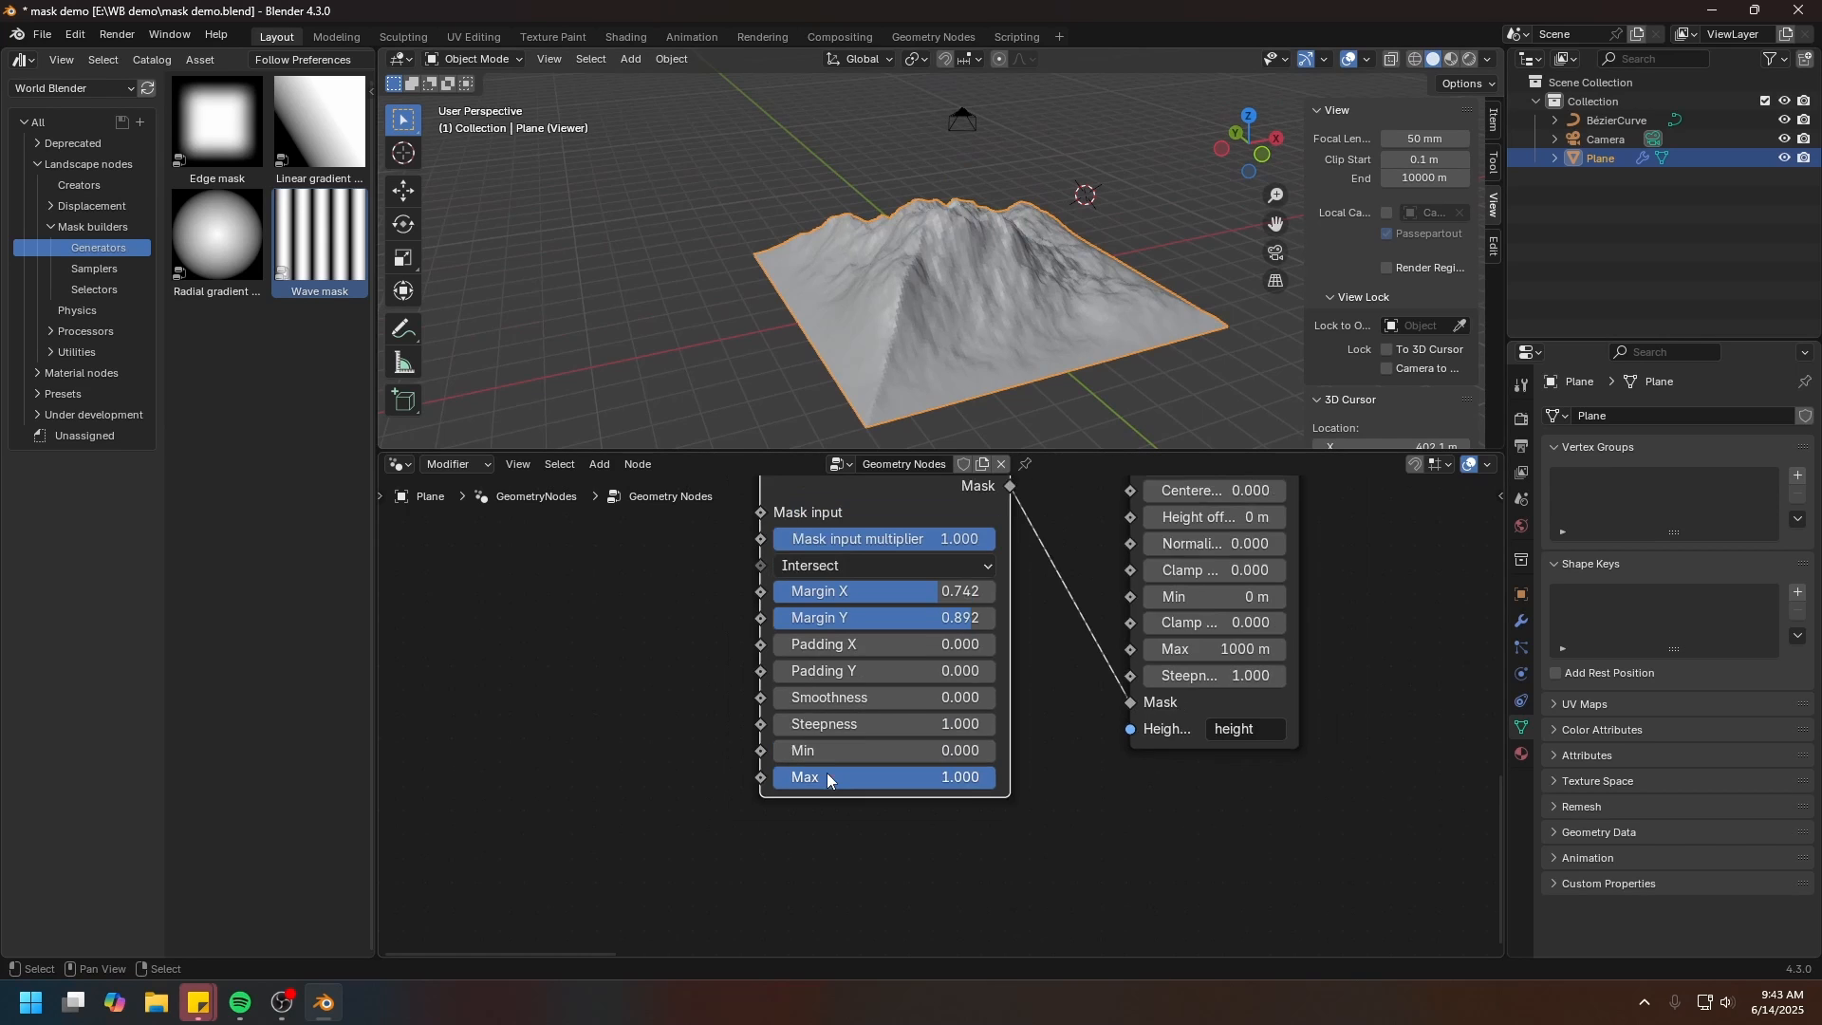
ctrl+shift+click(889, 648)
middle_drag(940, 533, 948, 845)
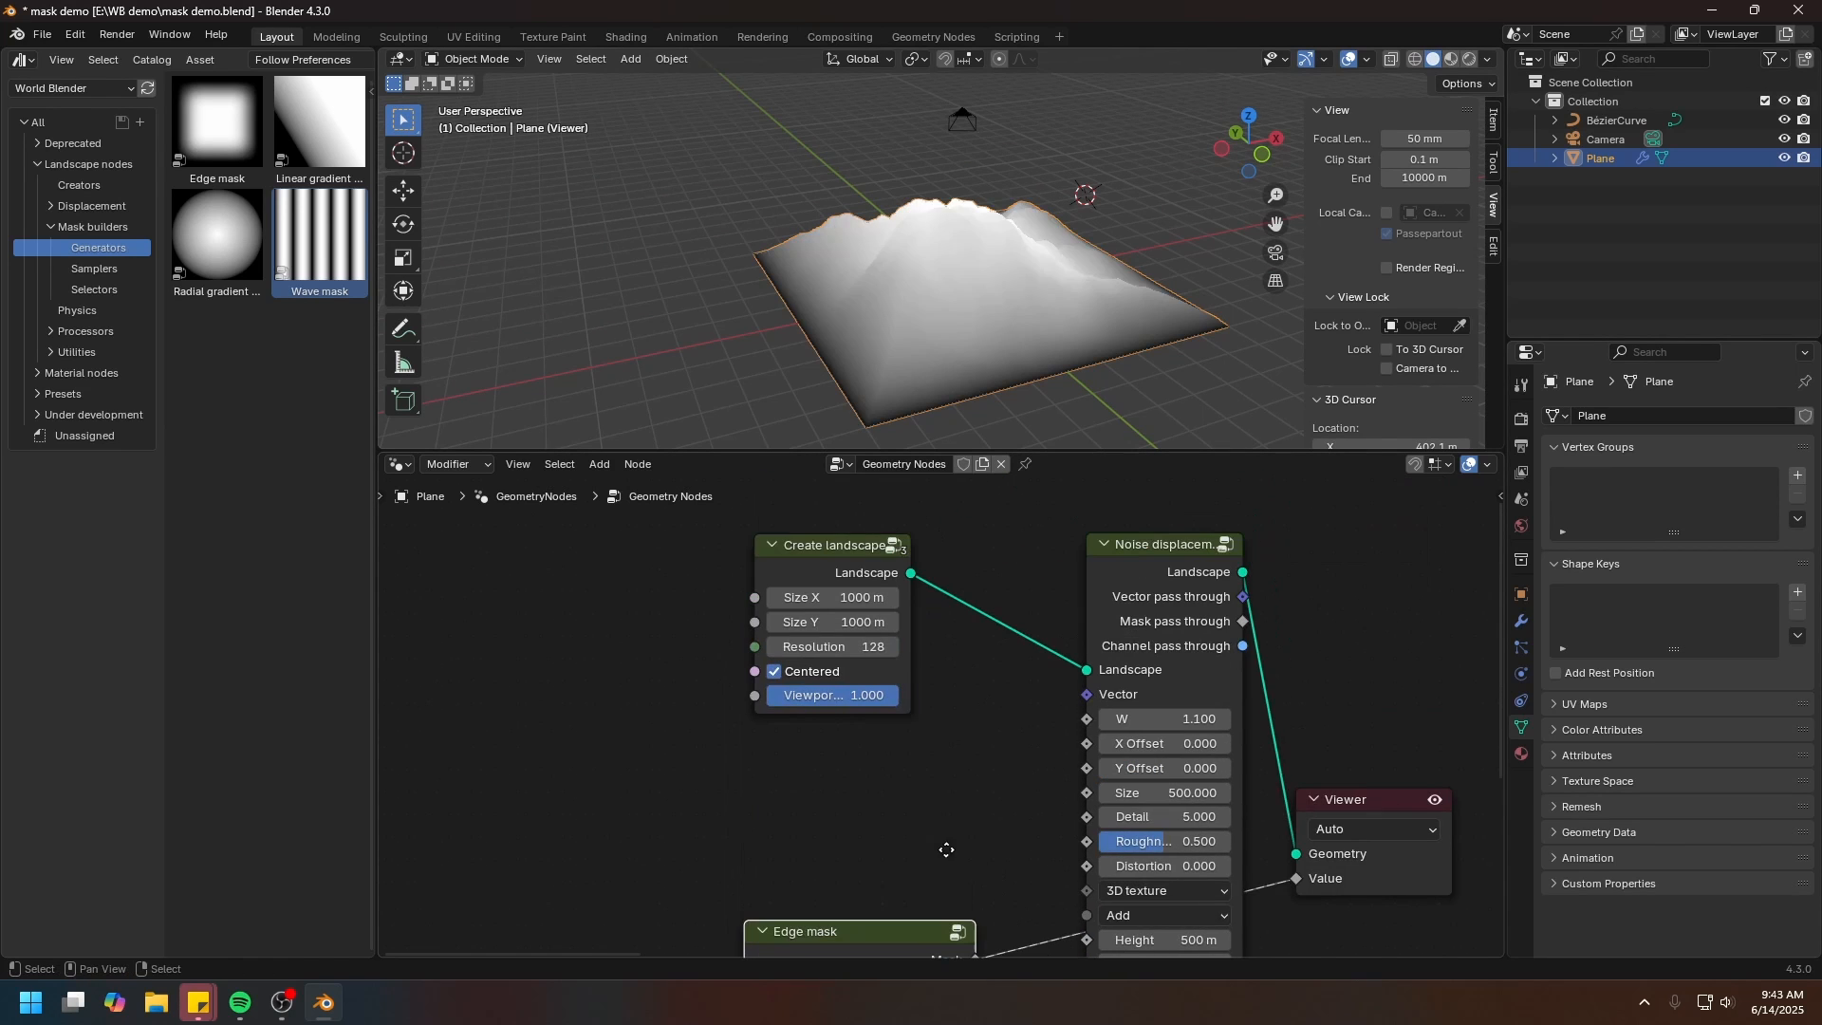
Preview the Edge mask on the undisplaced Create landscape output and examine it up close in top orthographic view
ctrl+shift+click(816, 548)
key(KP_7)
shift+middle_drag(921, 279, 971, 355)
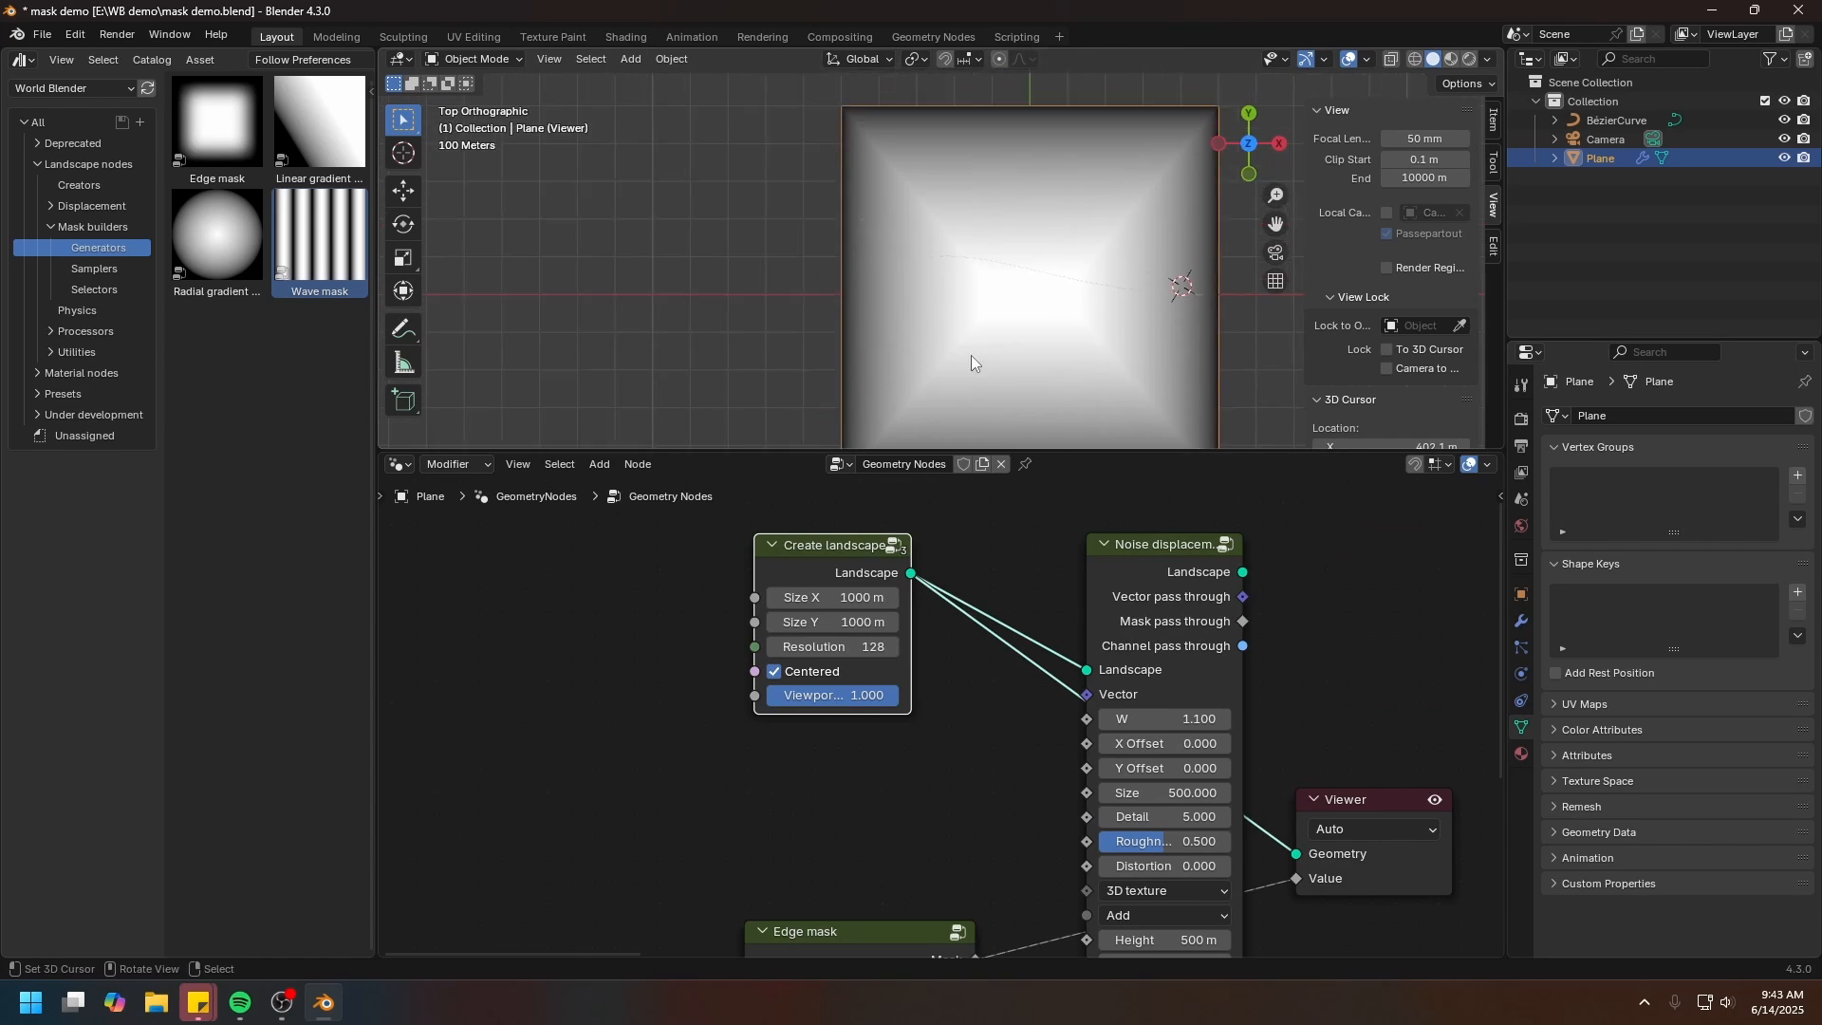
scroll(970, 355, up, 4)
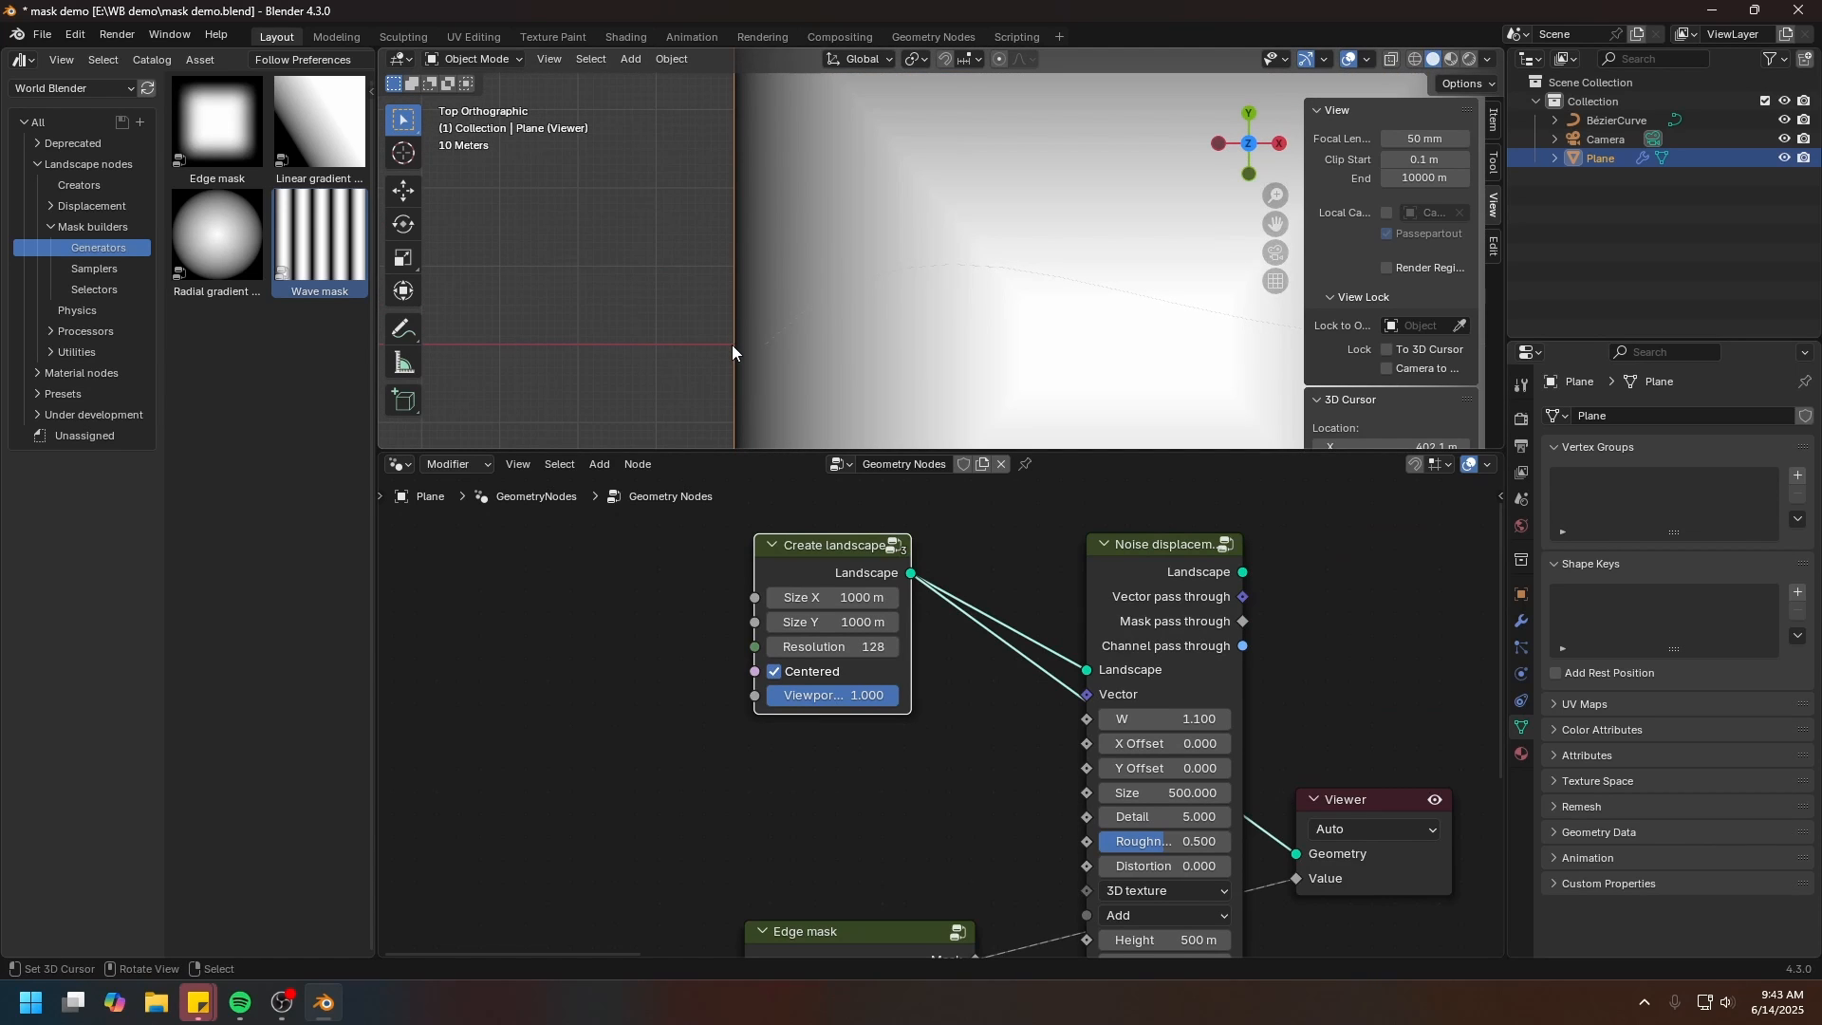
shift+middle_drag(1177, 375, 1061, 382)
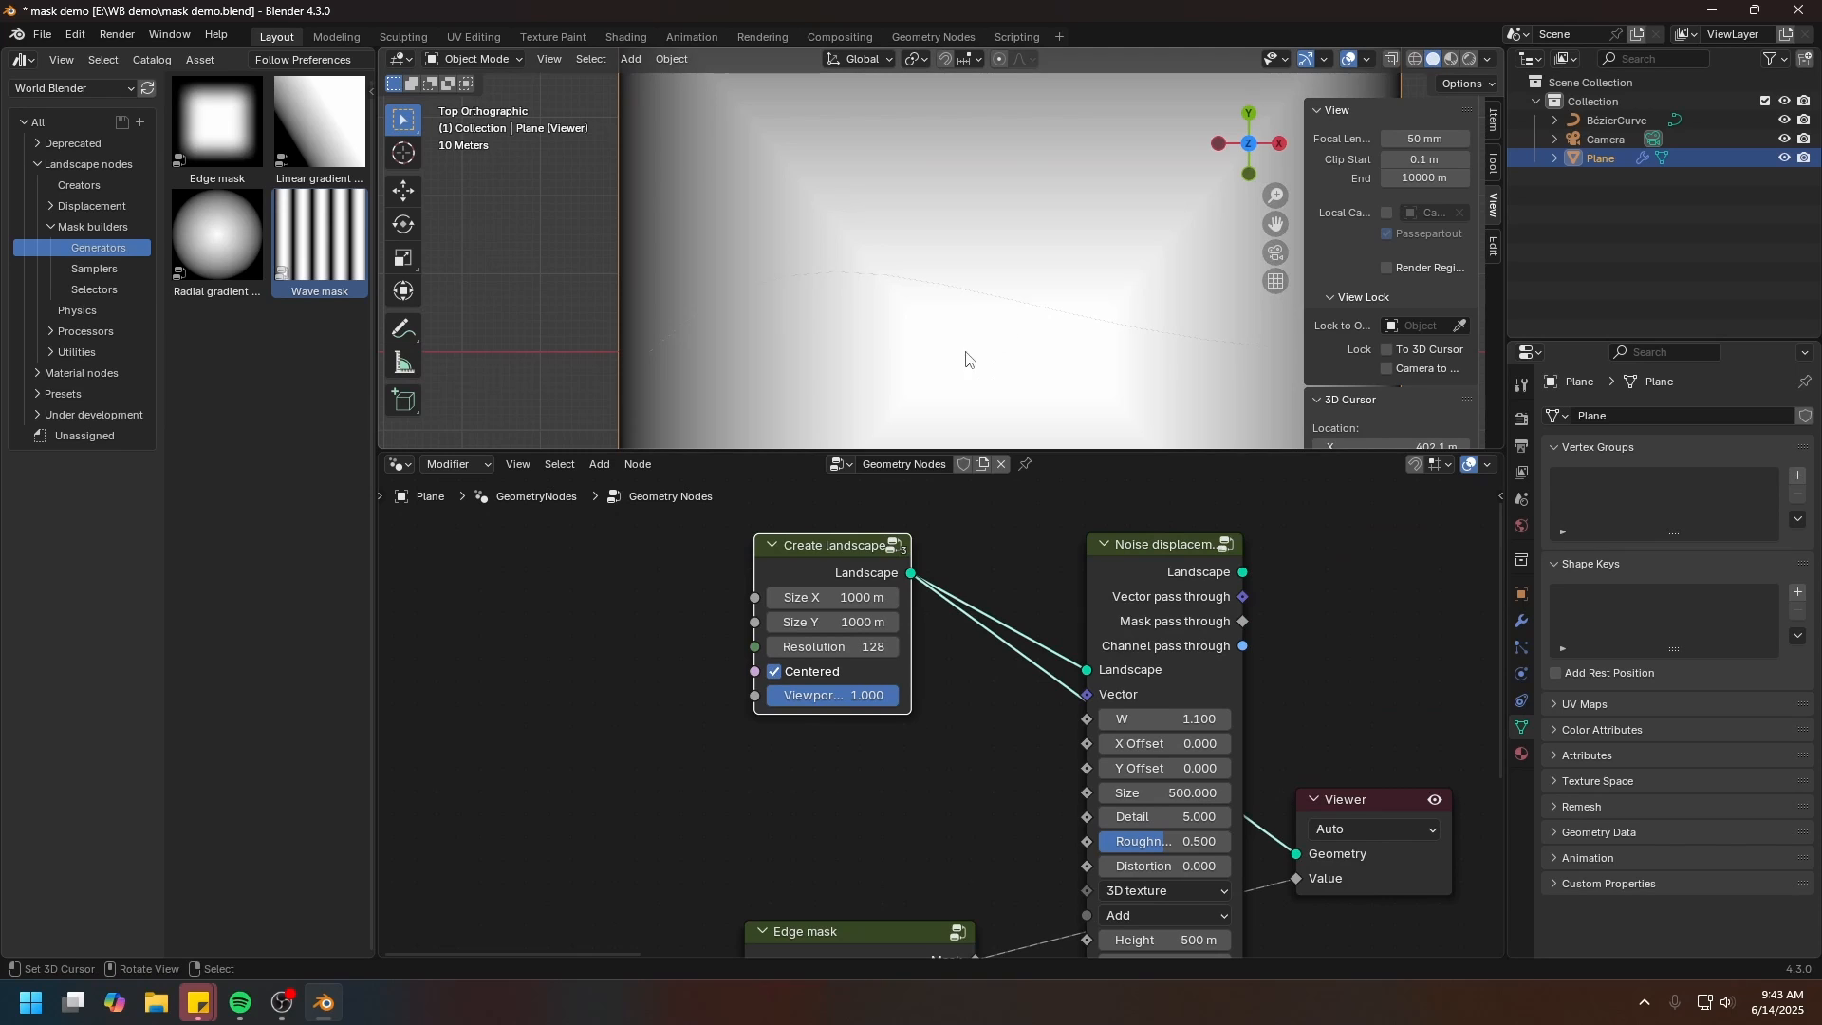
Try a Min of 0.2 and a Max of 0.8 on the Edge mask and examine the reduced contrast
middle_drag(948, 756, 954, 883)
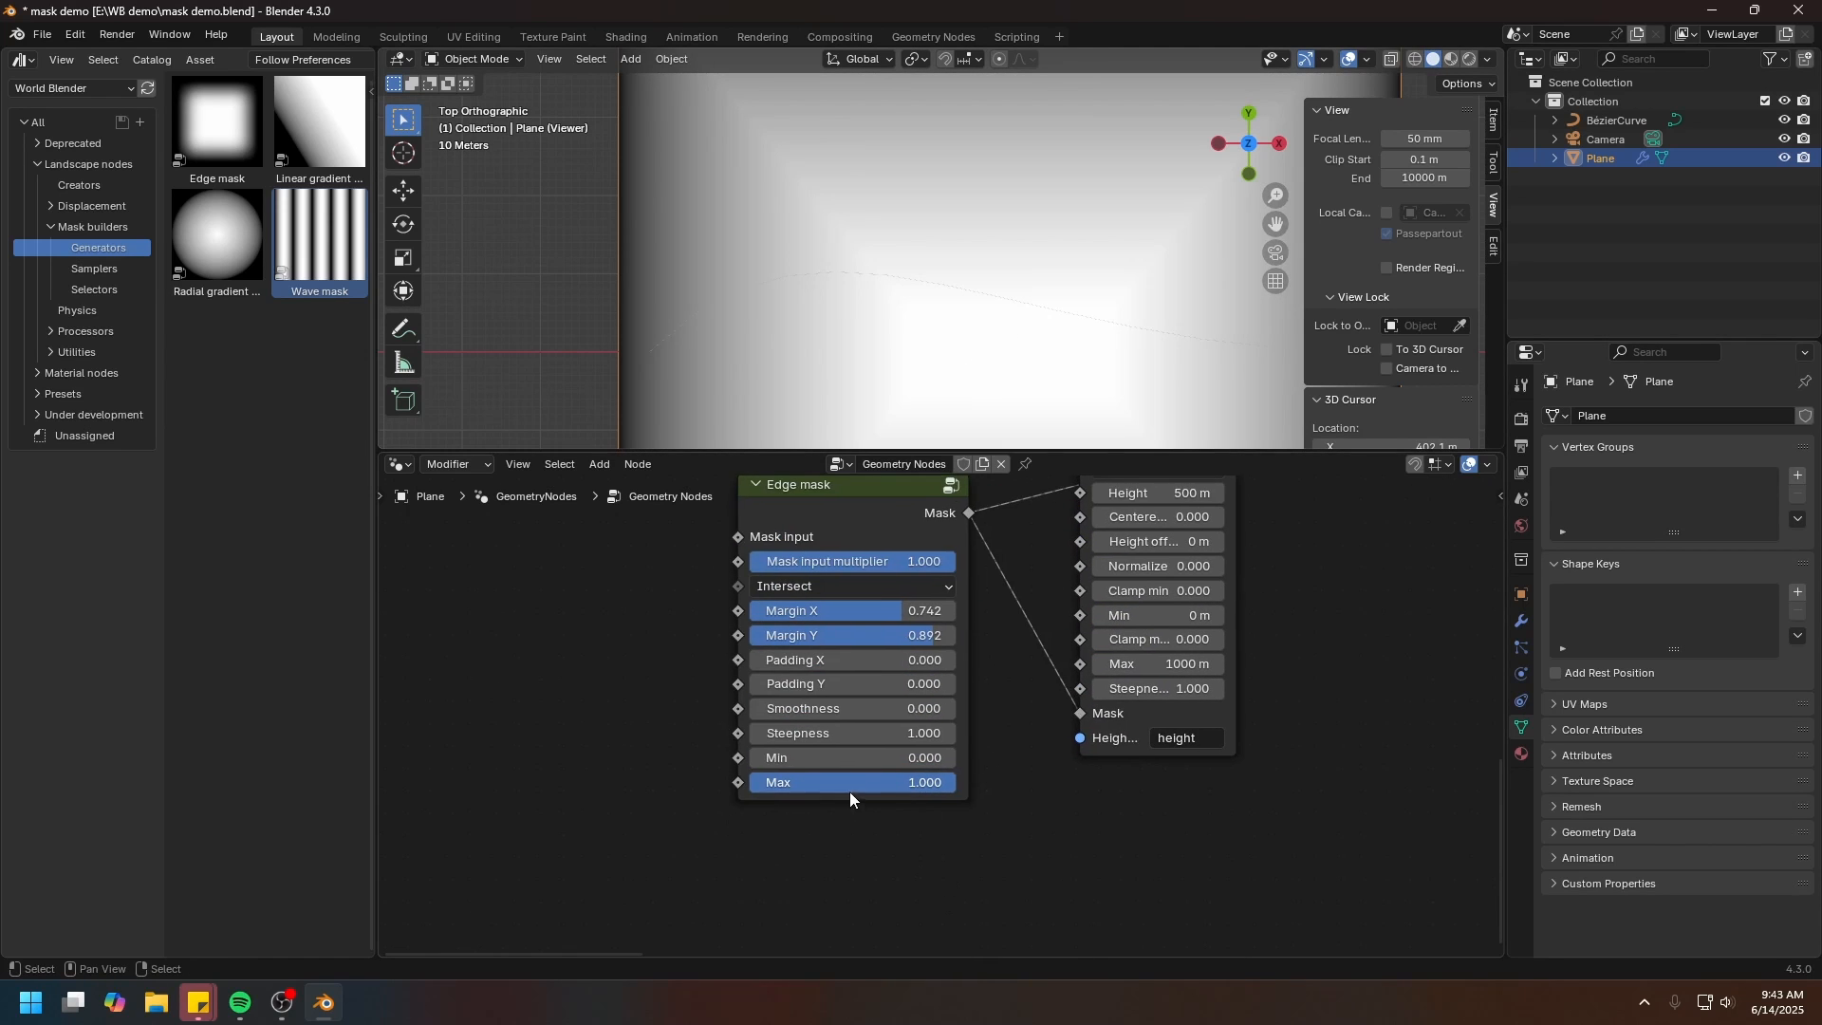
click(846, 756)
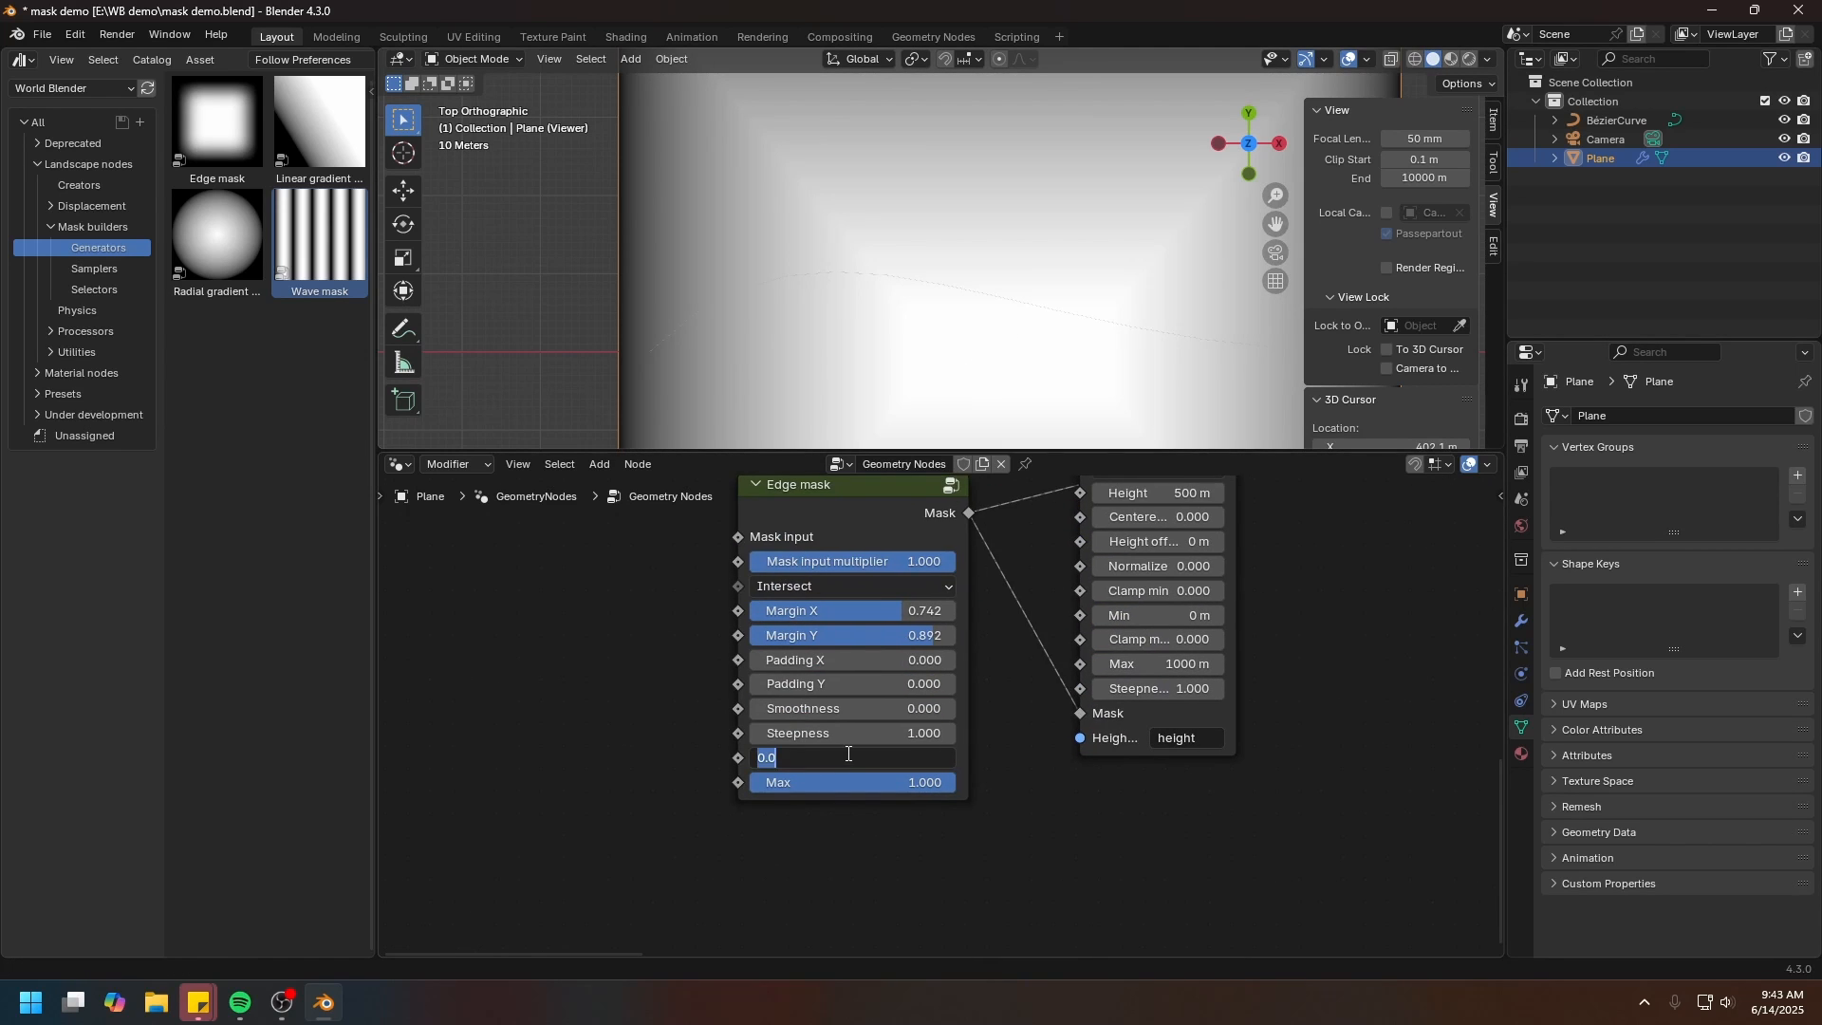
text(0.2)
key(Return)
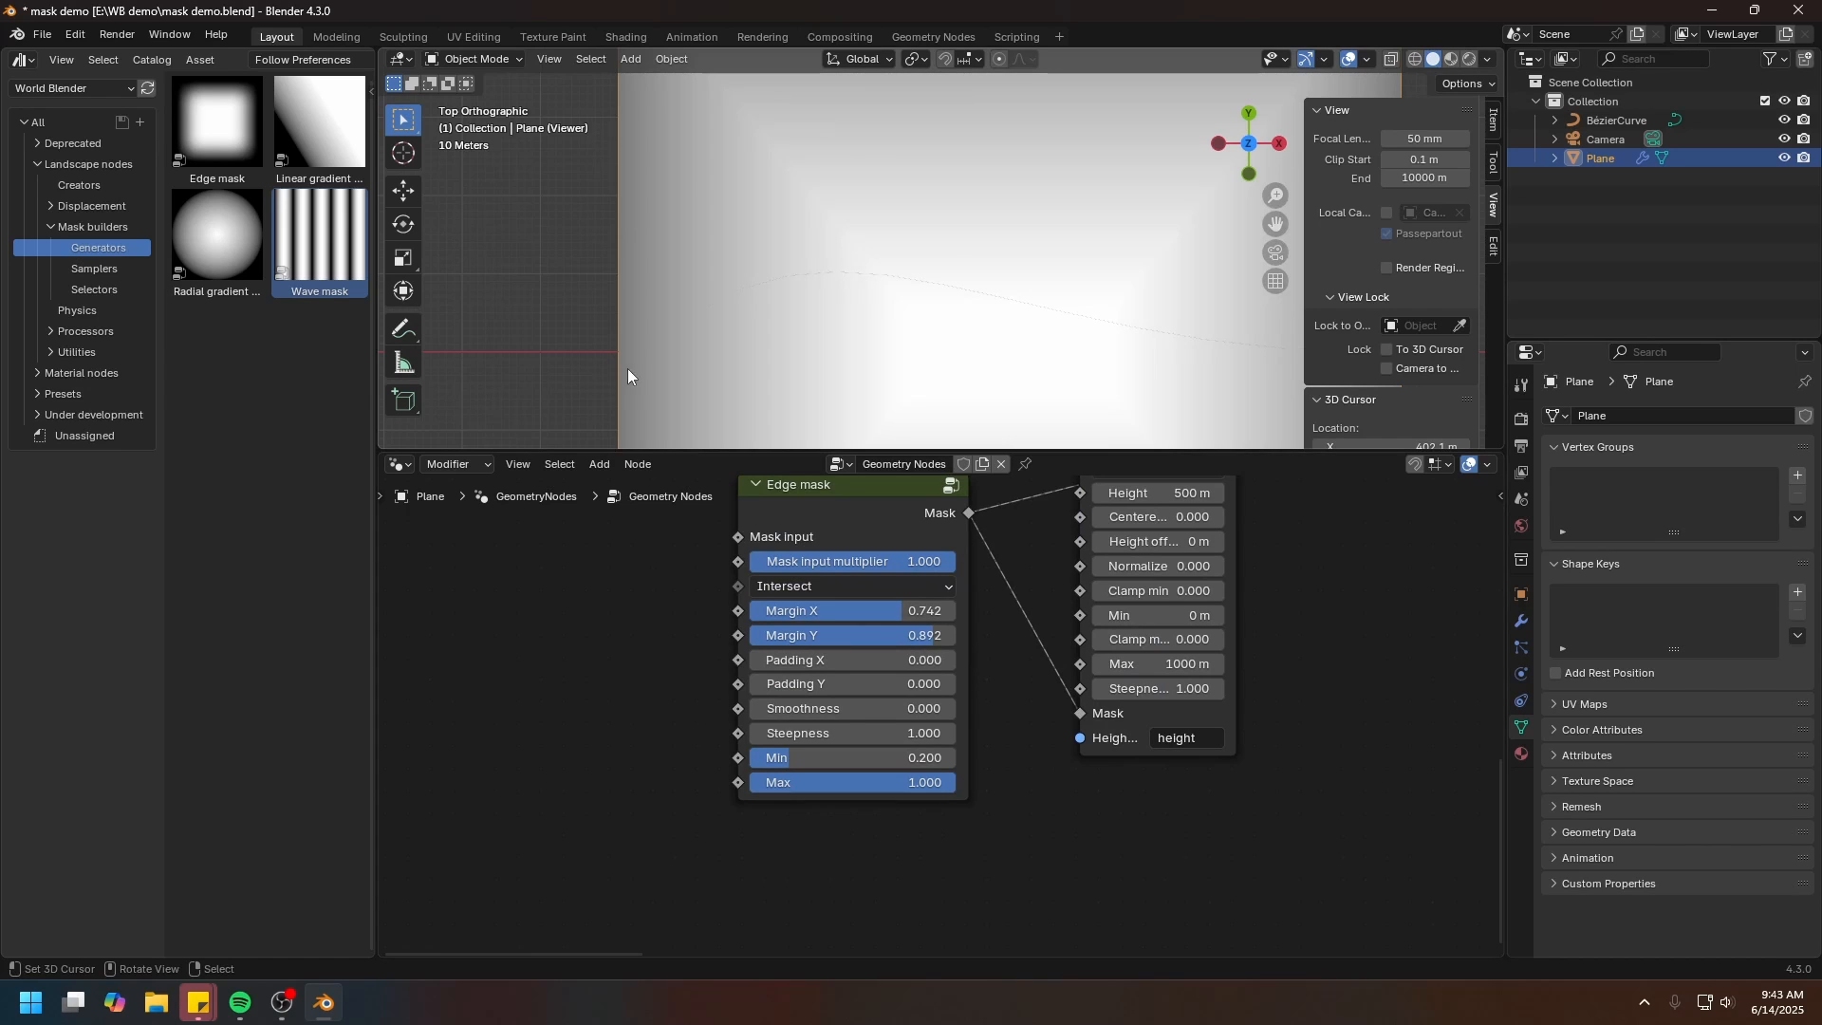
click(924, 782)
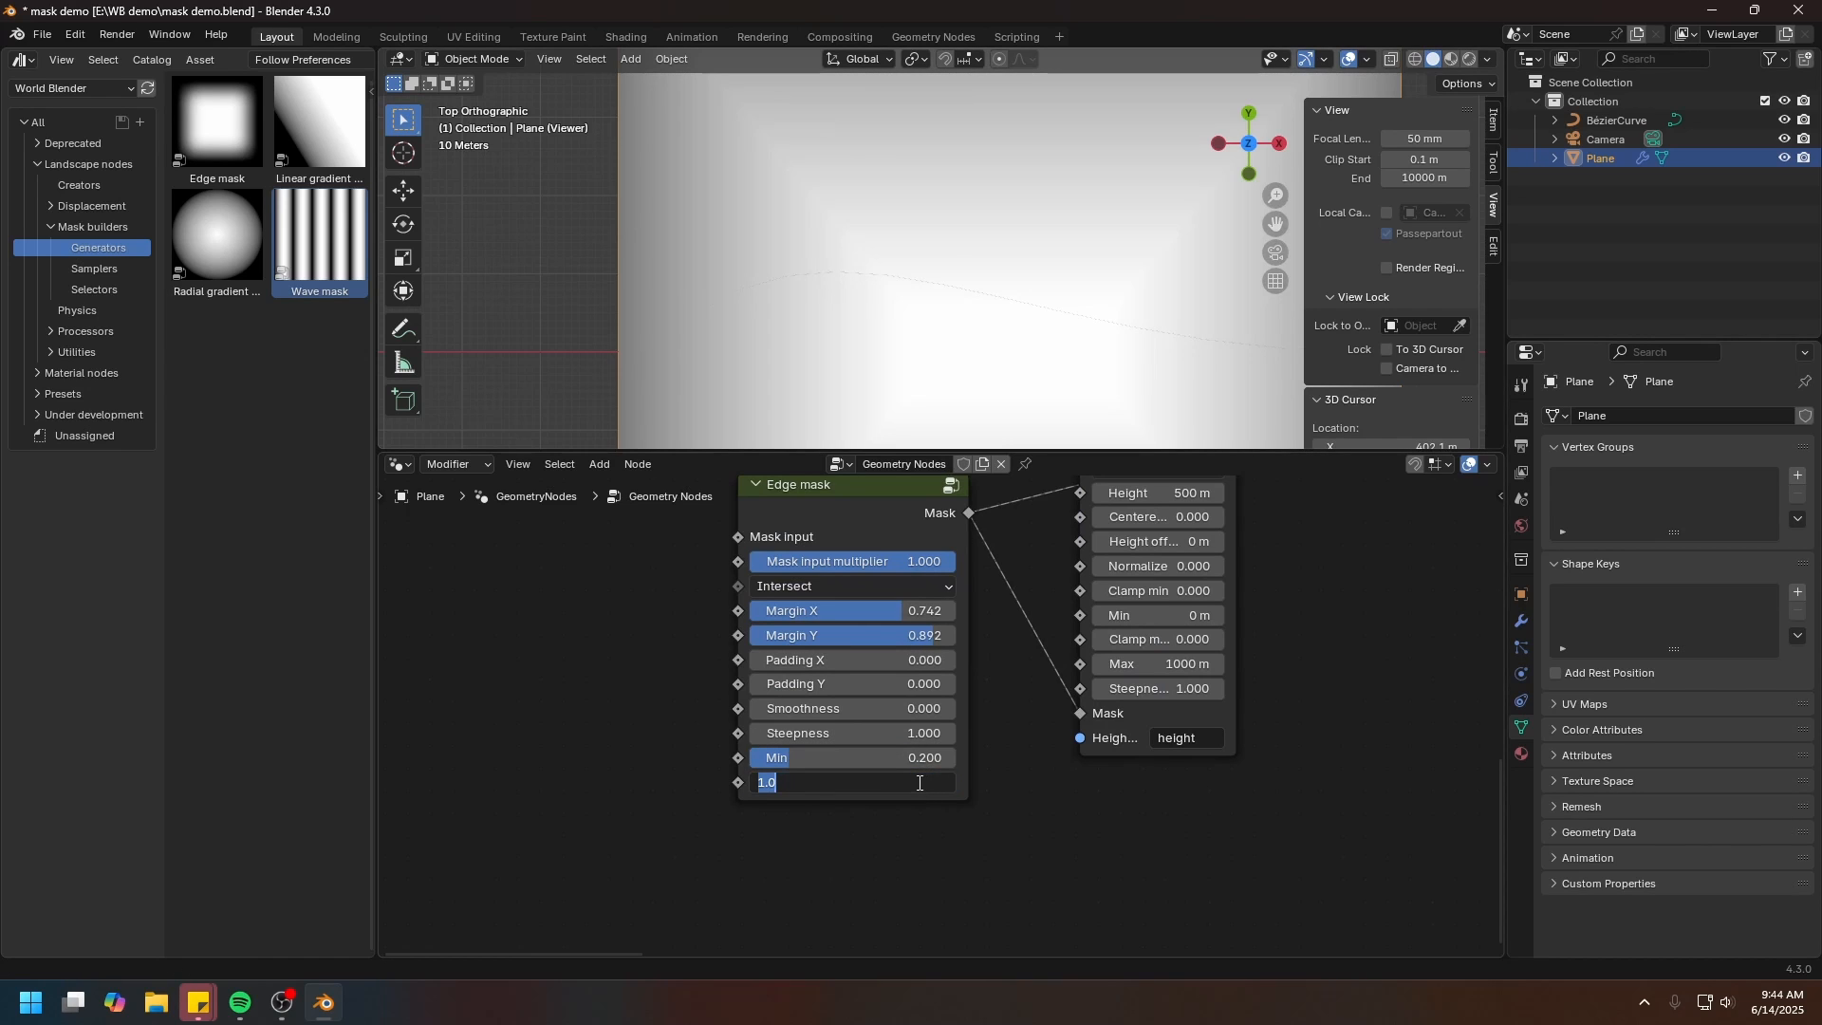
text(0.8)
key(Return)
scroll(1016, 345, down, 3)
shift+middle_drag(1016, 345, 1002, 318)
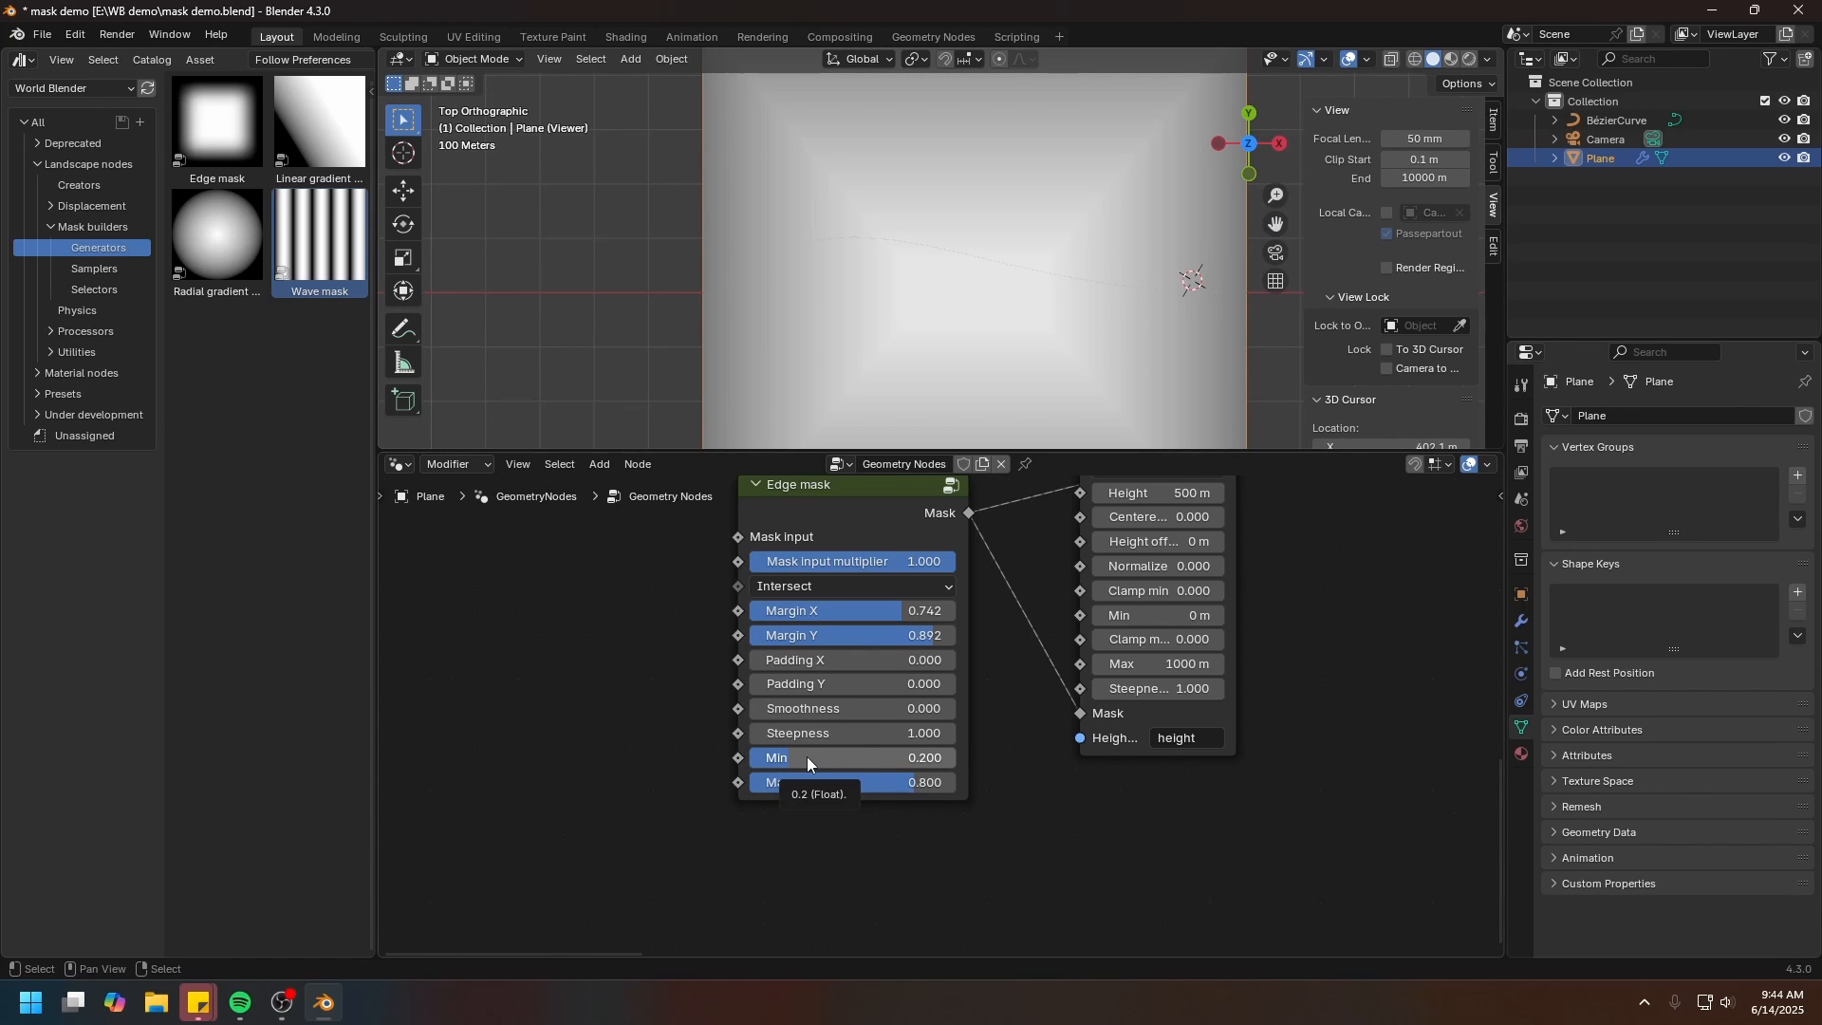
Invert the Edge mask by setting its Min to 1 and its Max to 0
drag(807, 757, 755, 786)
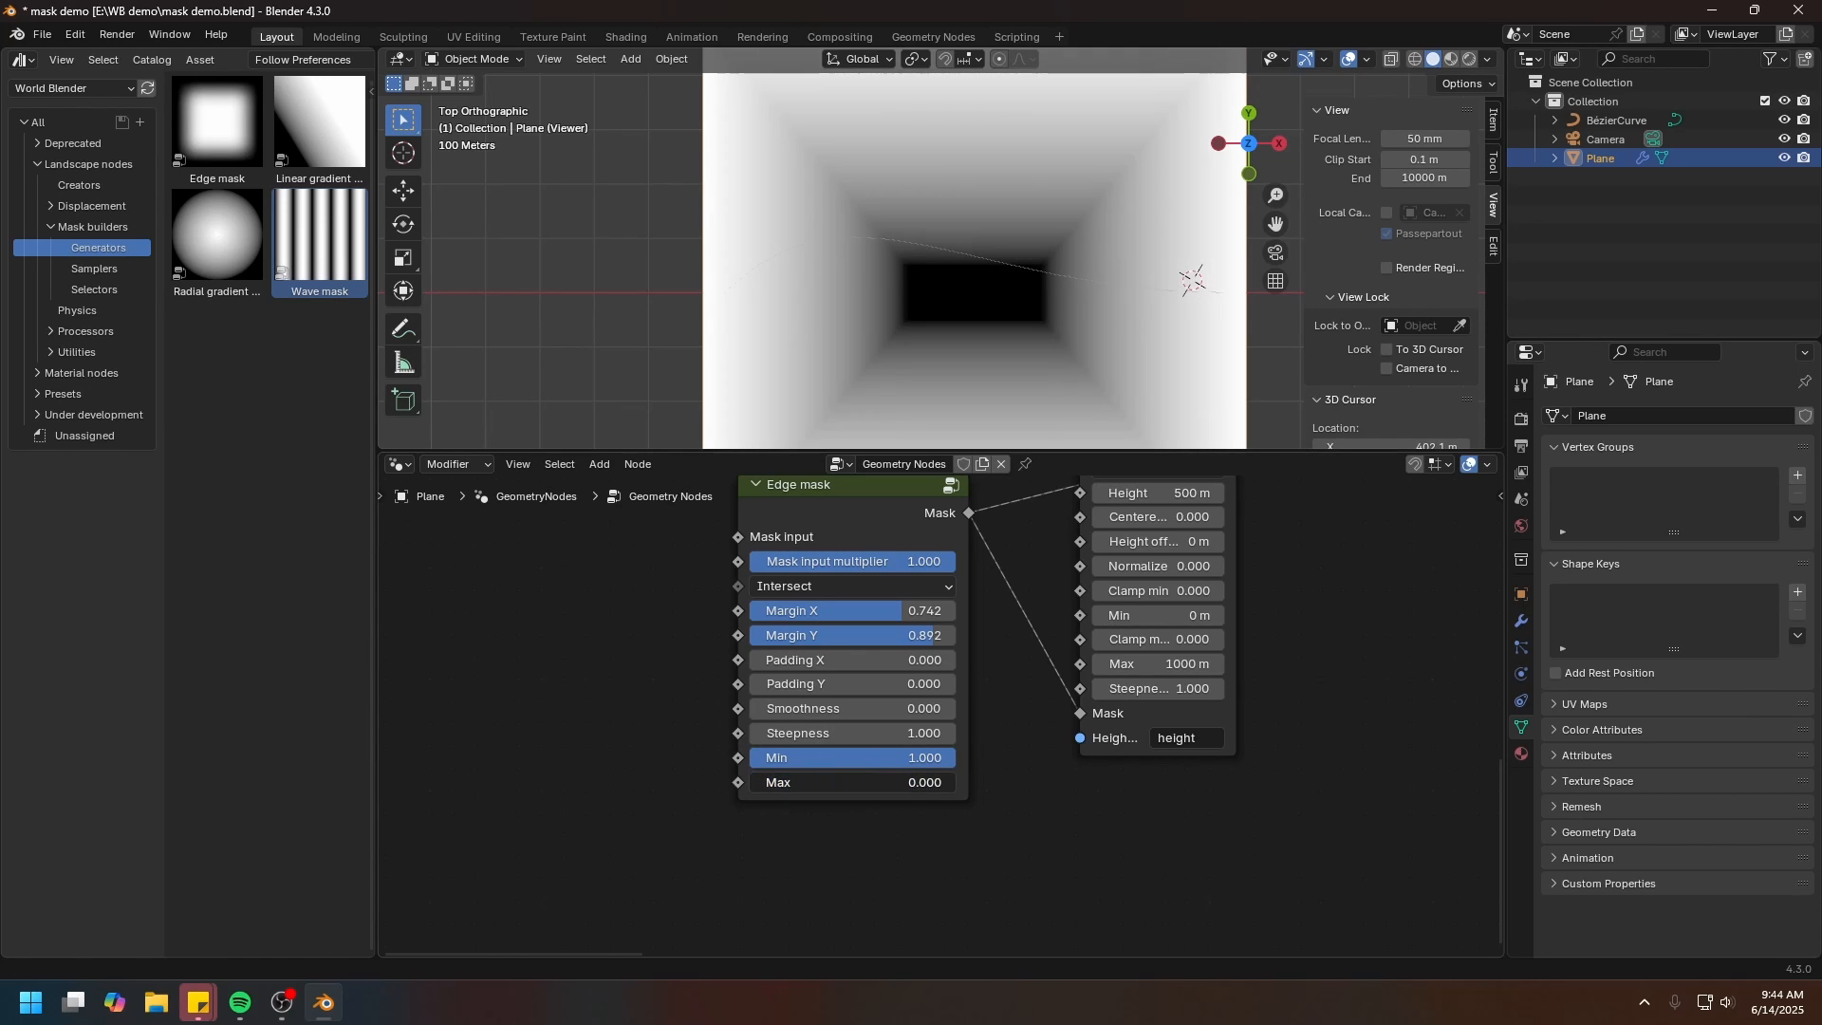
scroll(898, 207, down, 3)
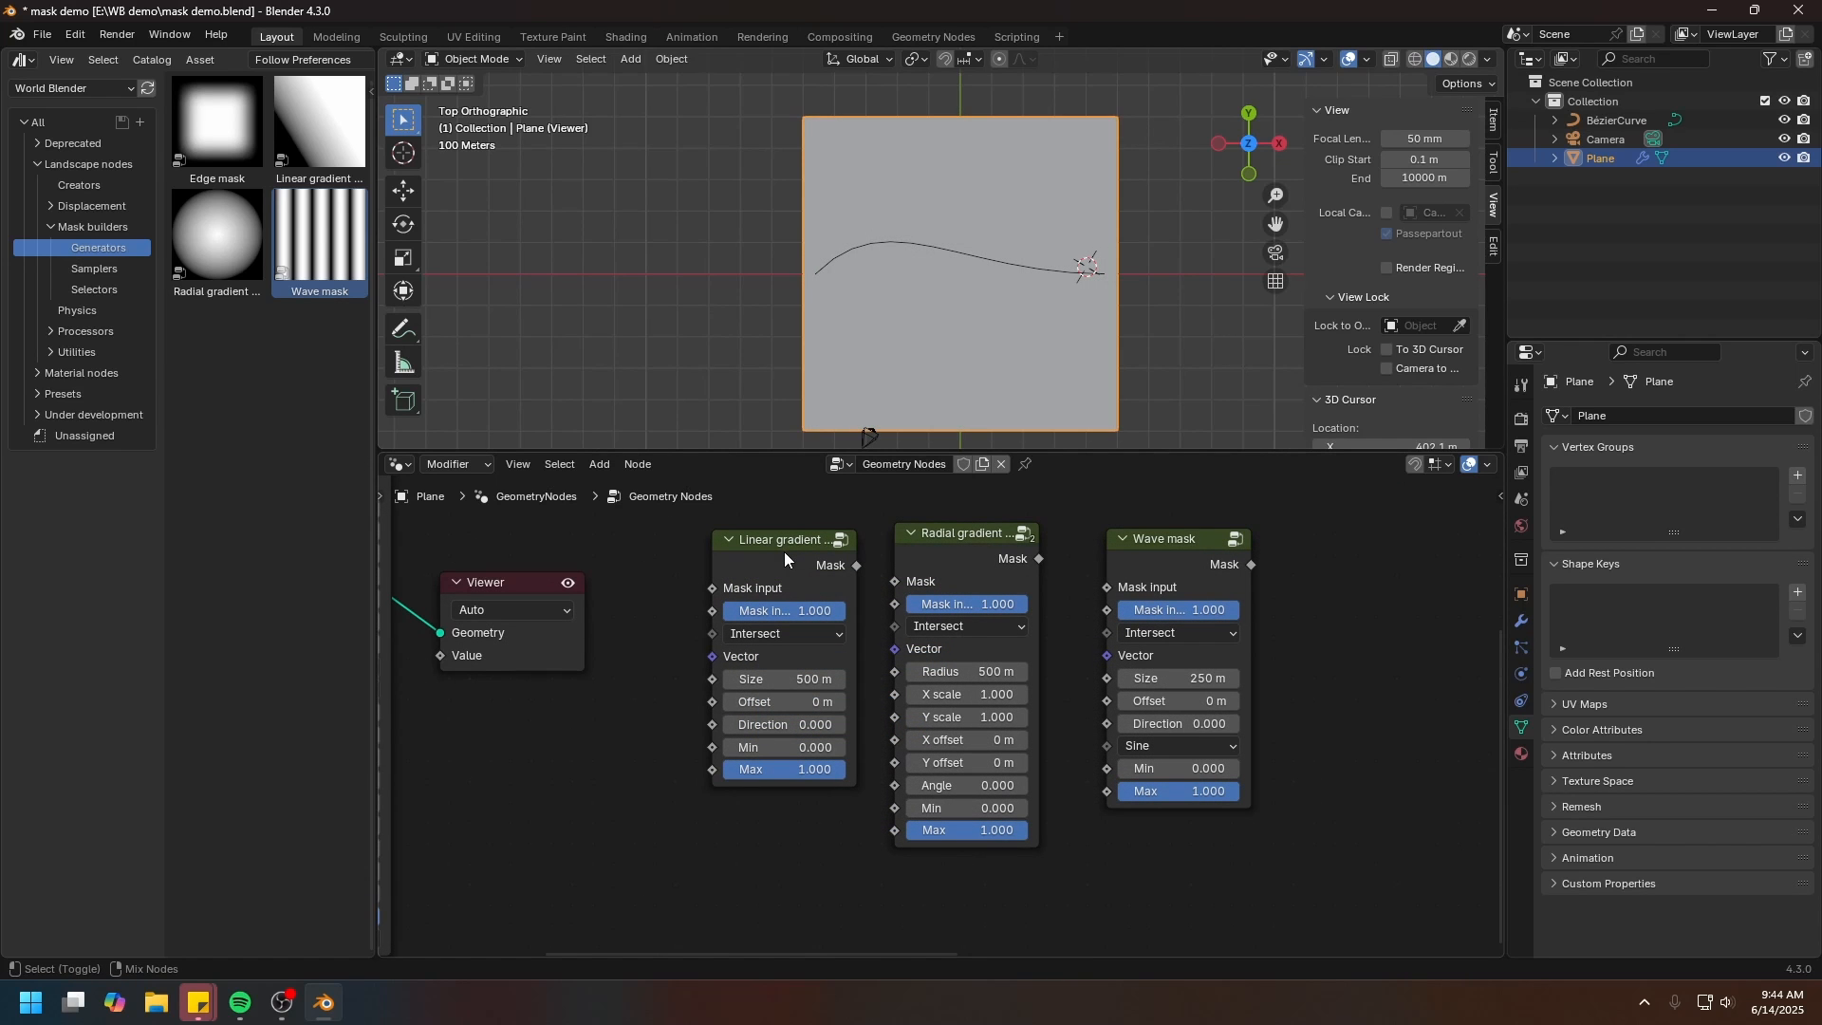
Preview the Linear gradient mask on the flat landscape and move its node beside the Noise displacement node, below Create landscape
ctrl+shift+click(787, 555)
scroll(730, 653, down, 3)
middle_drag(765, 644, 1187, 697)
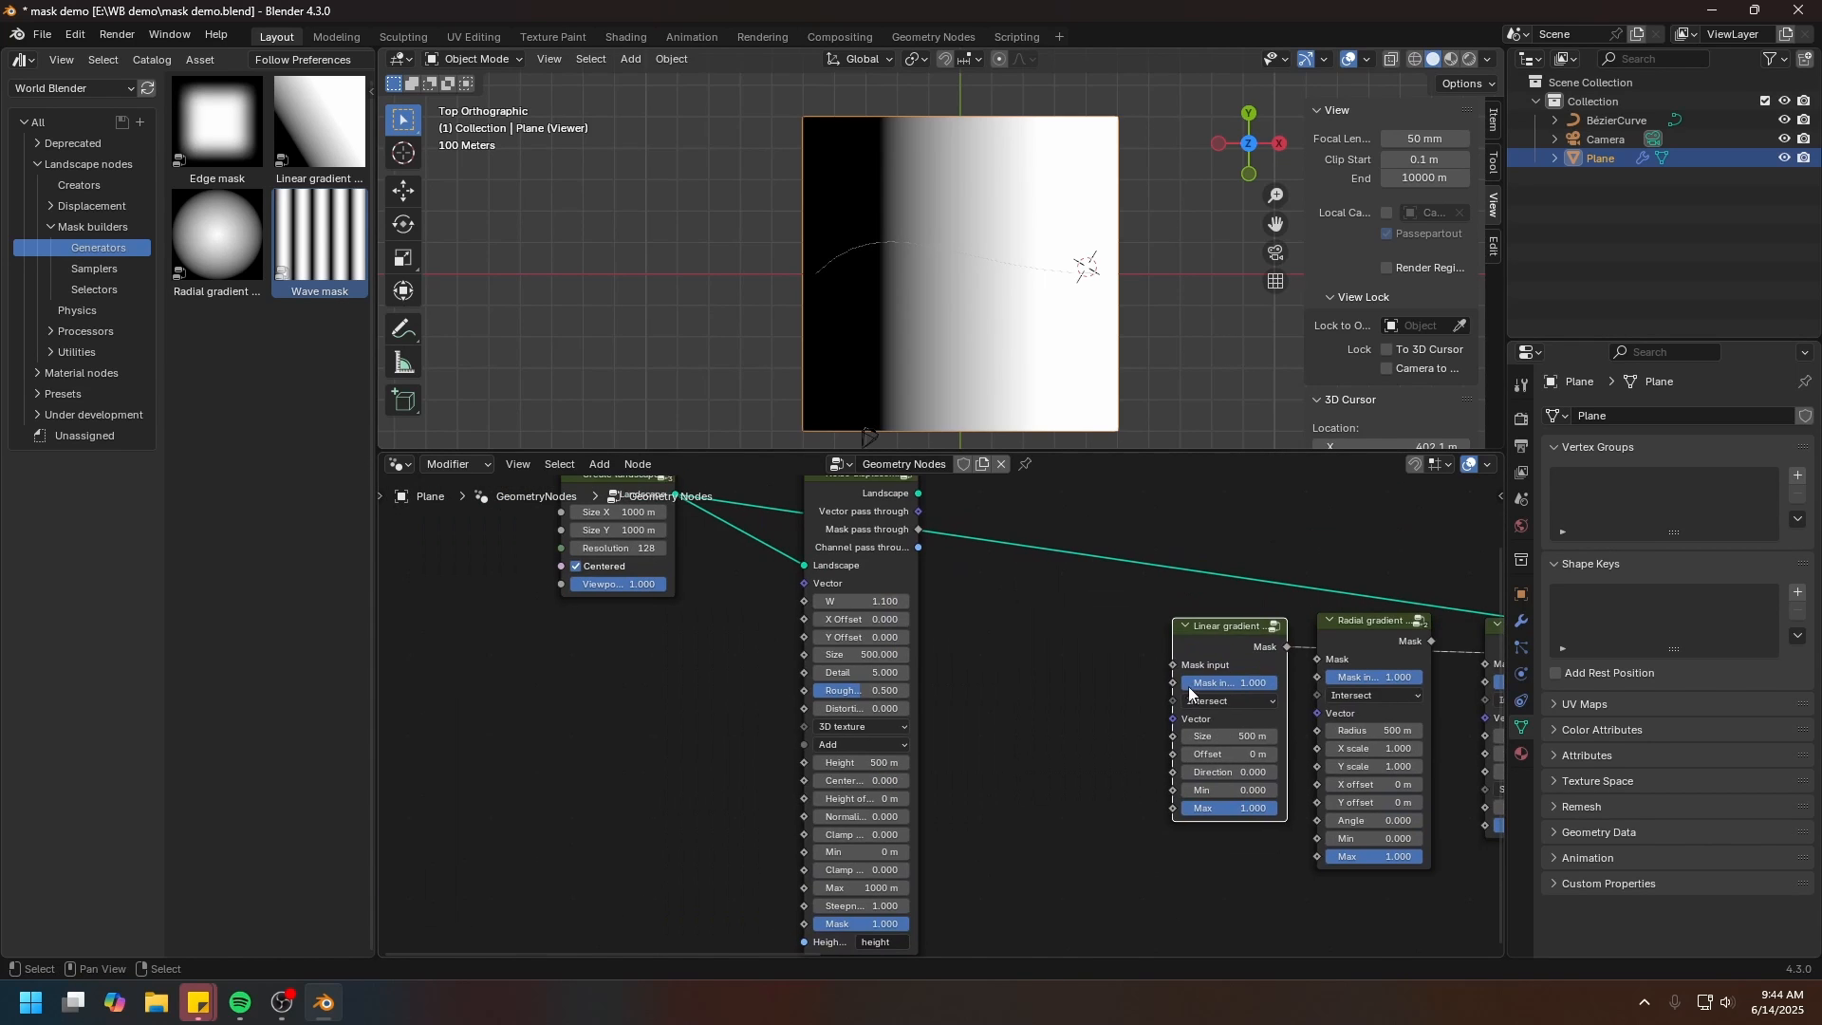
drag(1200, 642, 613, 686)
scroll(613, 686, up, 2)
middle_drag(600, 773, 916, 704)
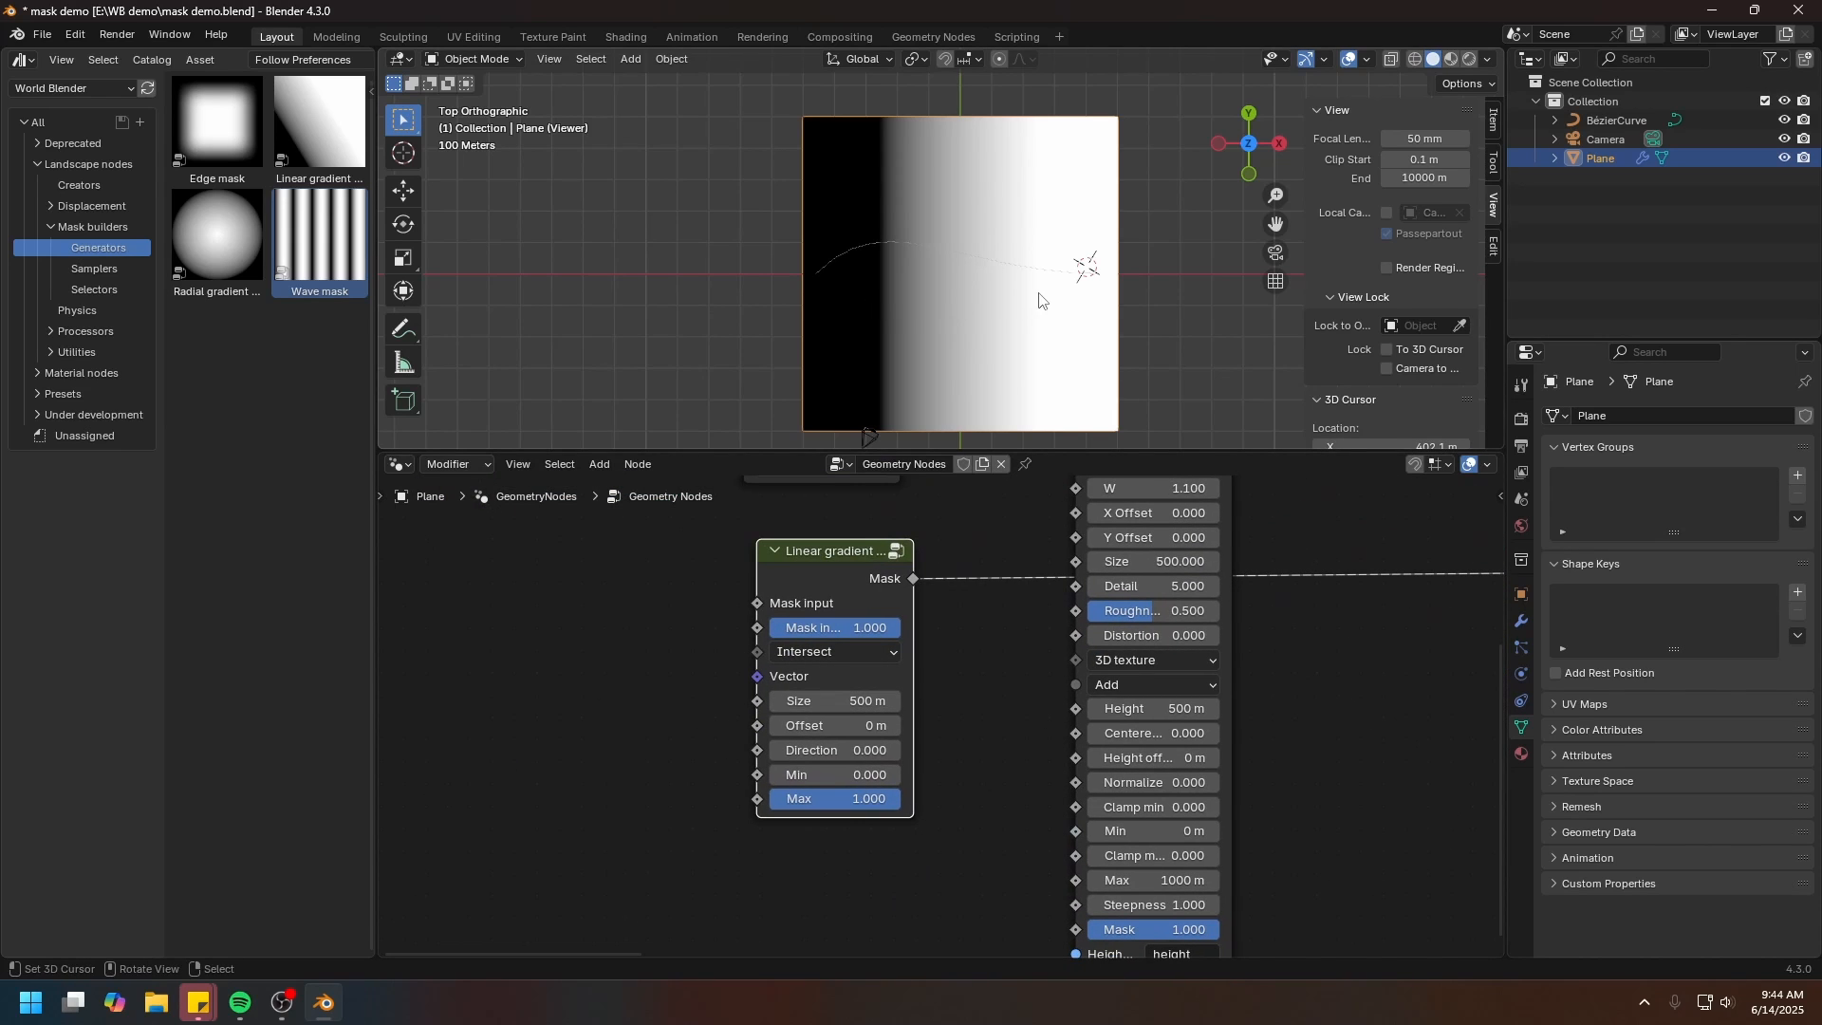
scroll(1049, 317, up, 3)
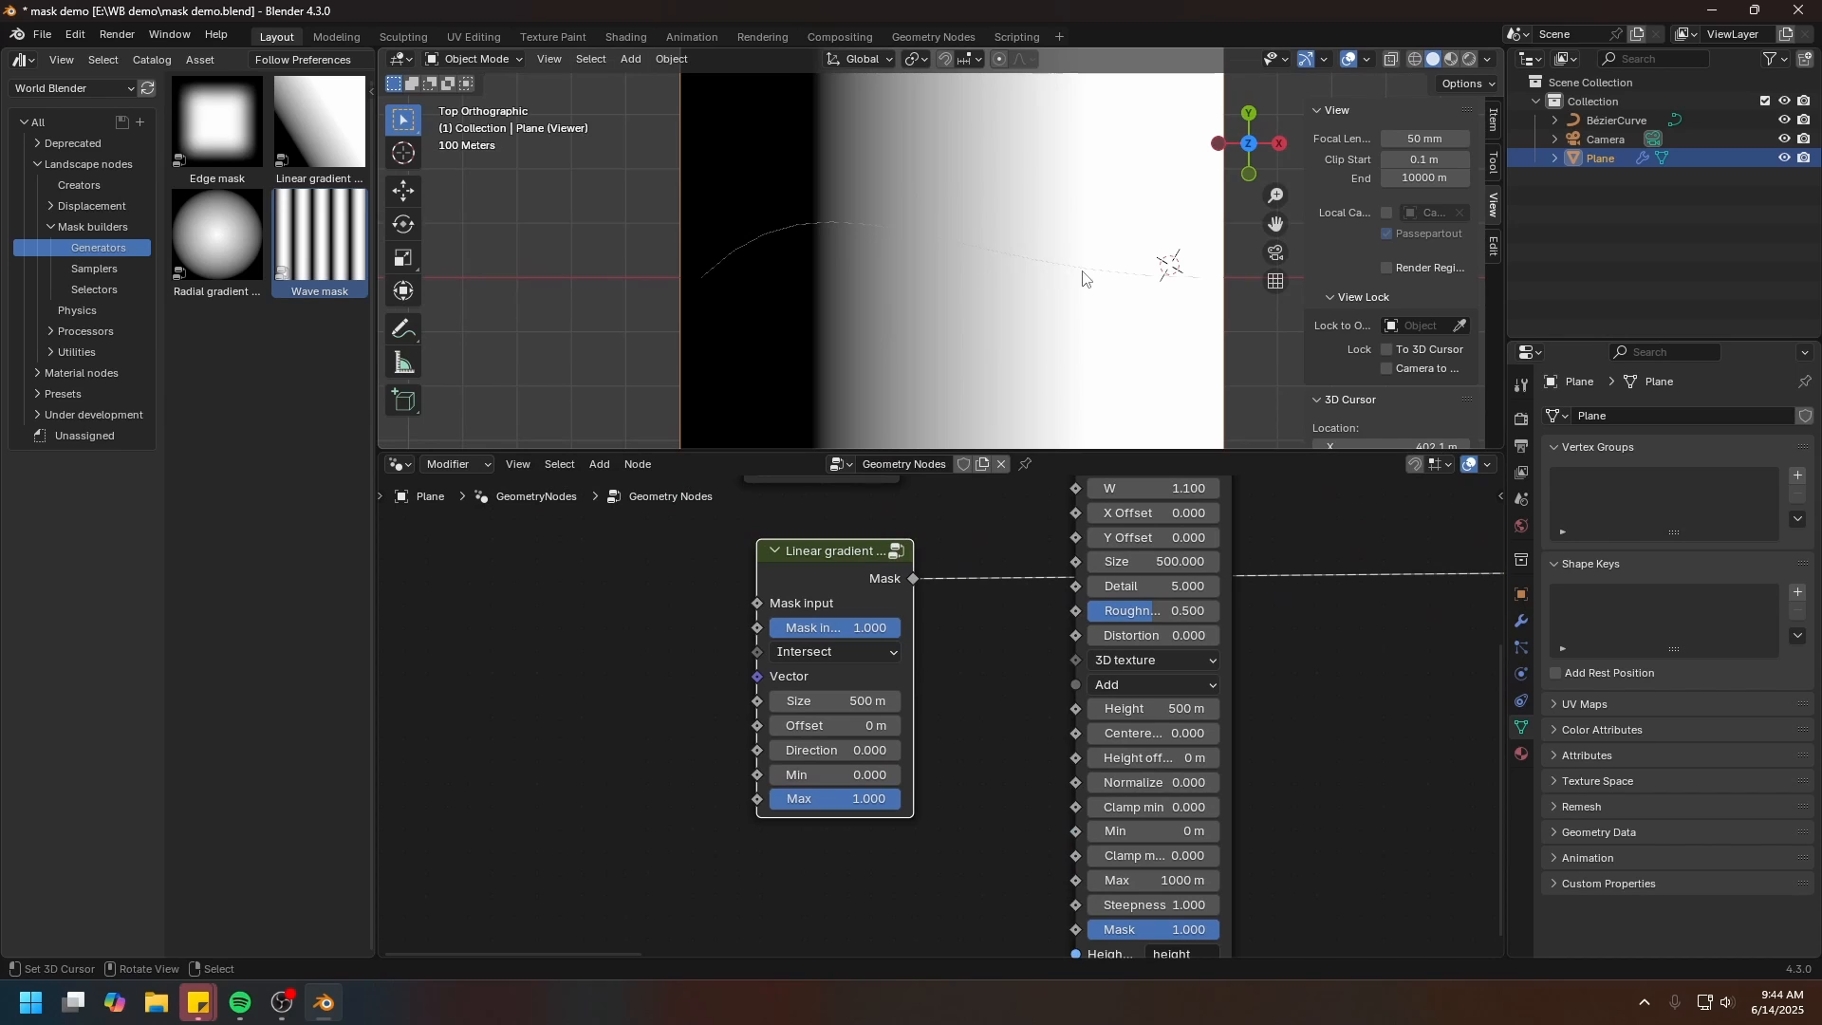
Set the Linear gradient mask's Size to 250 m
click(830, 702)
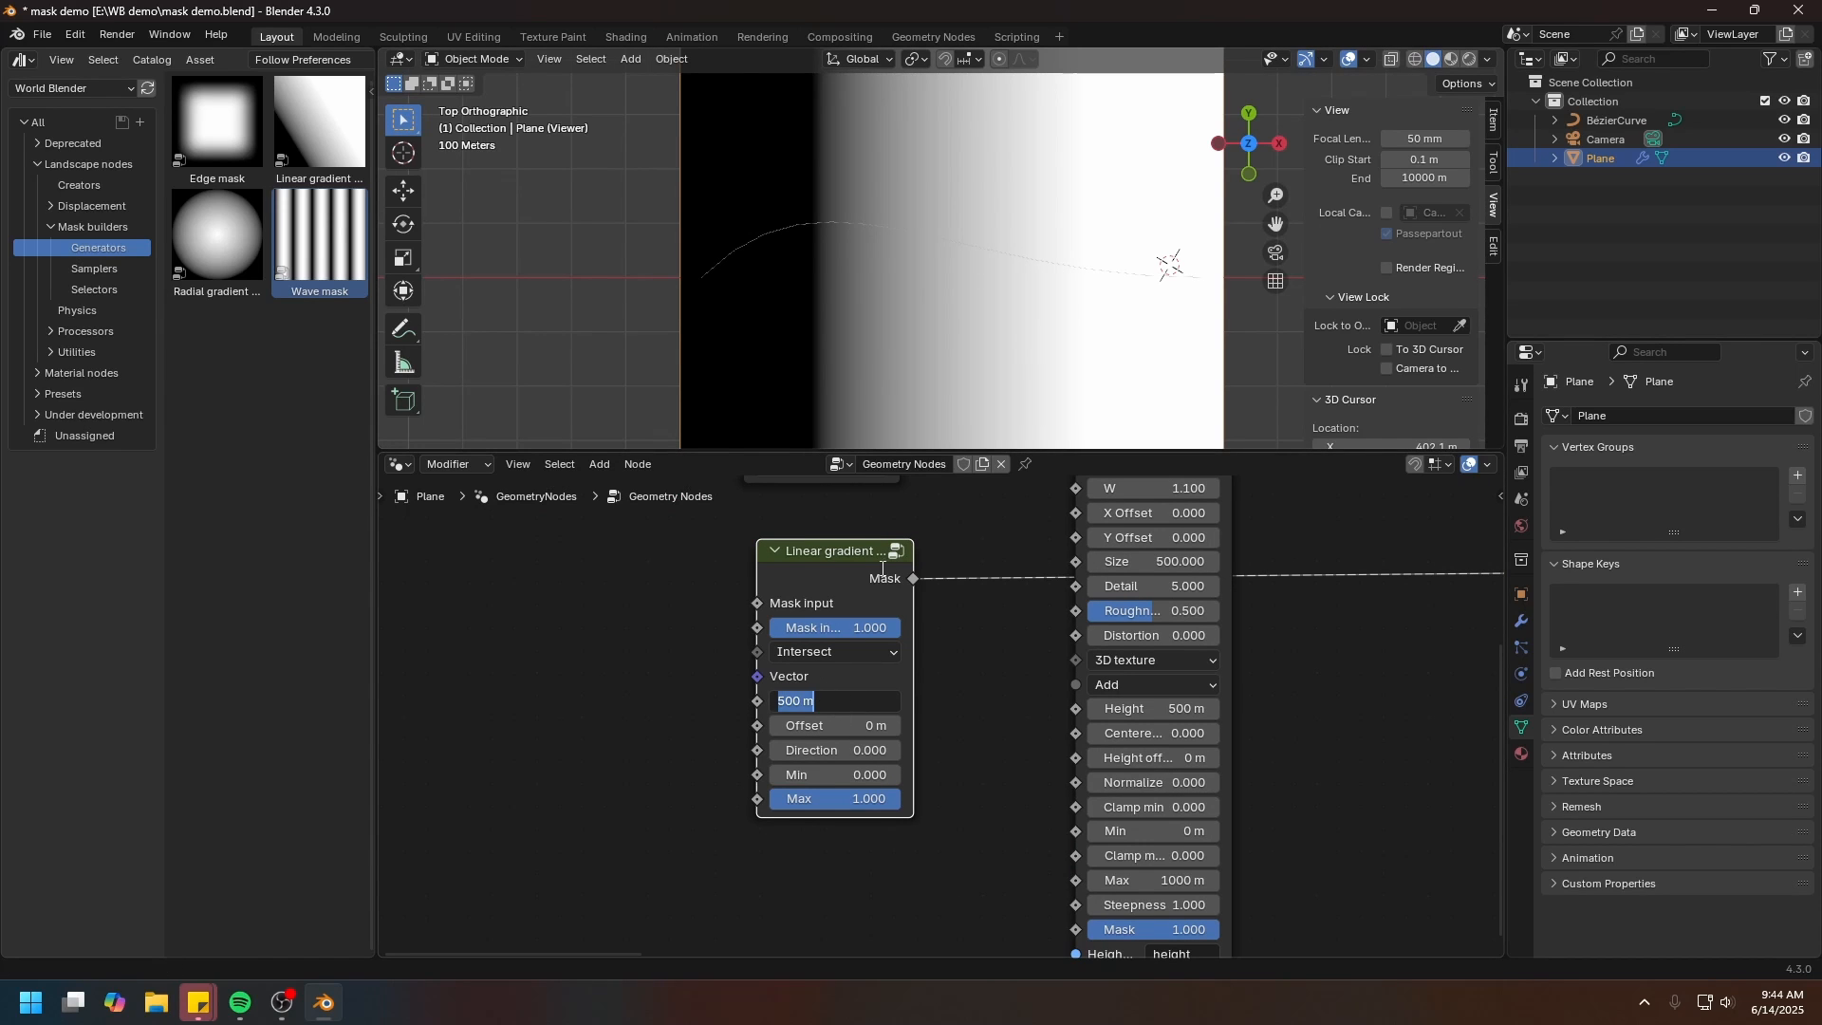
click(900, 353)
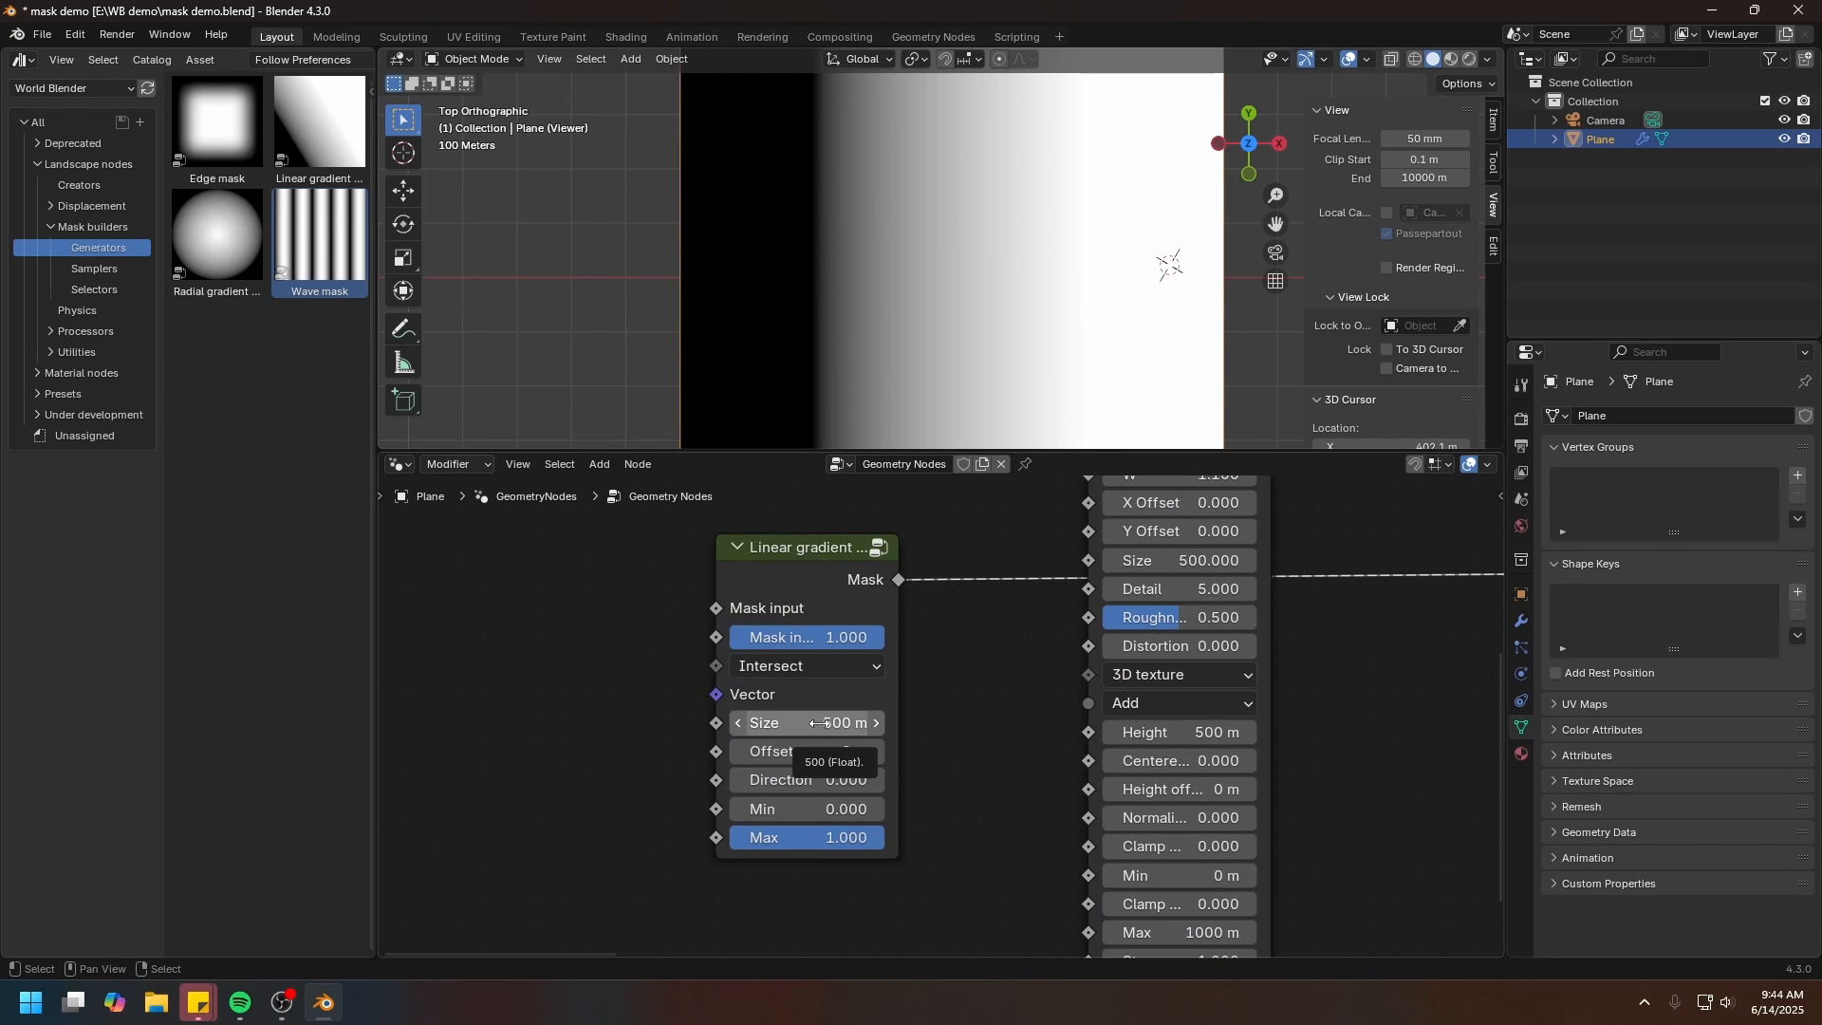
click(824, 723)
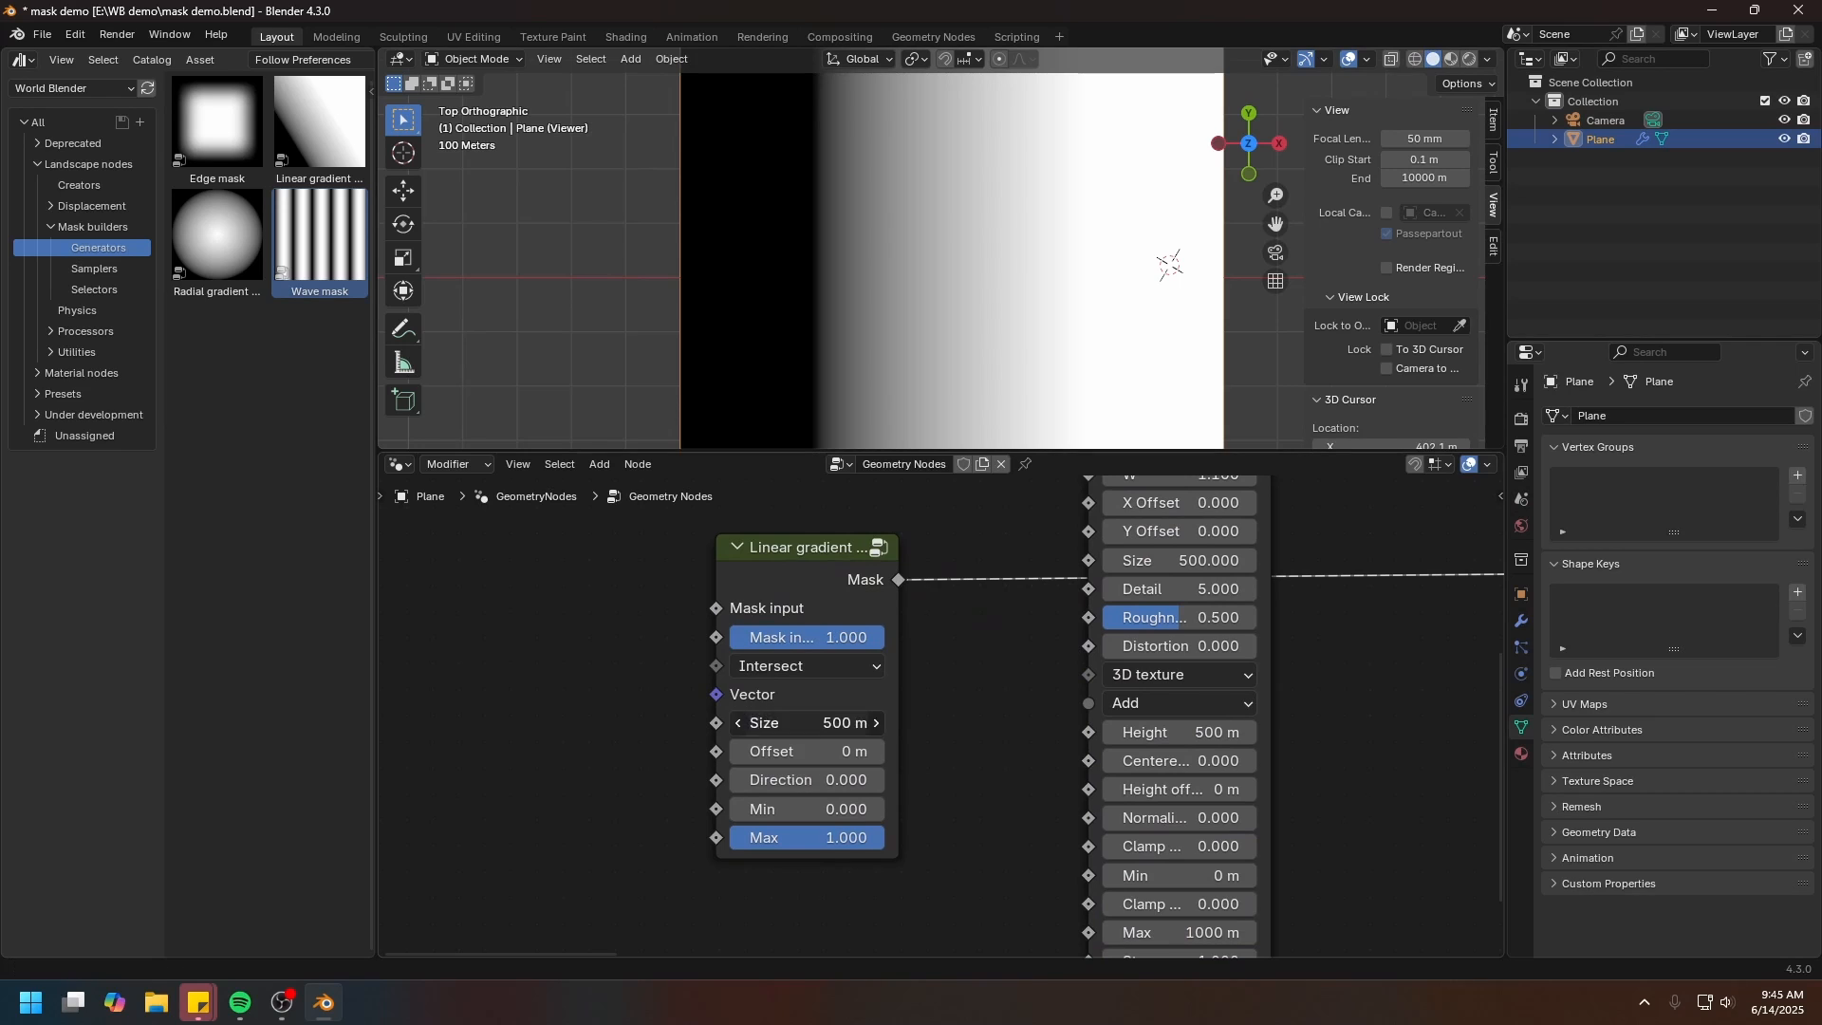
text(250)
key(Return)
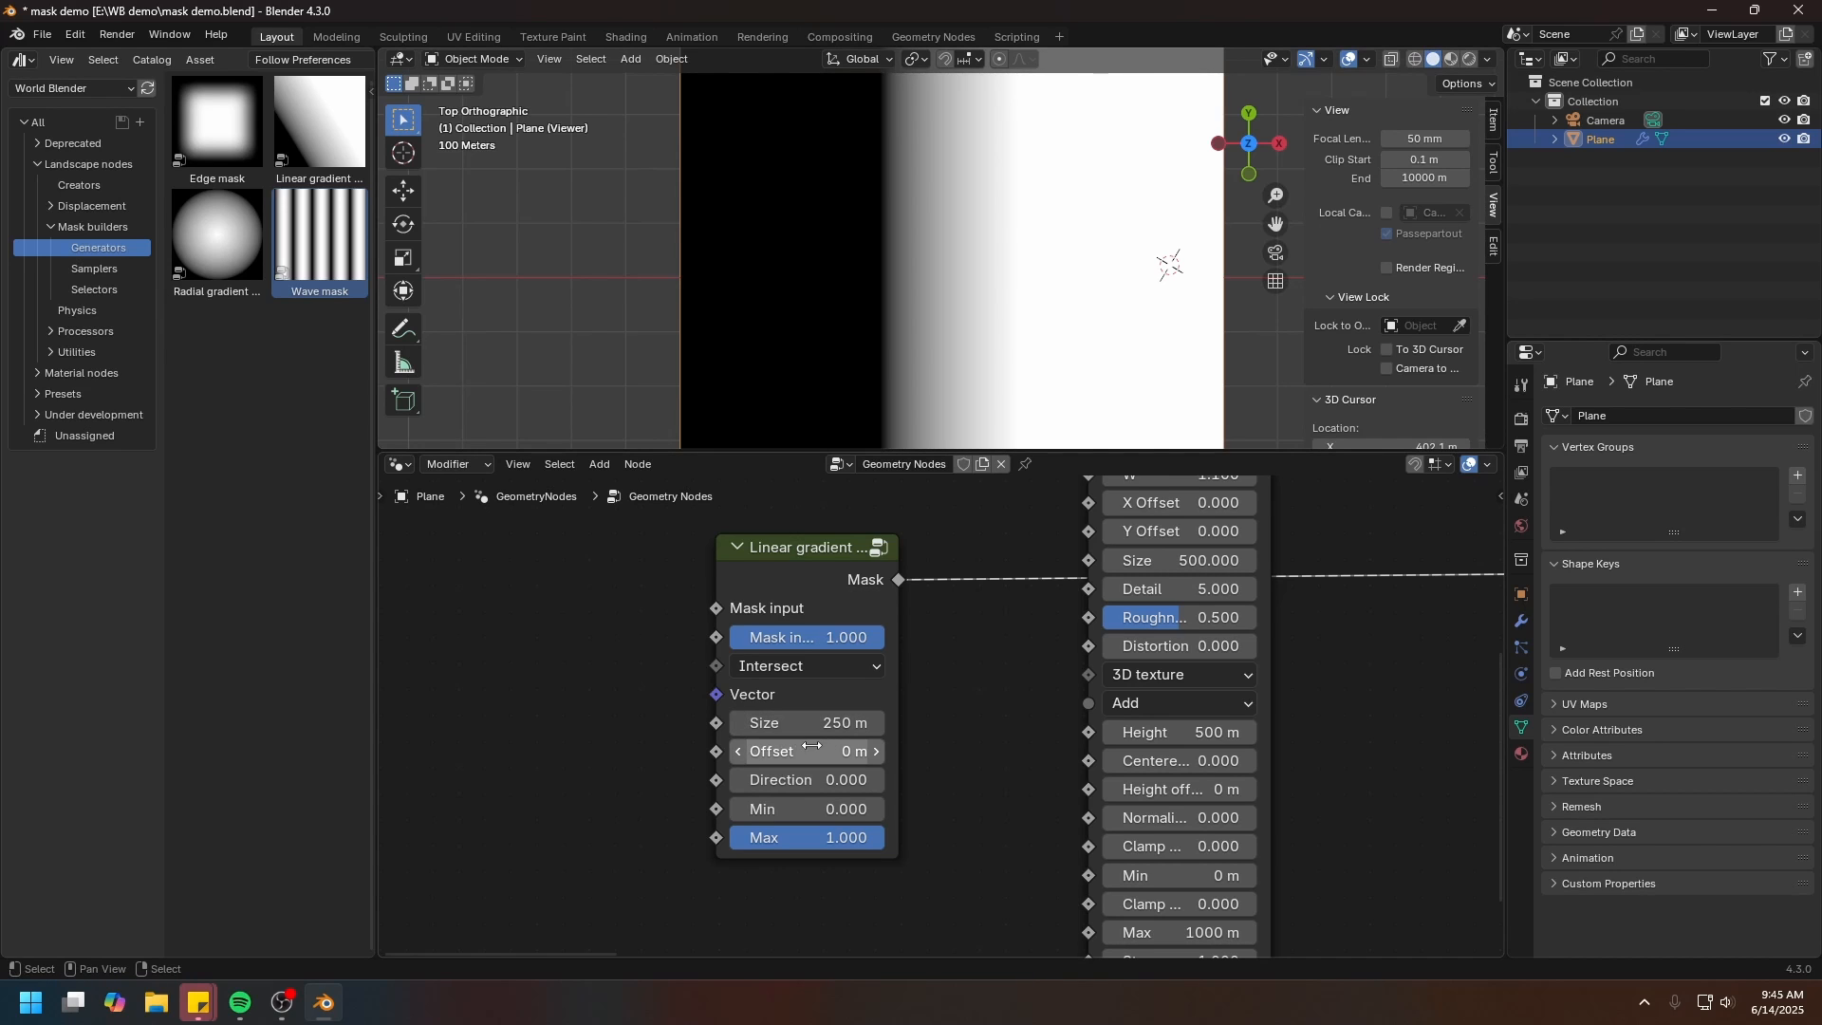
Try an Offset of about 60.8 m and a Direction of 45 on the Linear gradient mask, and undo both changes
drag(774, 750, 830, 750)
click(793, 779)
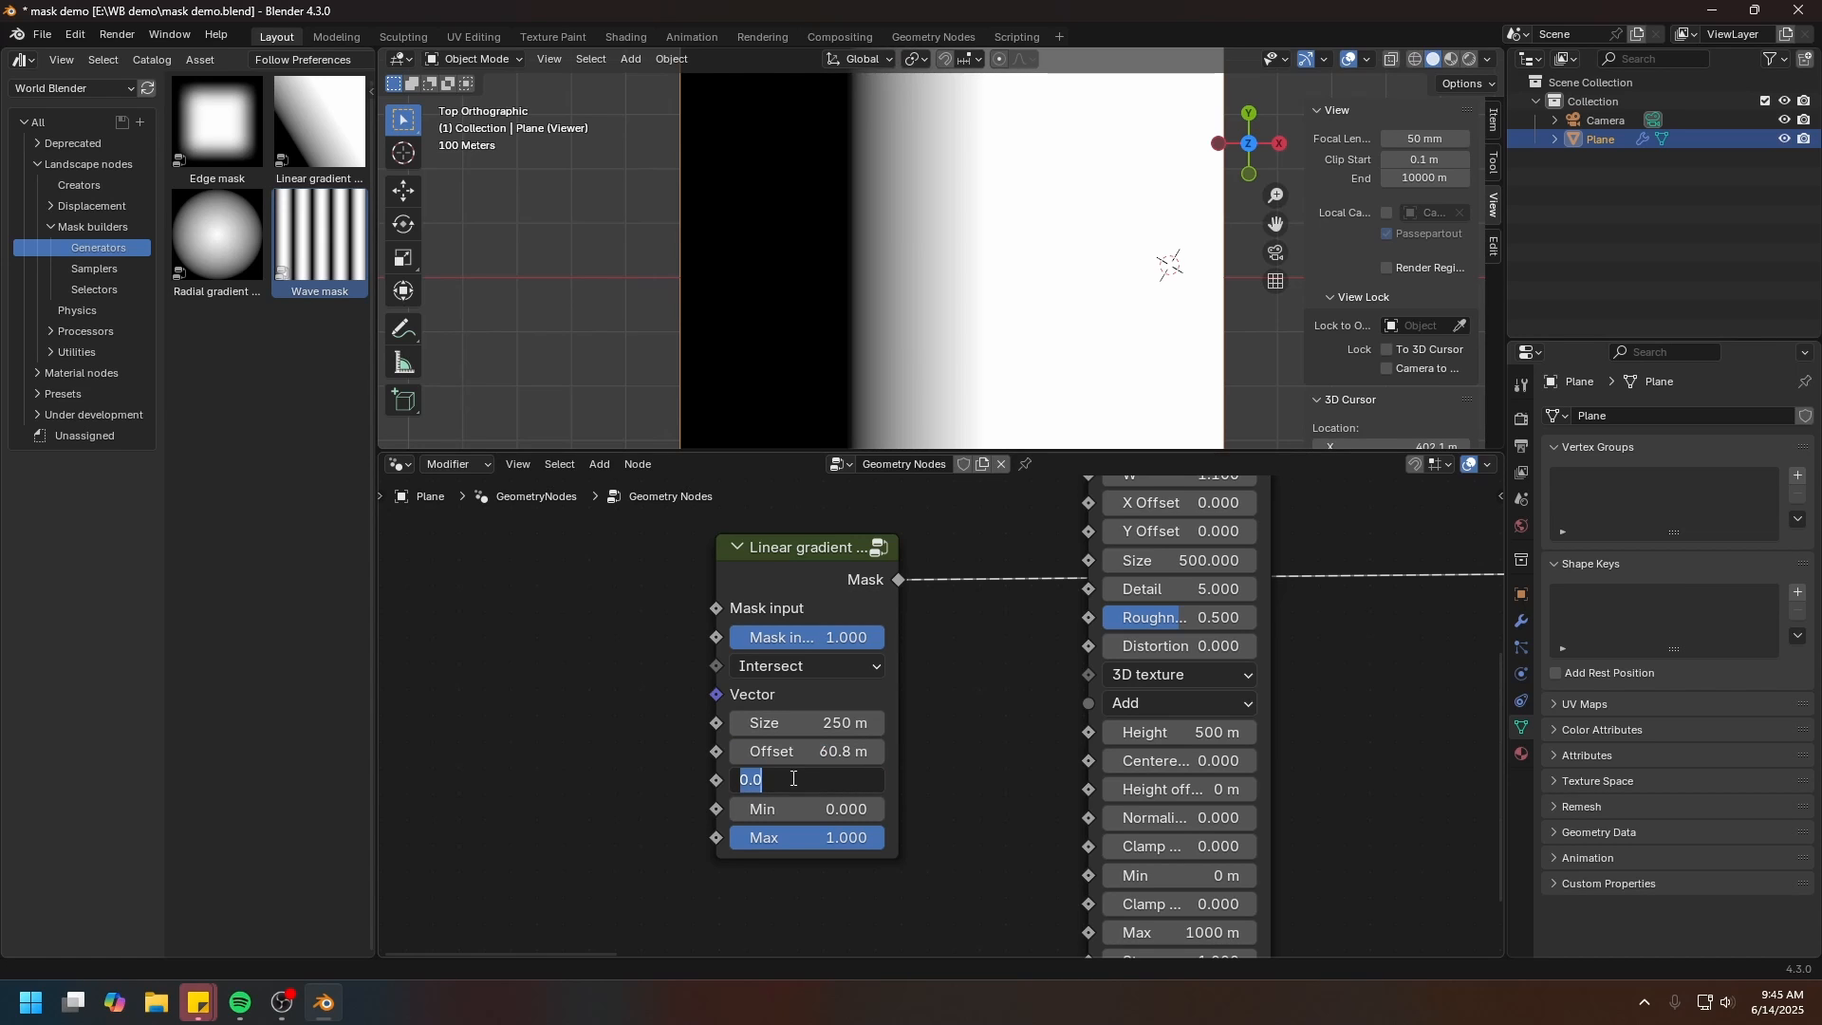
text(45)
key(Return)
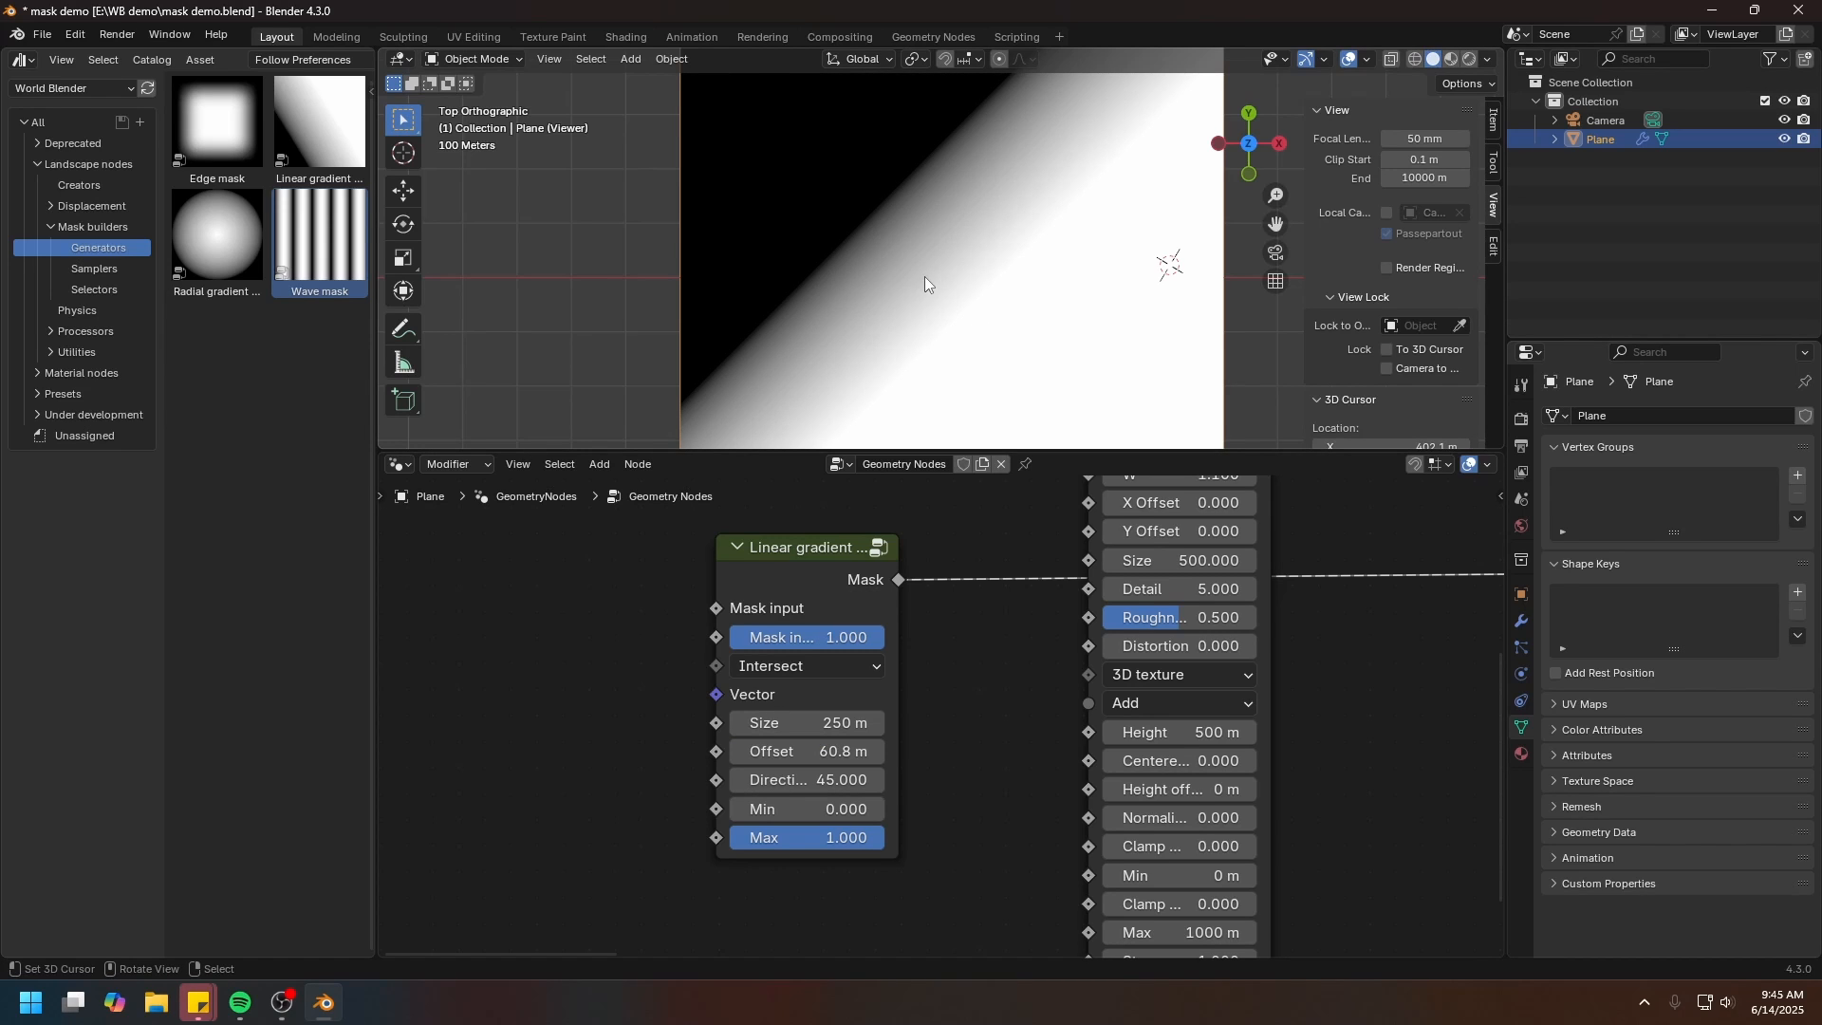
key(ctrl+z)
key(ctrl+z)
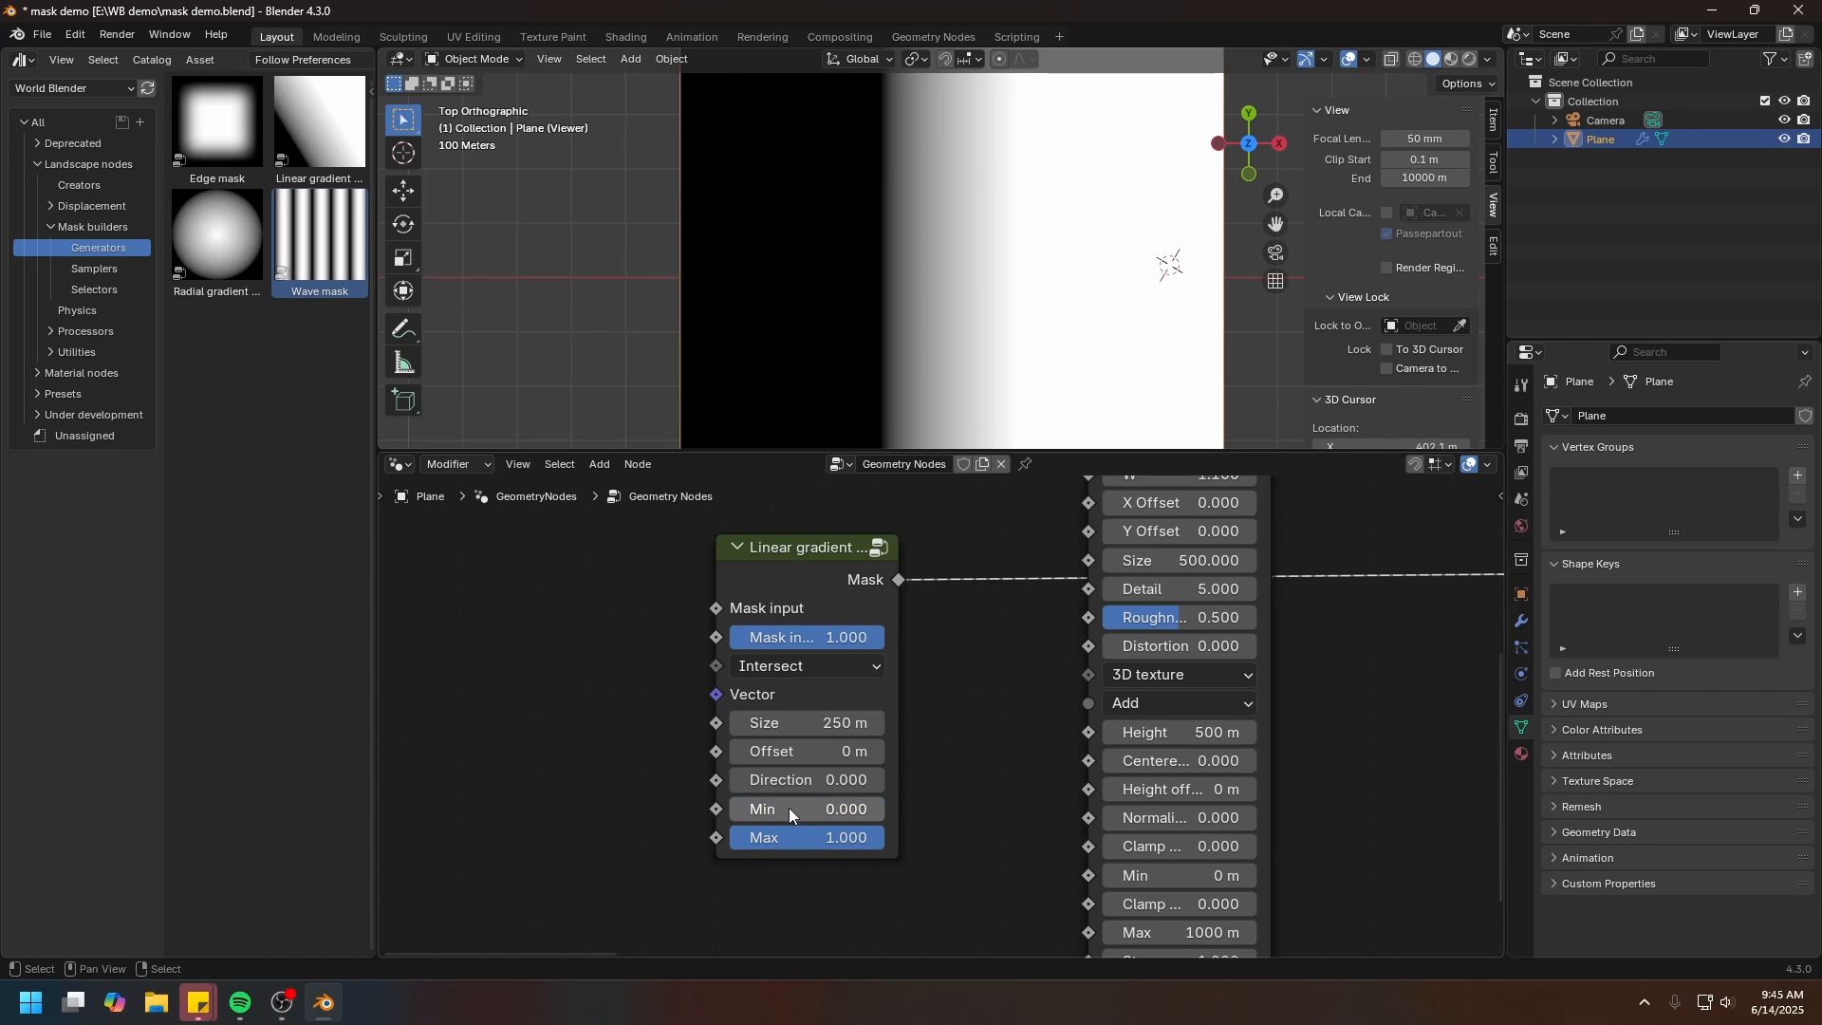
Invert the Linear gradient mask by setting its Min to 1 and its Max to 0
drag(788, 807, 745, 839)
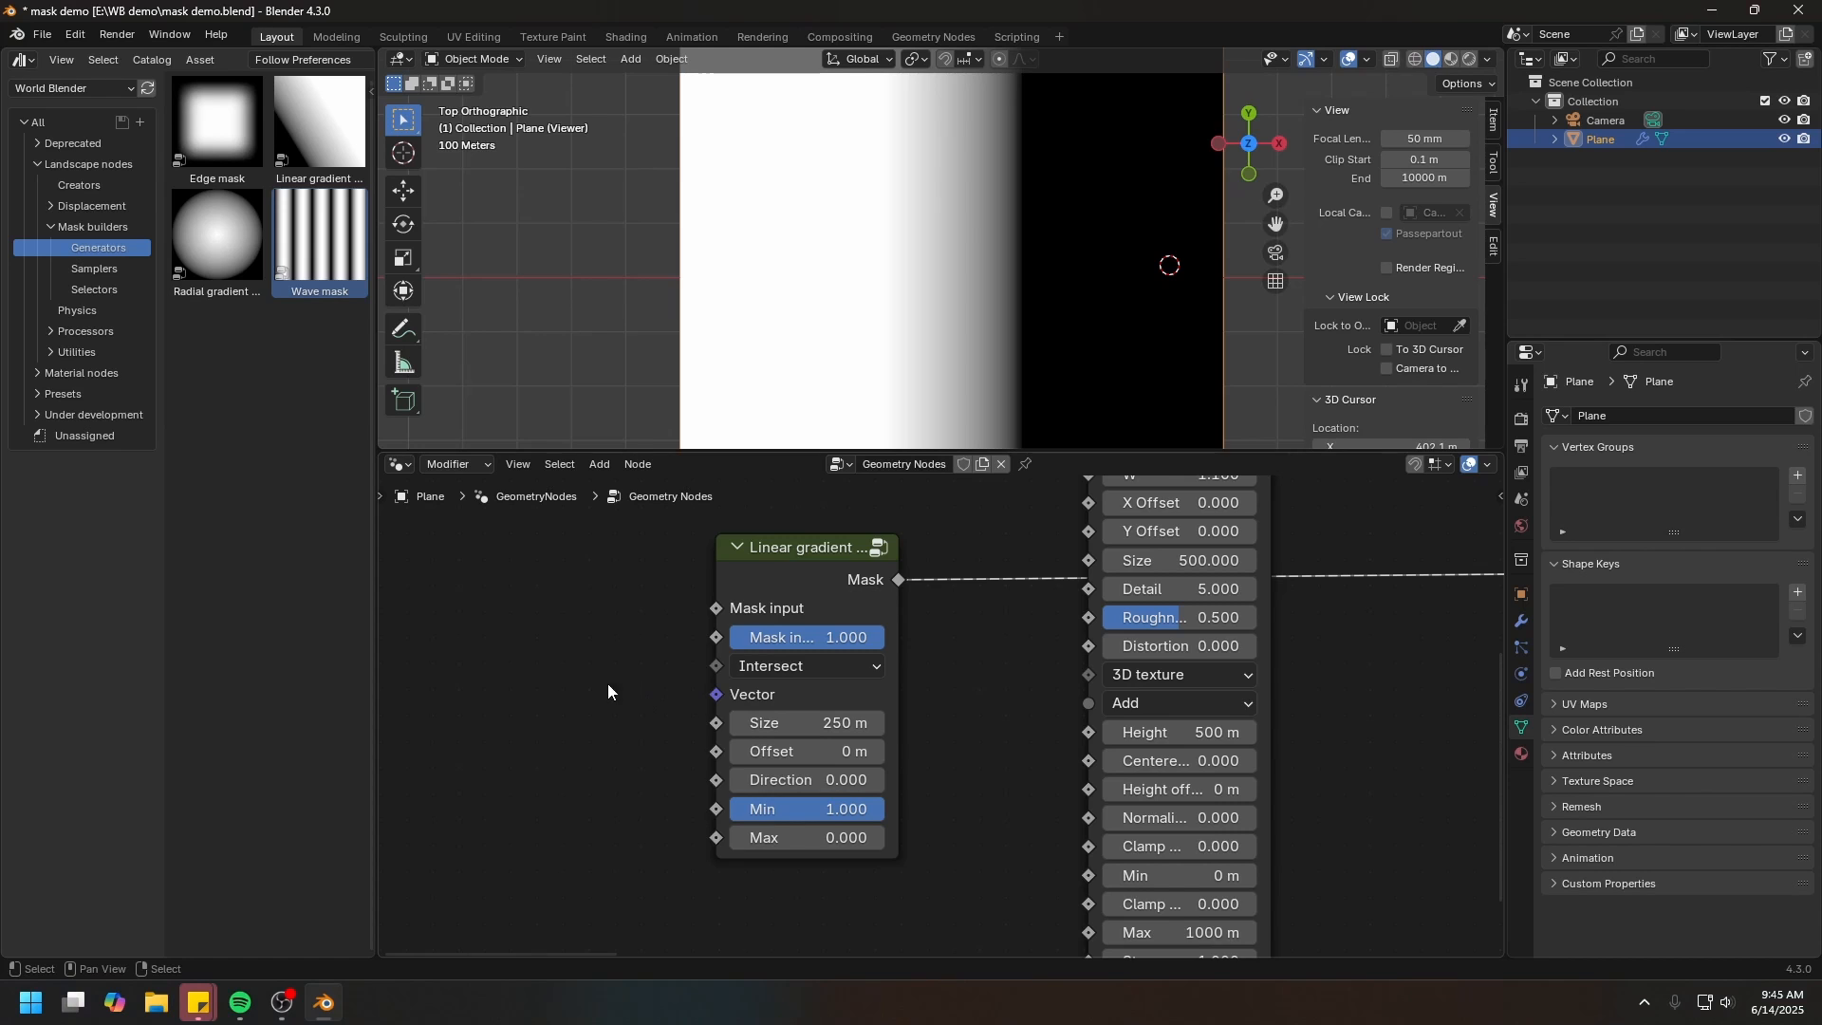
middle_drag(607, 683, 756, 685)
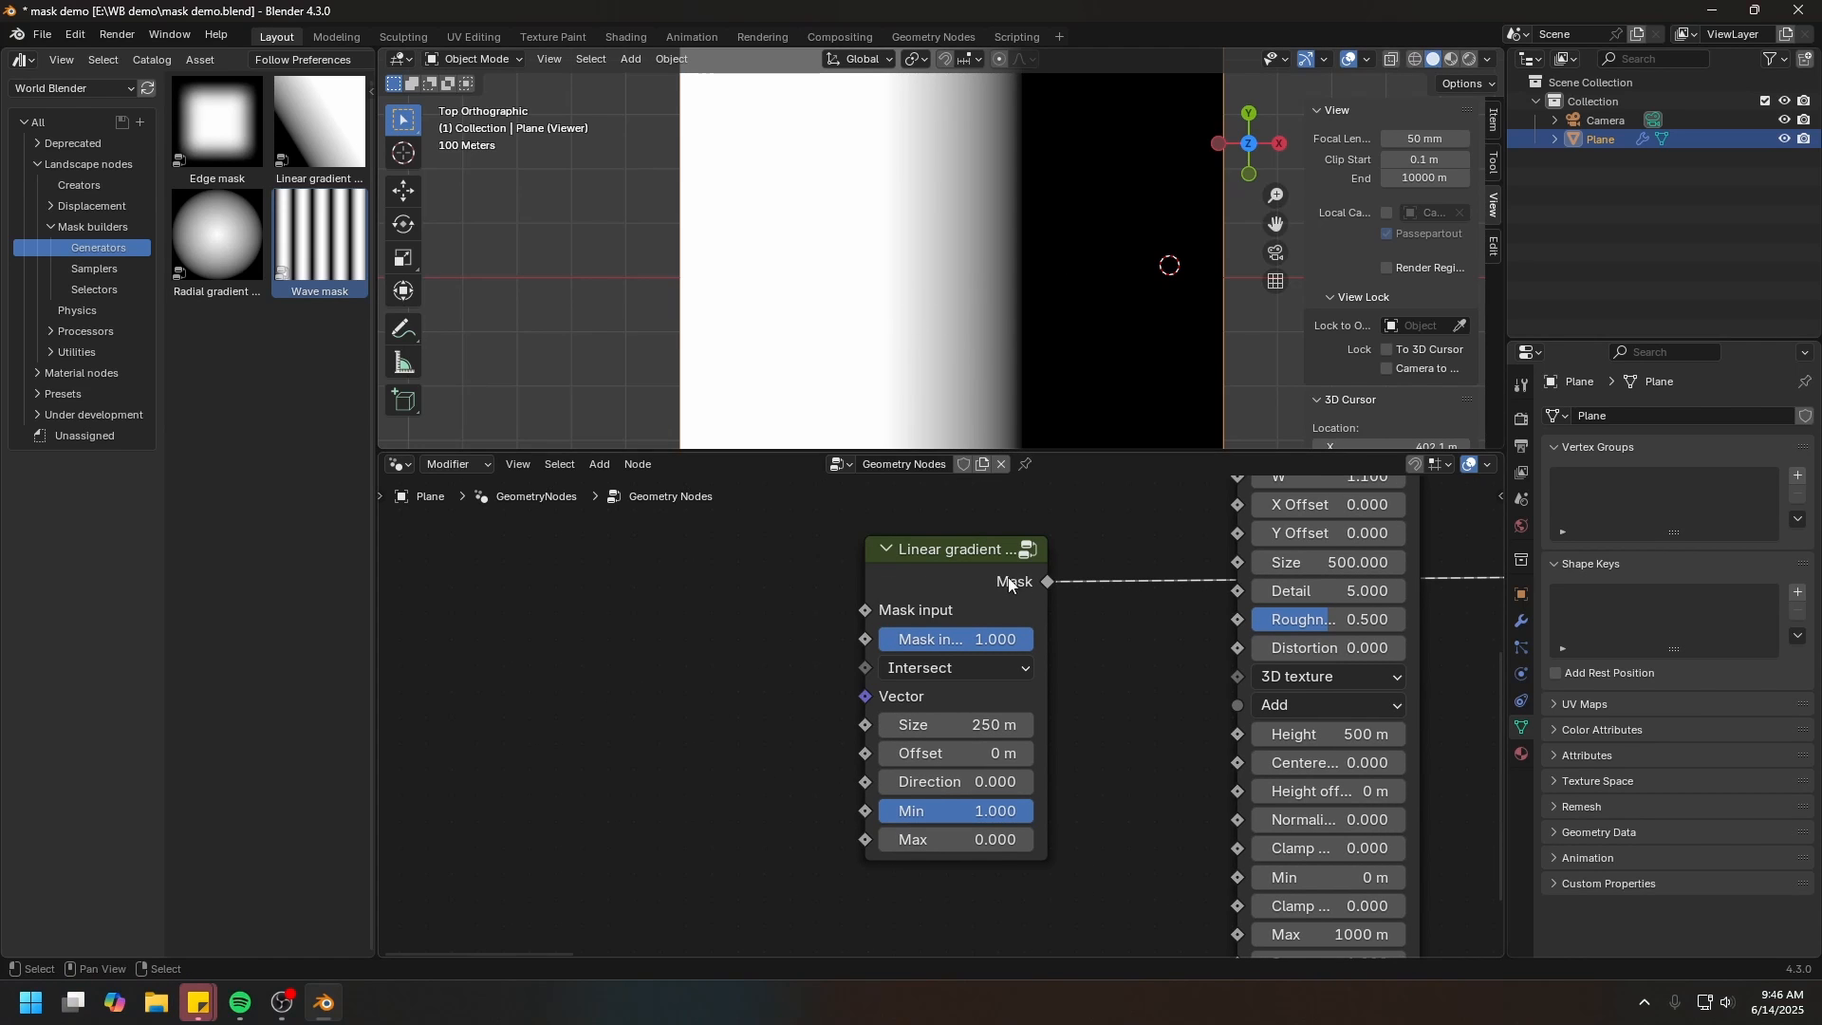
Move the Radial gradient mask node below Create landscape and preview its mask on the flat landscape
click(964, 587)
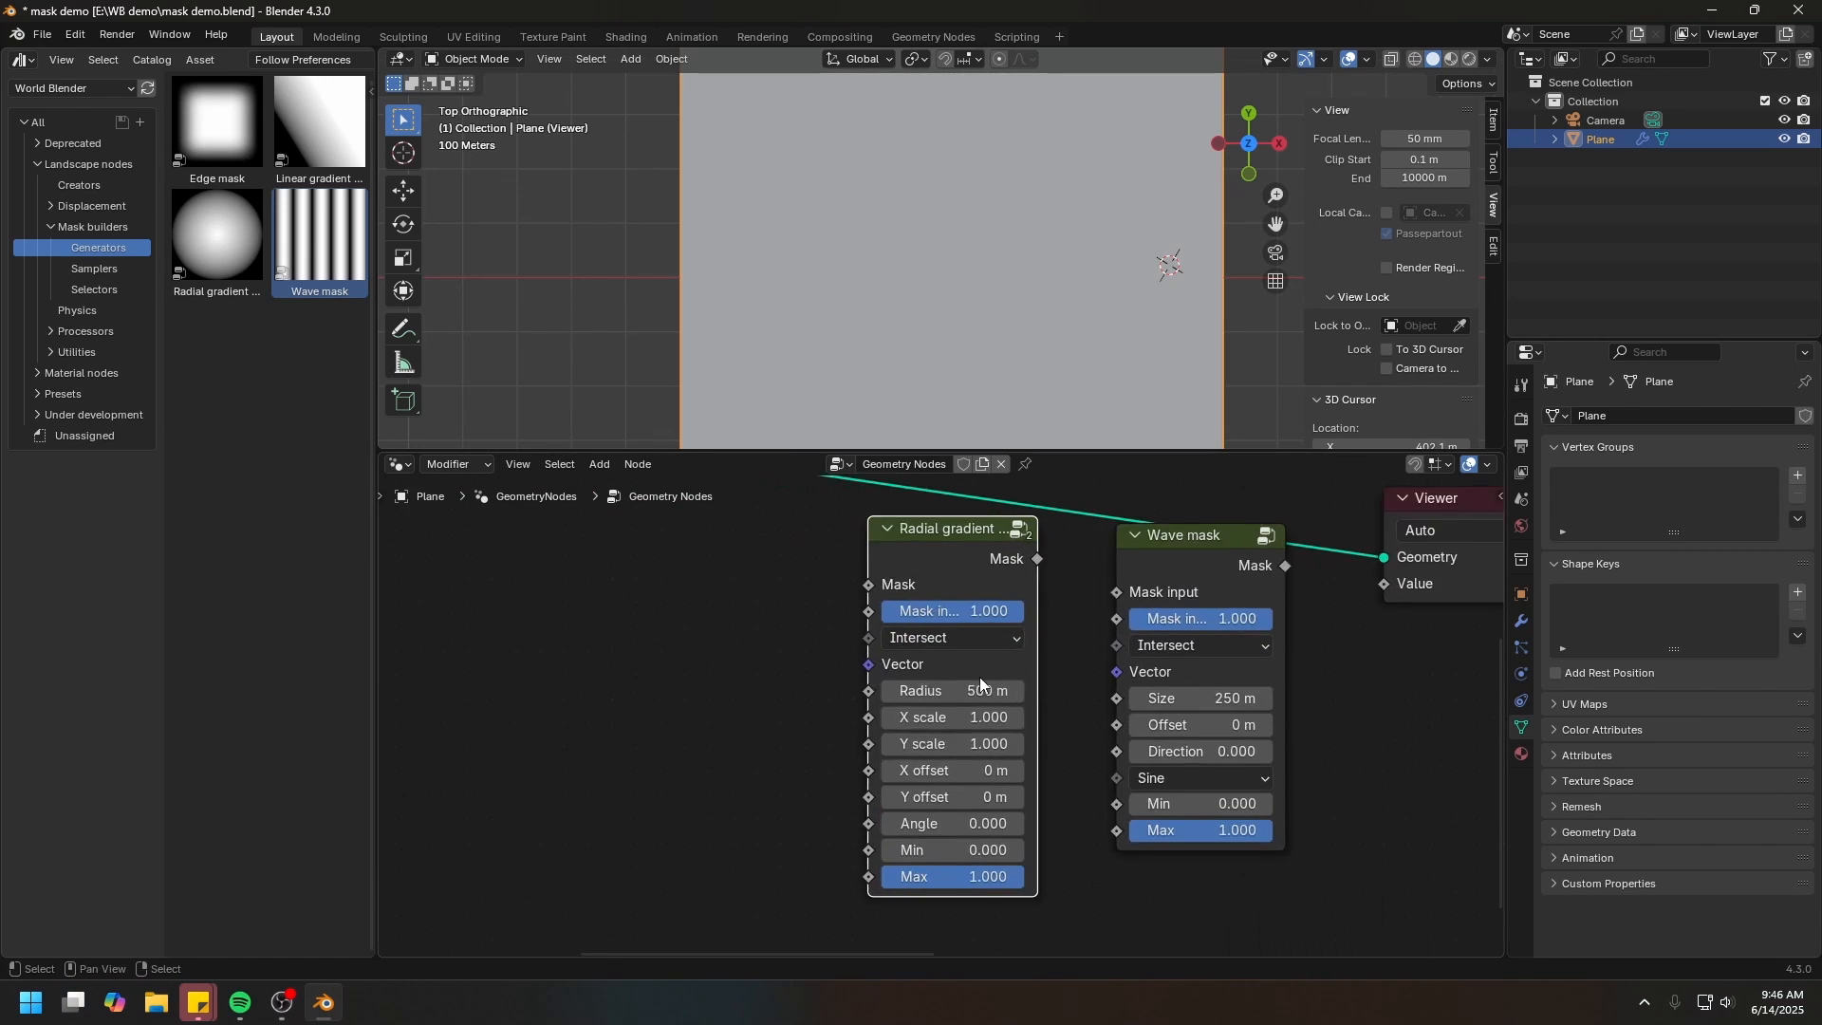
scroll(979, 676, up, 2)
middle_drag(976, 535, 1289, 602)
scroll(977, 594, down, 8)
drag(1271, 623, 603, 621)
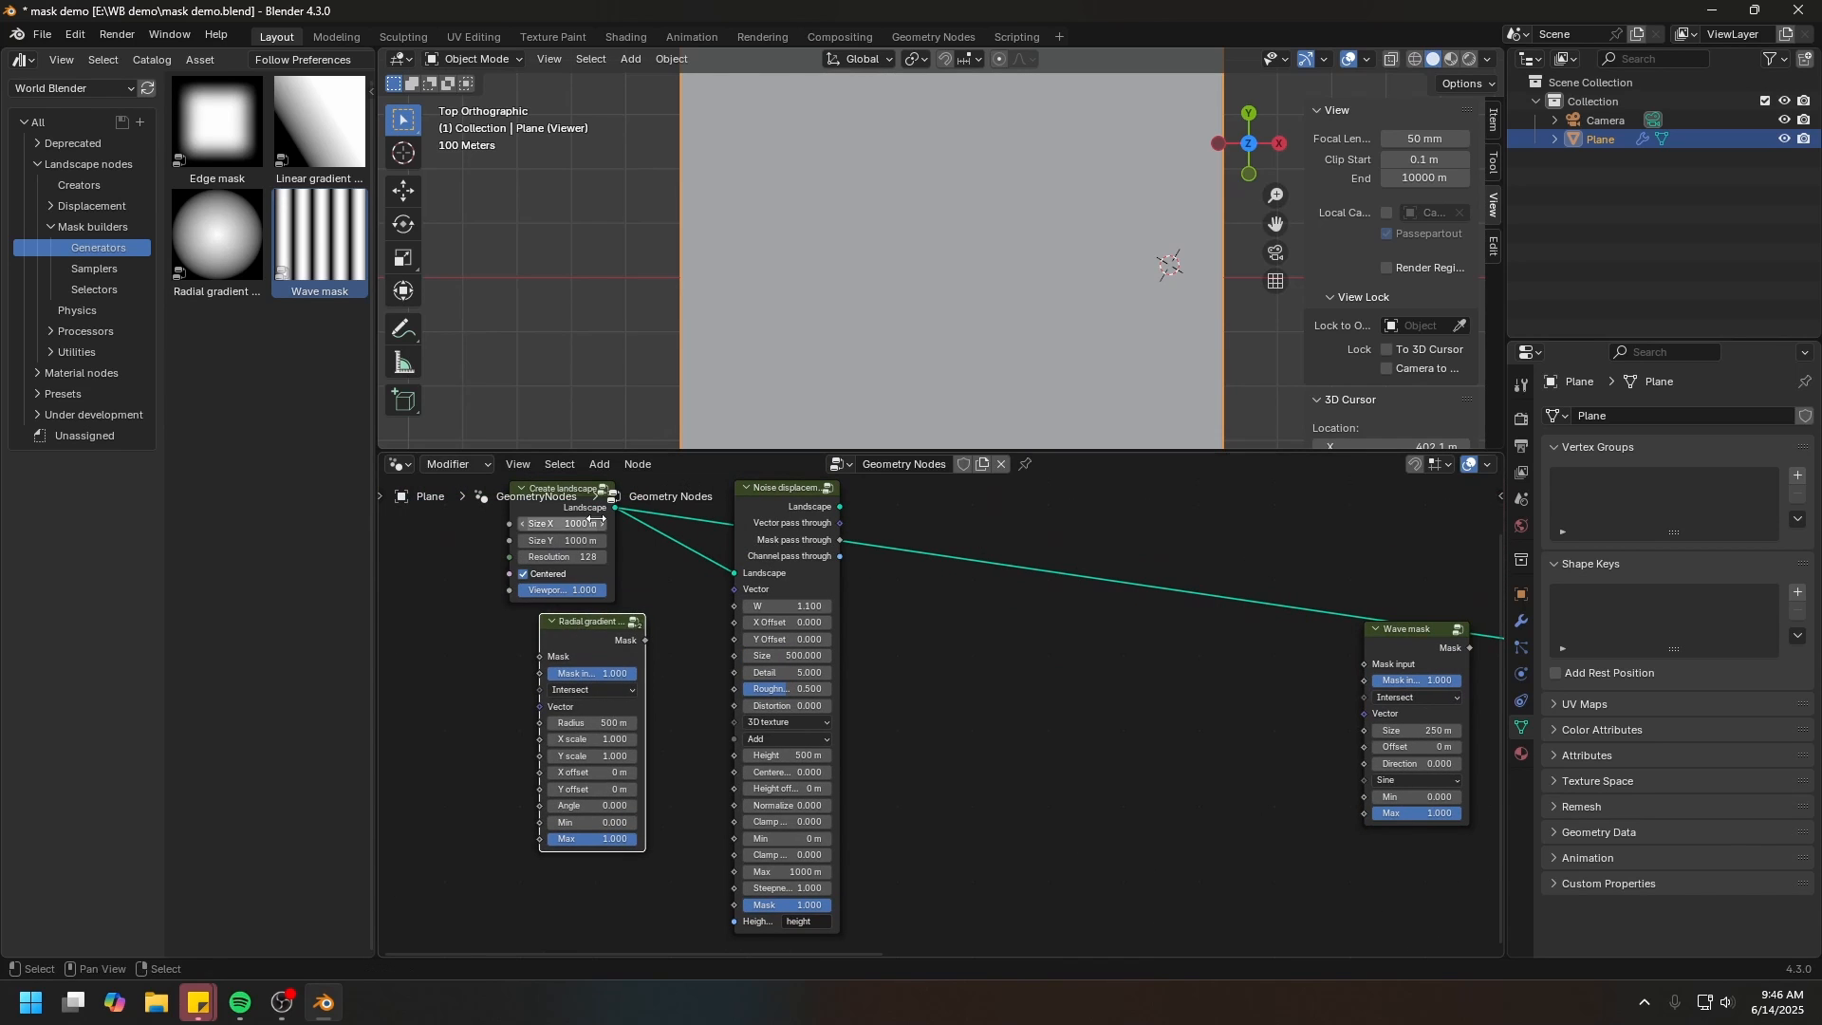
ctrl+shift+click(590, 505)
ctrl+shift+click(621, 643)
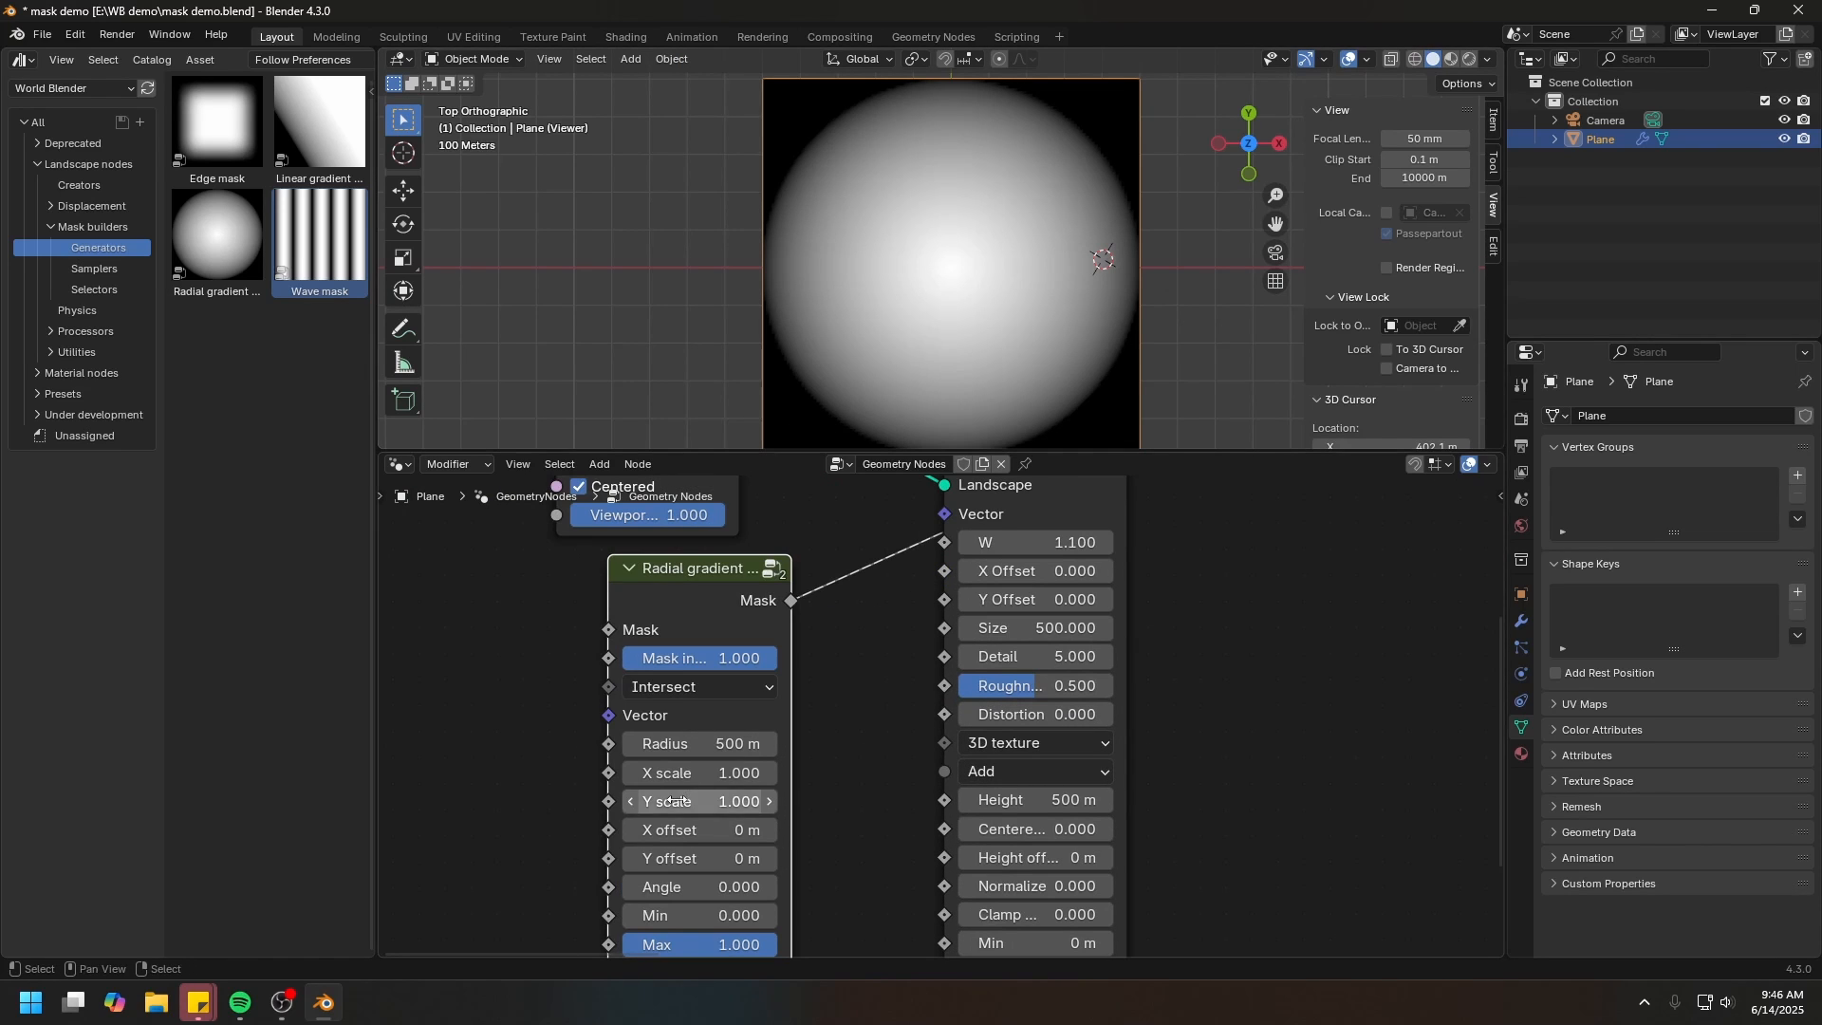
Set the Radial gradient mask's Radius to 300 m
click(669, 743)
key(Return)
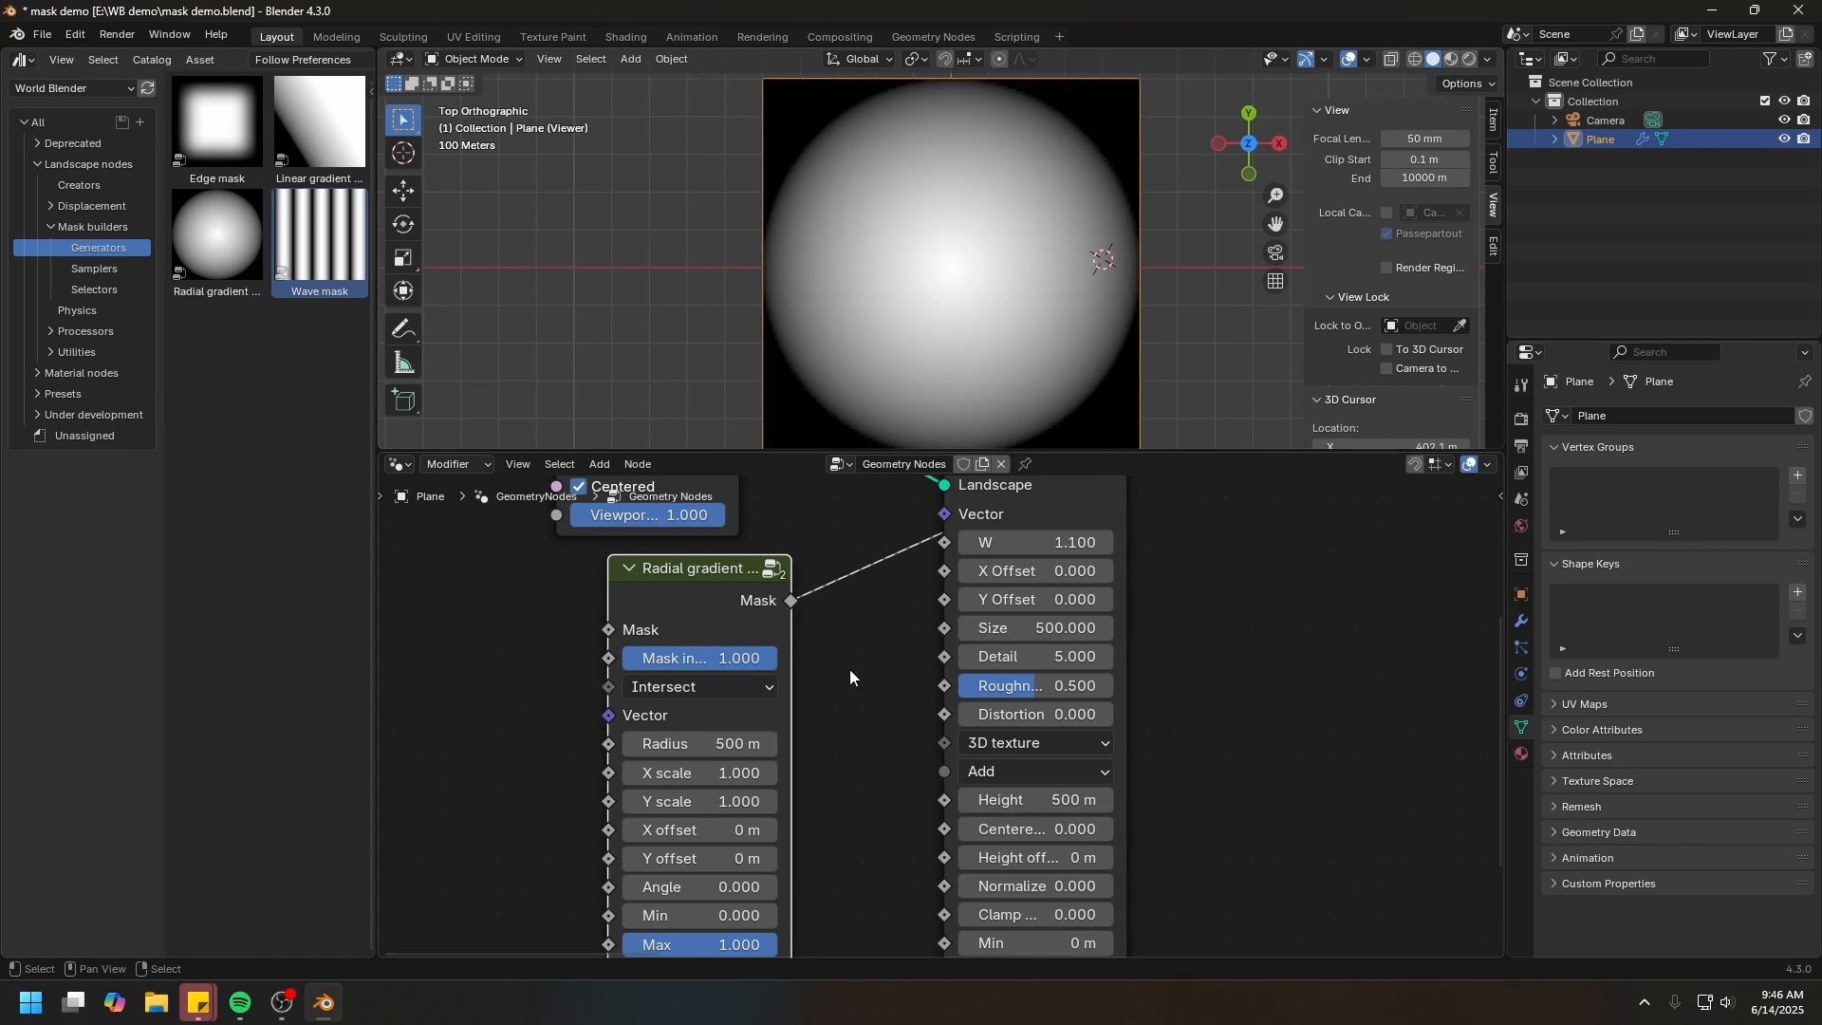
scroll(850, 669, up, 1)
click(693, 707)
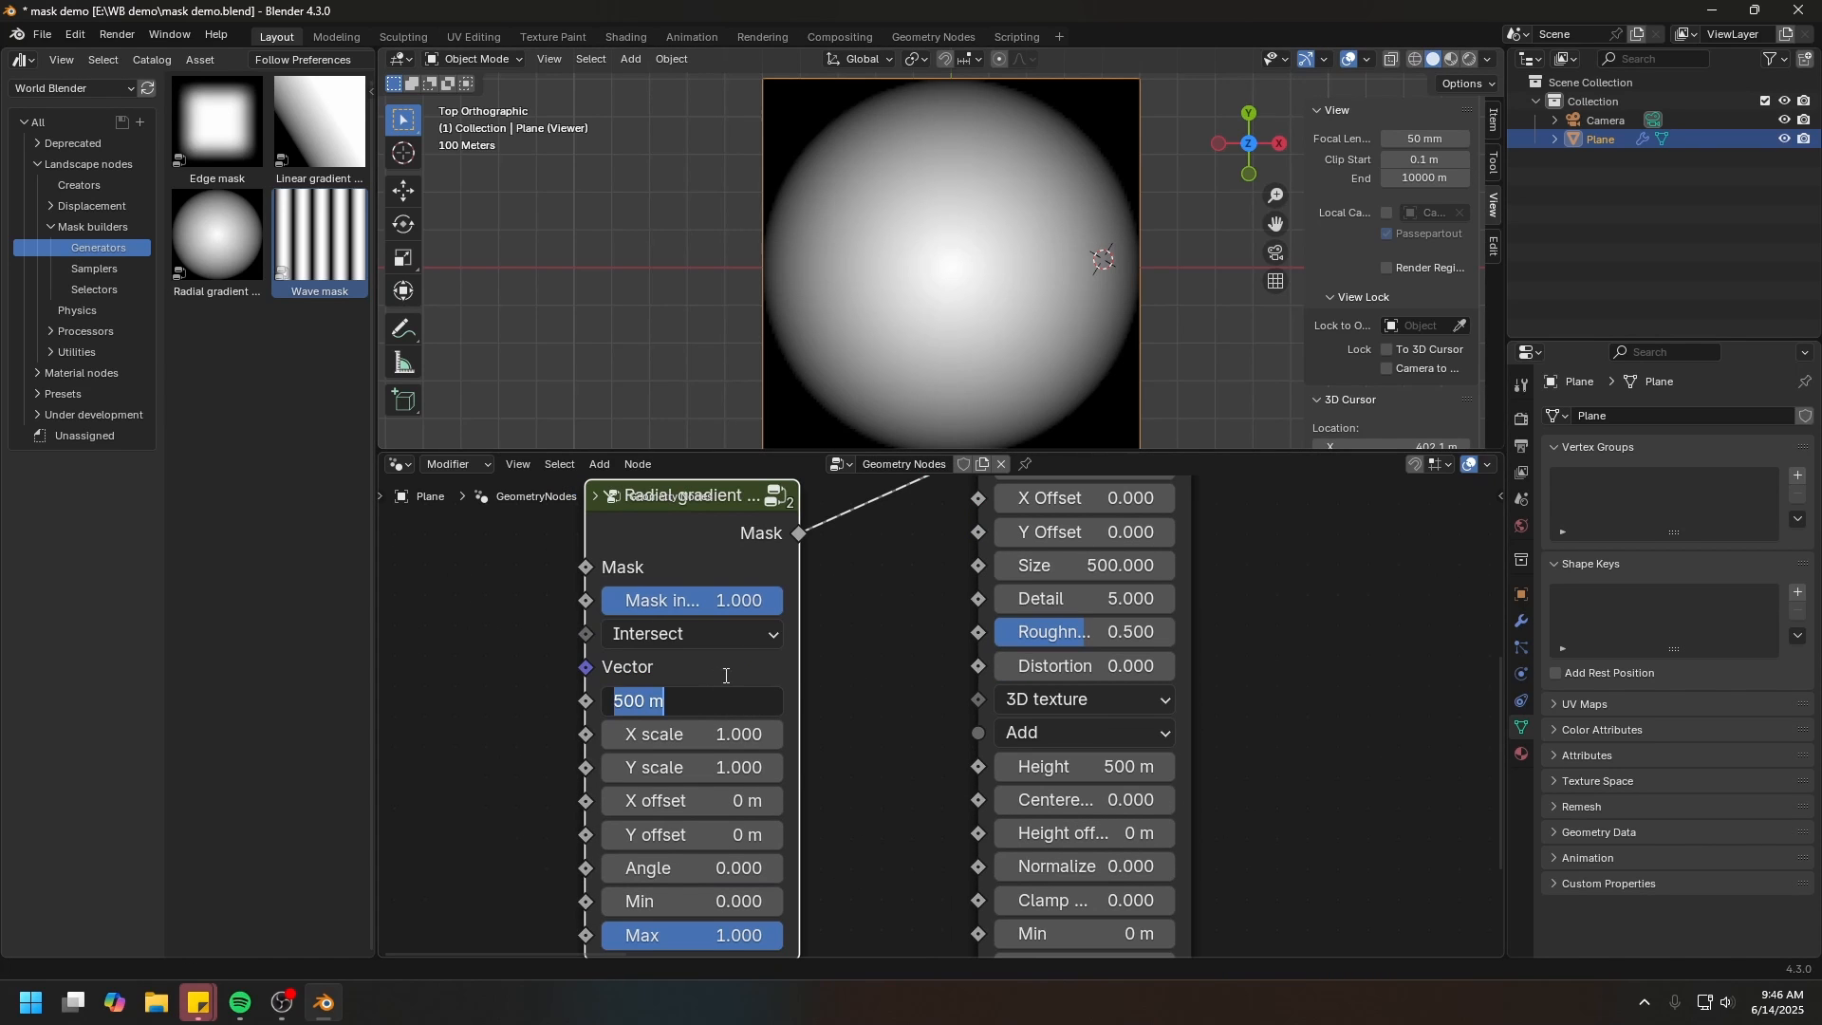
text(300)
key(Return)
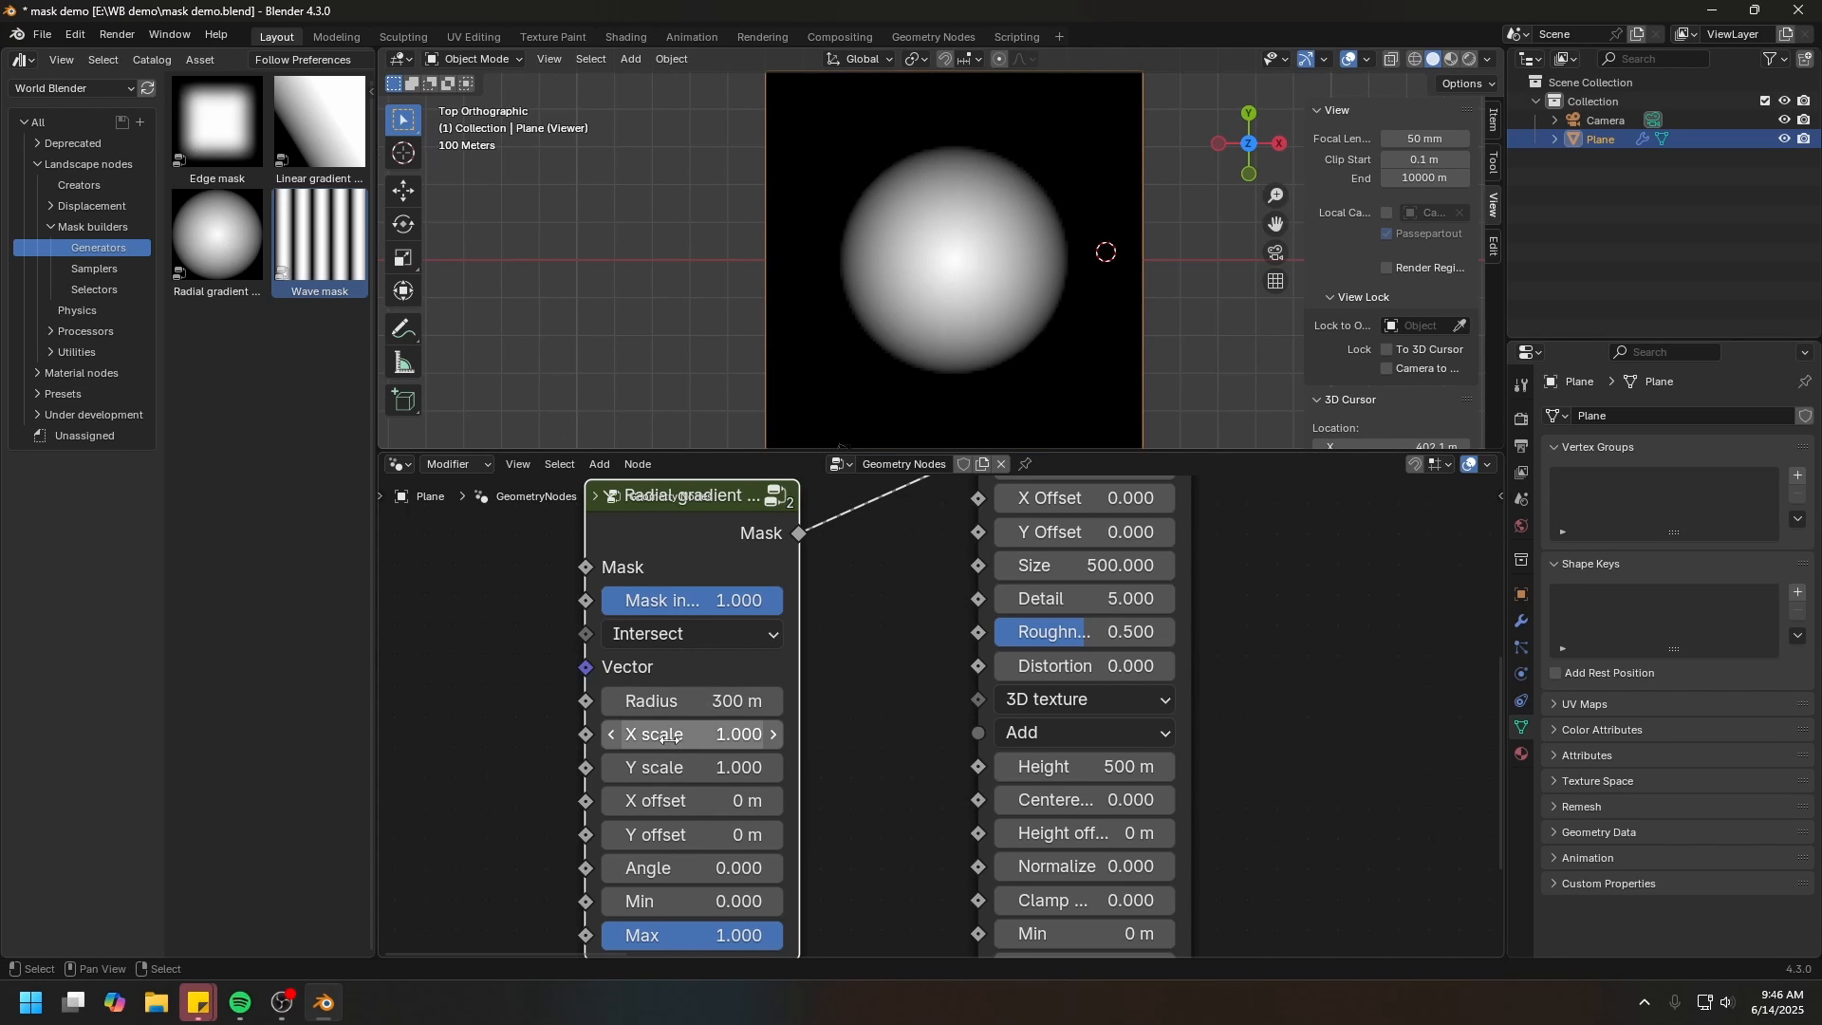
Set the Radial gradient mask's X scale to 0.5 and adjust its X offset
click(669, 738)
text(.)
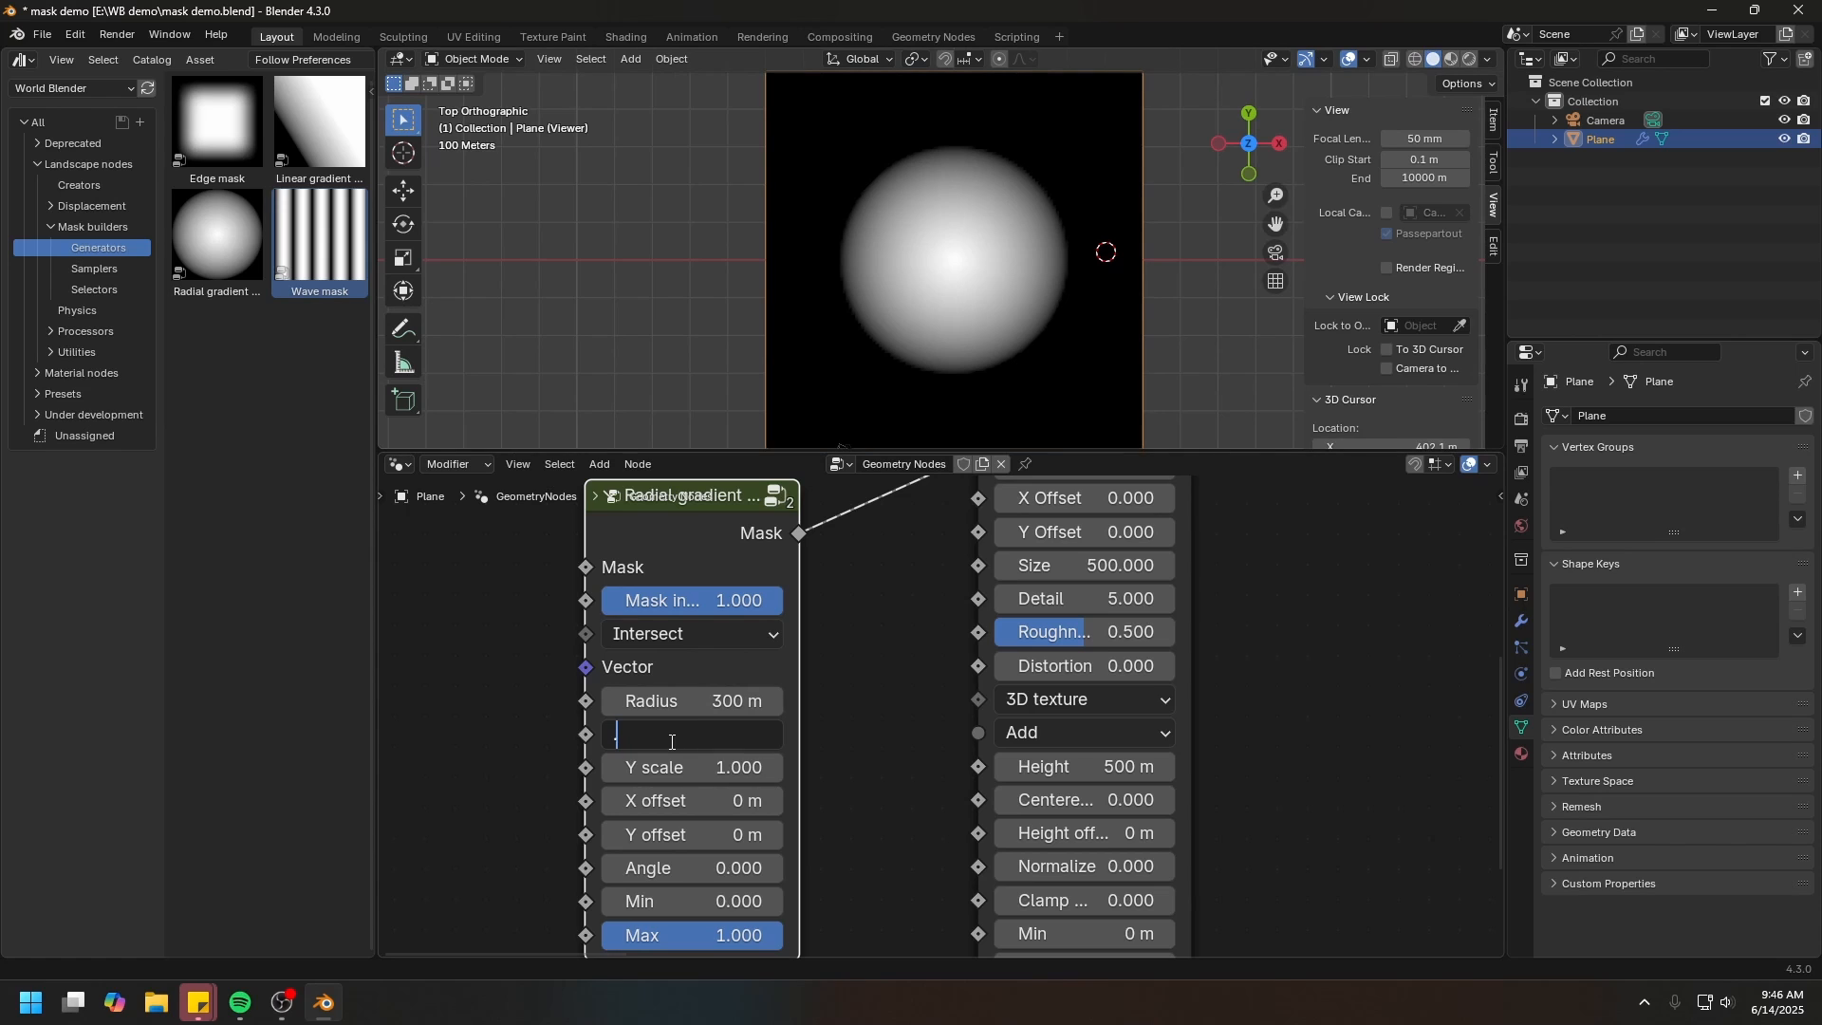
text(5)
key(Return)
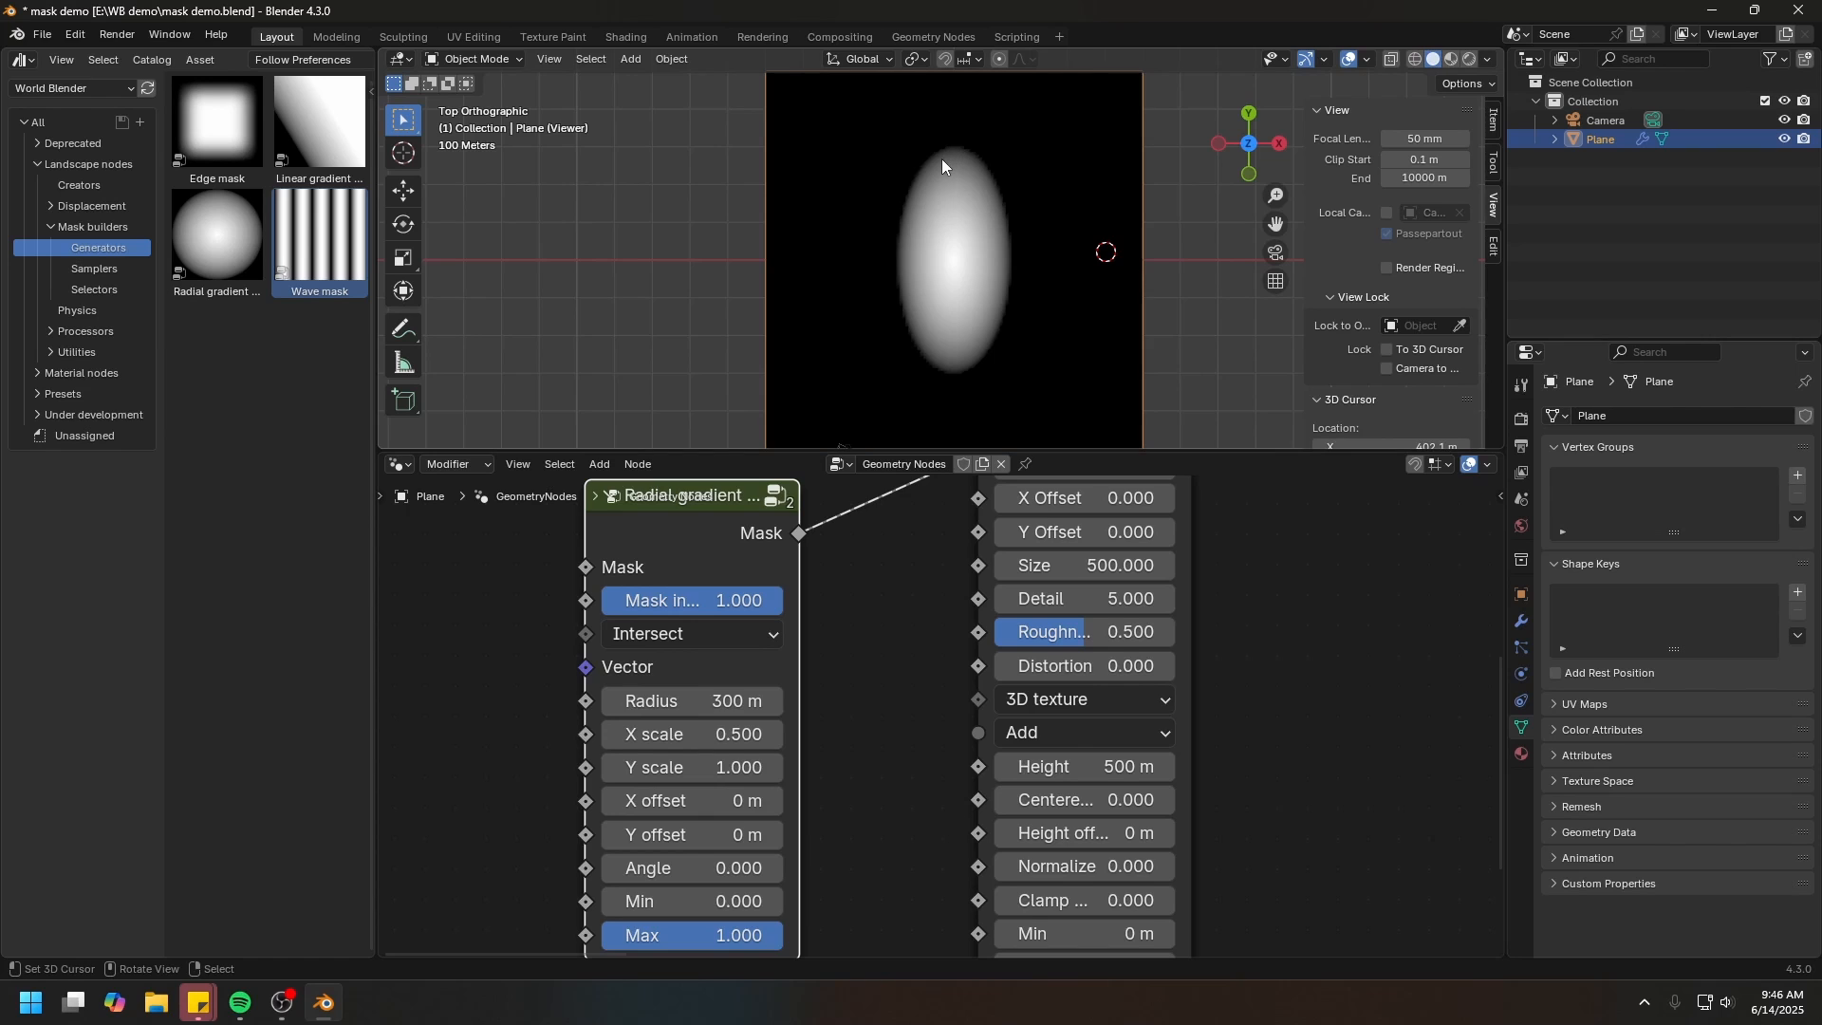
middle_drag(688, 845, 693, 809)
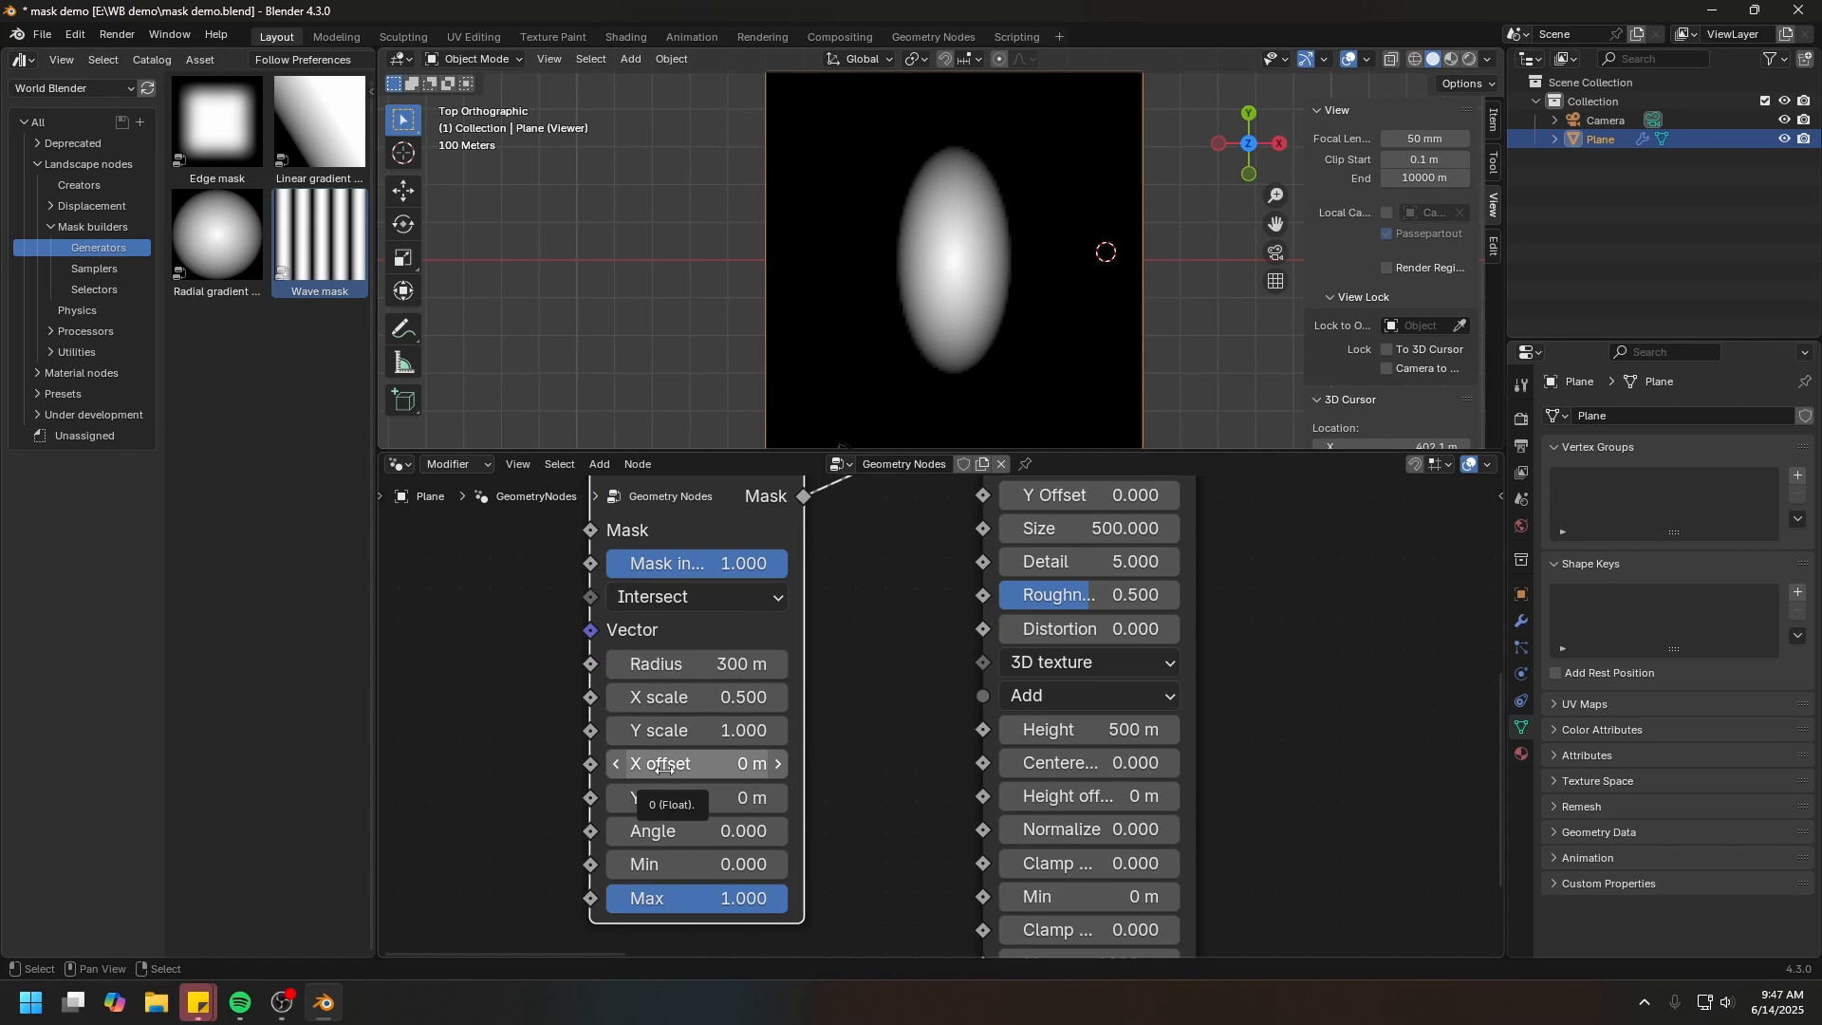
drag(664, 767, 617, 898)
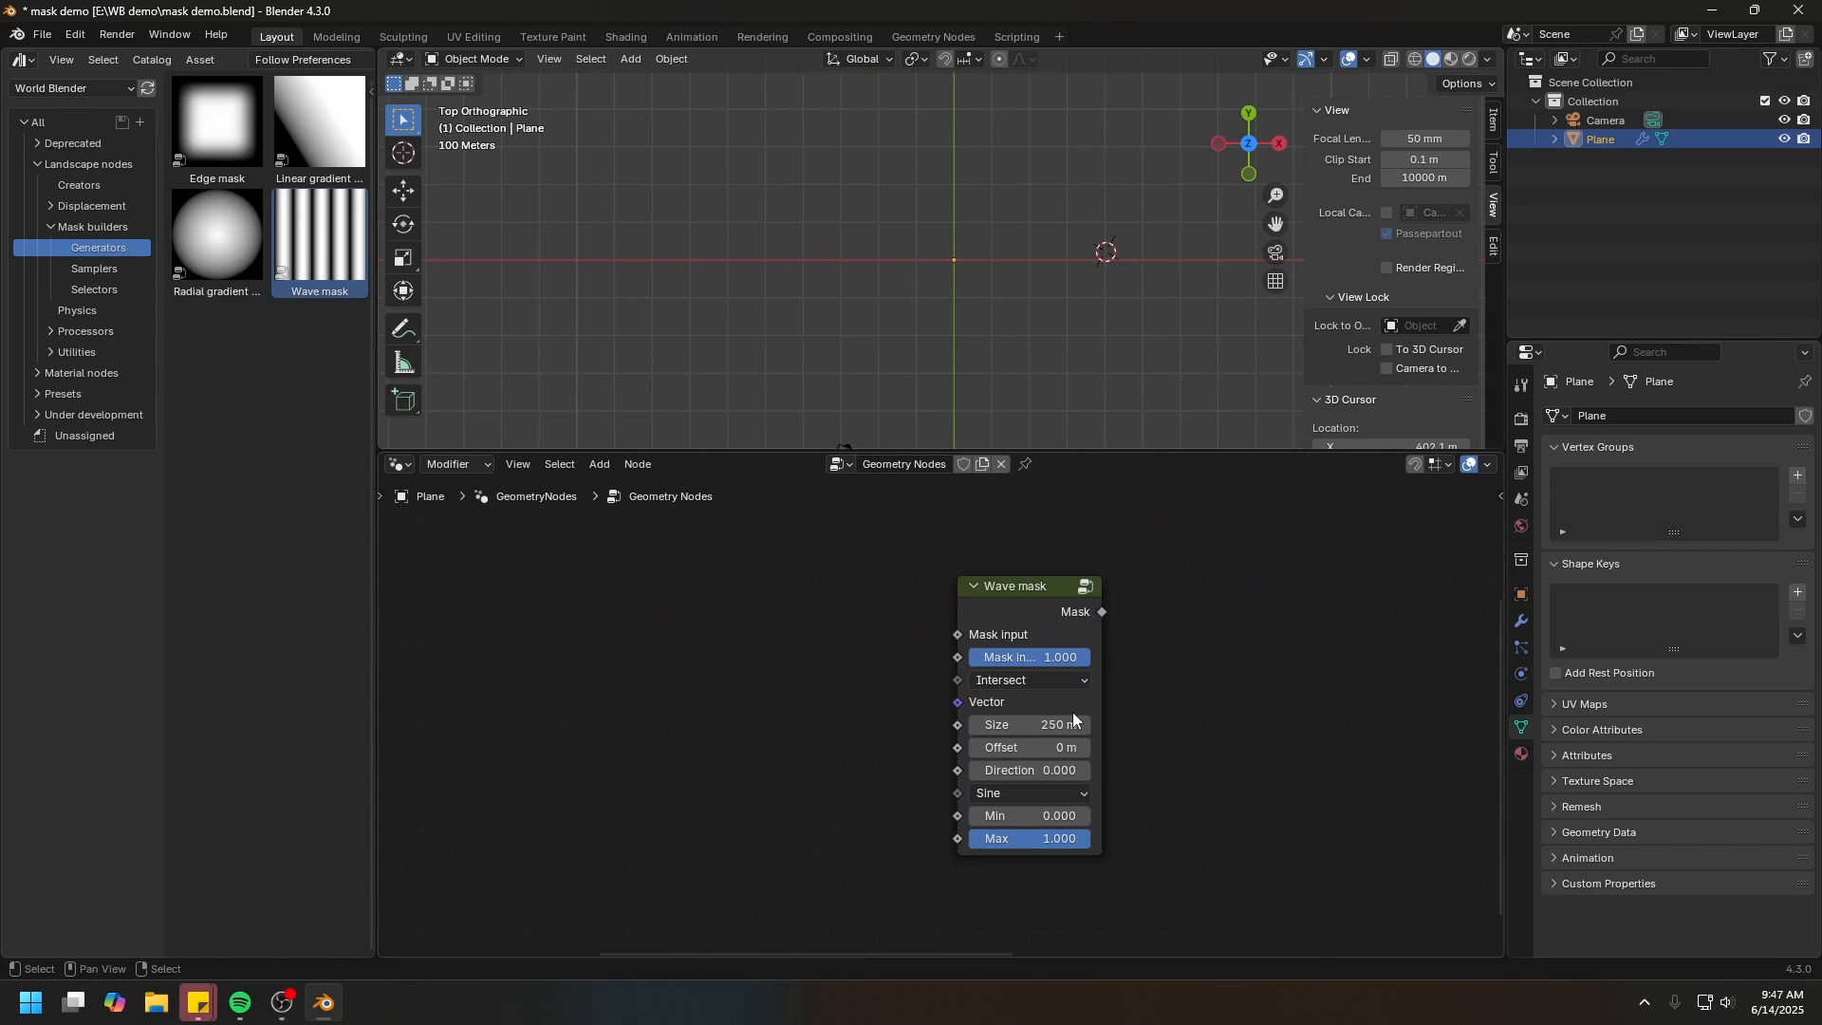
Move the Wave mask node below Create landscape and preview its mask on the flat landscape
key(Home)
drag(1422, 617, 596, 634)
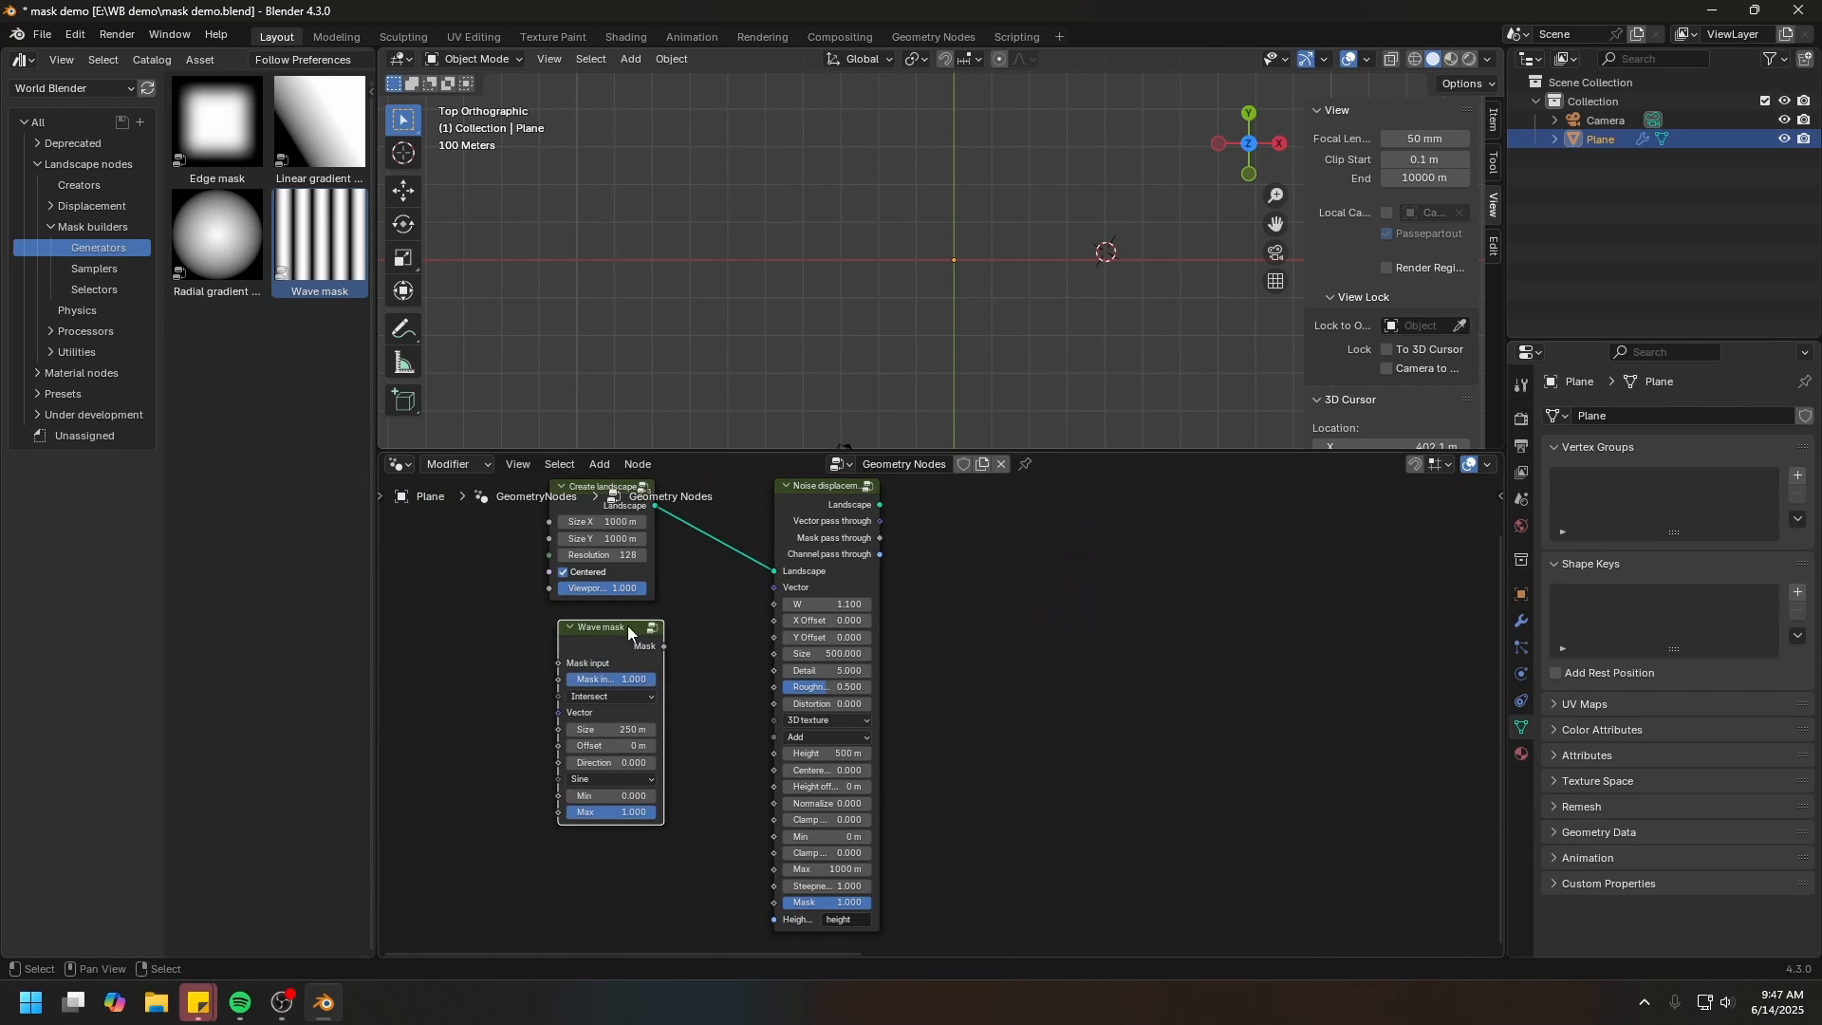
middle_drag(628, 624, 914, 667)
ctrl+shift+click(759, 528)
ctrl+shift+click(765, 692)
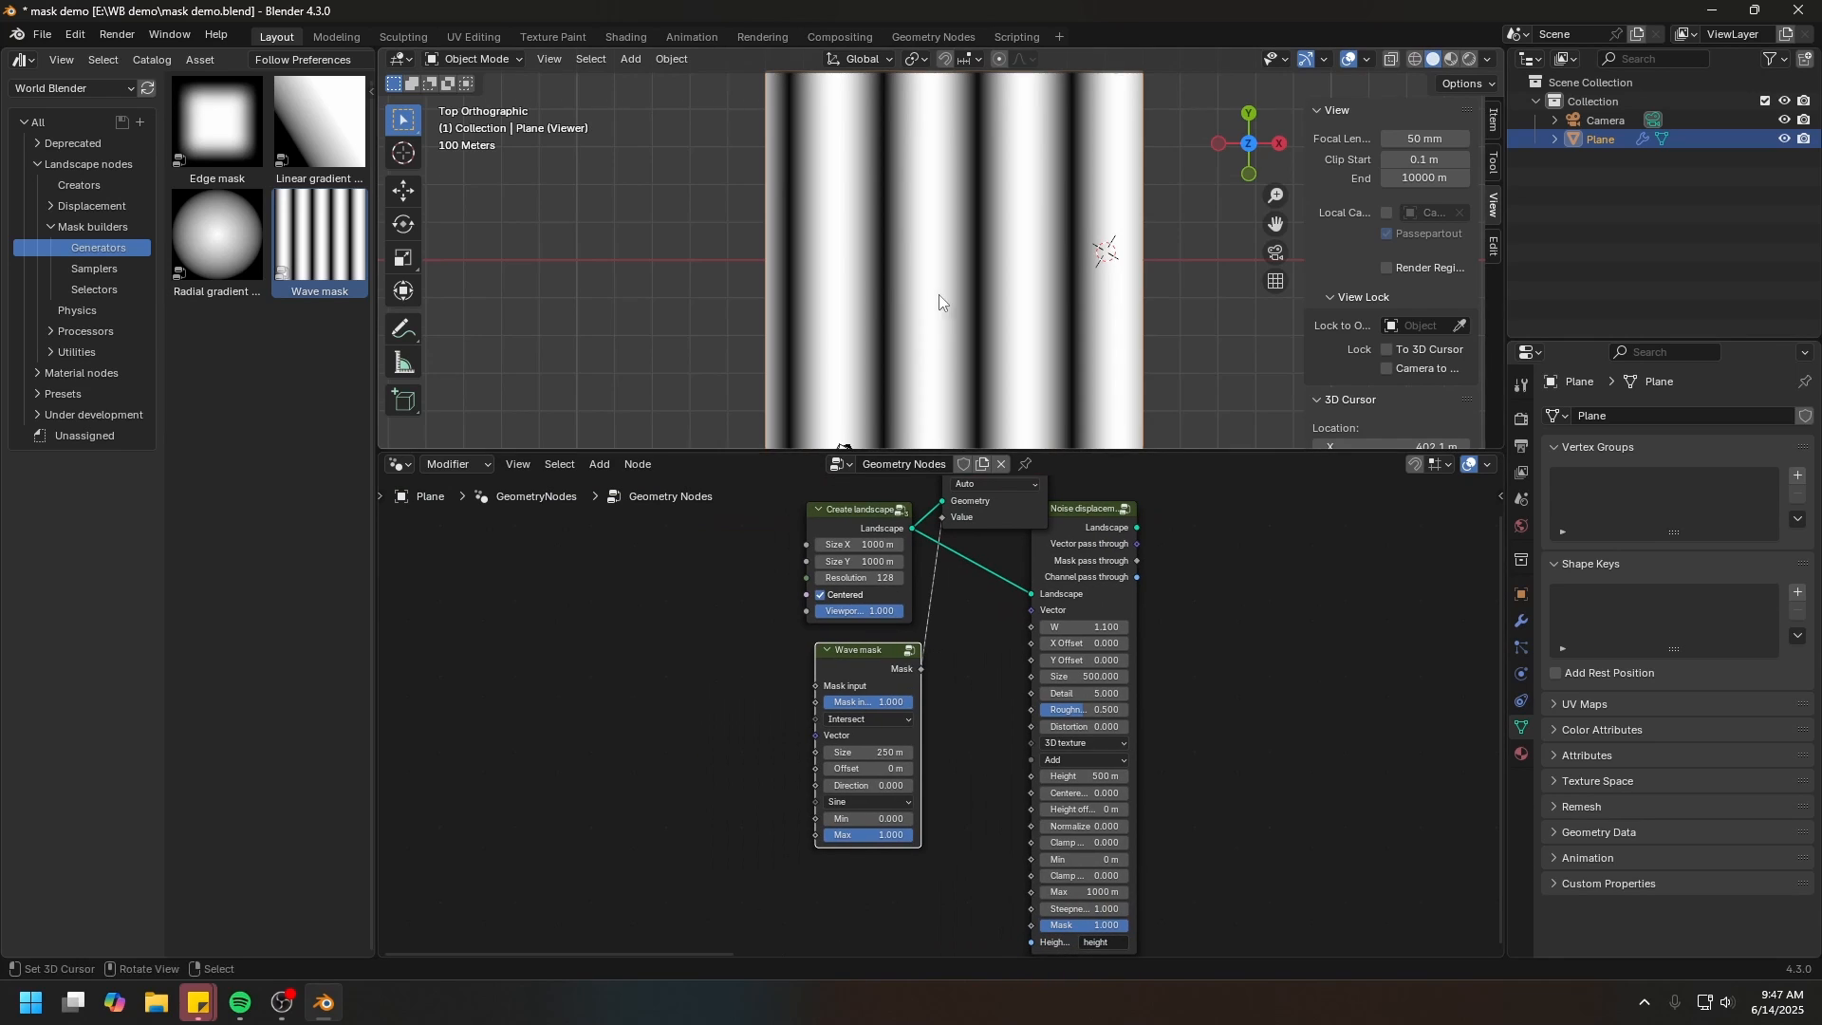
shift+middle_drag(958, 273, 778, 330)
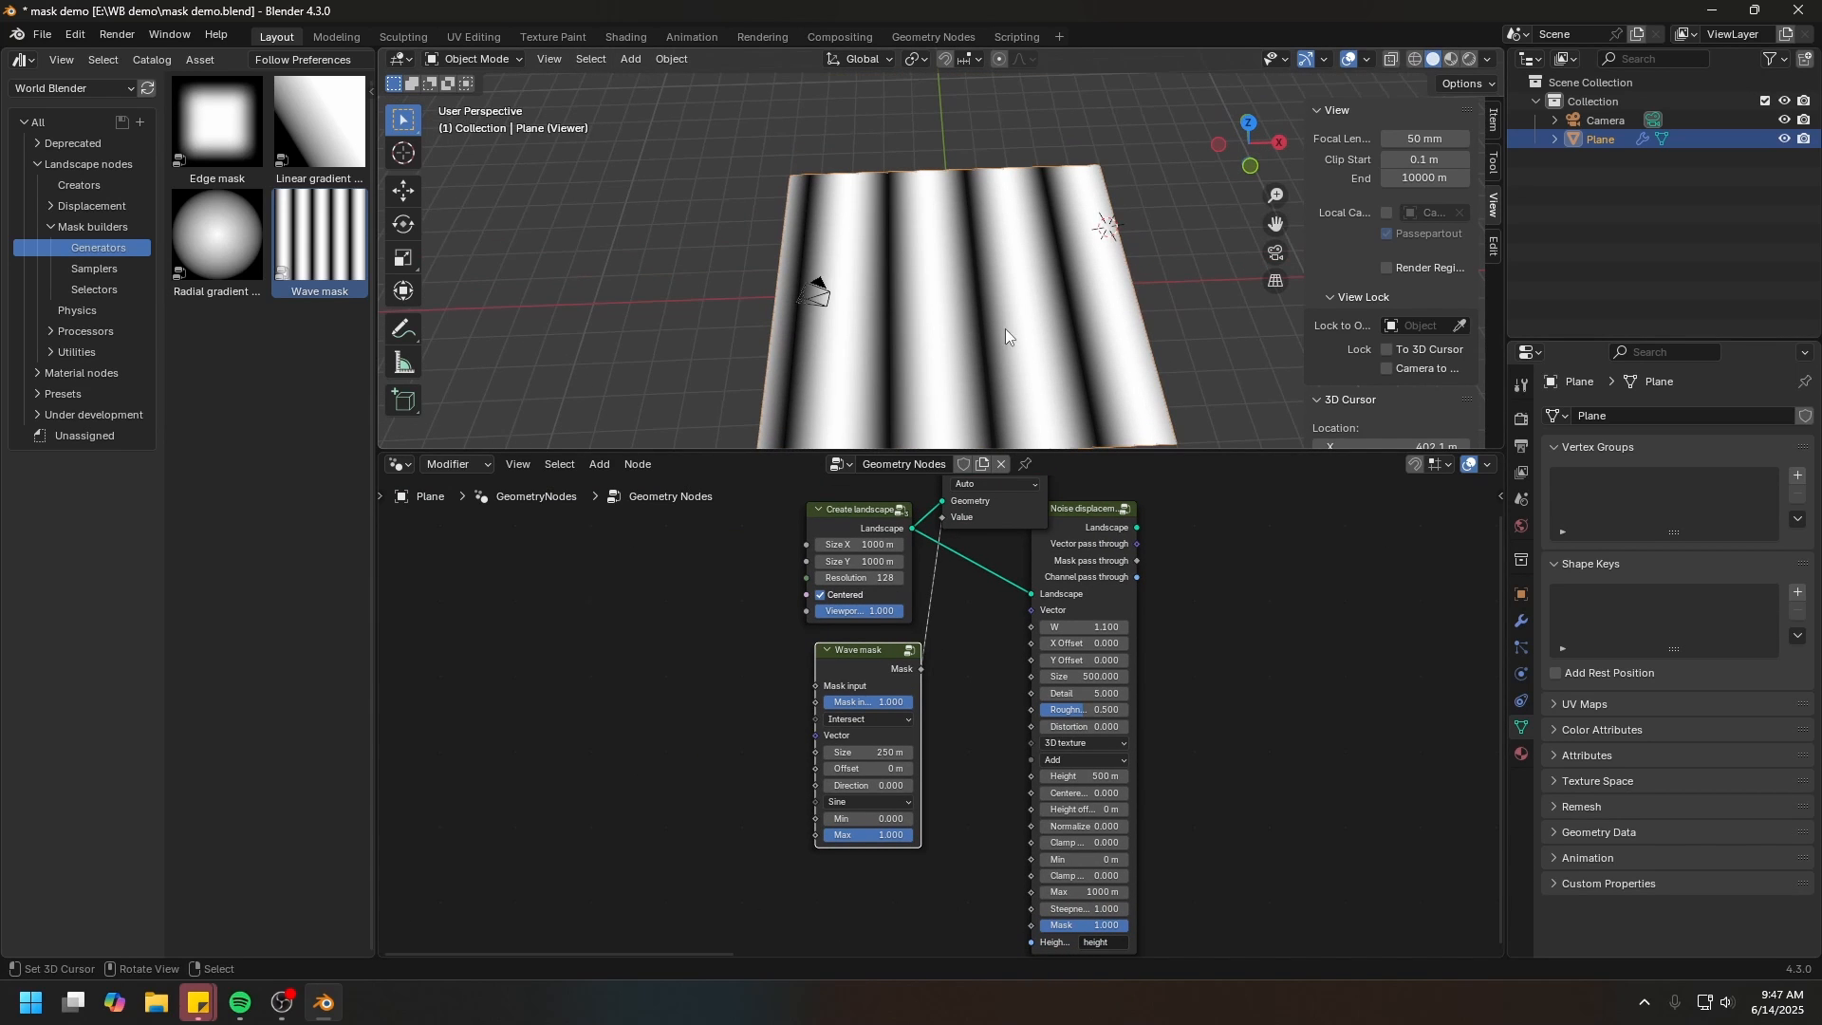
Sketch a sine curve annotation beside the landscape to illustrate the Wave mask's Sine type, and erase it
scroll(1010, 793, up, 5)
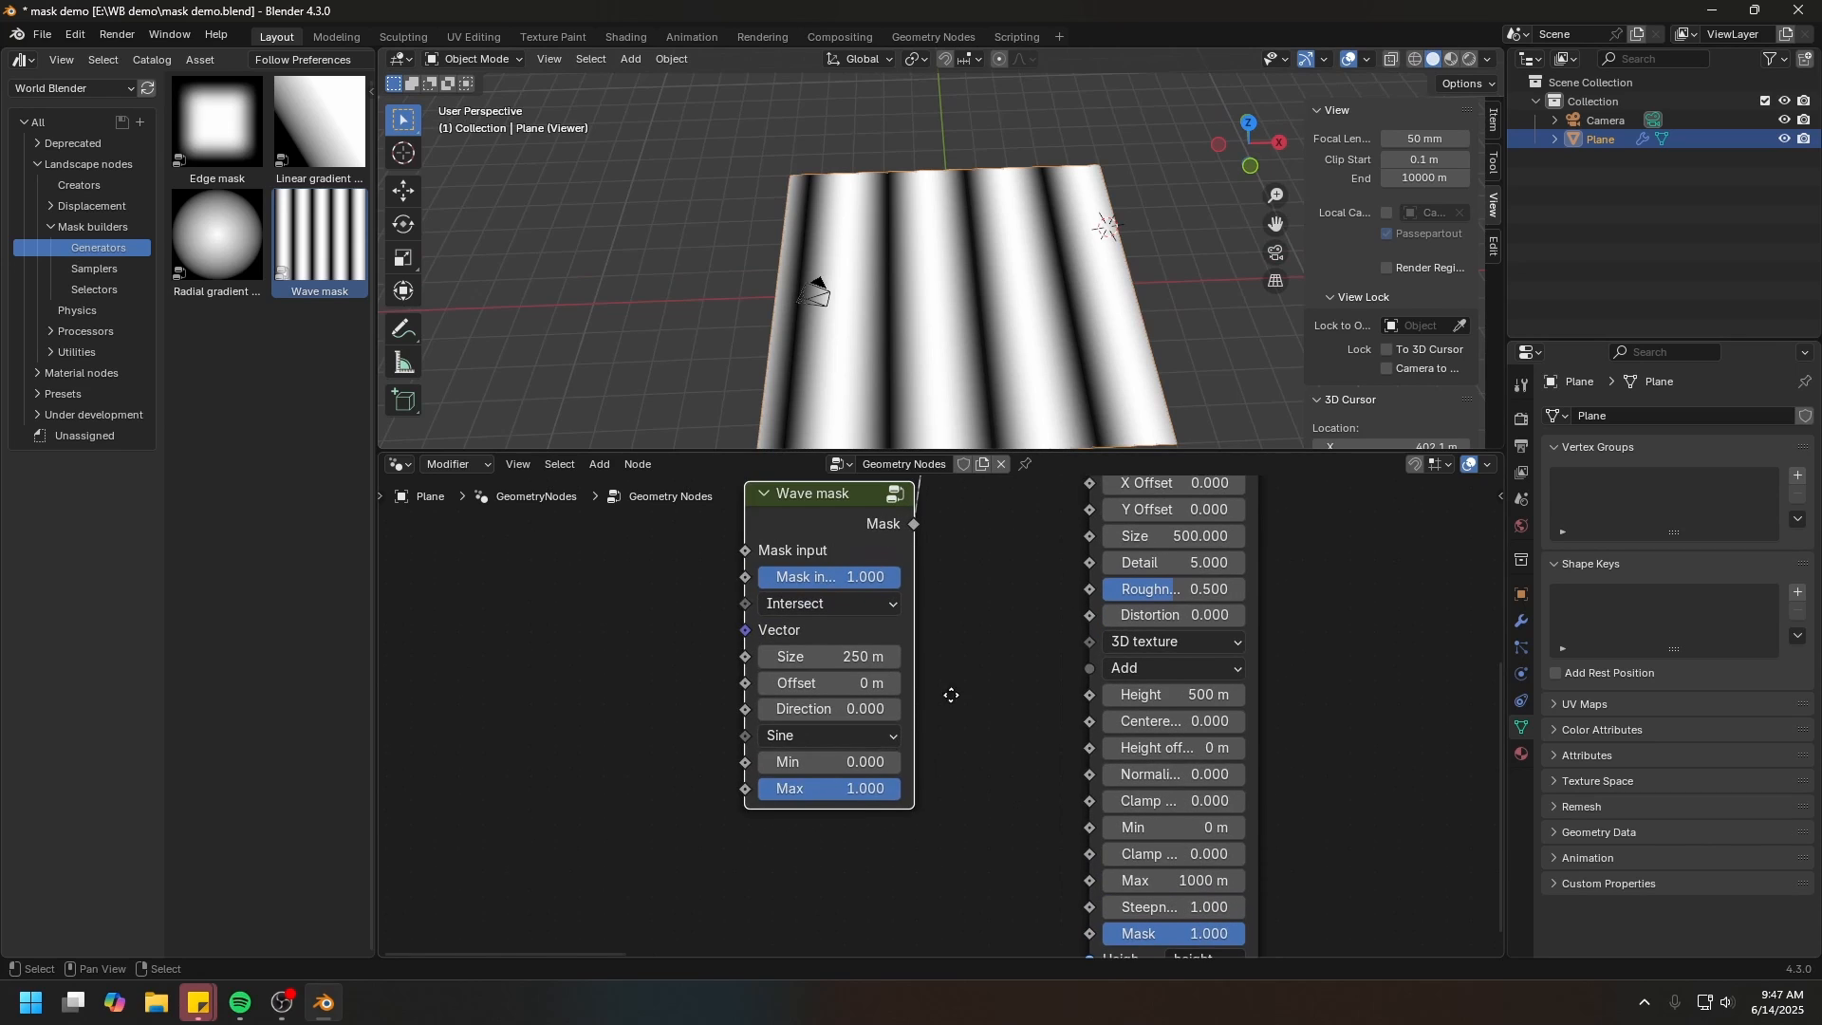
click(816, 738)
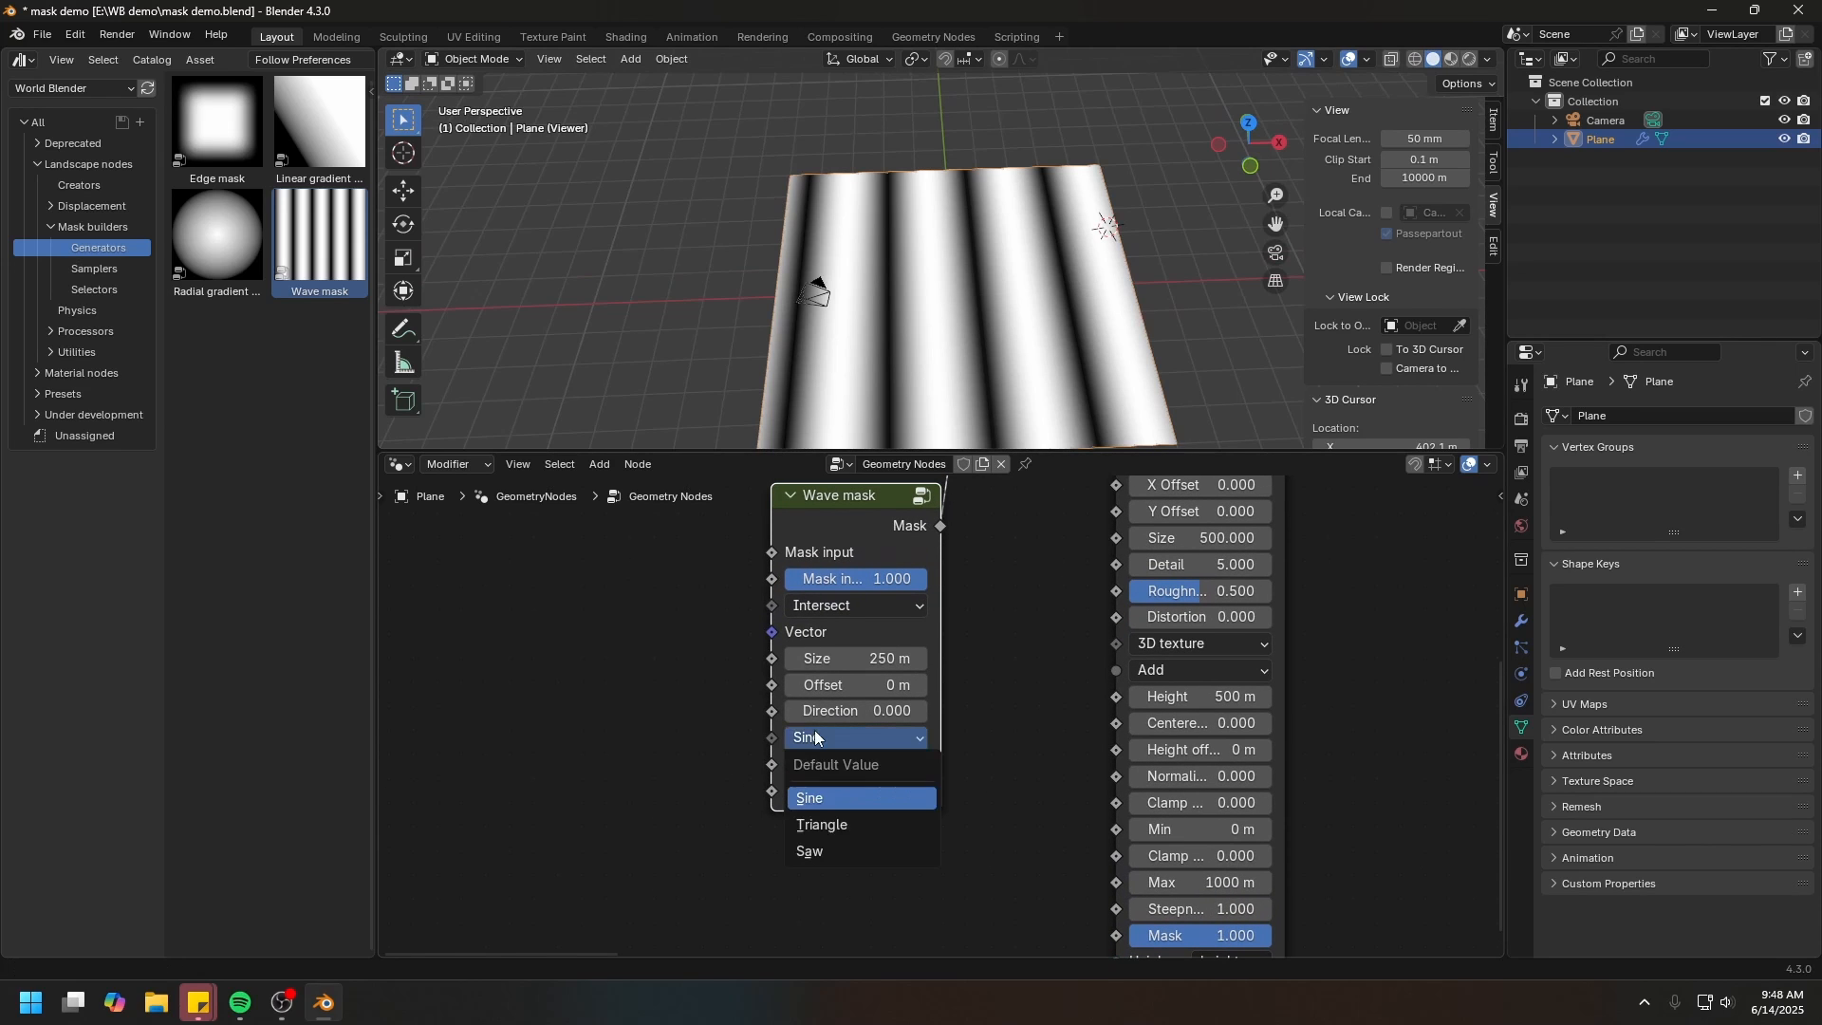
shift+middle_drag(843, 330, 985, 324)
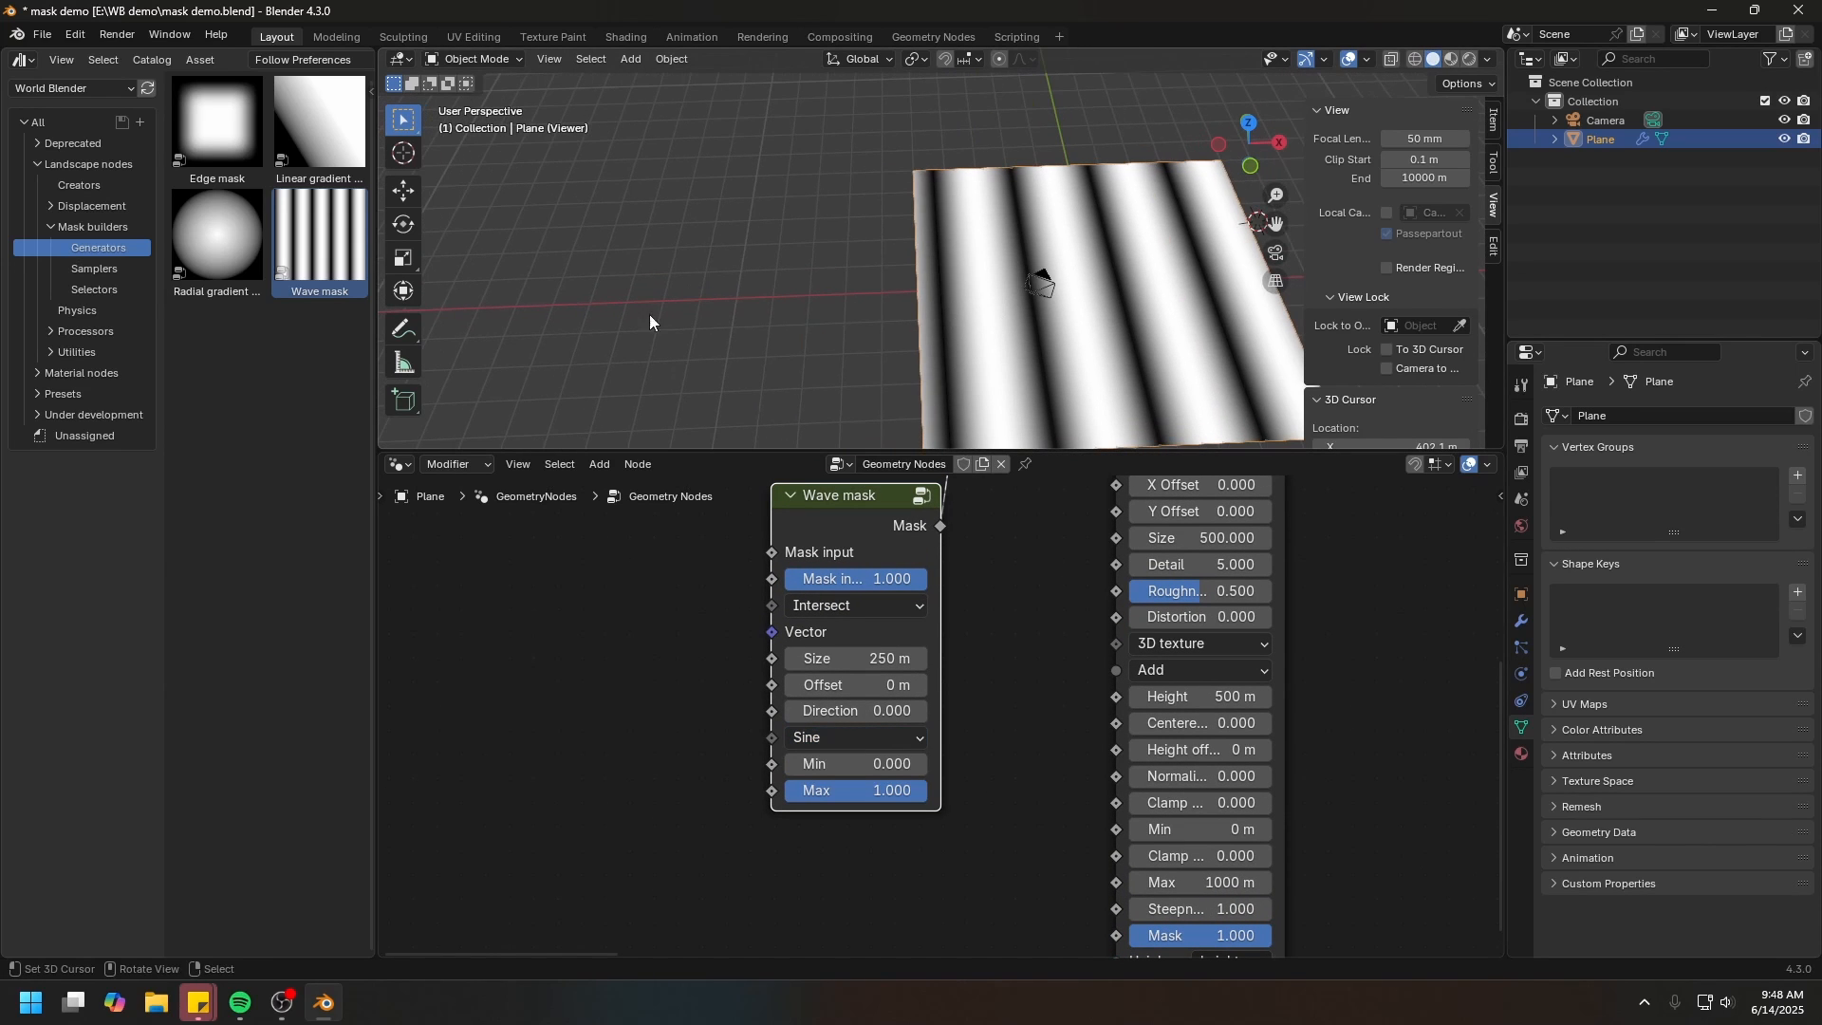
mouse_move(596, 316)
mouse_down()
mouse_move(674, 288)
mouse_move(738, 209)
mouse_move(780, 259)
mouse_move(852, 288)
mouse_move(931, 202)
mouse_move(1010, 282)
mouse_up()
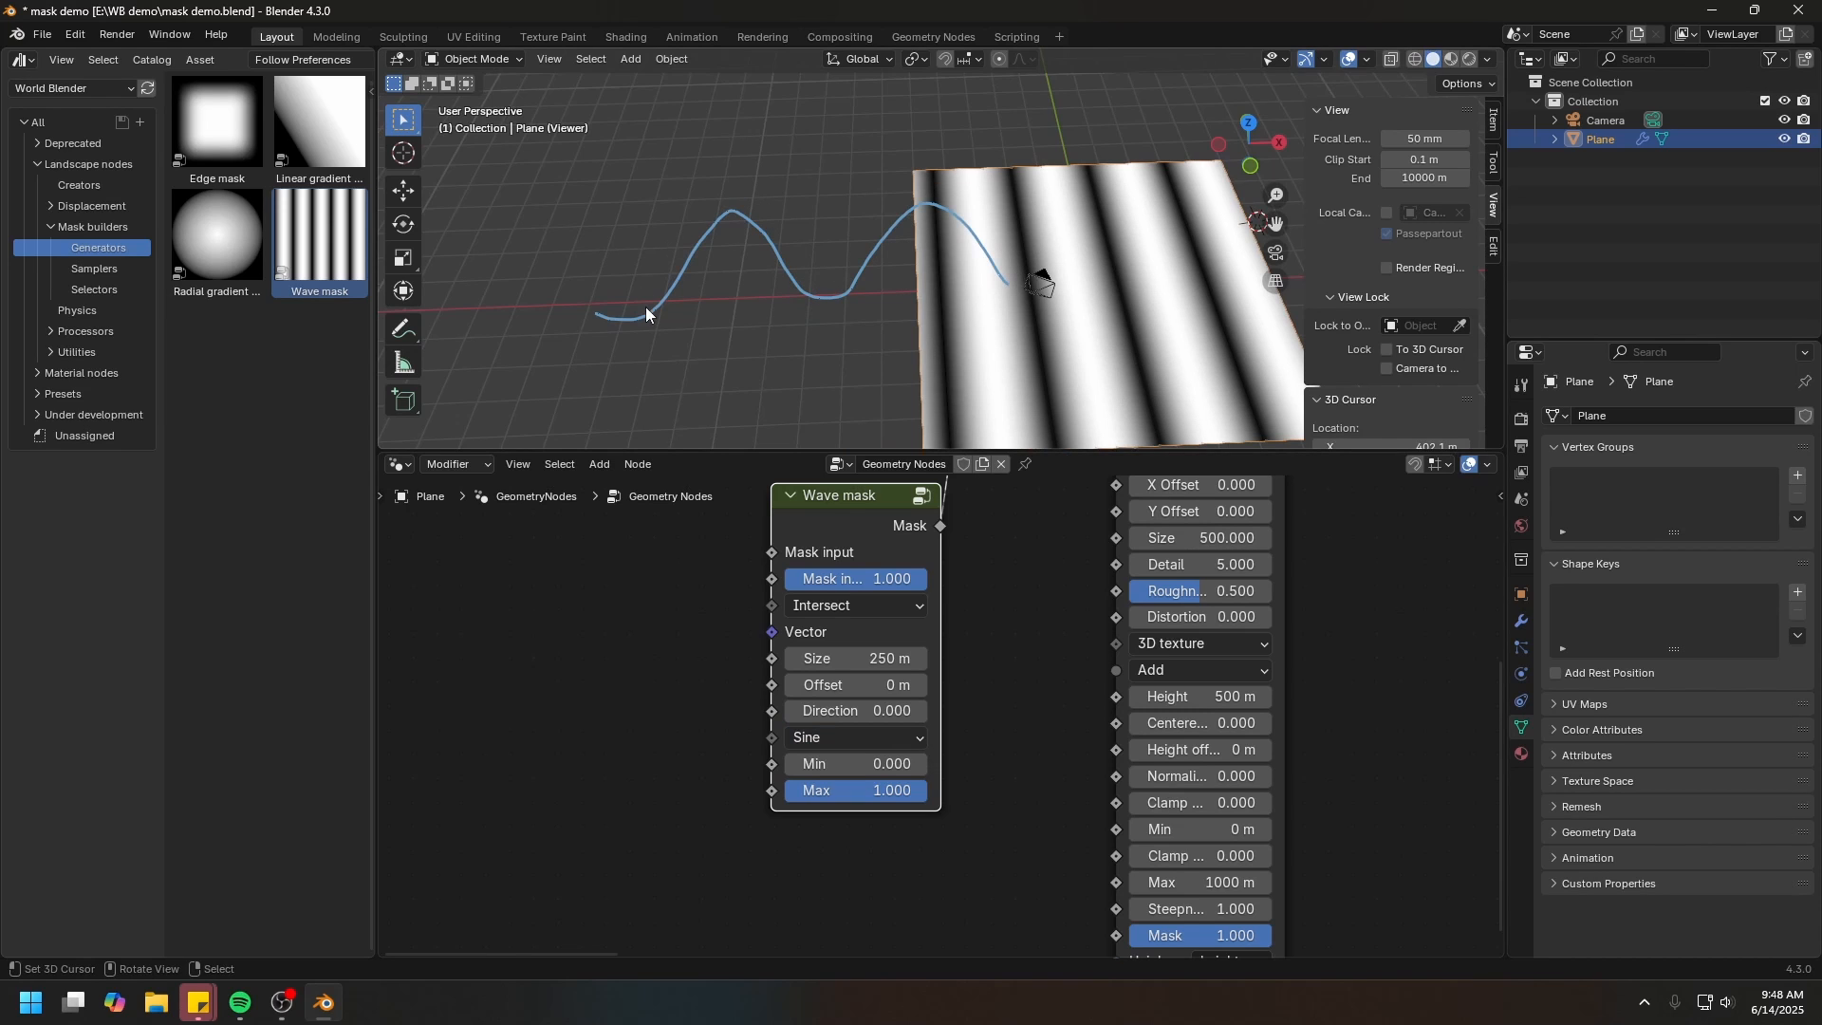
mouse_move(587, 319)
ctrl+mouse_down()
mouse_move(749, 219)
mouse_move(924, 214)
mouse_move(1007, 282)
ctrl+mouse_up()
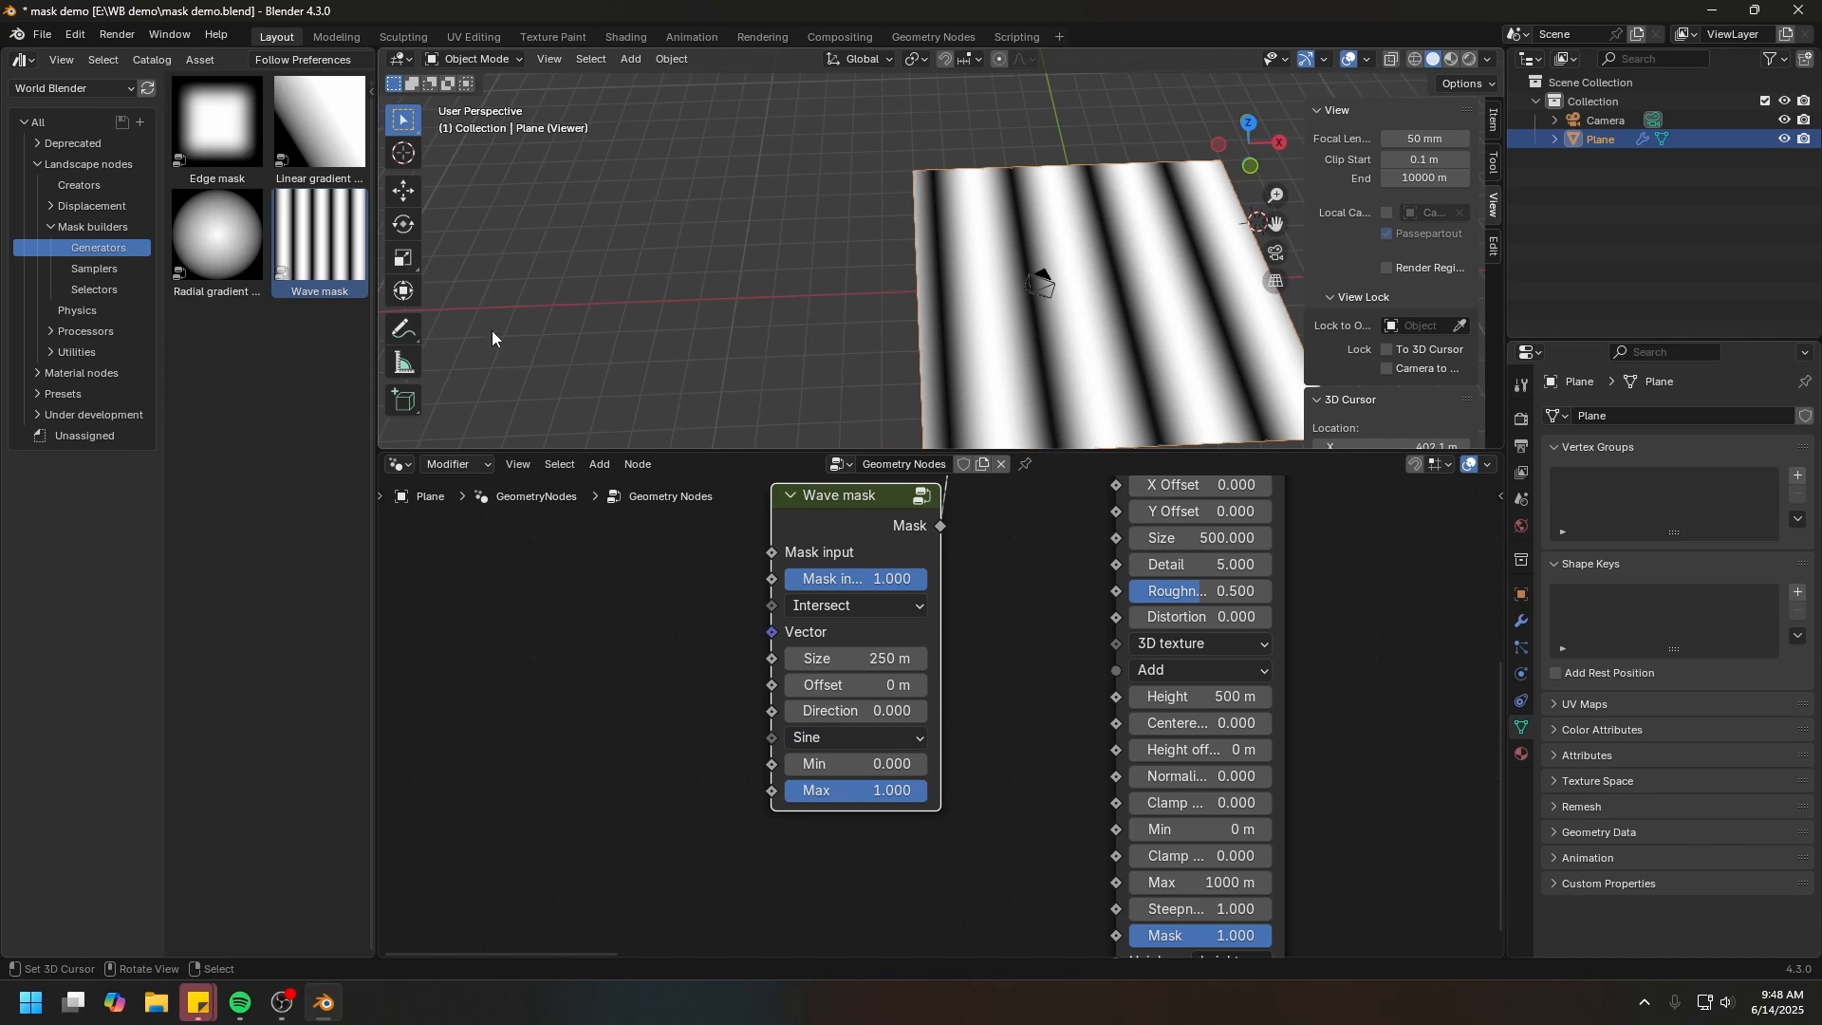
Sketch triangle and sawtooth wave annotations beside the landscape and try the Triangle type on the Wave mask
mouse_move(491, 332)
mouse_down()
mouse_move(622, 237)
mouse_move(750, 302)
mouse_move(868, 220)
mouse_move(975, 313)
mouse_up()
mouse_move(509, 383)
mouse_down()
mouse_move(650, 325)
mouse_move(649, 393)
mouse_move(841, 325)
mouse_move(854, 394)
mouse_up()
click(805, 737)
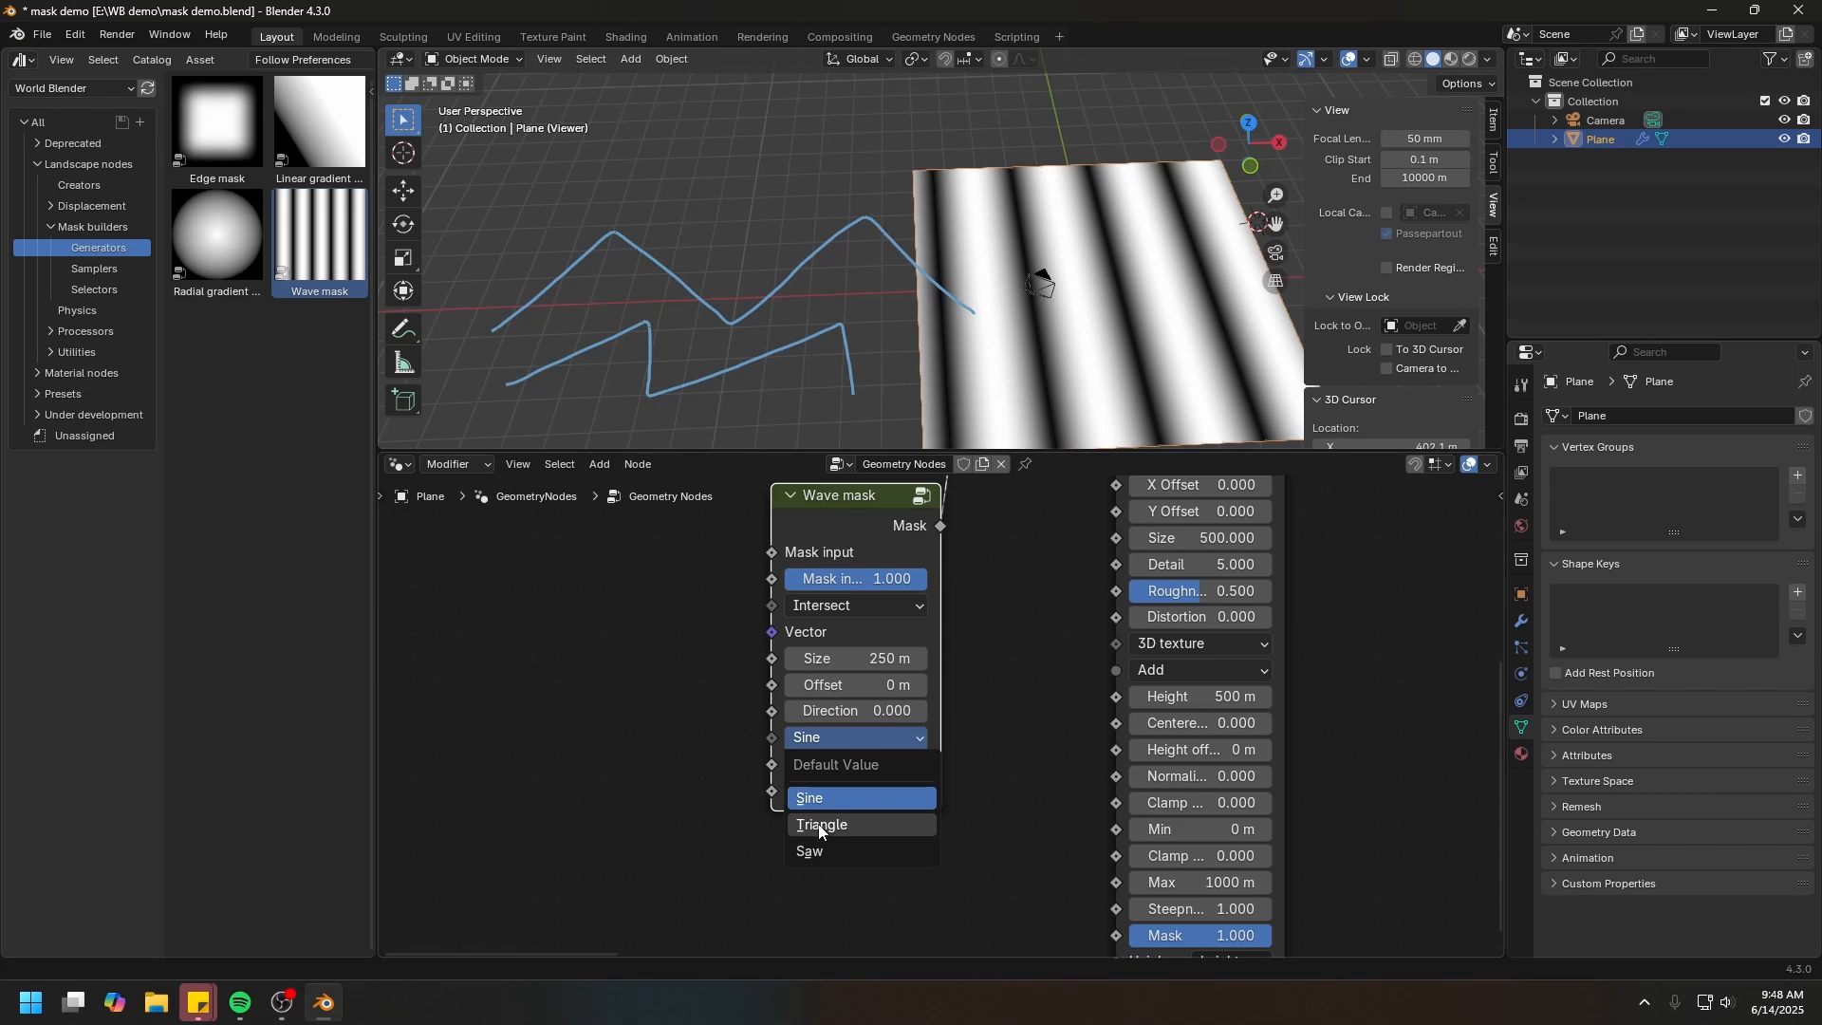
click(821, 826)
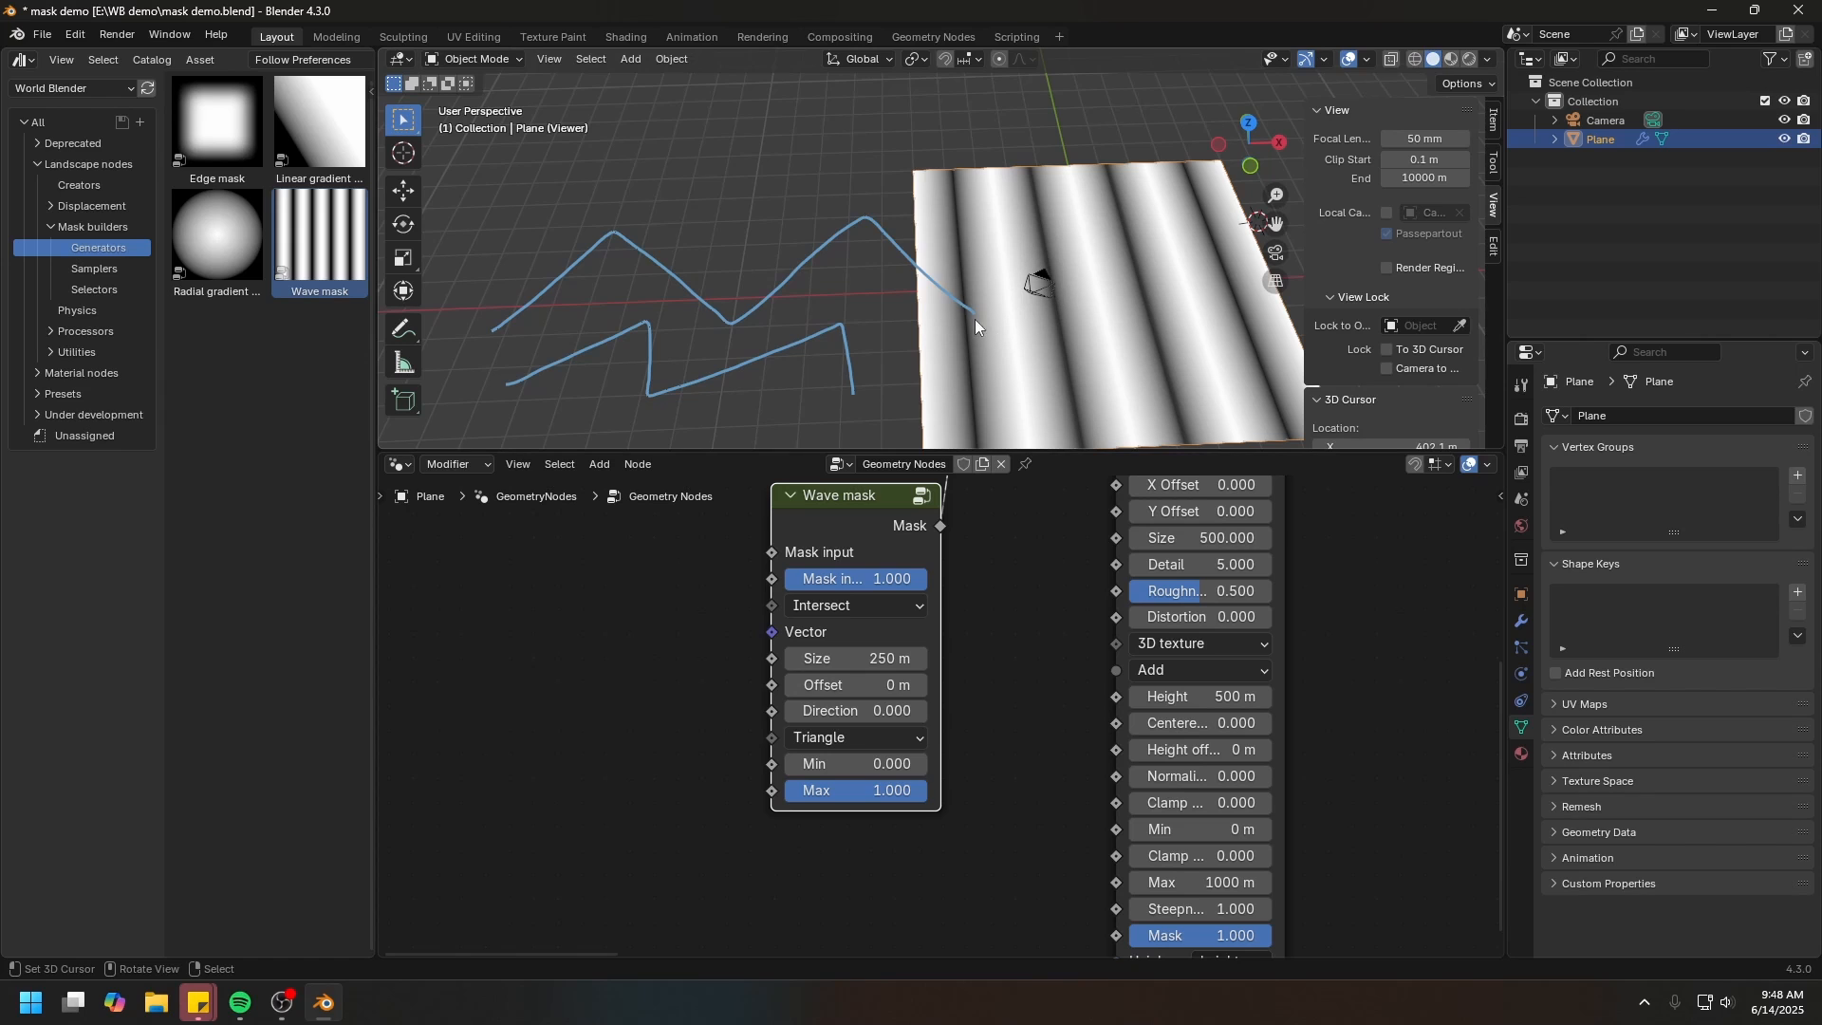
mouse_move(976, 318)
right_down()
mouse_move(801, 265)
mouse_move(494, 329)
right_up()
Try the Saw type on the Wave mask and set it back to Sine
click(842, 738)
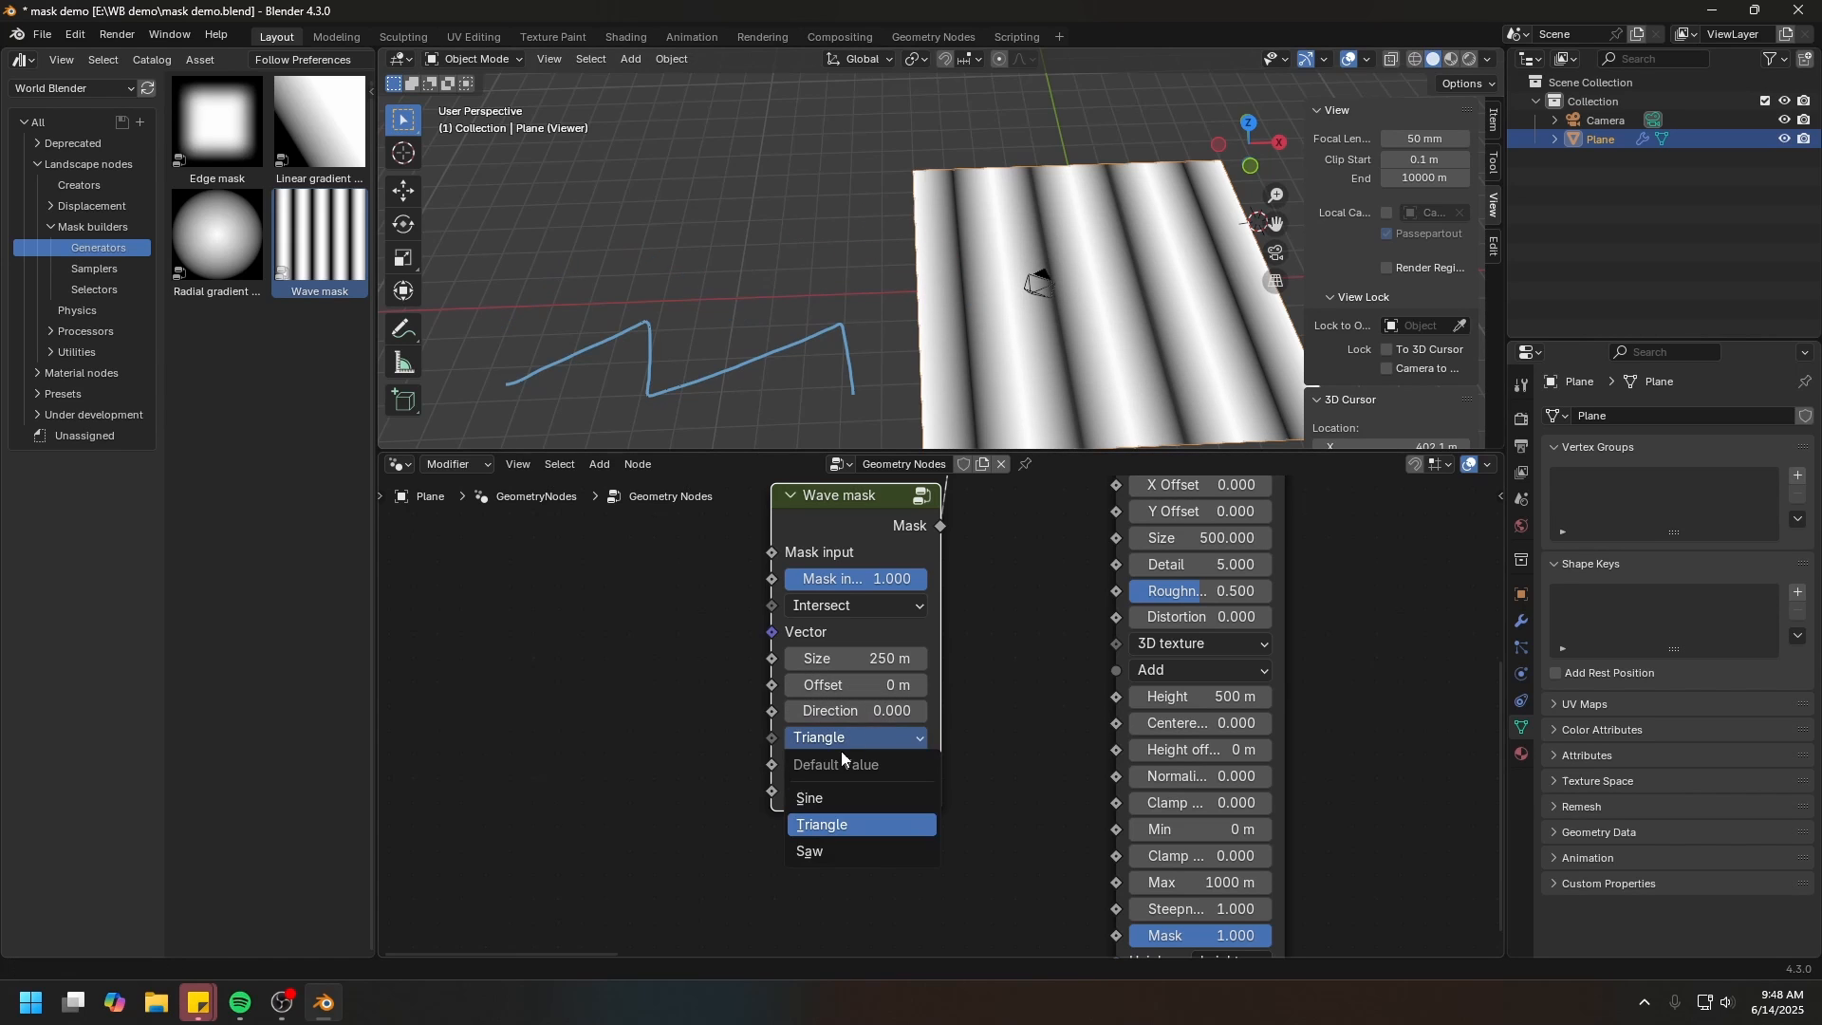
click(811, 856)
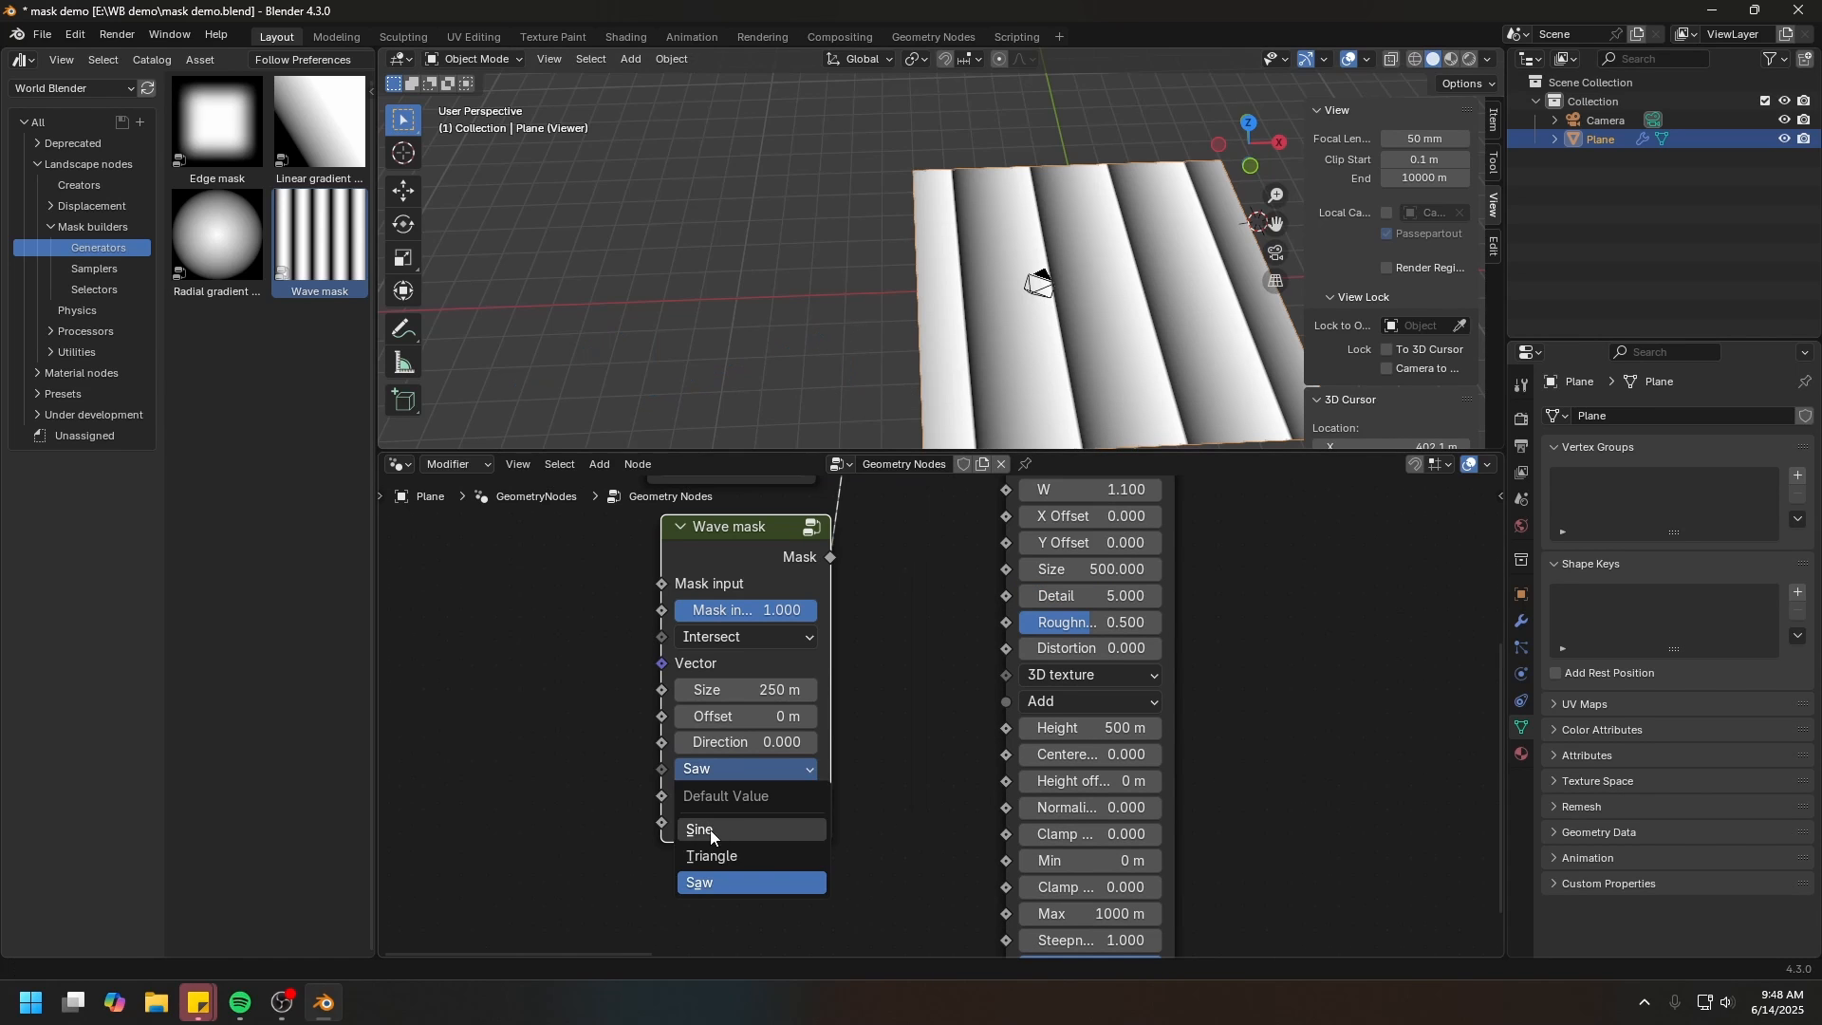
click(710, 830)
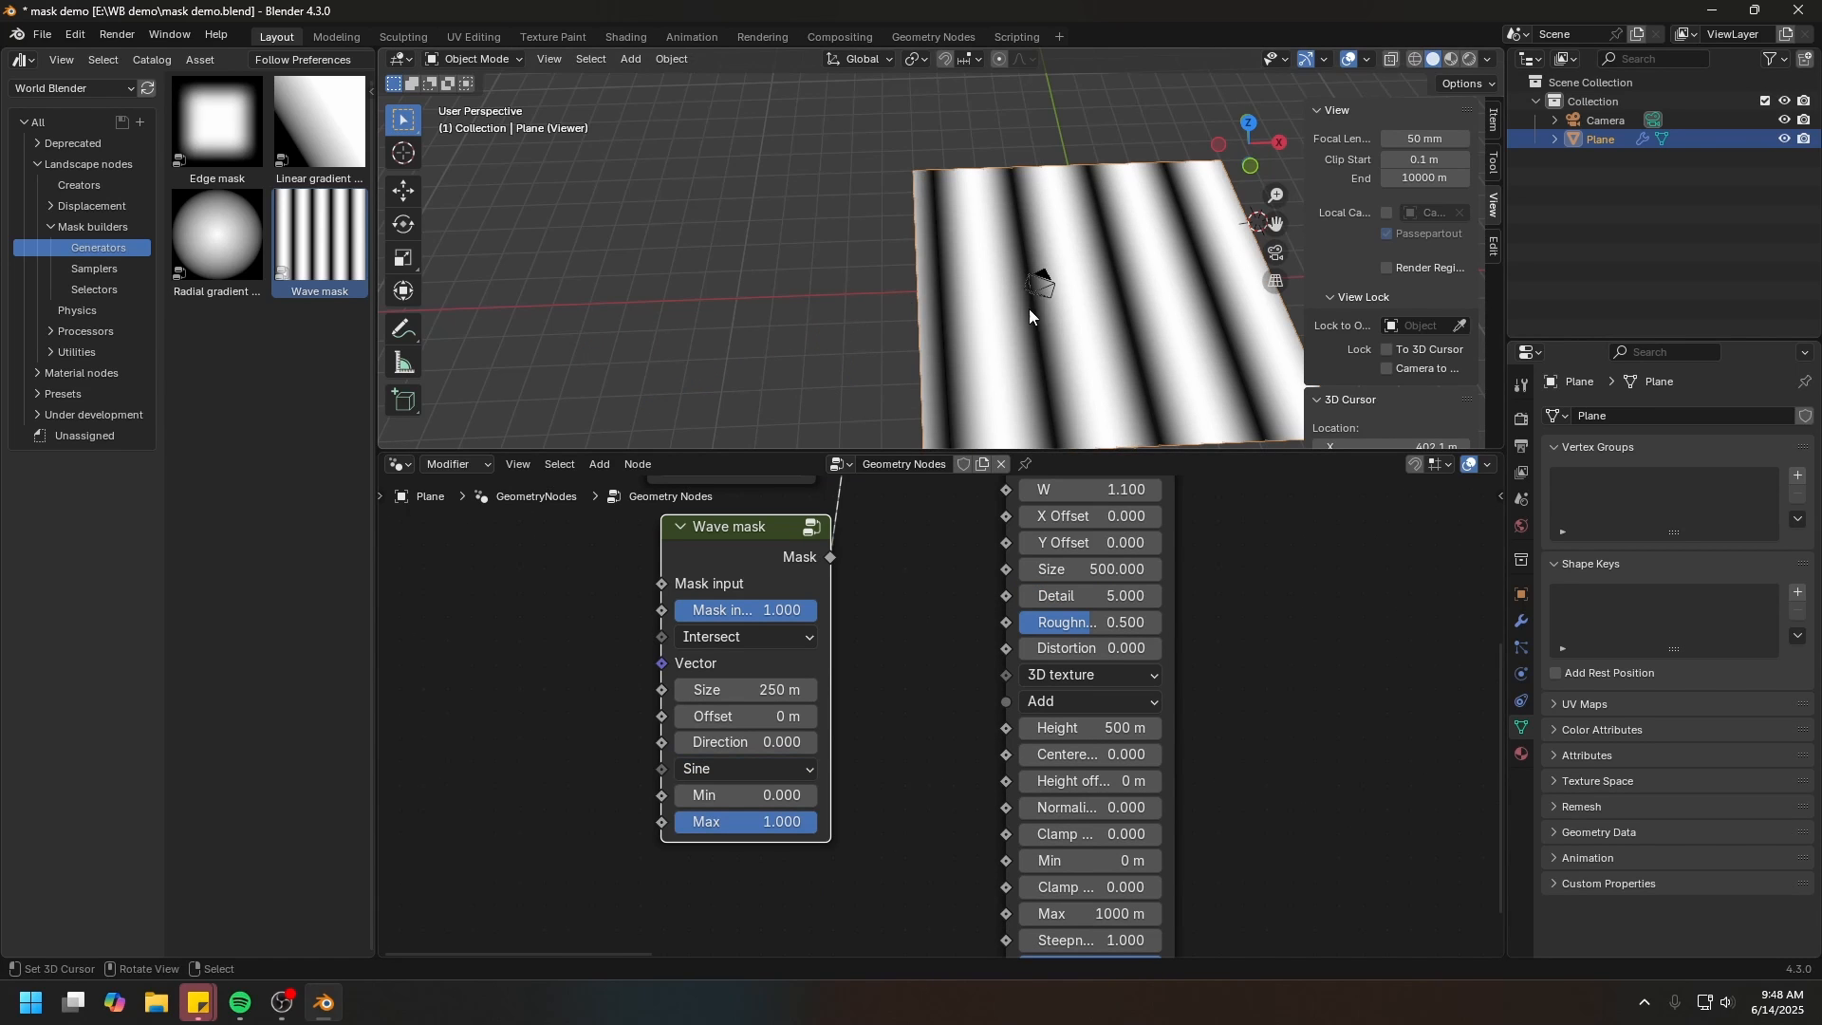
Connect the Wave mask's output to the Mask input of Noise displacement and preview the displaced landscape
middle_drag(811, 626, 828, 538)
scroll(828, 538, down, 1)
drag(780, 503, 712, 774)
drag(786, 754, 1019, 863)
middle_drag(1099, 531, 843, 850)
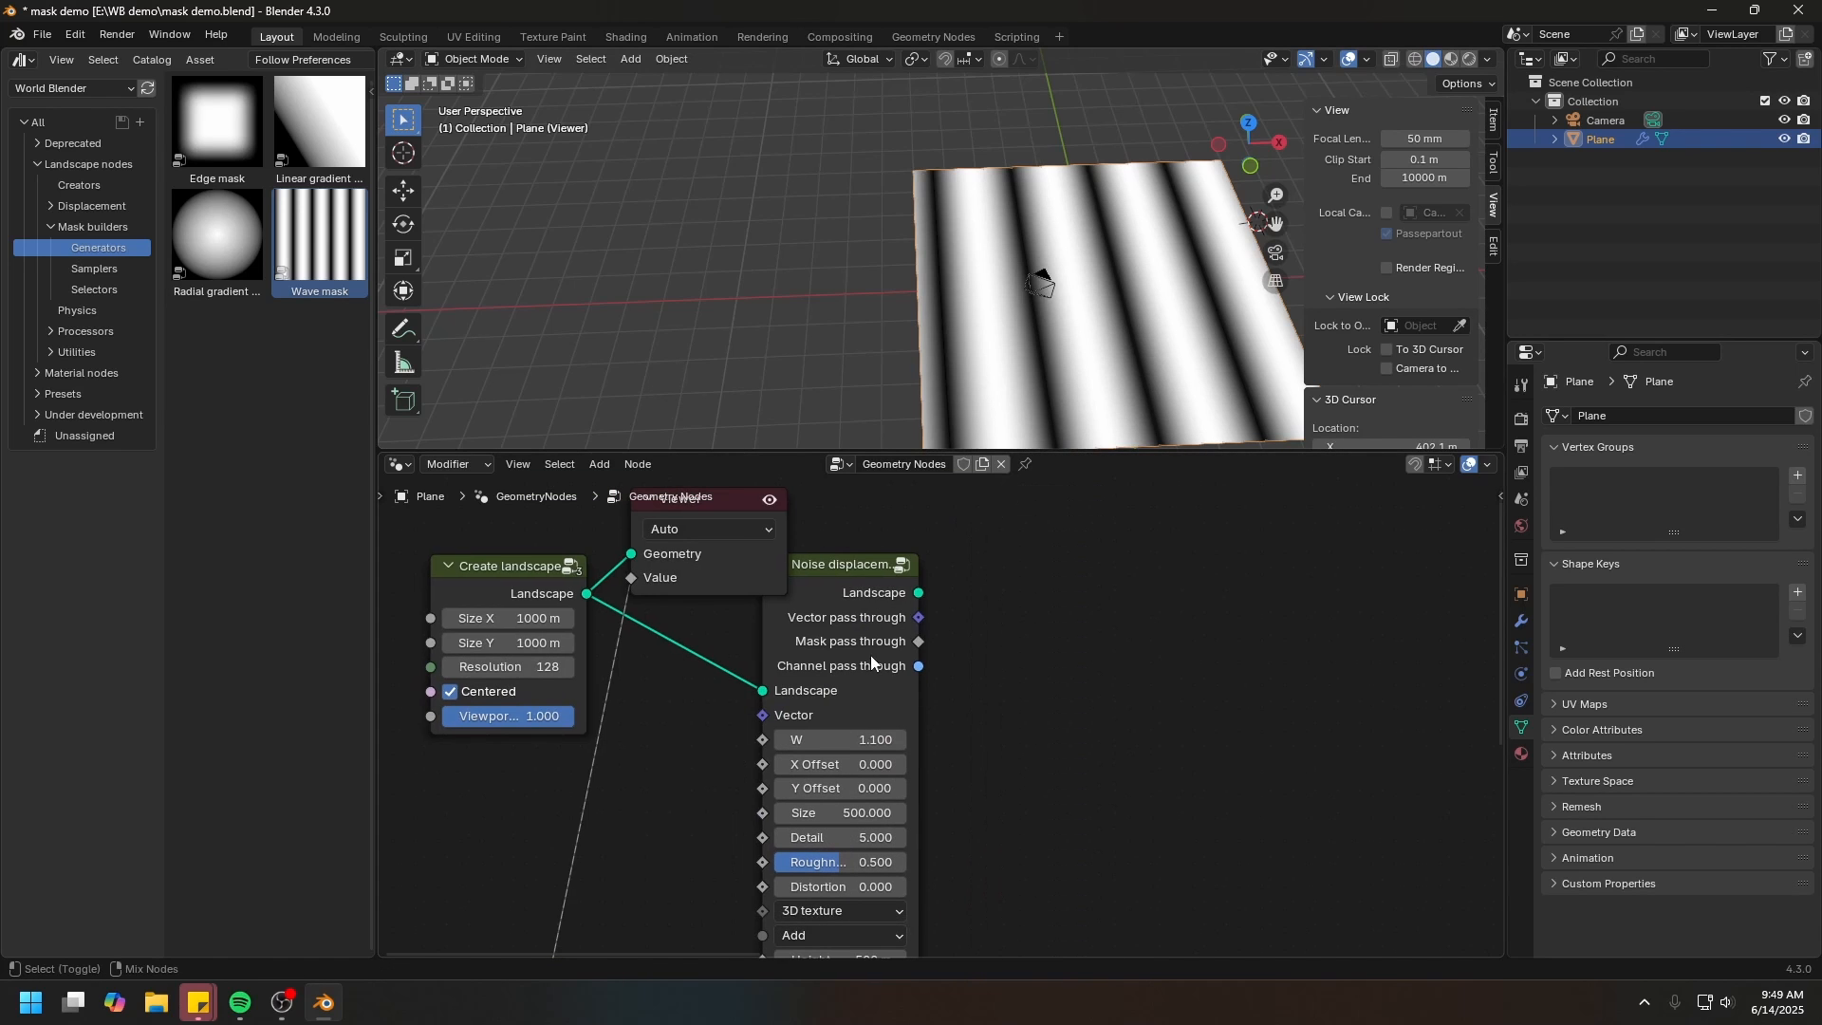
ctrl+shift+click(854, 618)
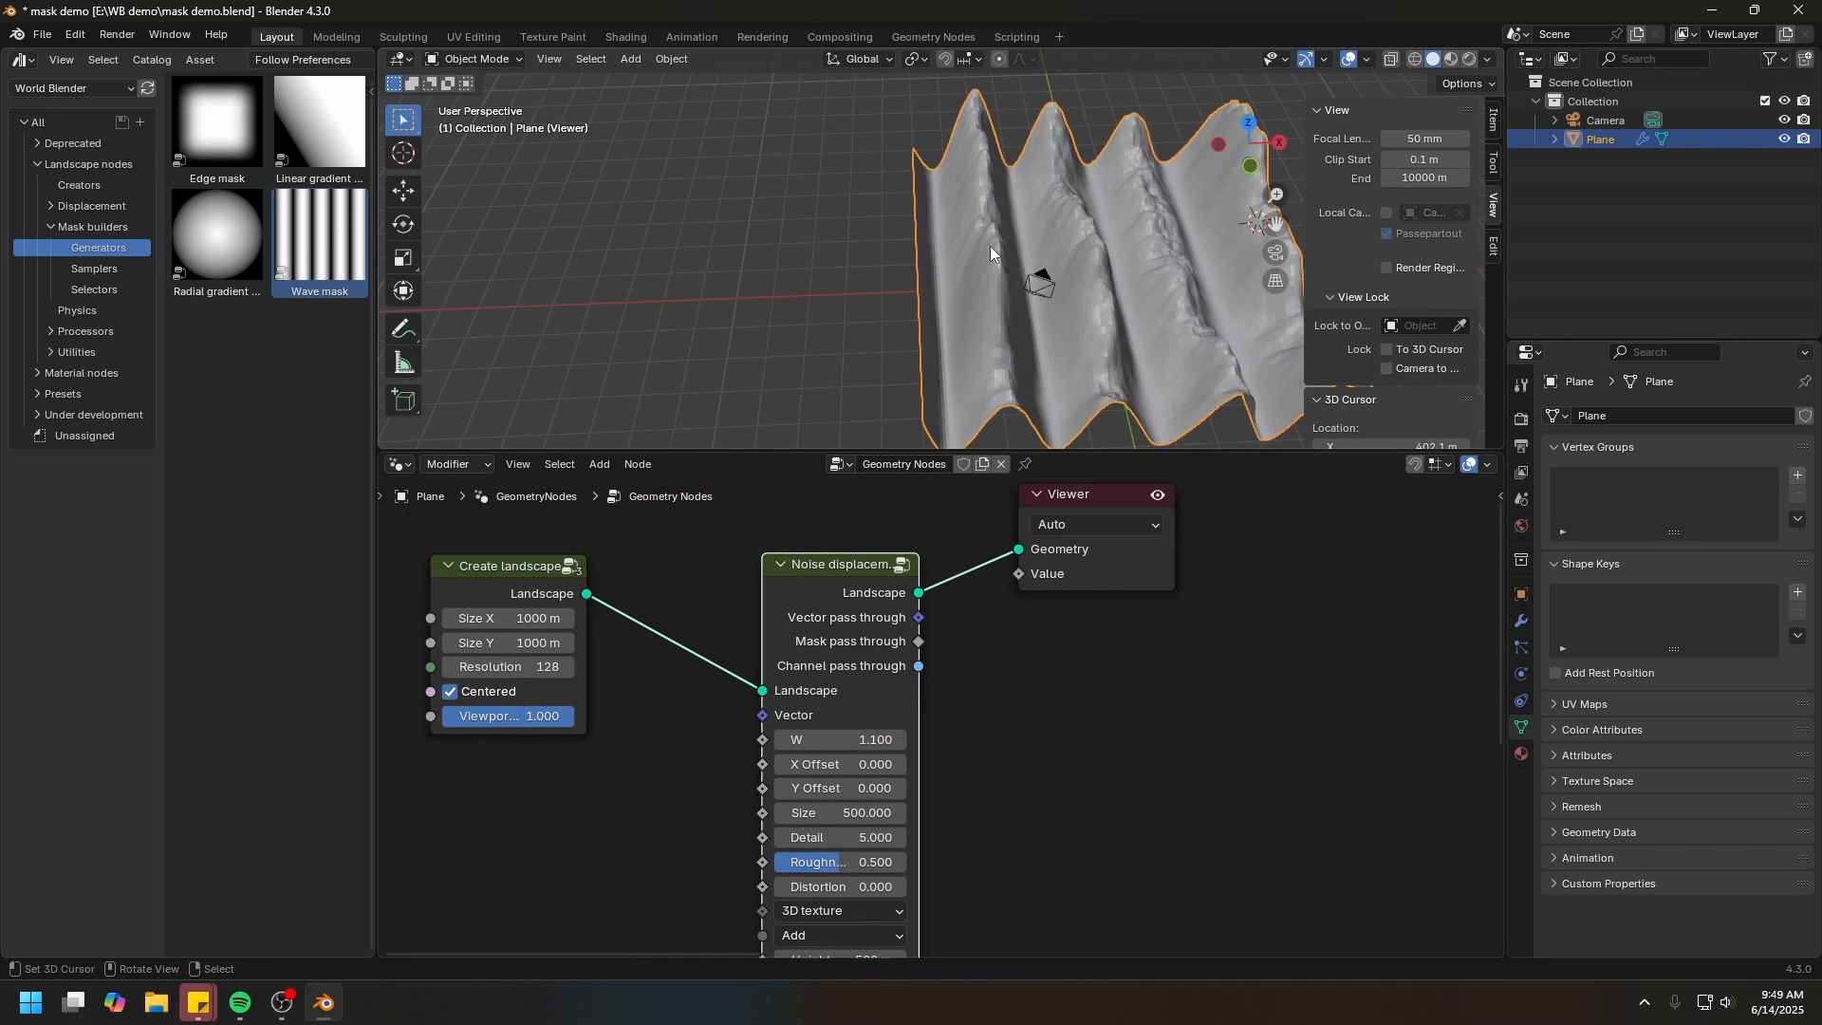
Set the Noise displacement's Height to 156 m
middle_drag(989, 246, 998, 353)
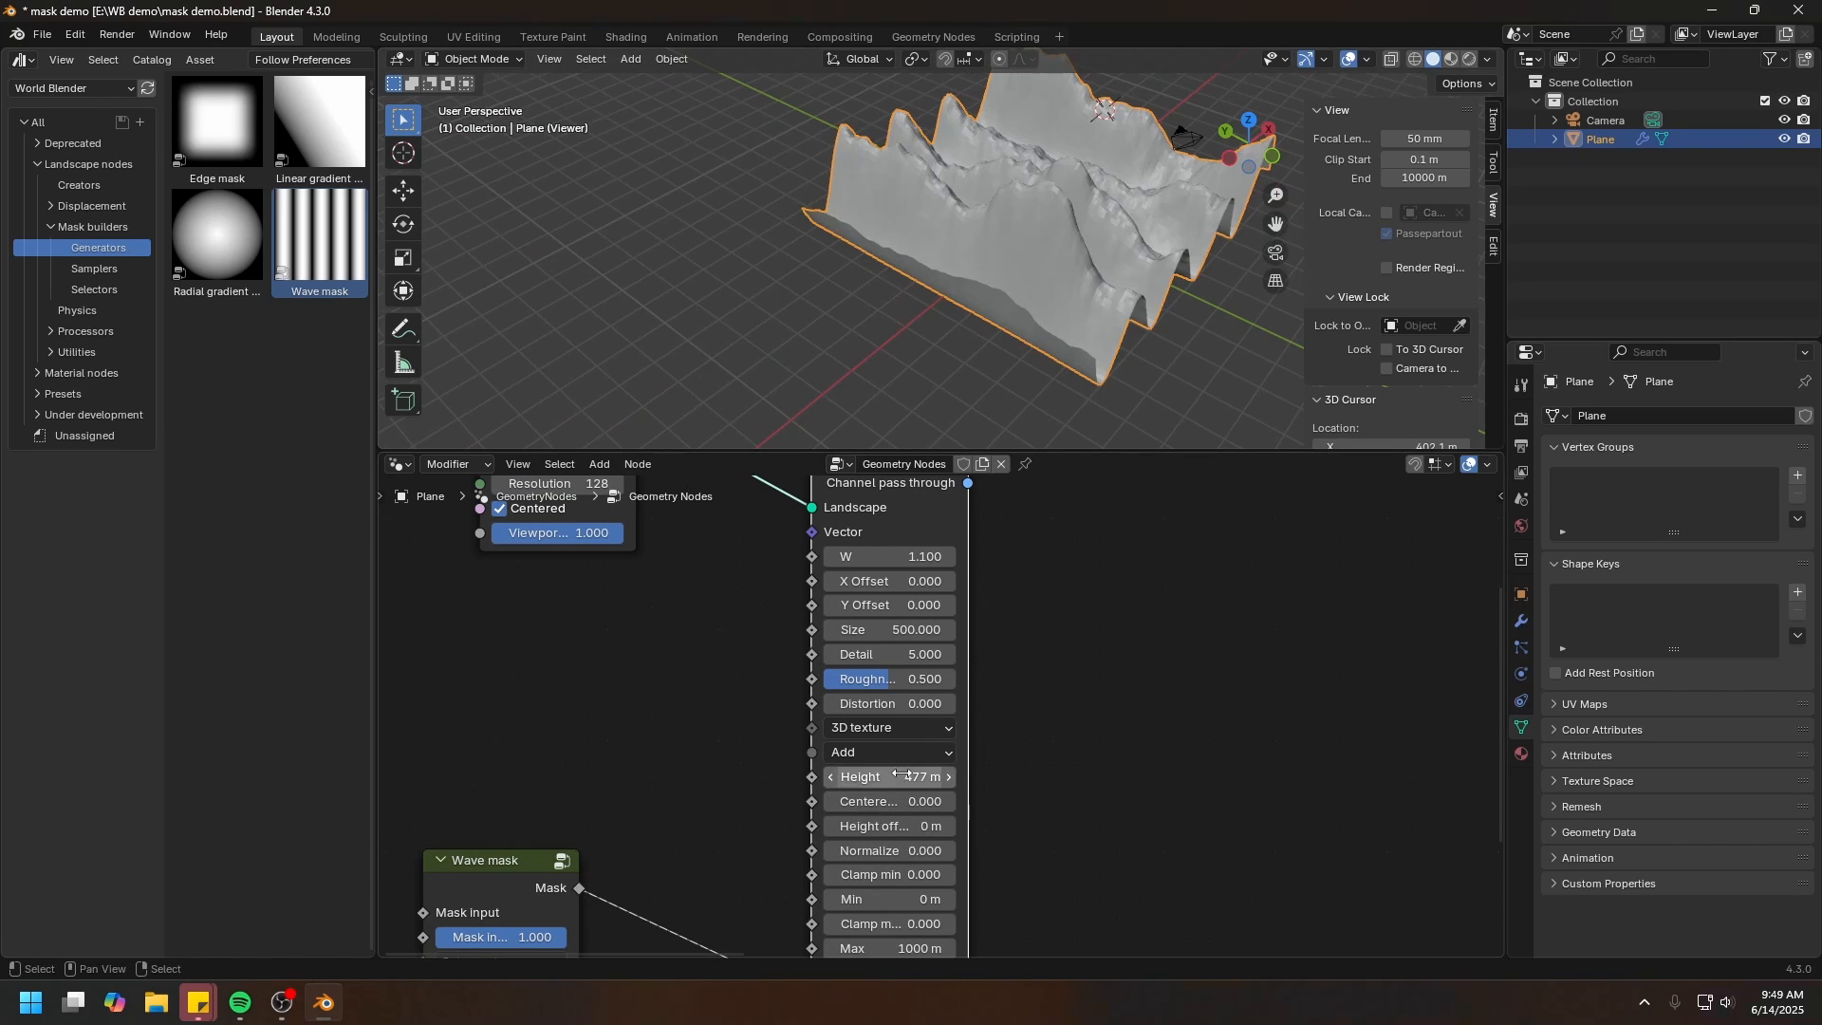
drag(934, 771, 788, 772)
middle_drag(1139, 404, 993, 270)
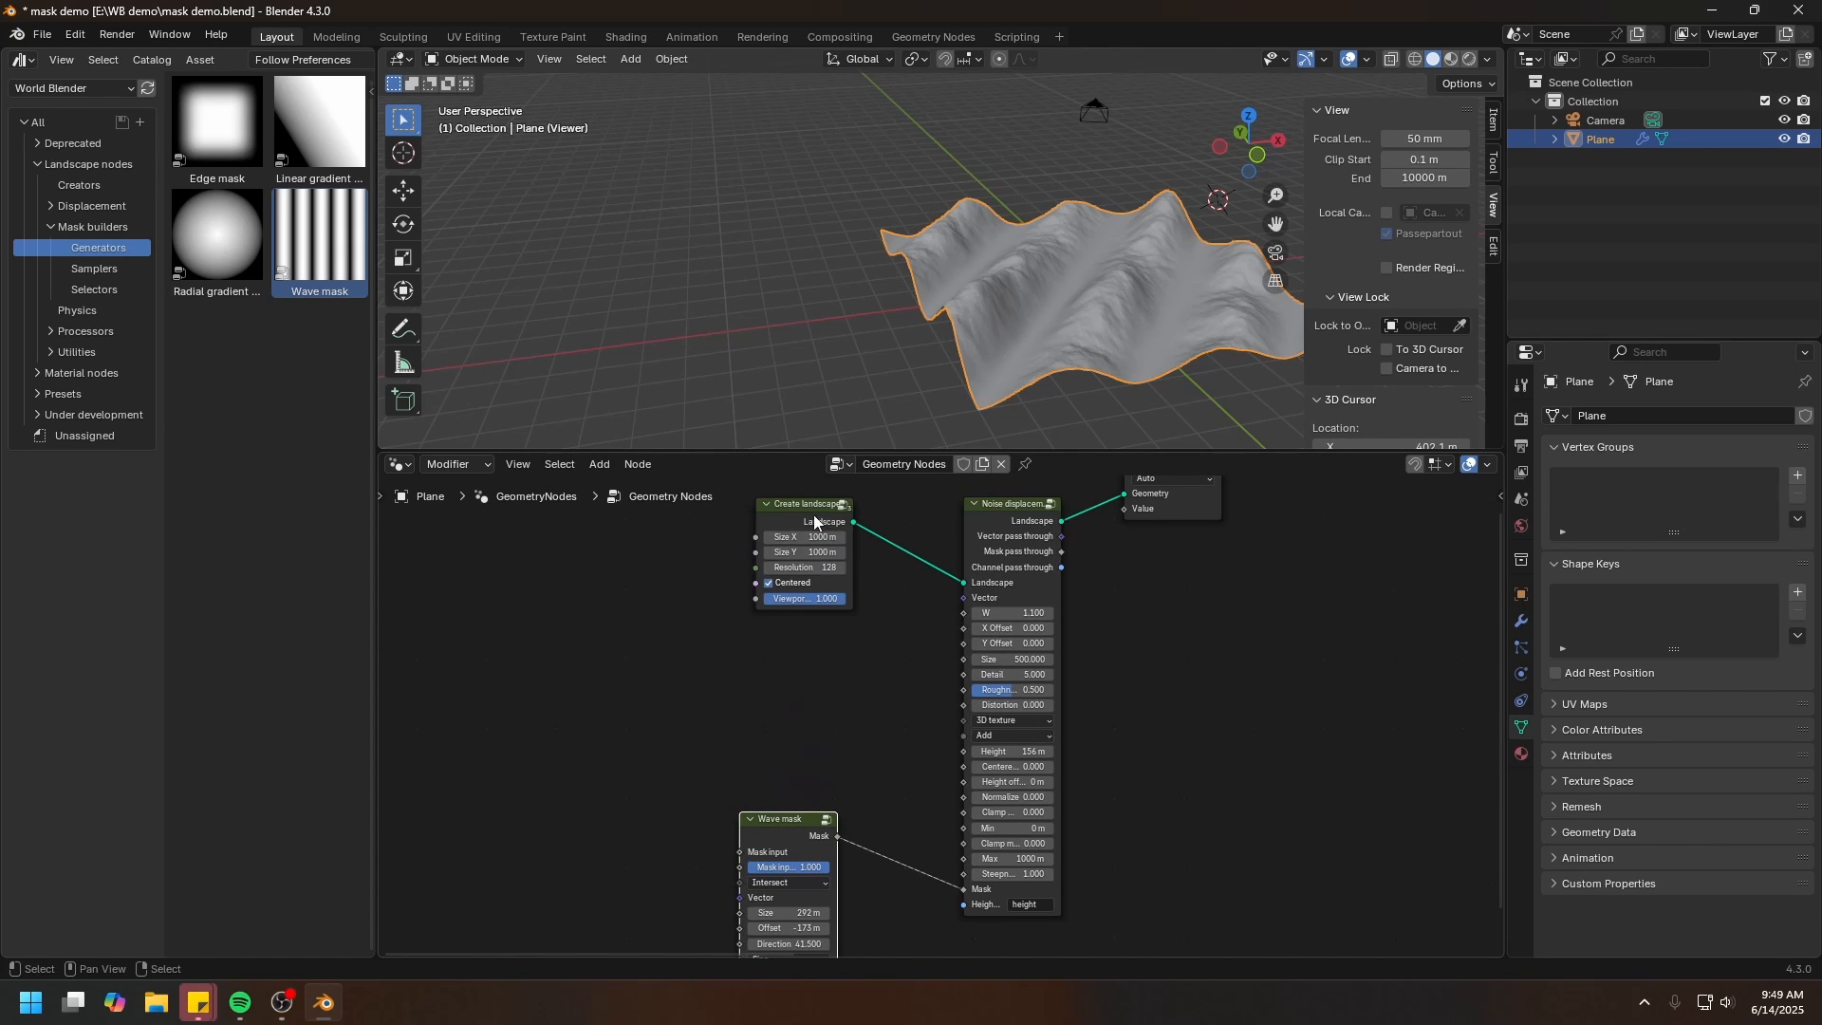
Move Create landscape aside and insert a Warp texture coordinates node between it and Noise displacement
drag(813, 520, 641, 565)
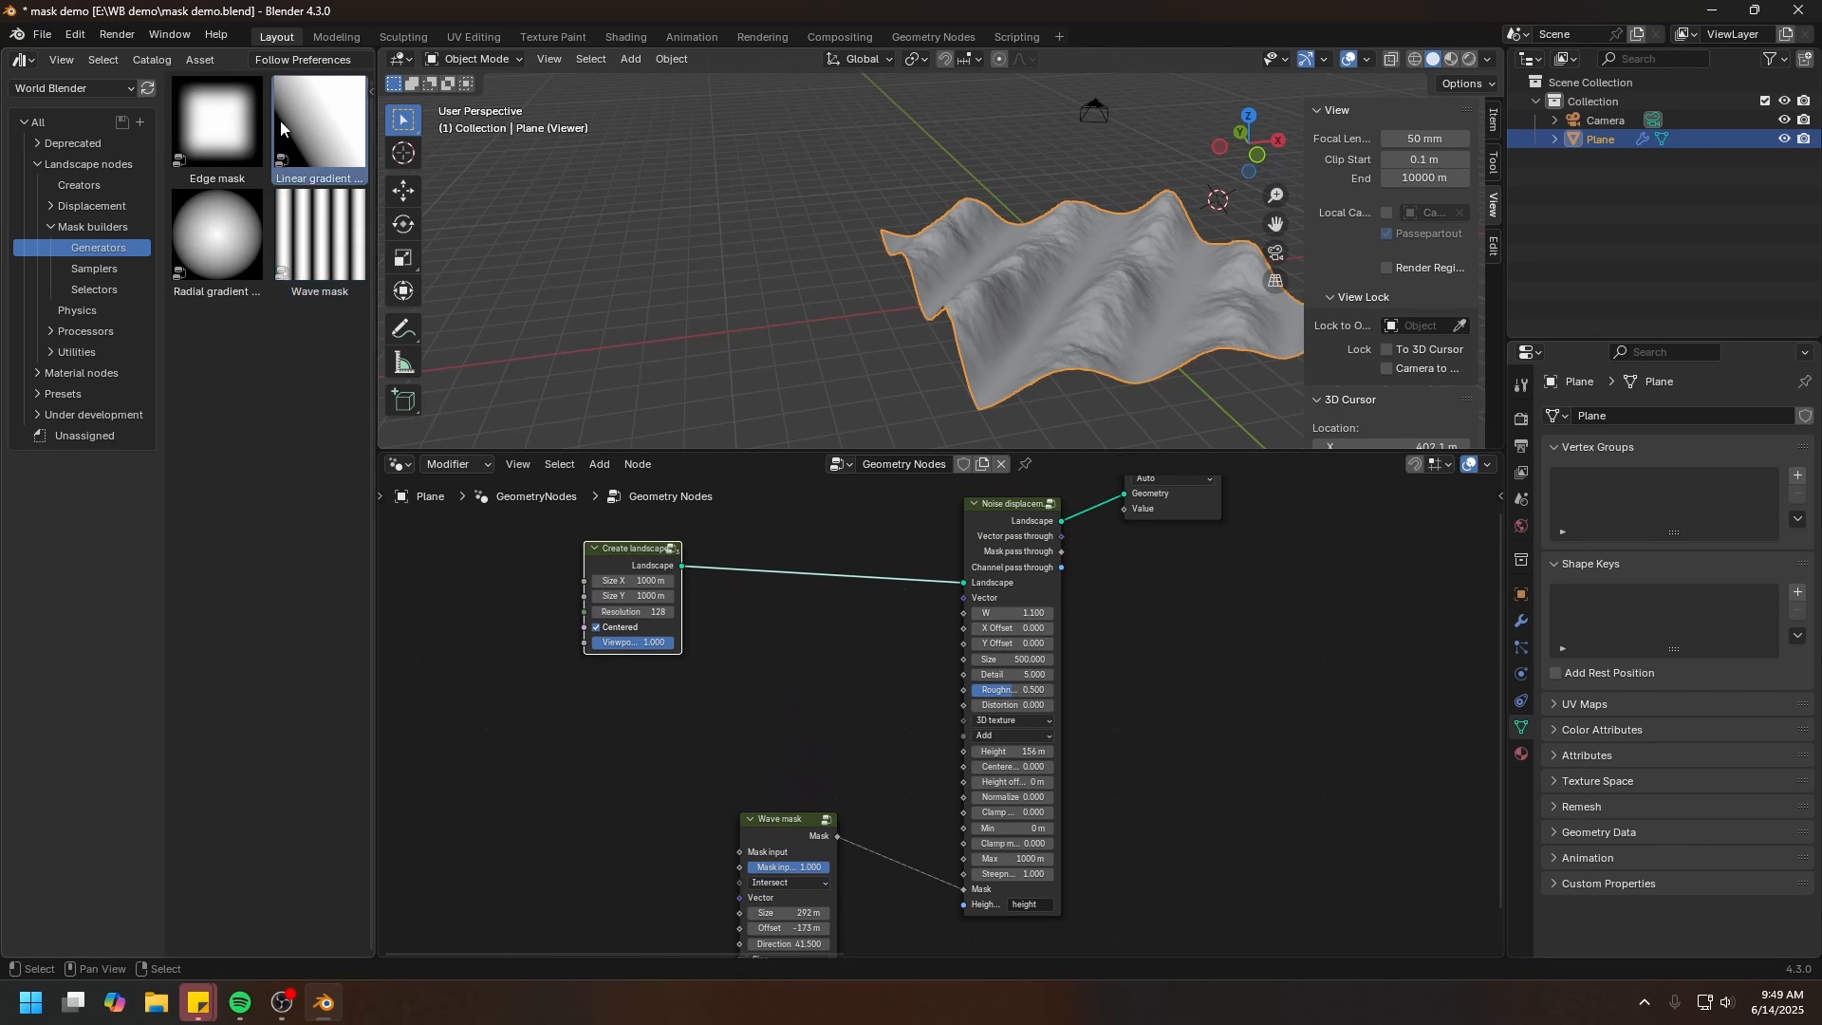
click(320, 128)
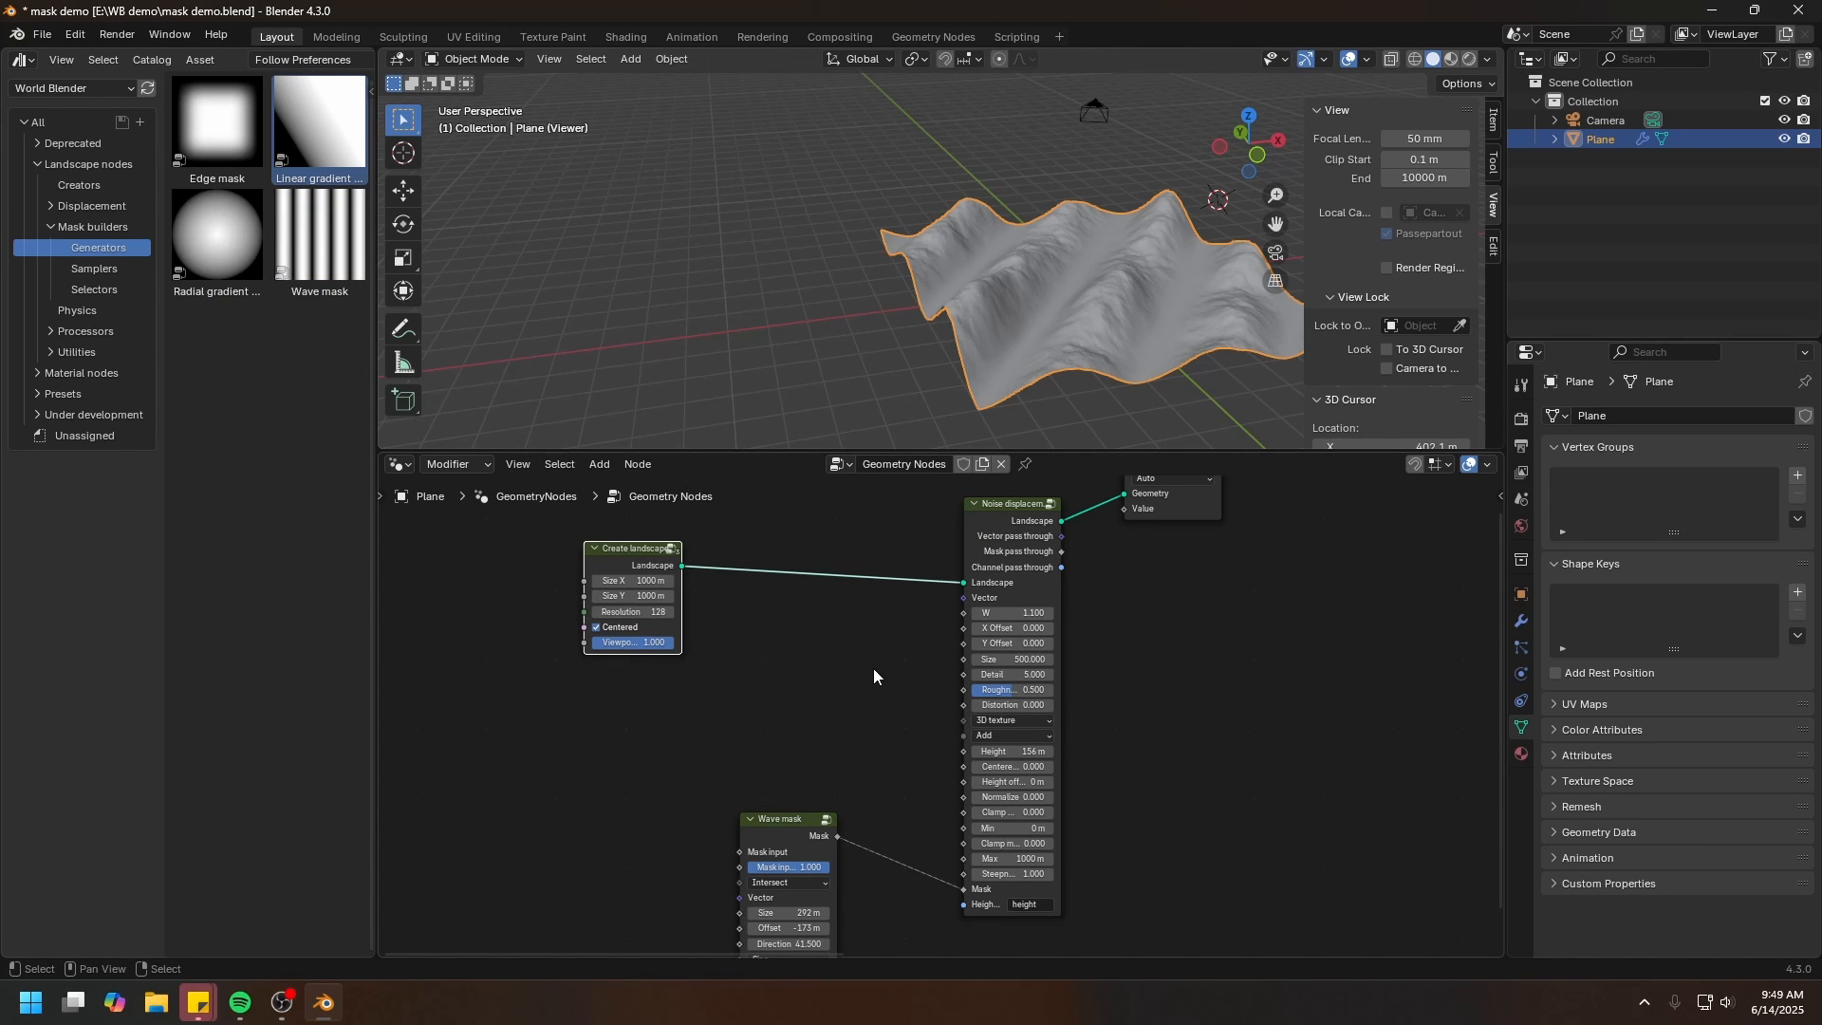
click(50, 331)
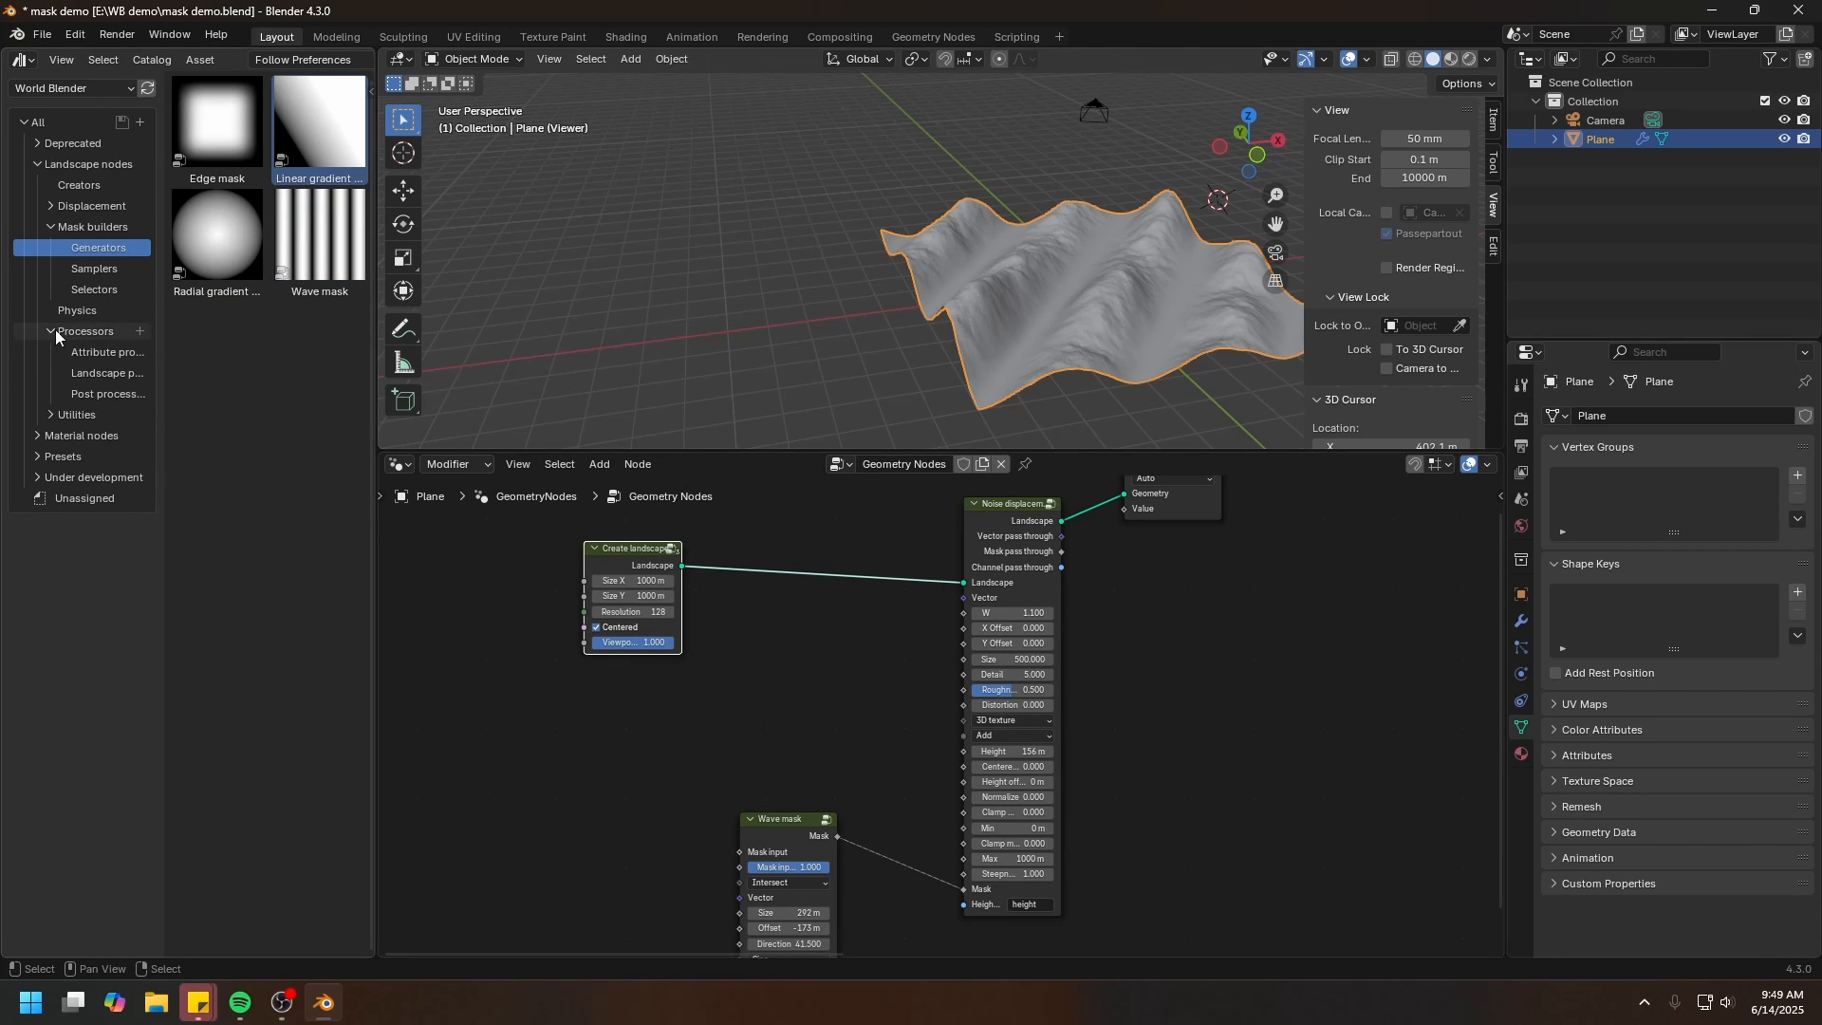
click(98, 373)
drag(230, 701, 819, 556)
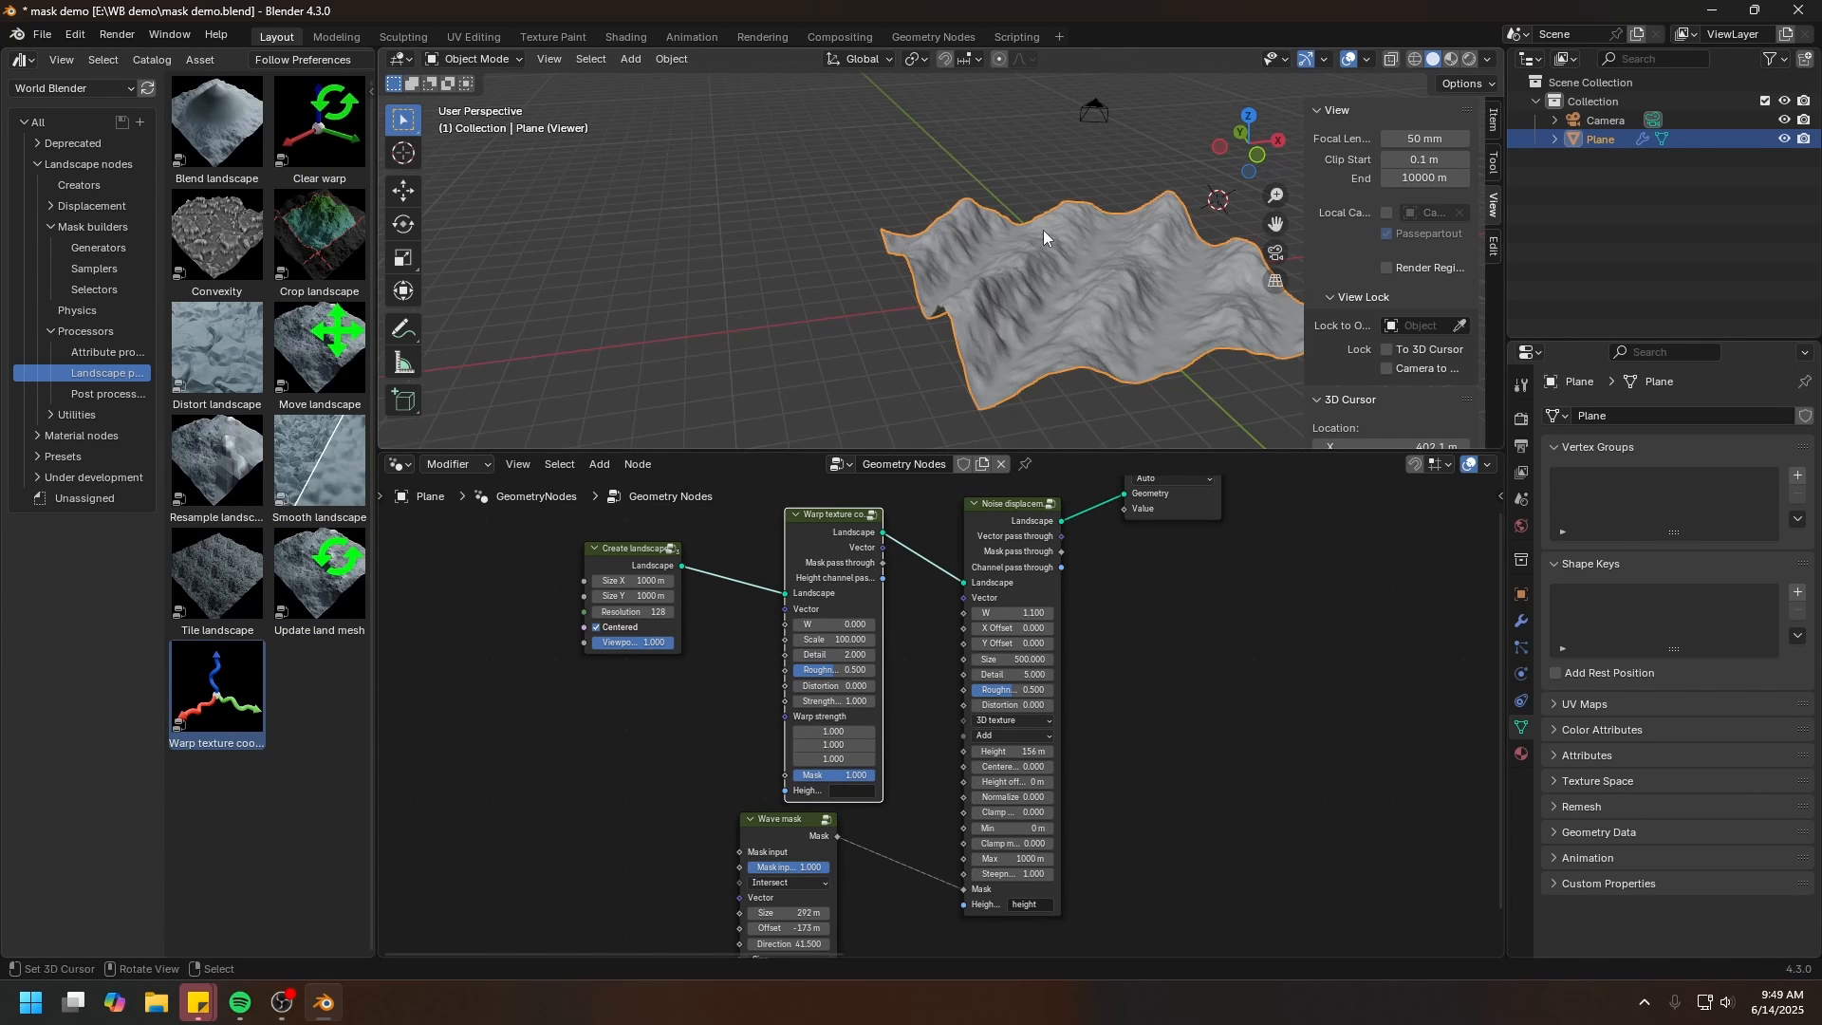
Set the Detail of the Warp texture coordinates node to 4
middle_drag(1043, 229, 969, 322)
scroll(870, 702, up, 2)
scroll(869, 702, up, 1)
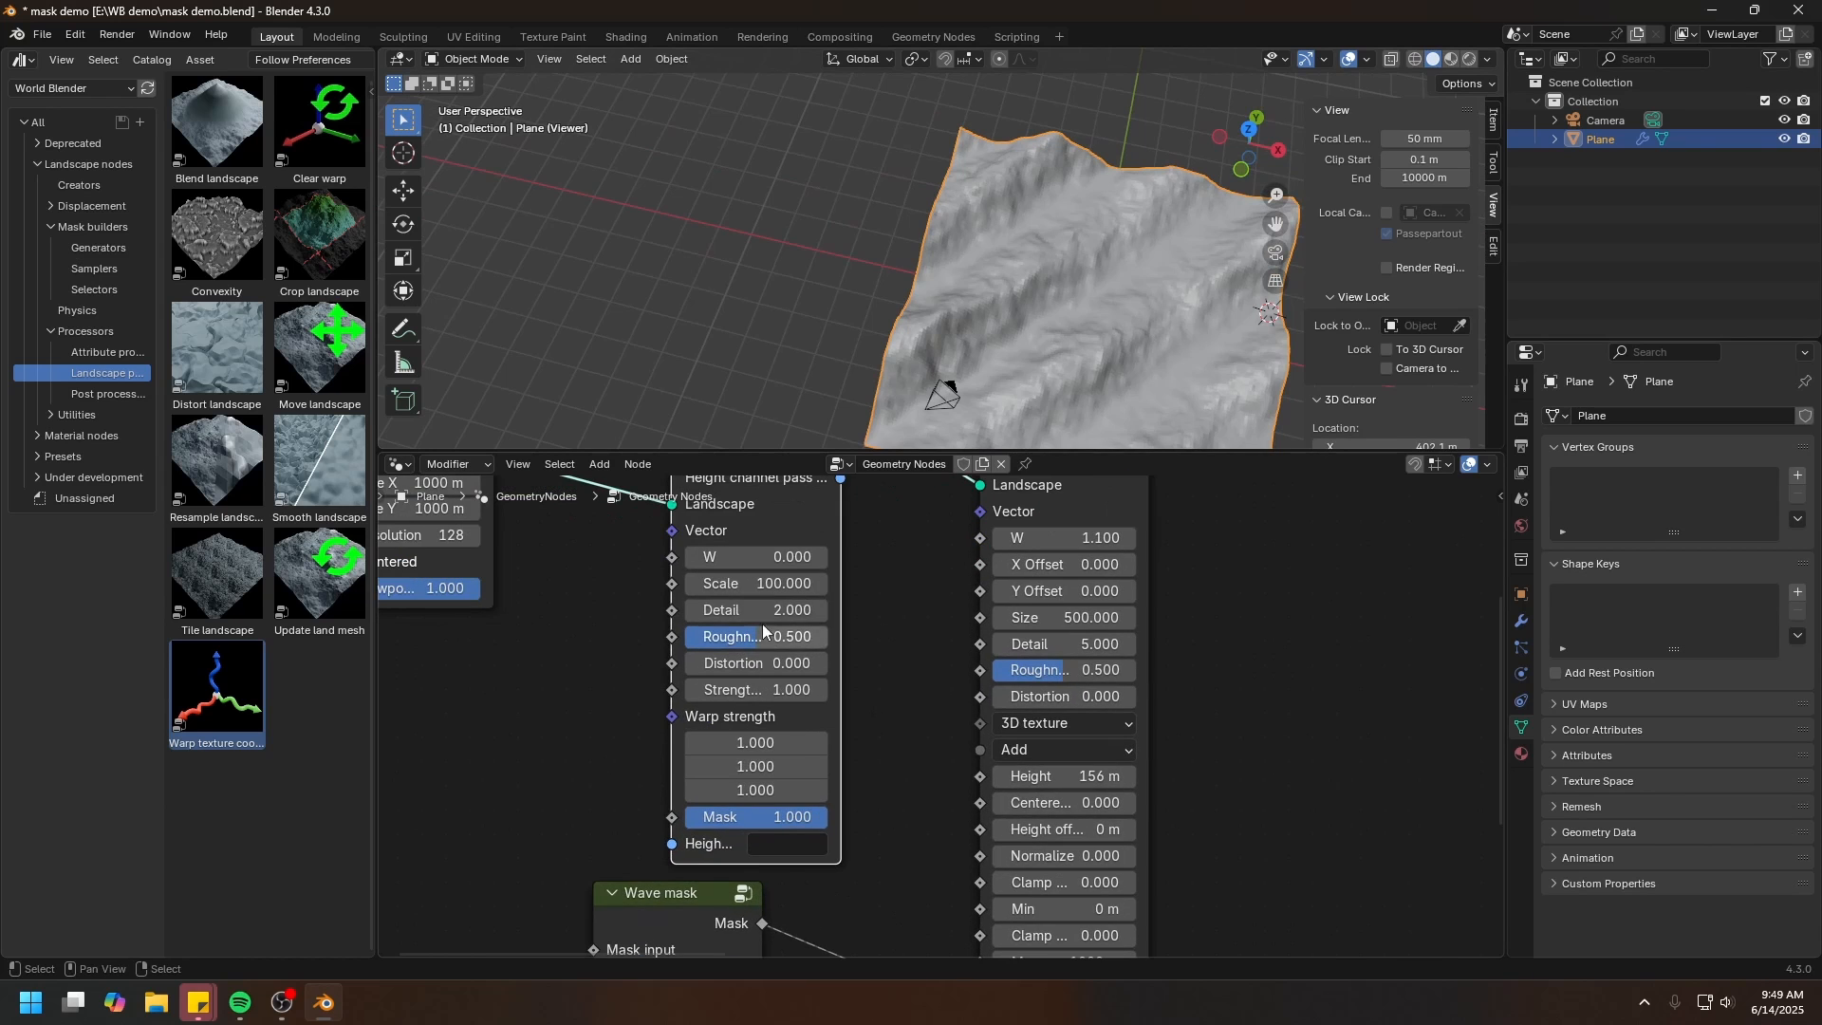
click(806, 610)
text(4)
key(Return)
middle_drag(987, 379, 1023, 349)
Preview the Wave mask on the landscape and set the Warp texture coordinates node's Scale to 300
middle_drag(692, 871, 776, 641)
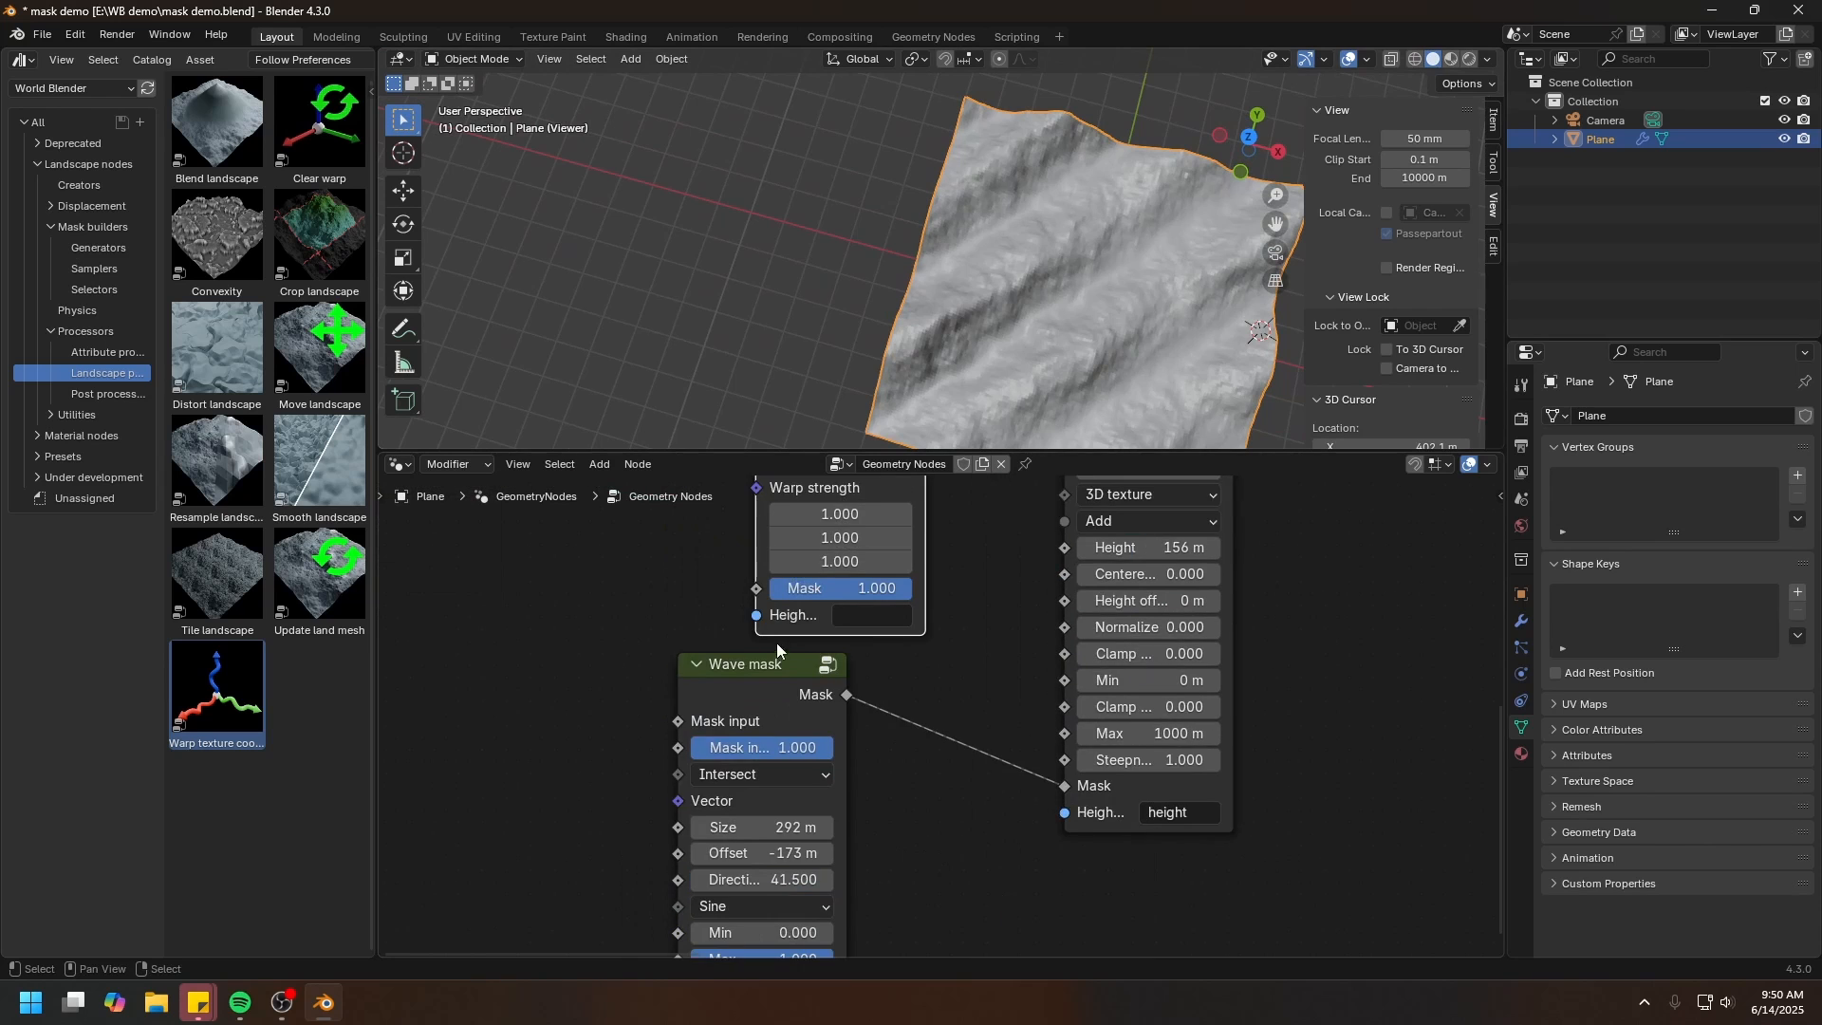
scroll(771, 664, down, 2)
ctrl+shift+click(782, 686)
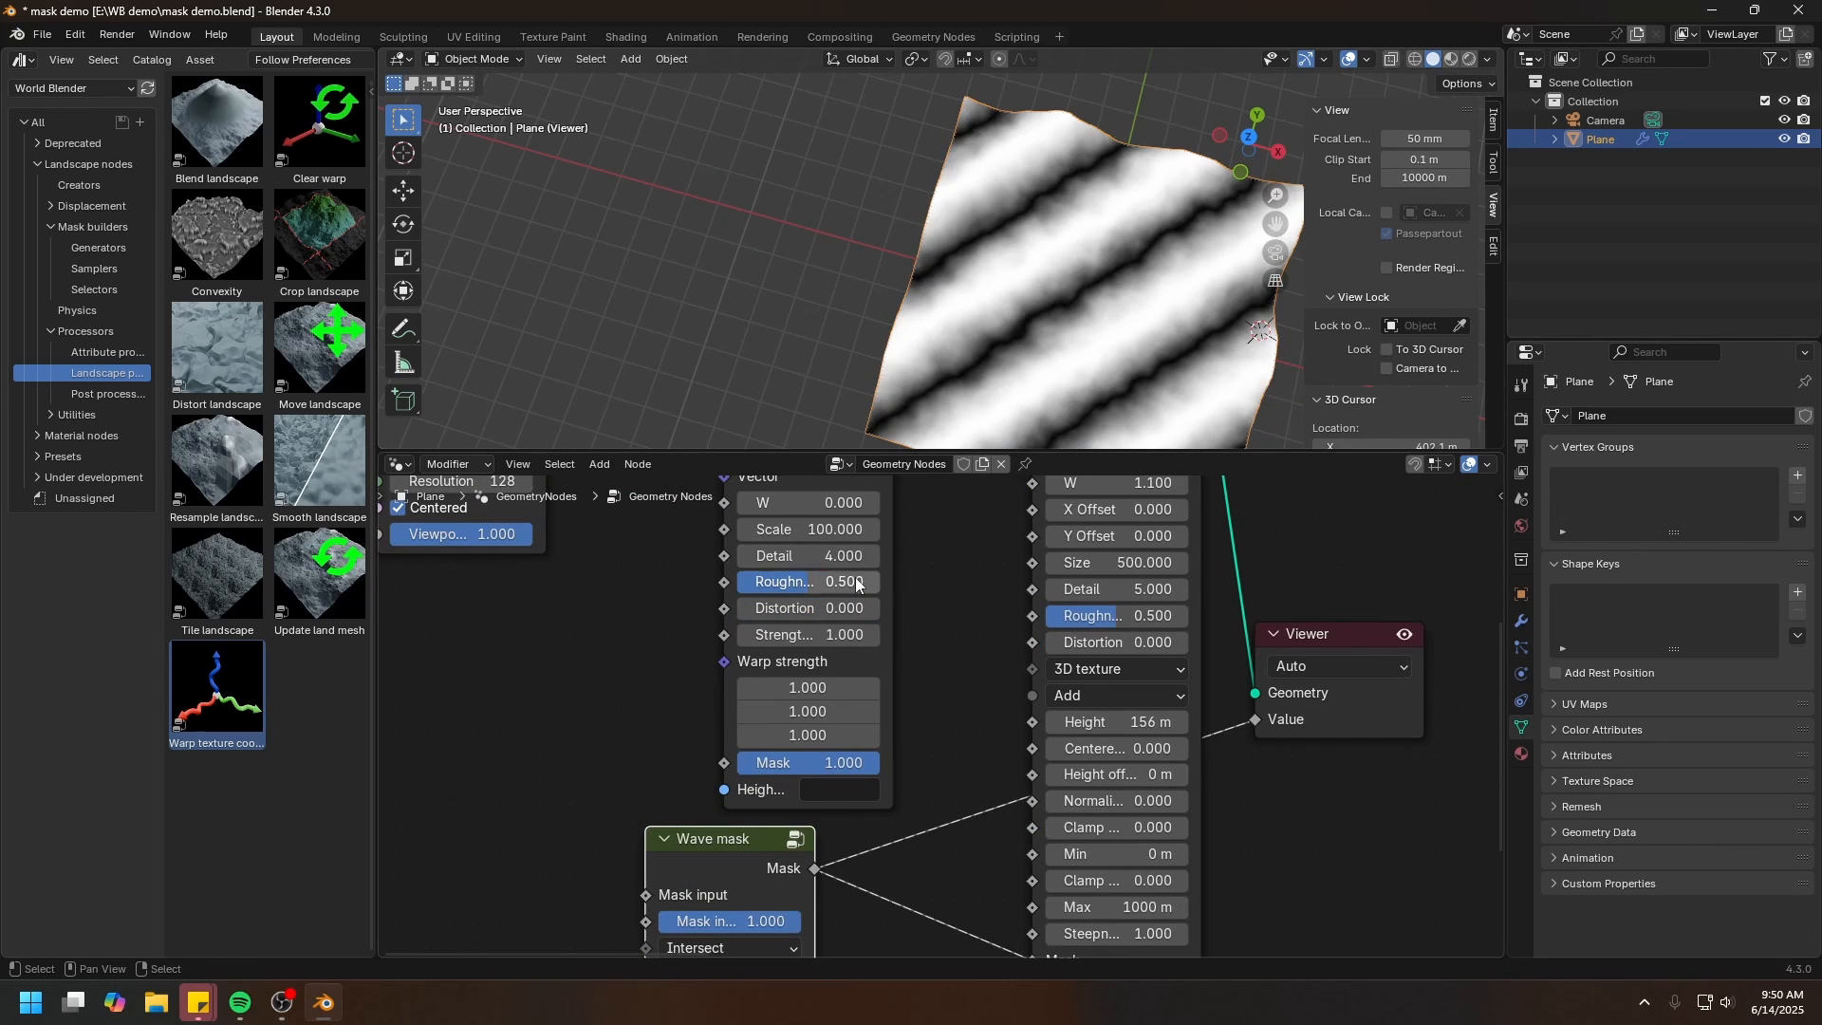
middle_drag(826, 530, 825, 573)
click(795, 570)
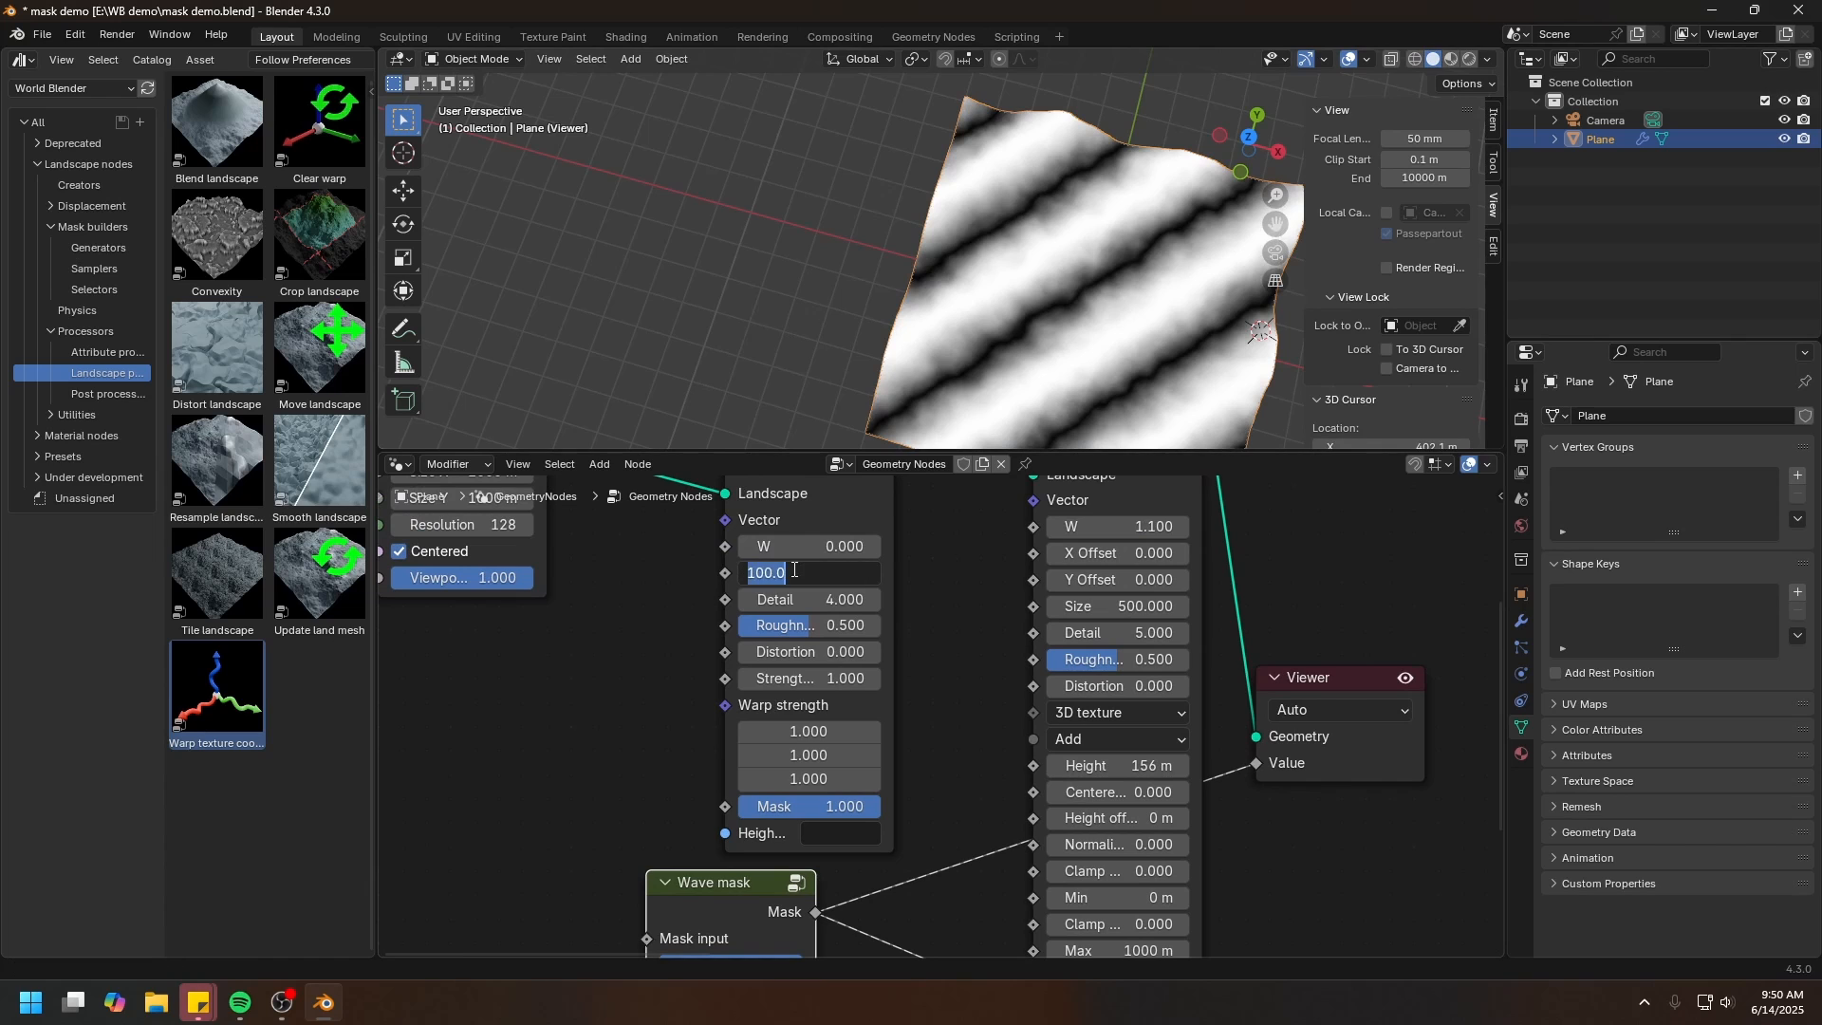
text(300)
key(Return)
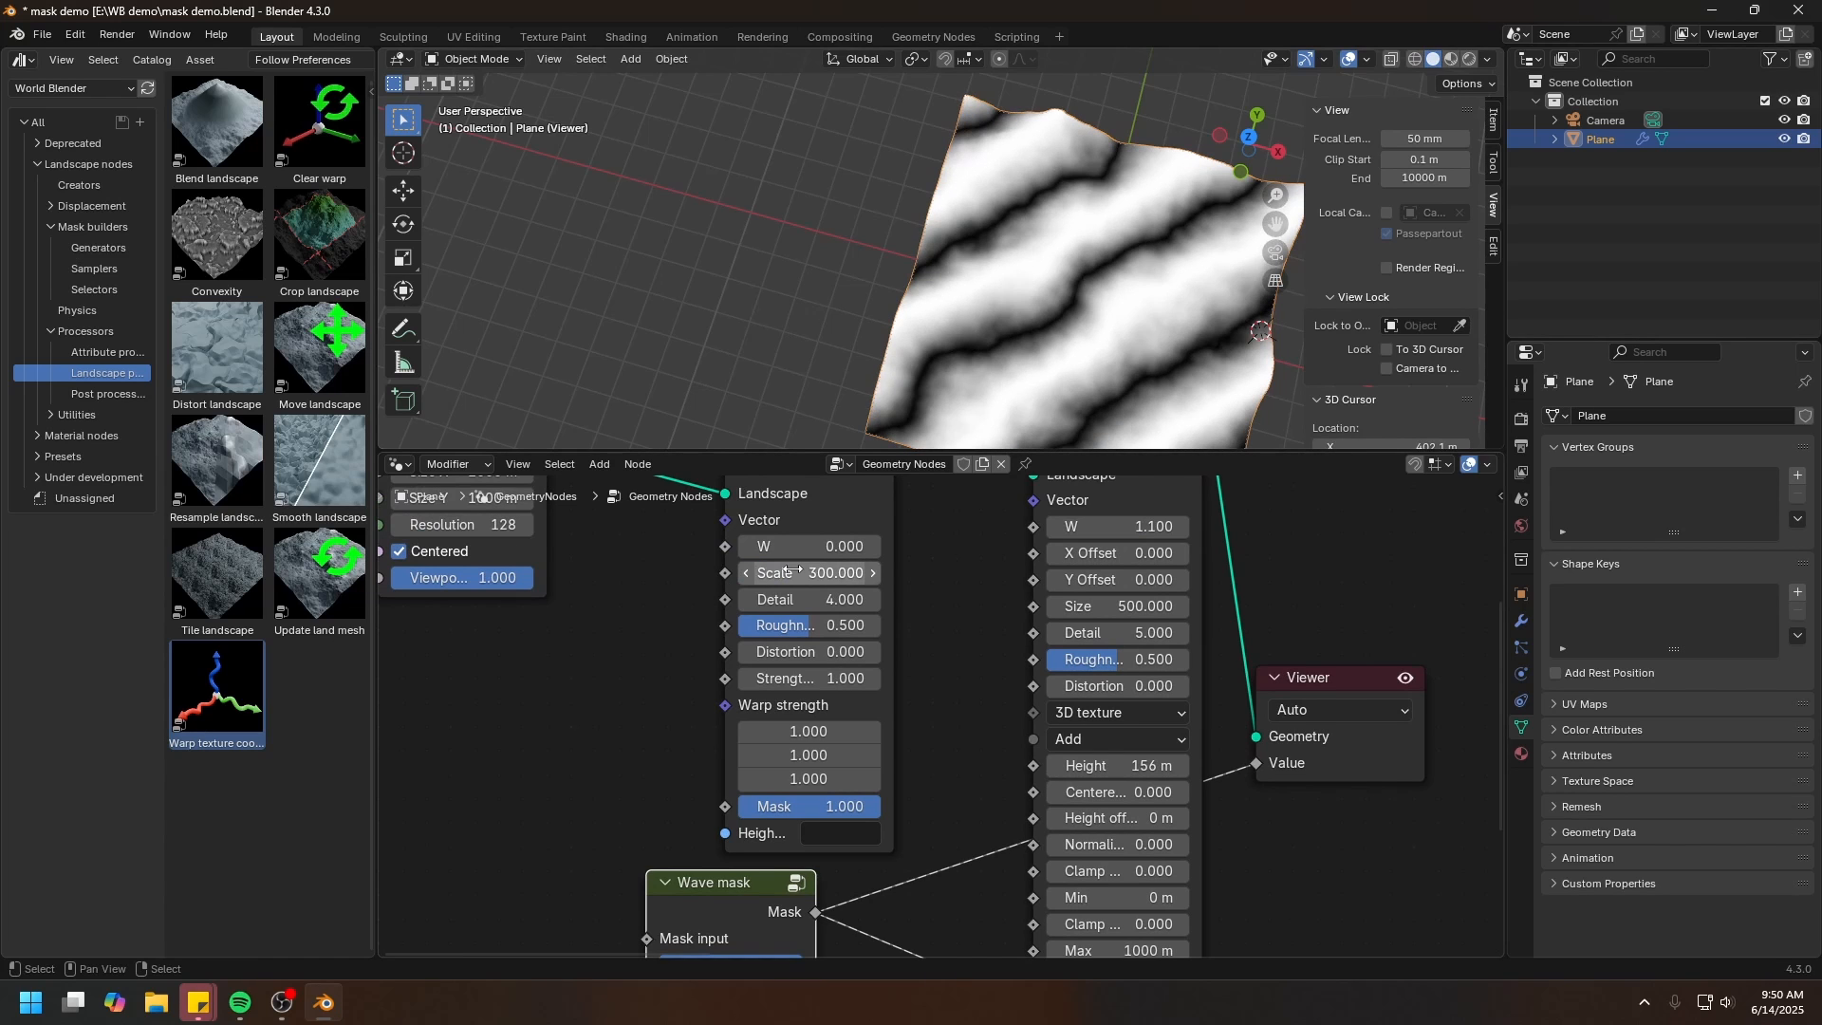
Set the Warp texture coordinates node's Detail to 6 and its Strength to 2
click(812, 600)
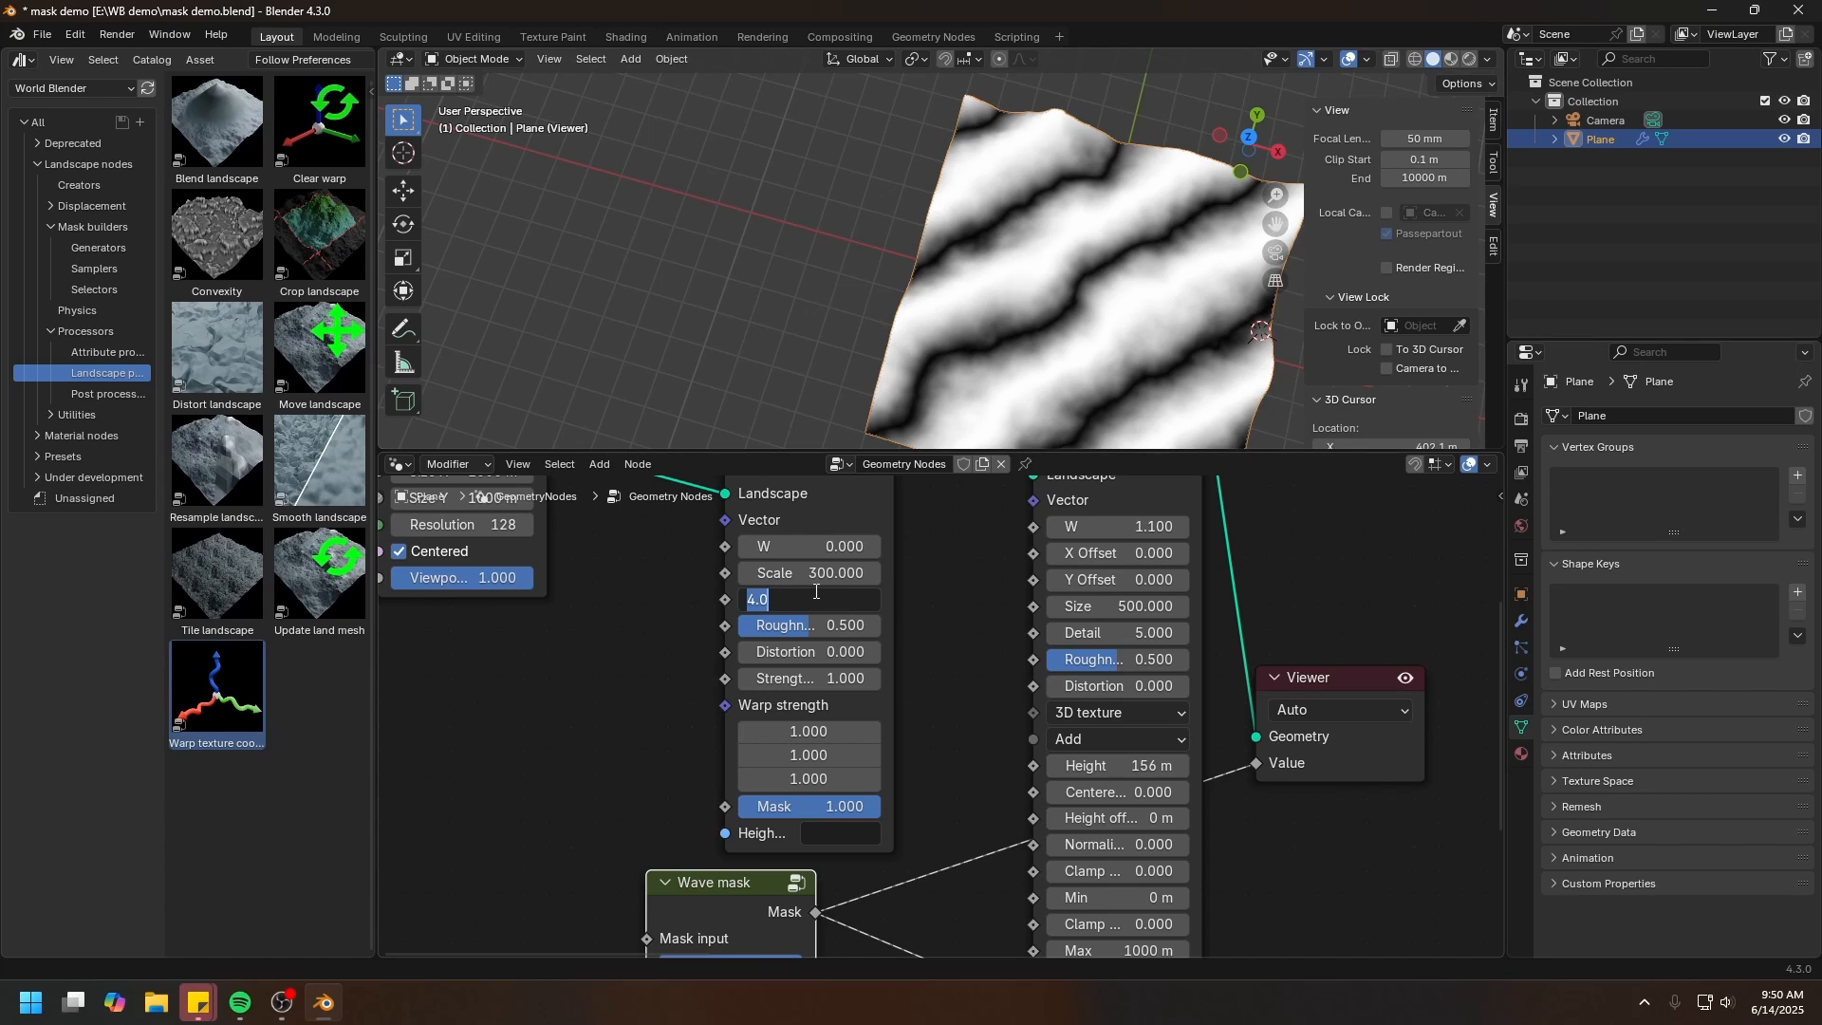
text(6)
key(Return)
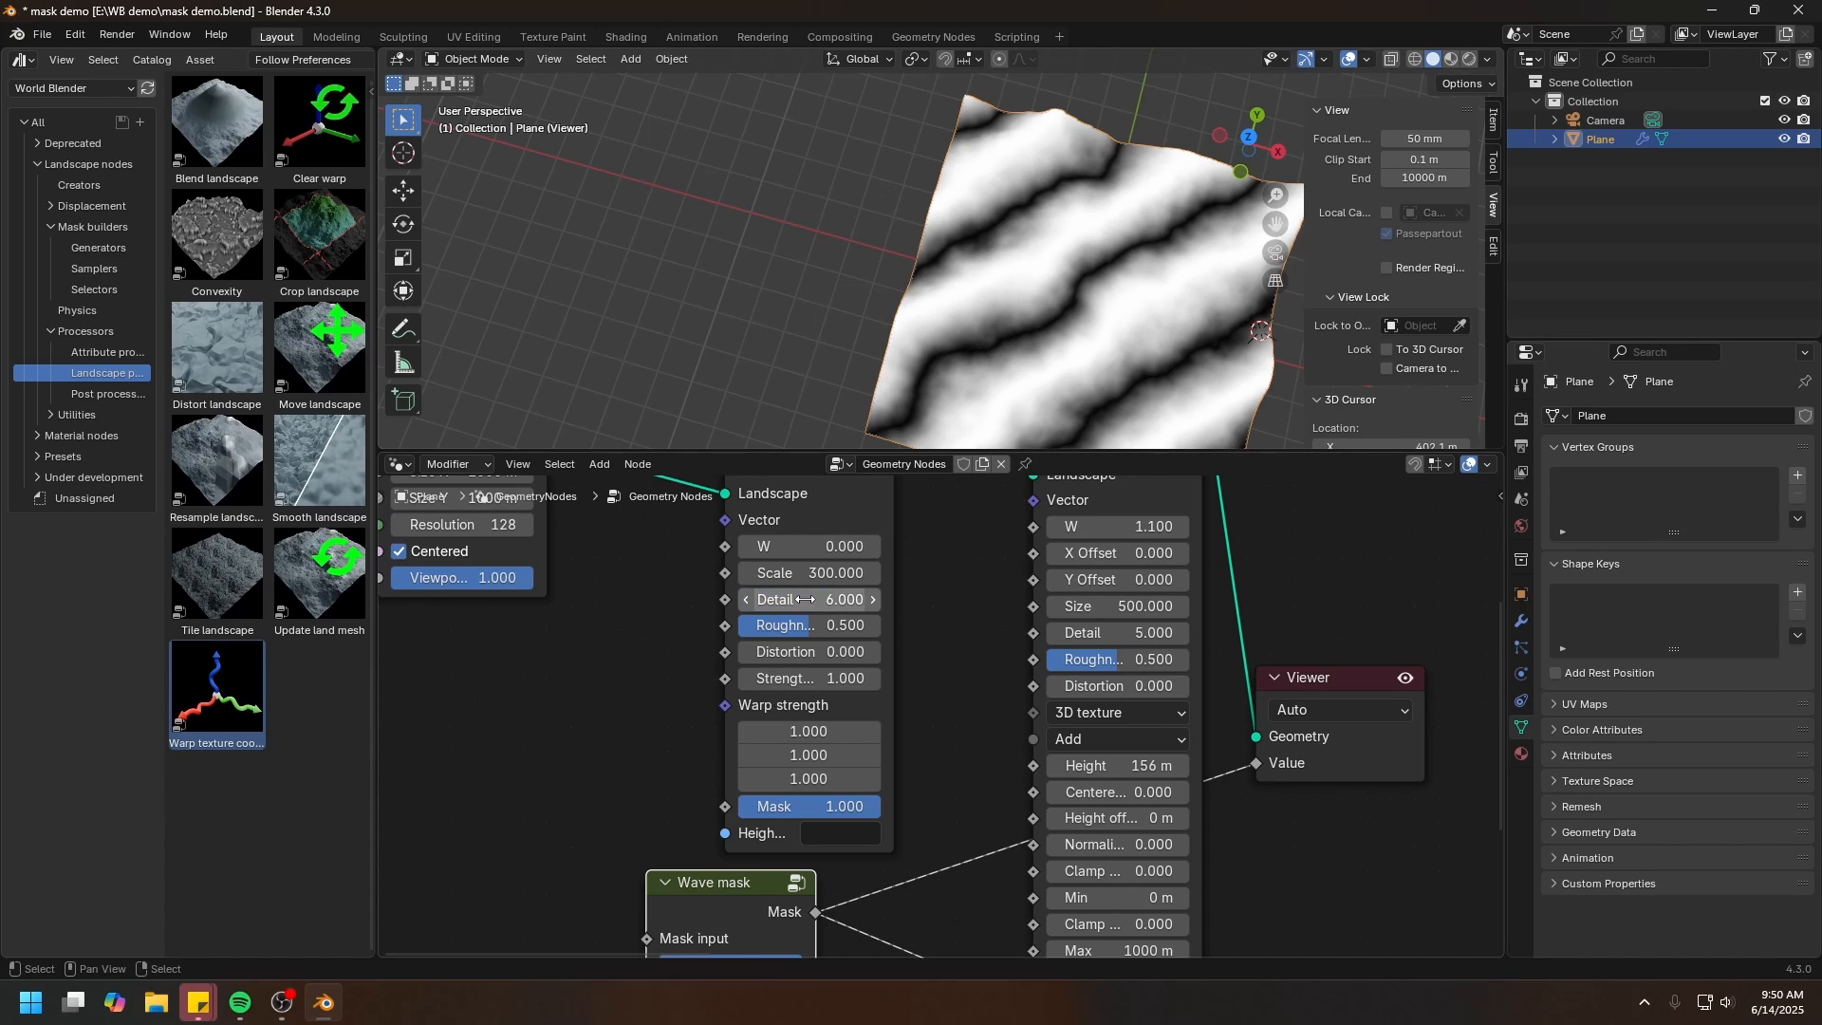
click(800, 677)
text(2)
key(Return)
scroll(944, 707, down, 1)
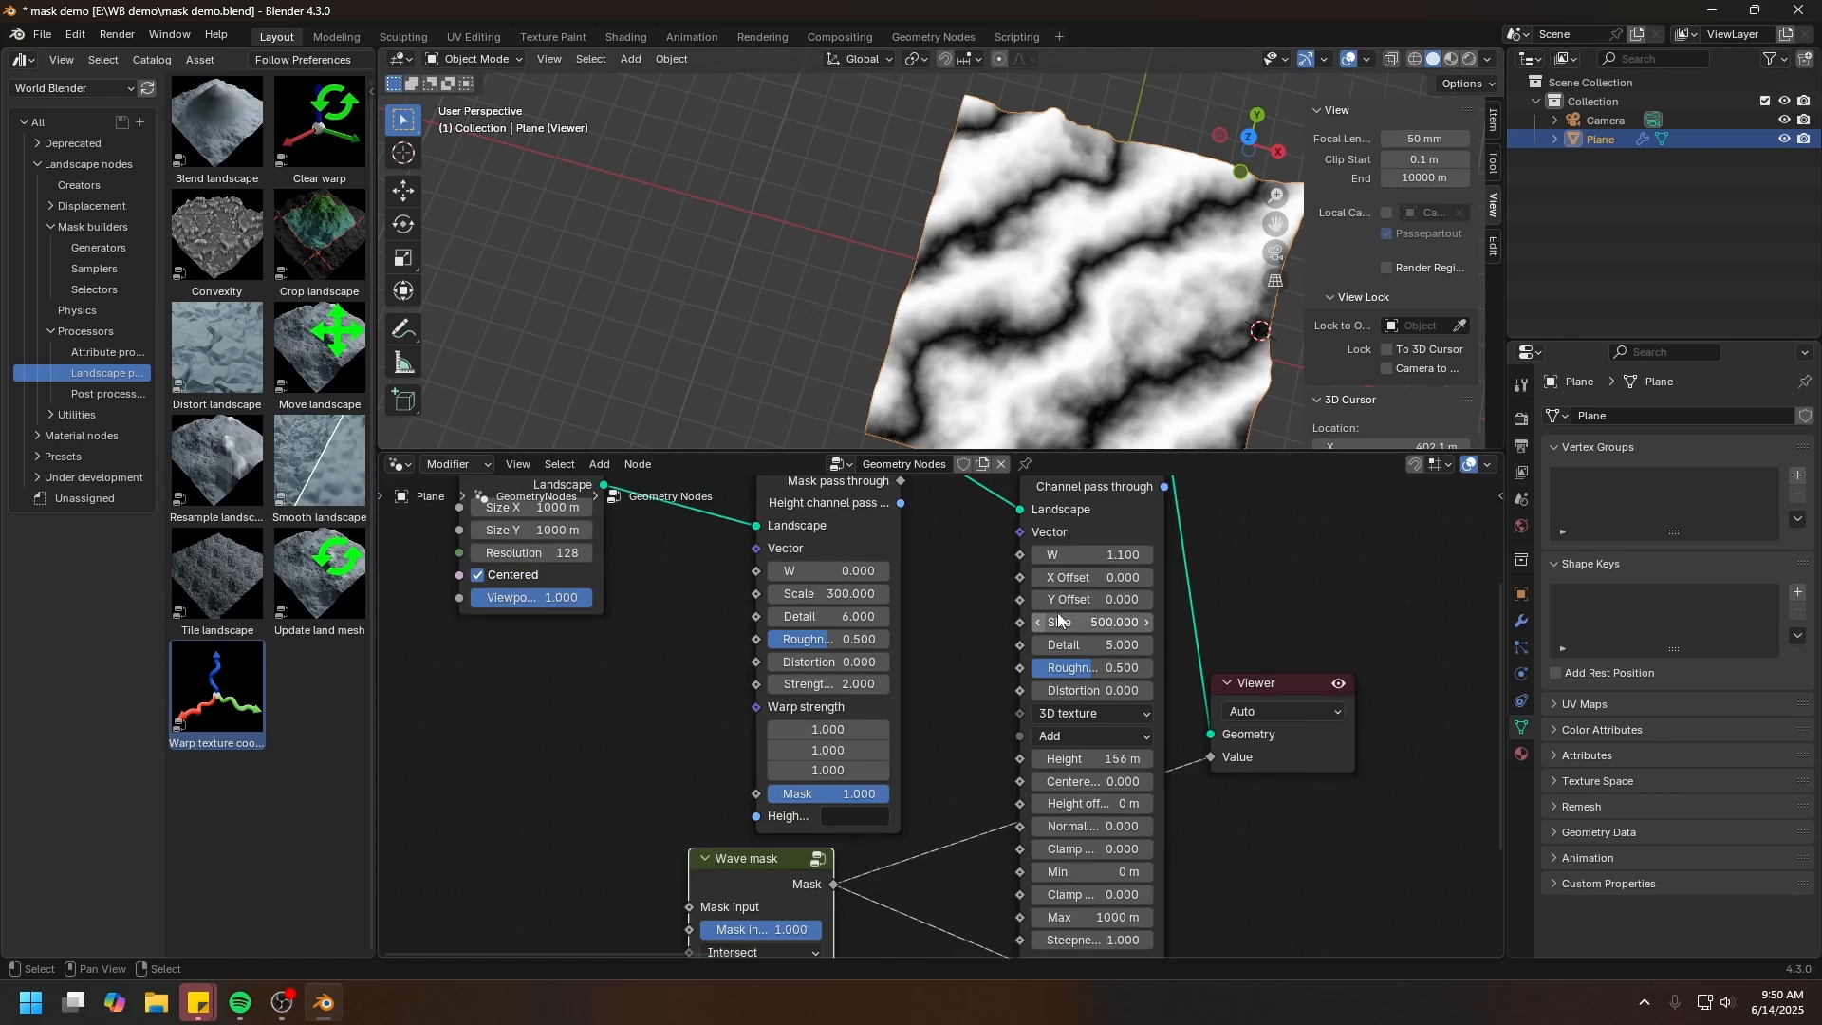
Delete the mask's Viewer node and preview the Noise displacement's warped landscape from several angles
scroll(1058, 613, down, 1)
middle_drag(1201, 572, 1098, 654)
drag(1144, 653, 1232, 801)
key(x)
ctrl+shift+click(970, 516)
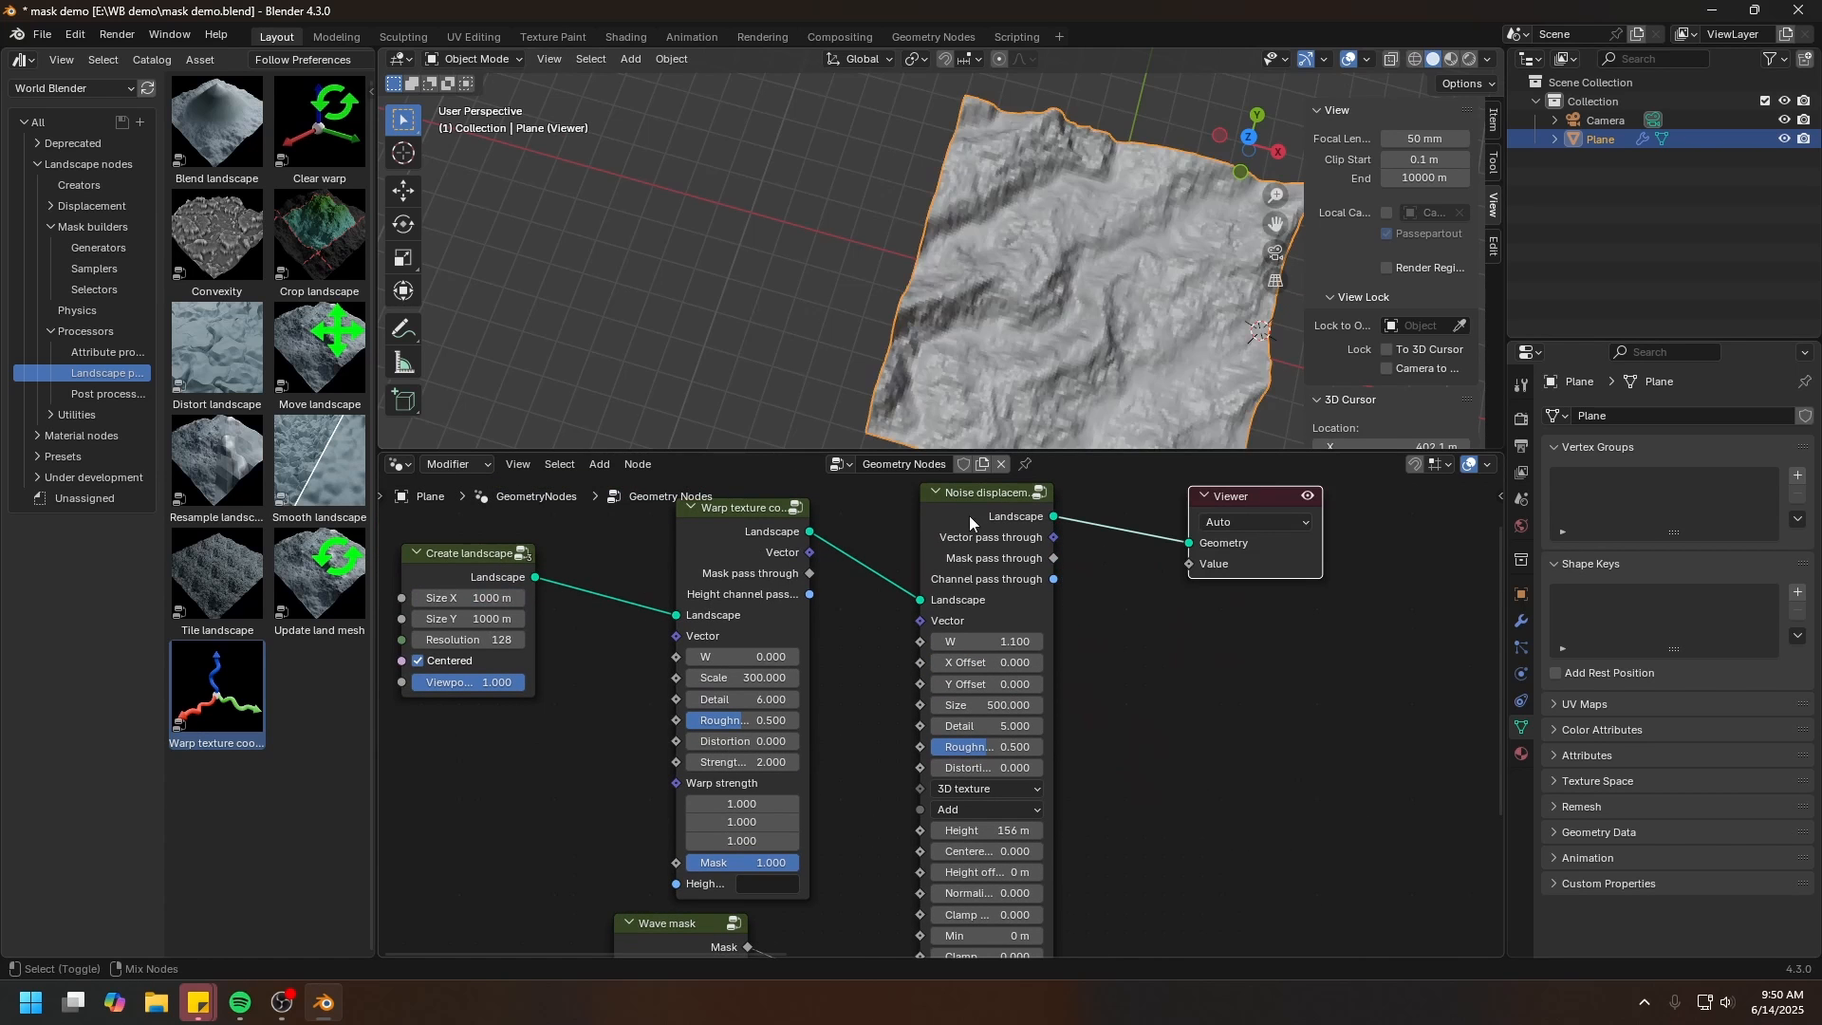
middle_drag(1014, 340, 736, 239)
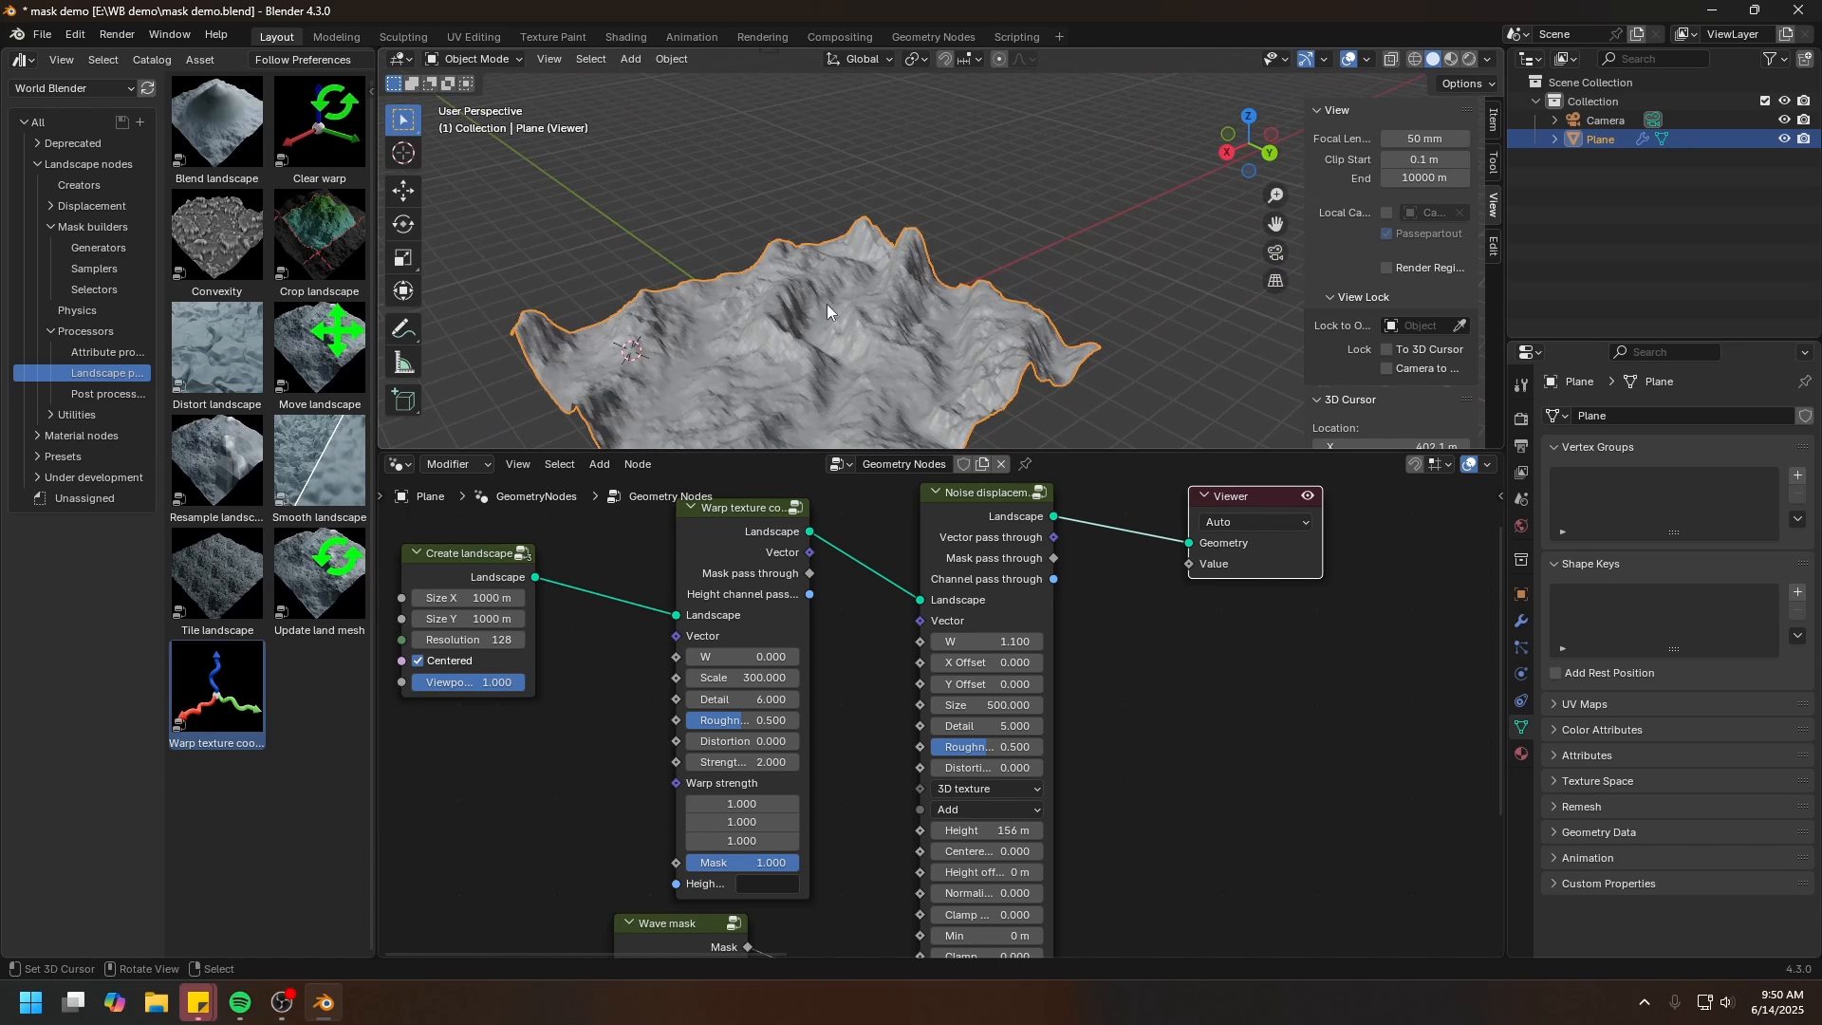
middle_drag(696, 374, 906, 288)
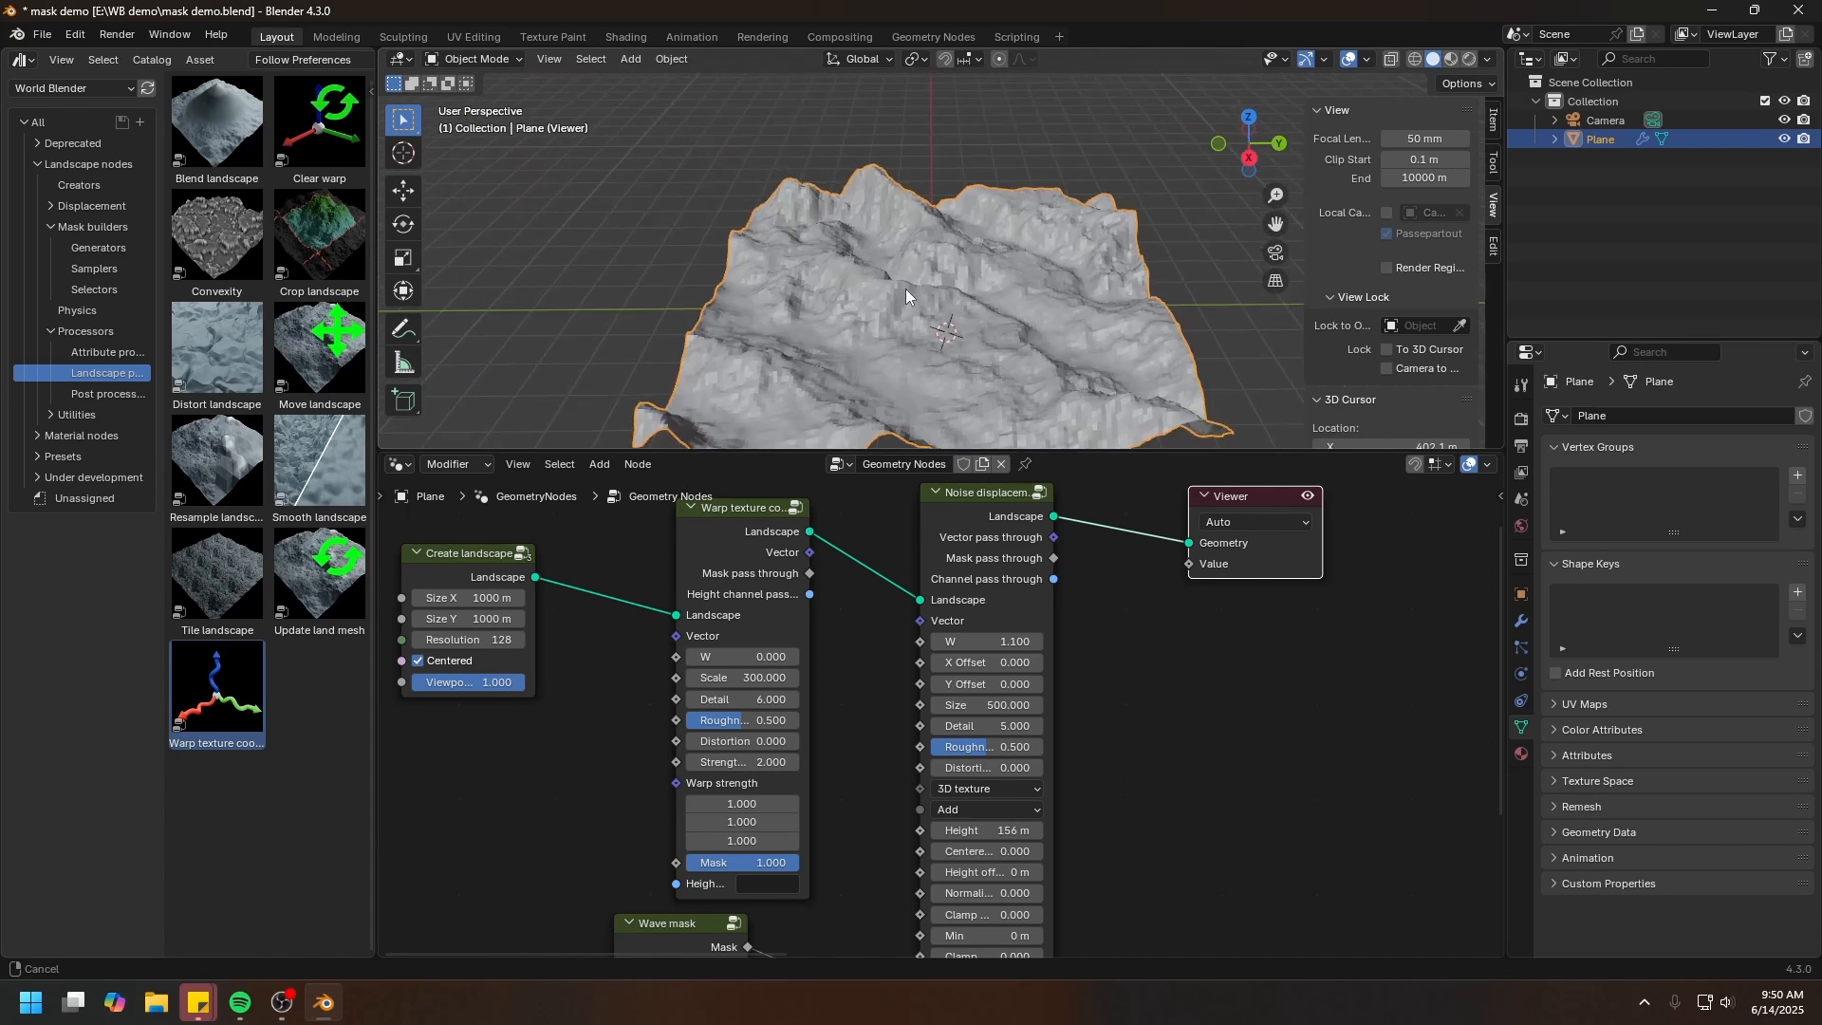
Add a Linear gradient mask node beside the Wave mask and connect its output to the Noise displacement's Mask input
click(99, 247)
click(195, 208)
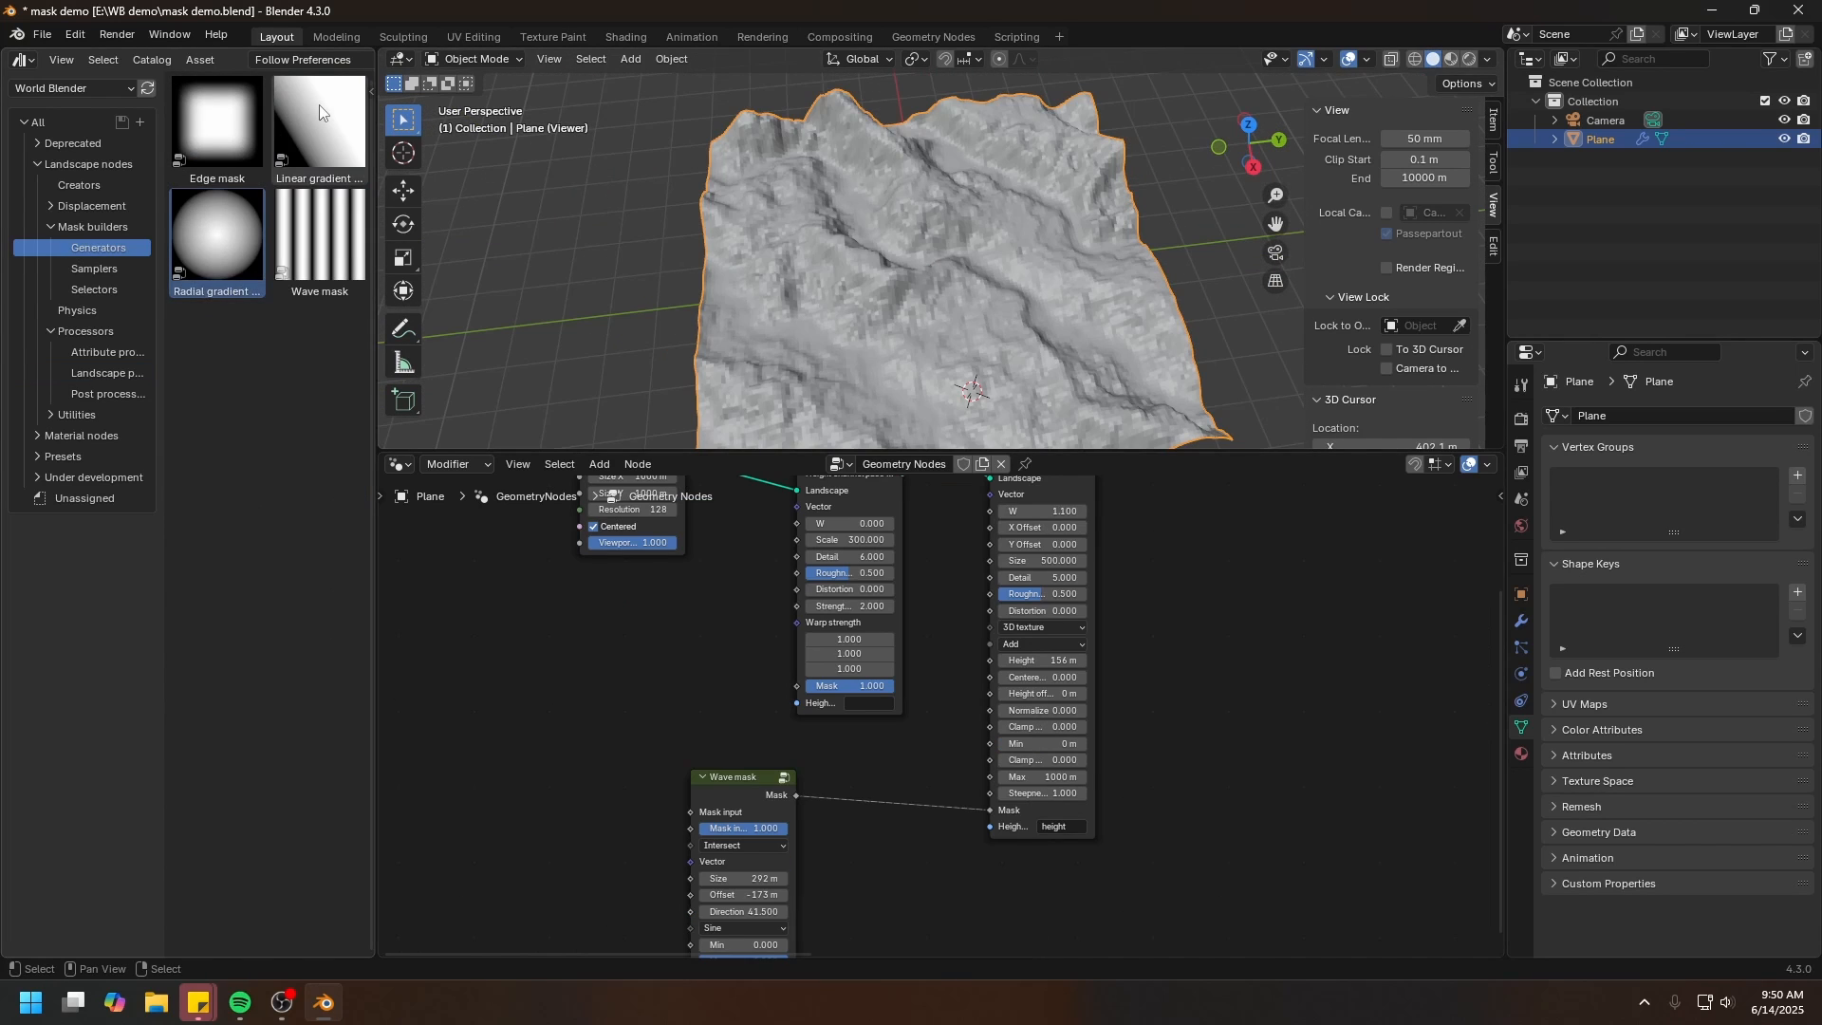
drag(319, 105, 585, 818)
middle_drag(652, 799, 566, 706)
drag(546, 732, 896, 719)
middle_drag(883, 417, 905, 264)
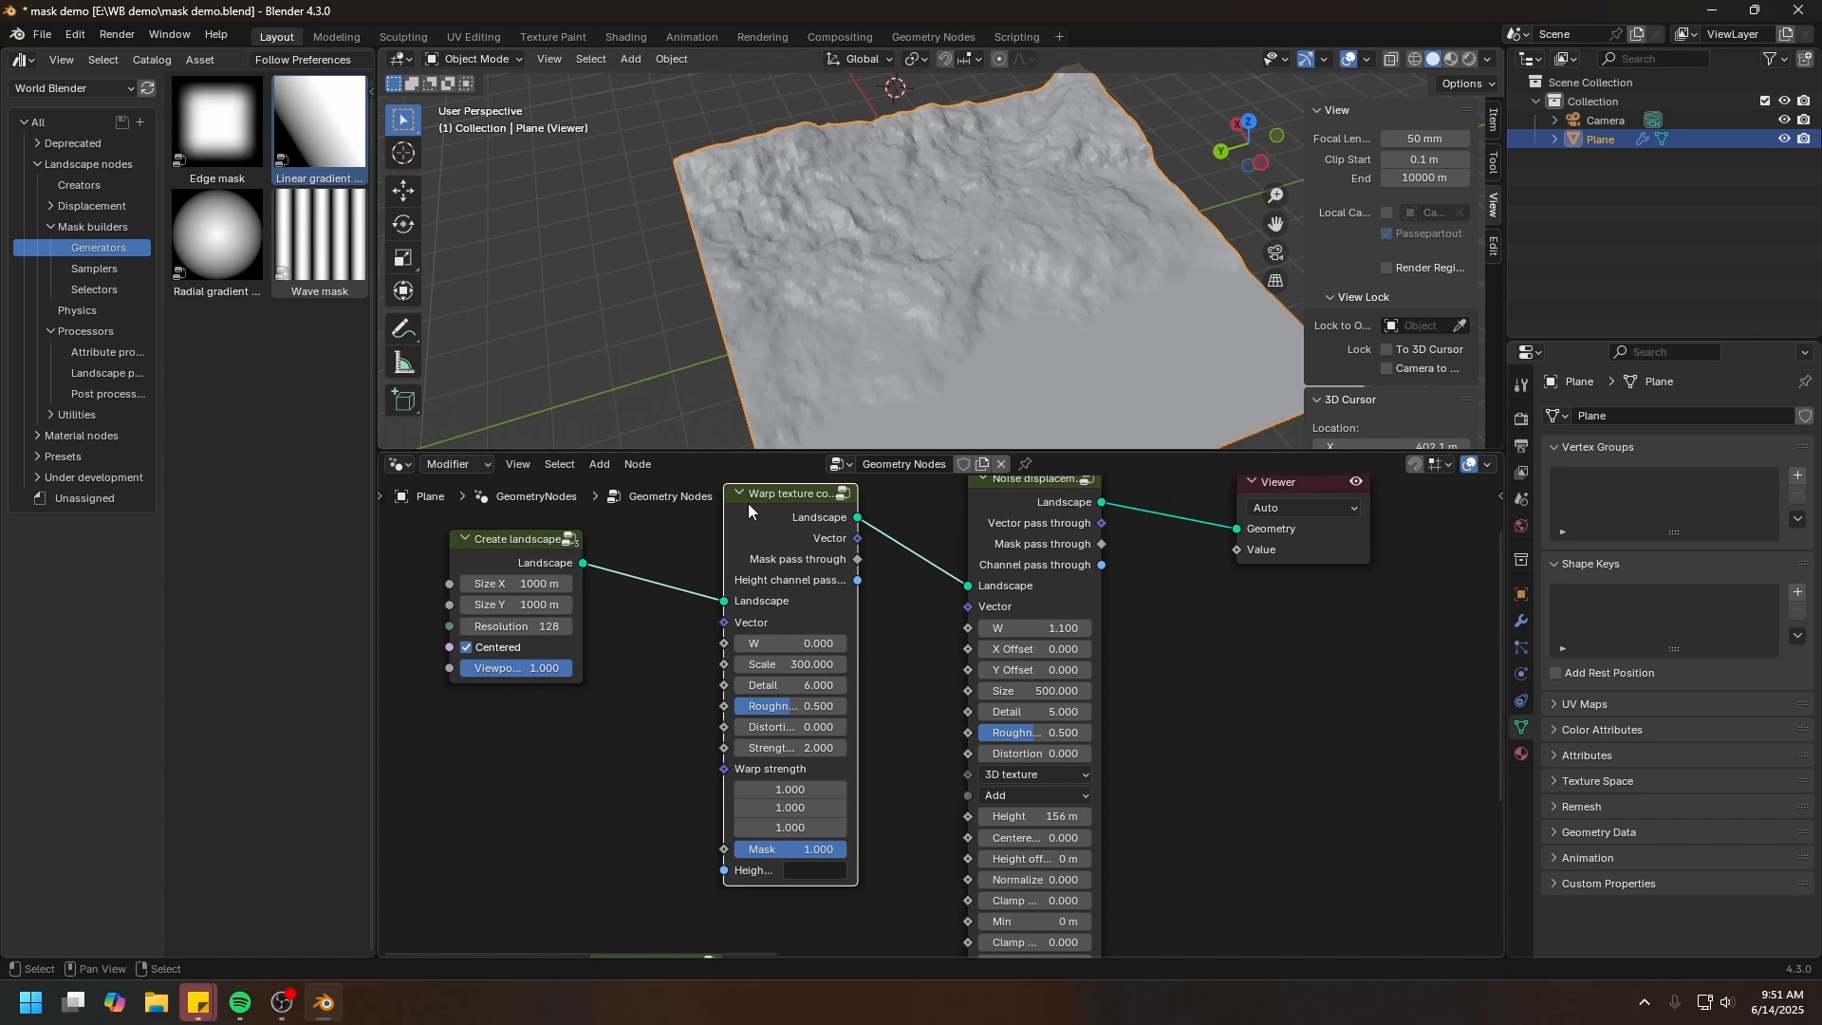
Mute the Warp texture coordinates node and inspect the linearly masked landscape
key(m)
middle_drag(949, 341, 1121, 104)
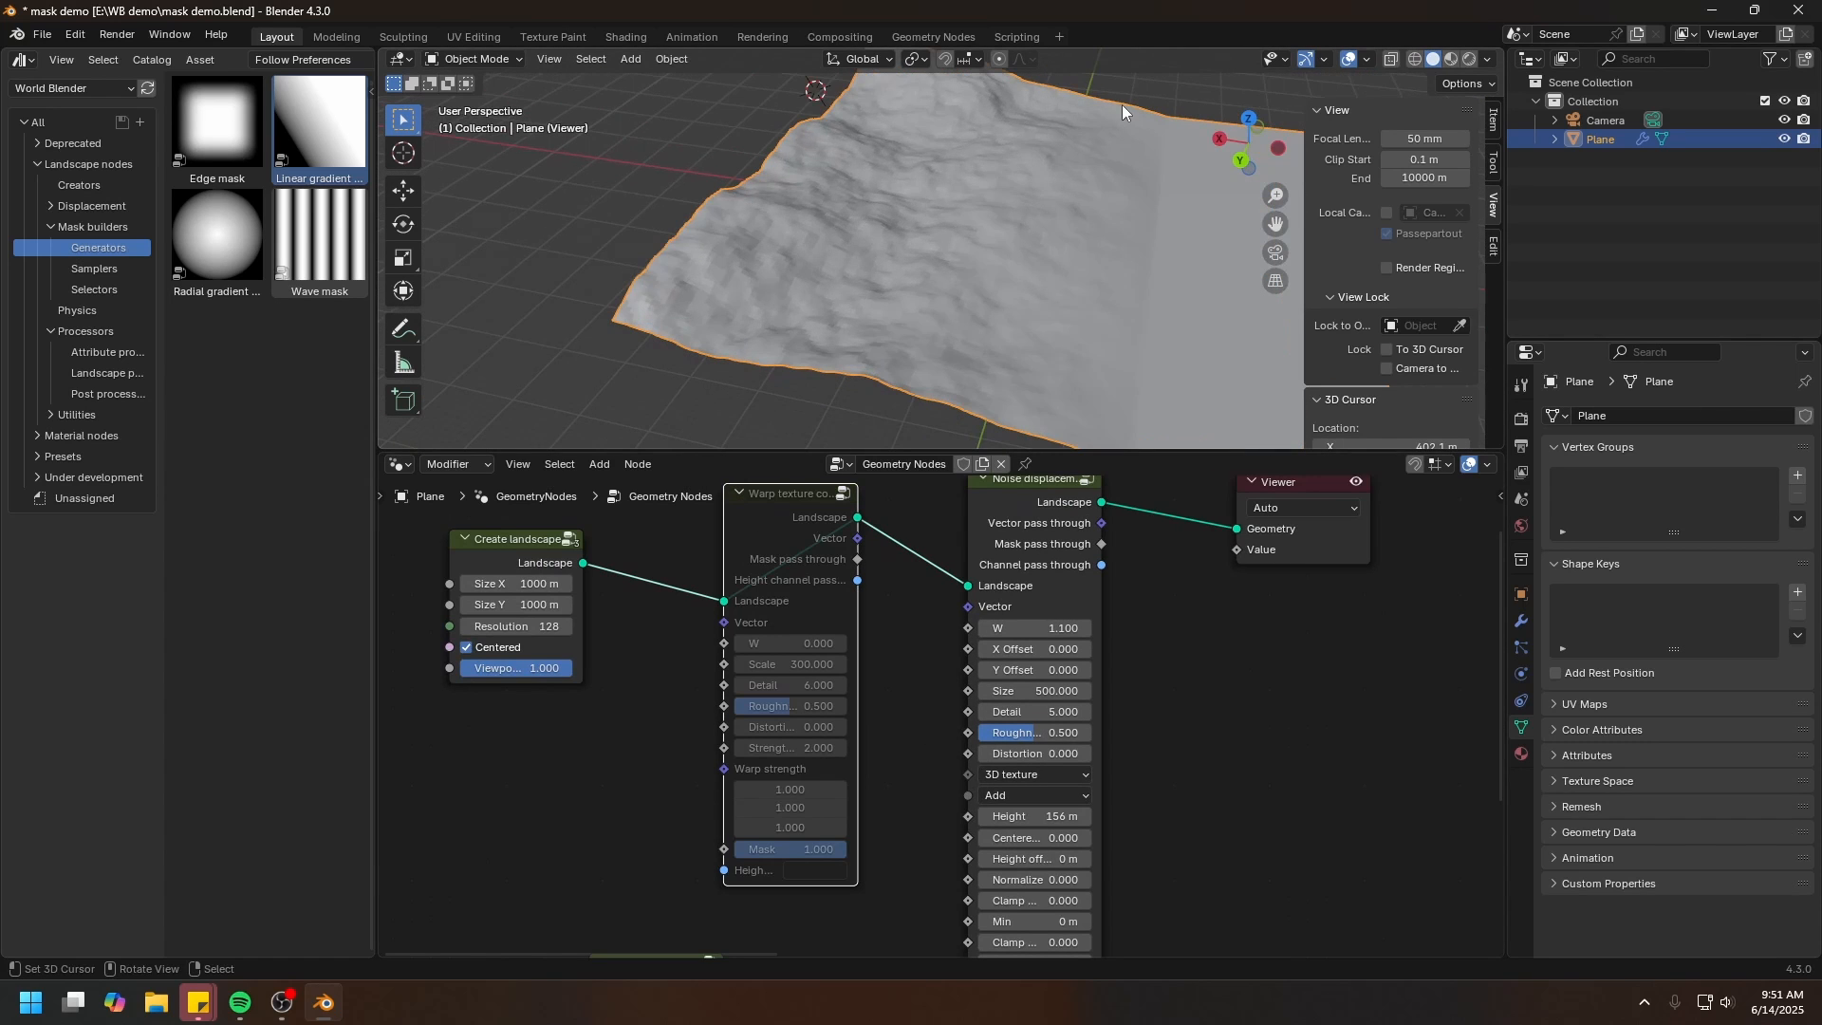
Re-enable the Warp texture coordinates node and inspect the warped linear gradient masking on the landscape
key(m)
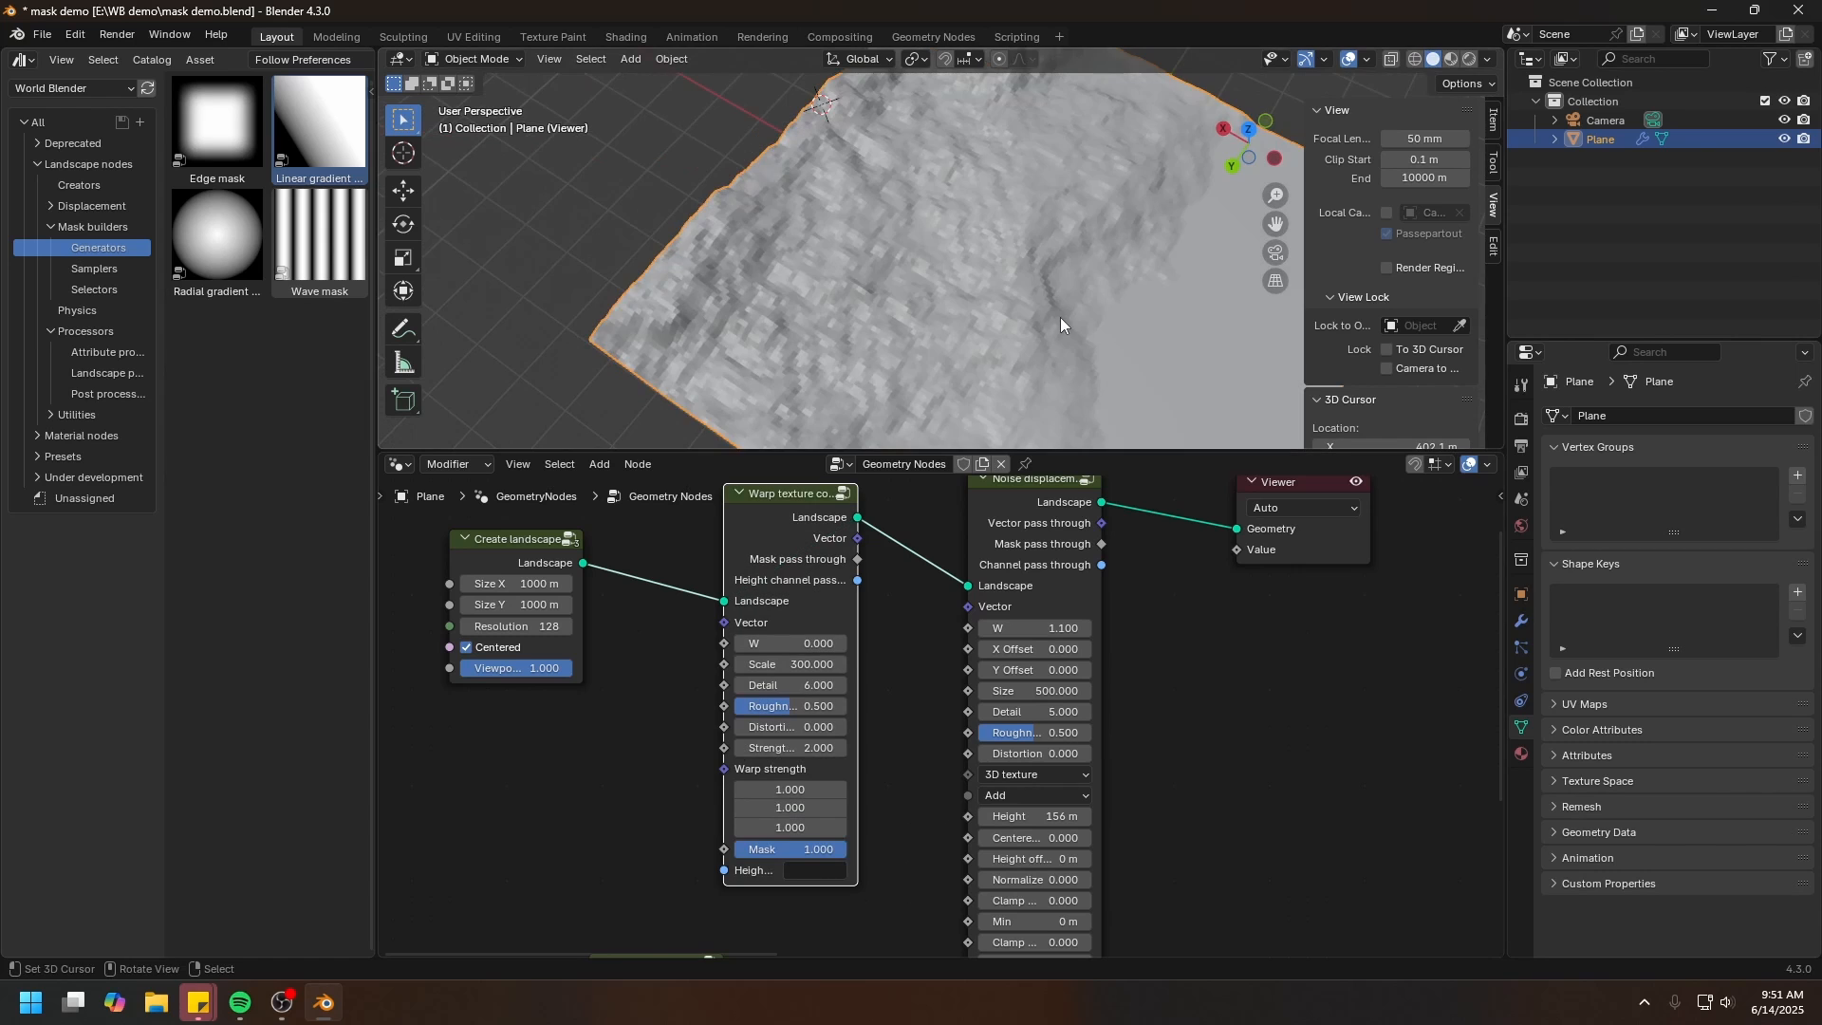
middle_drag(1061, 317, 1010, 247)
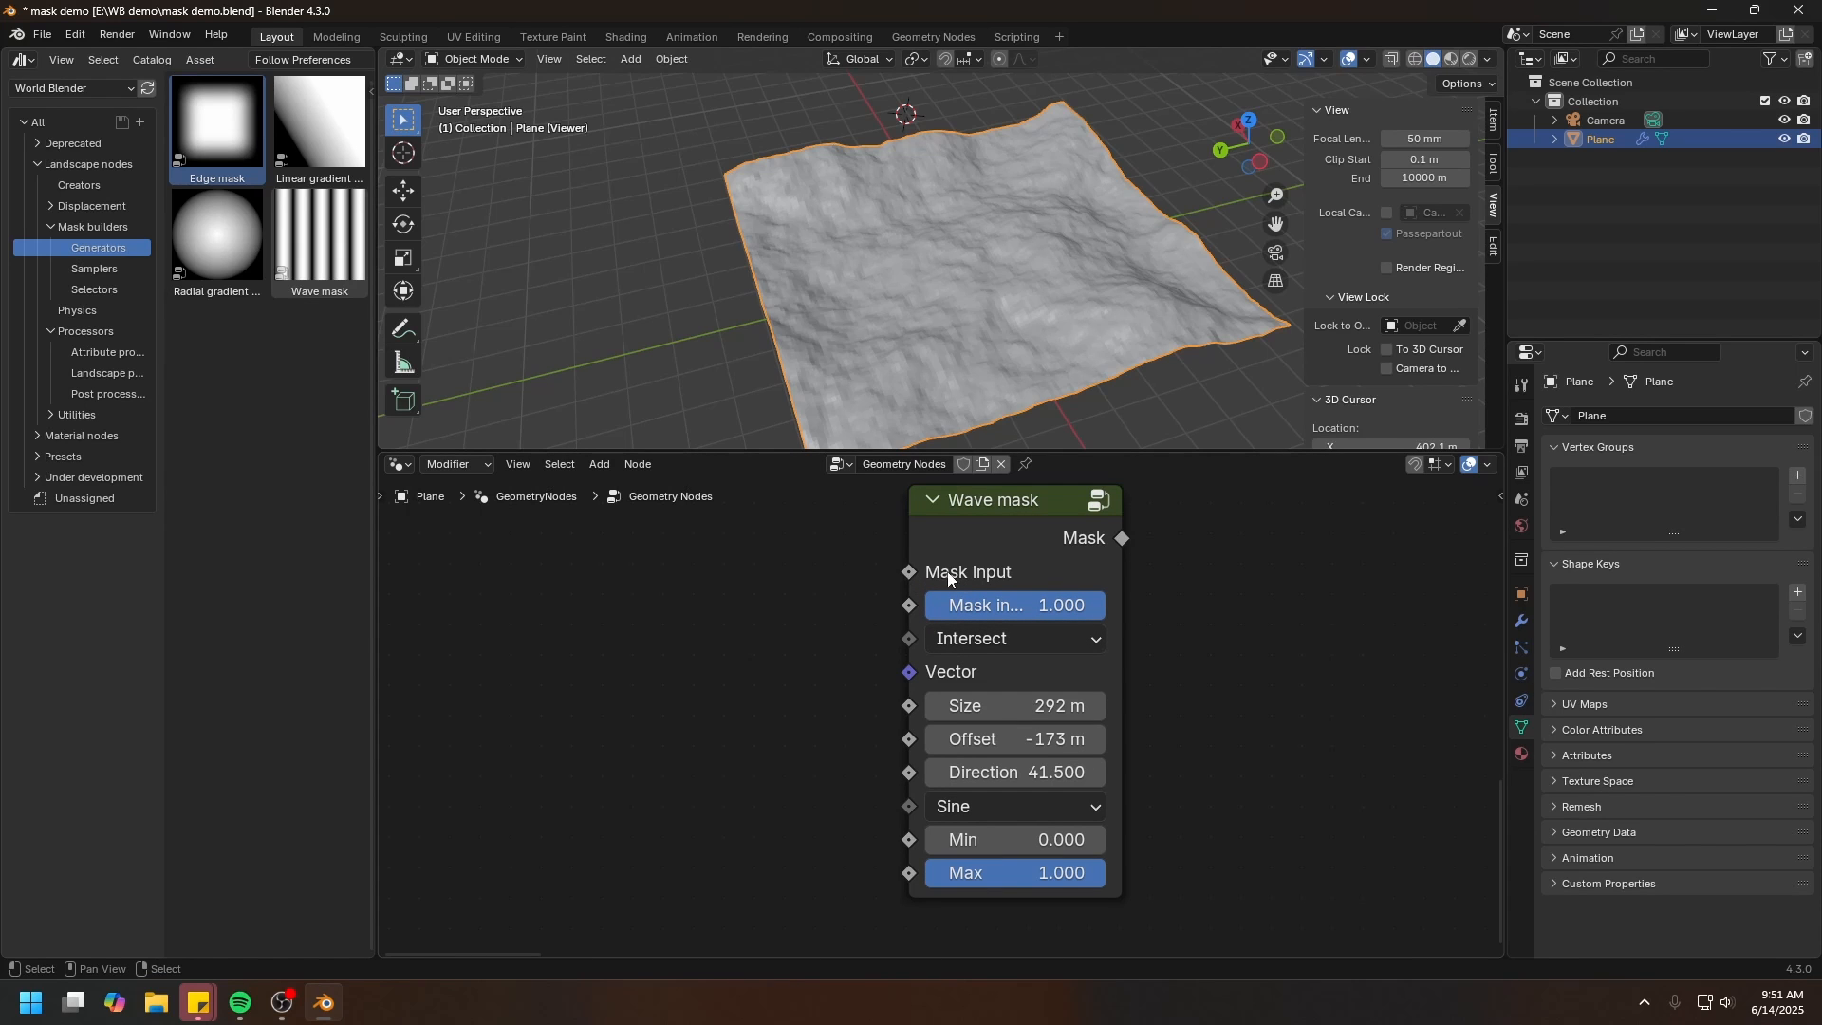
Add an Edge mask node beside the Wave mask and set its Margin X and Margin Y to 0.5
scroll(995, 573, down, 3)
middle_drag(994, 573, 1112, 623)
drag(1110, 608, 1122, 608)
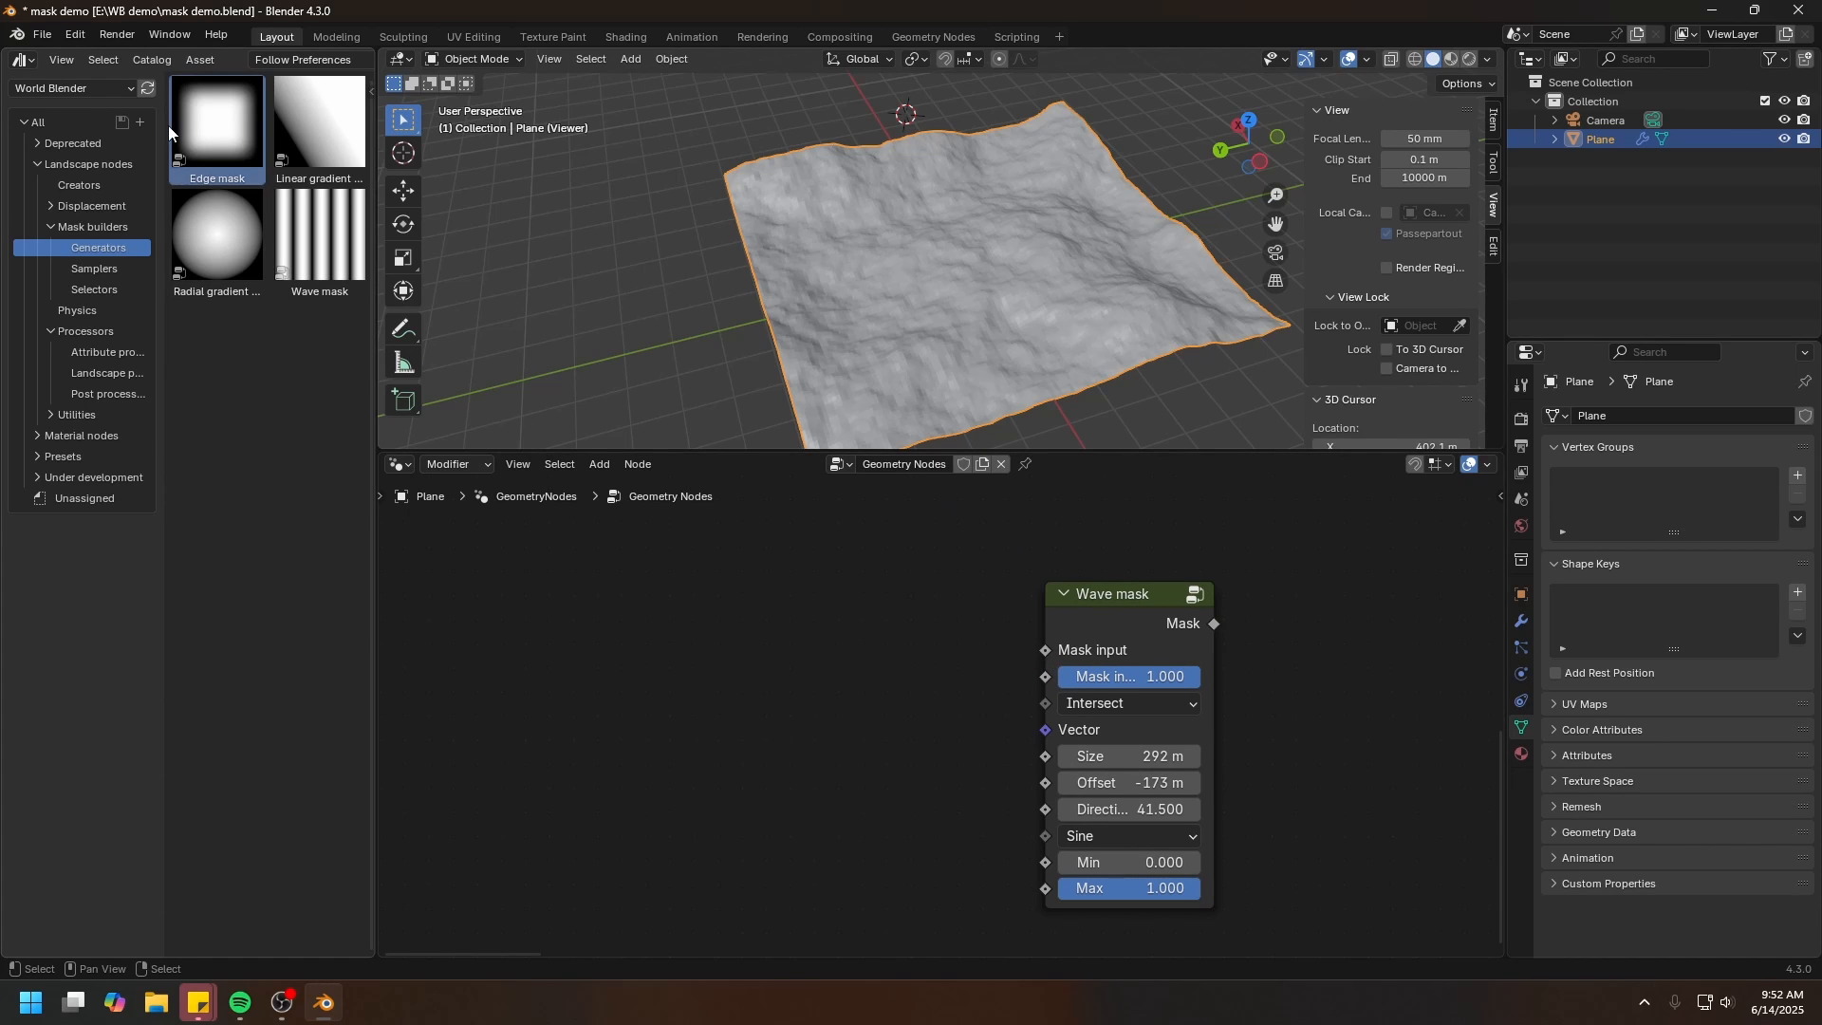
drag(215, 128, 741, 616)
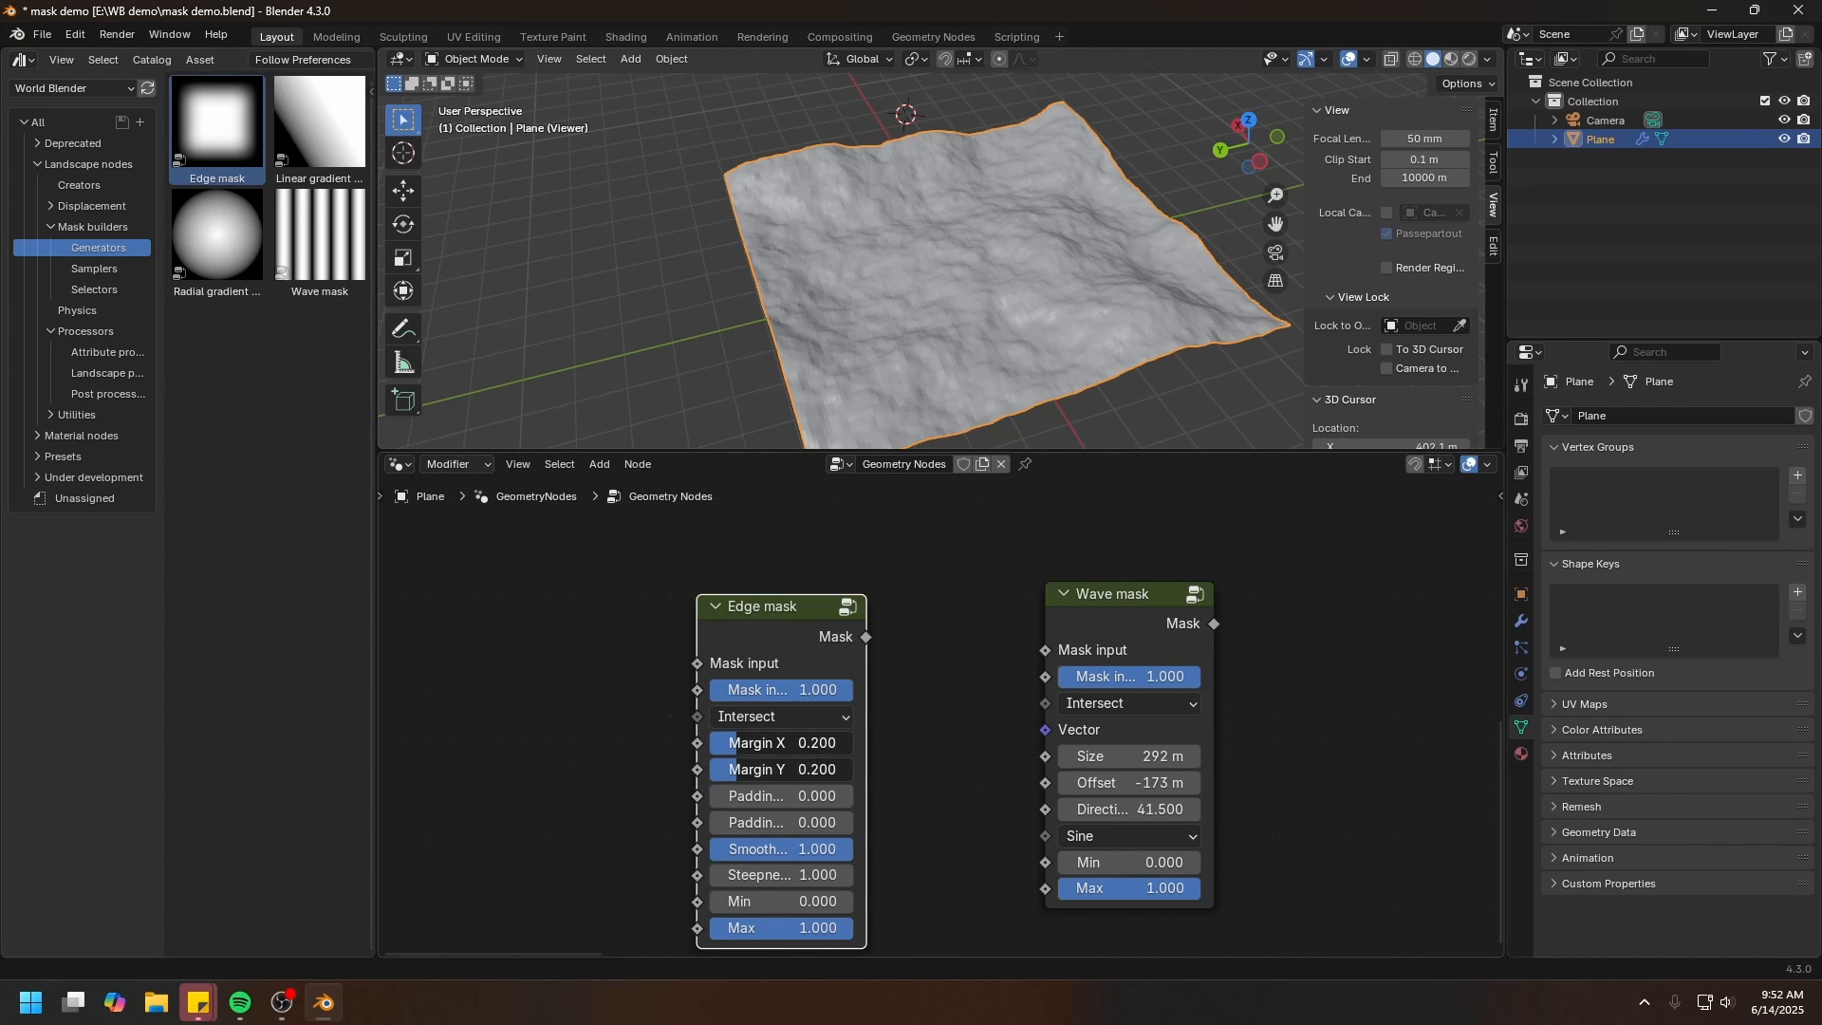
drag(761, 743, 764, 772)
text(.5)
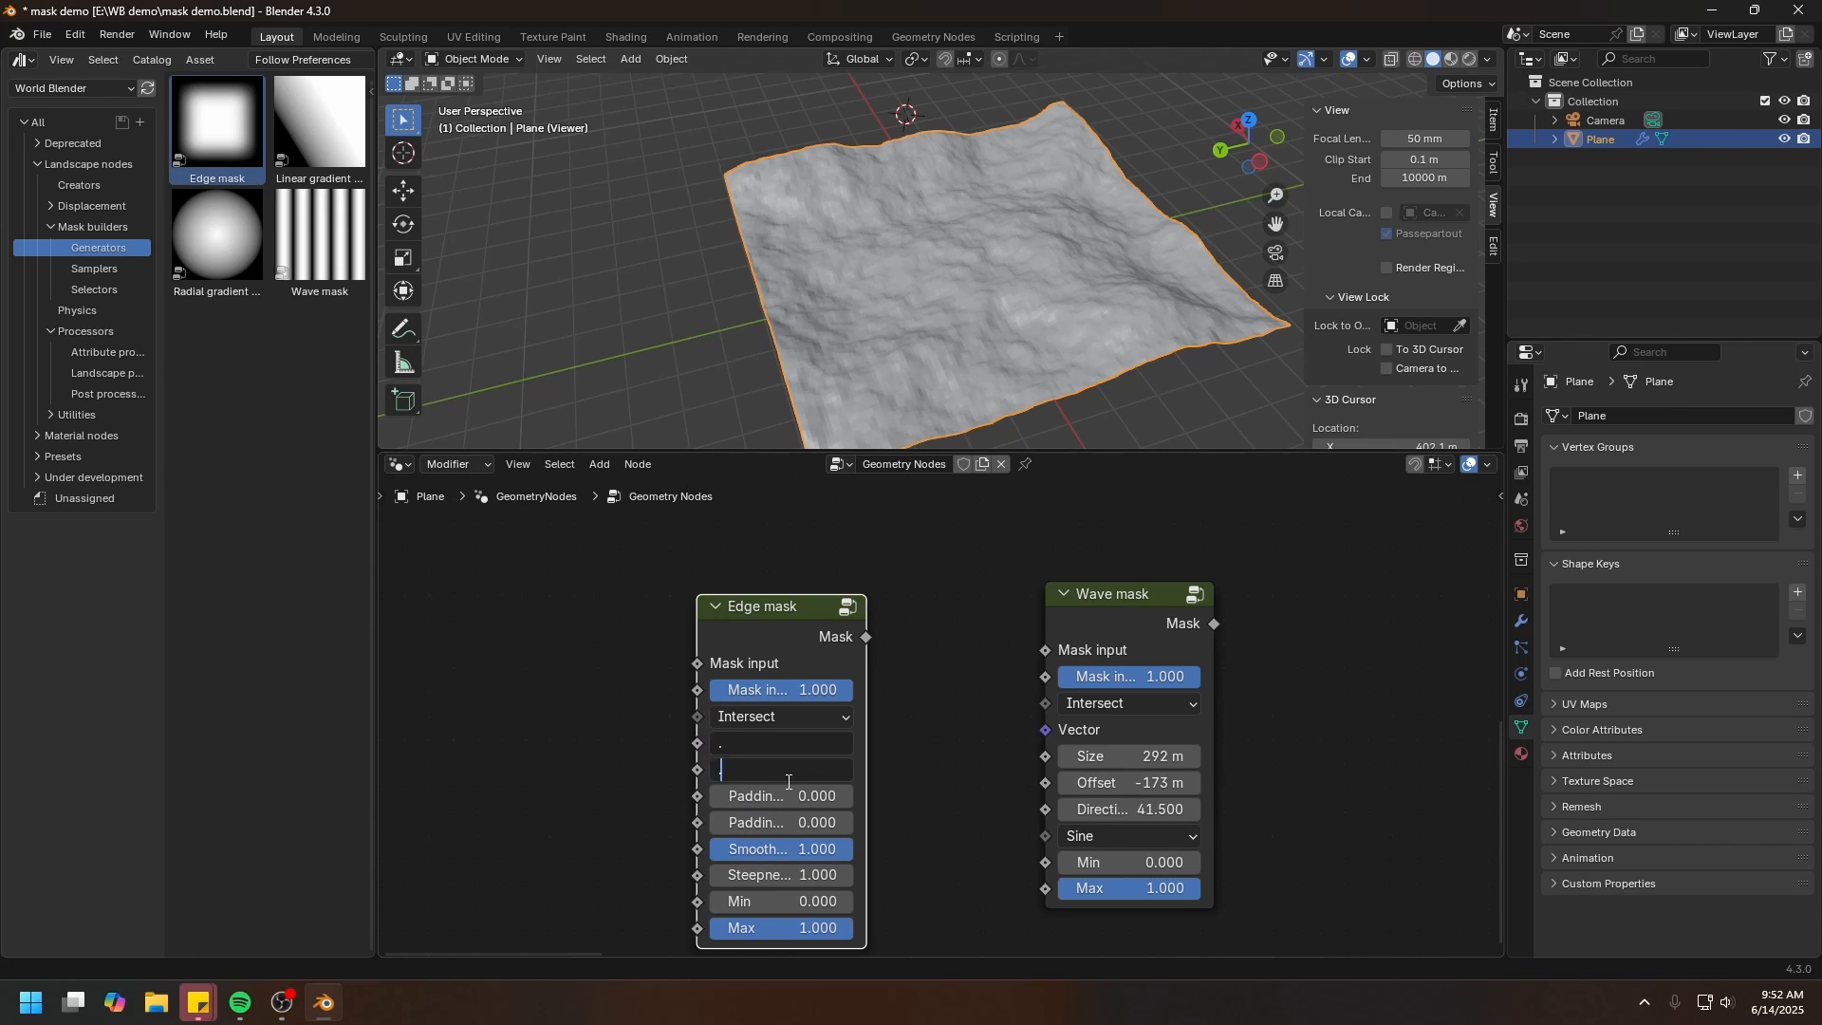
key(Return)
Connect the Edge mask's output to the Noise displacement's Mask input and inspect the masked landscape
scroll(977, 719, down, 5)
middle_drag(911, 705, 774, 711)
drag(754, 669, 1260, 747)
middle_drag(901, 314, 1005, 167)
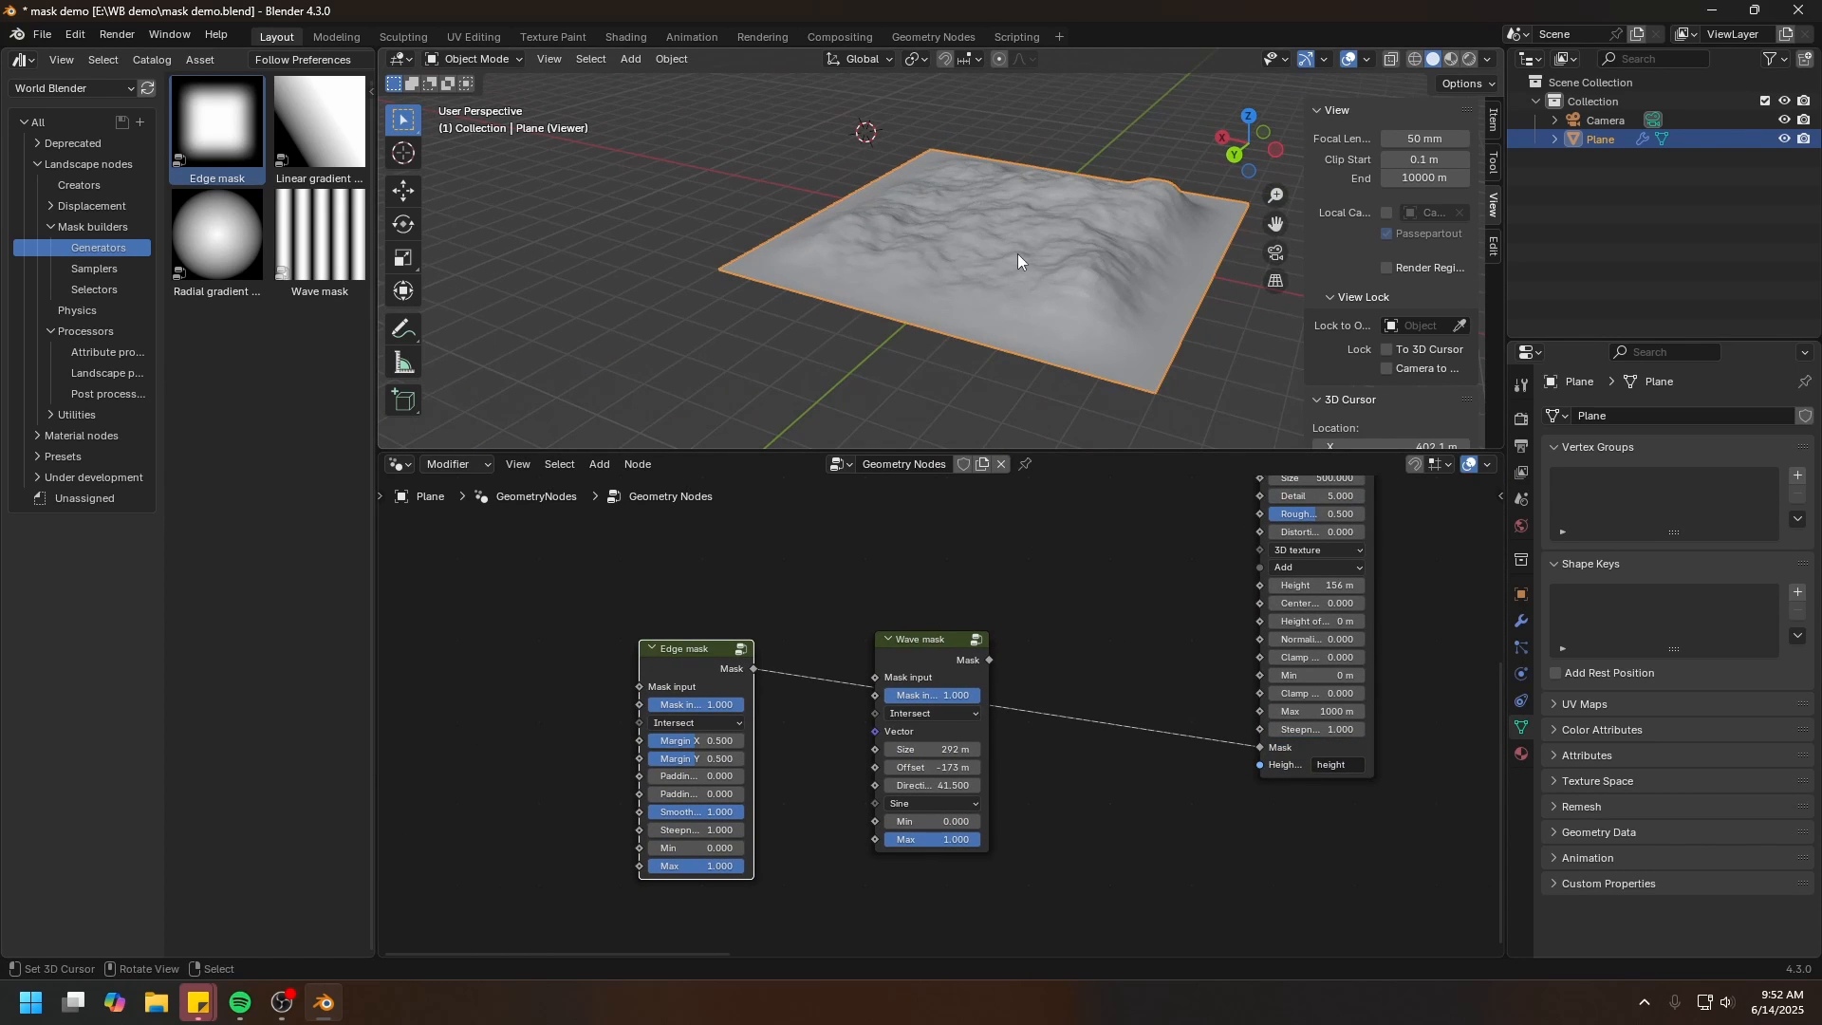
Route the Edge mask into the Wave mask's Mask input and connect the Wave mask's output to the Noise displacement's Mask
scroll(750, 616, up, 1)
drag(721, 660, 725, 653)
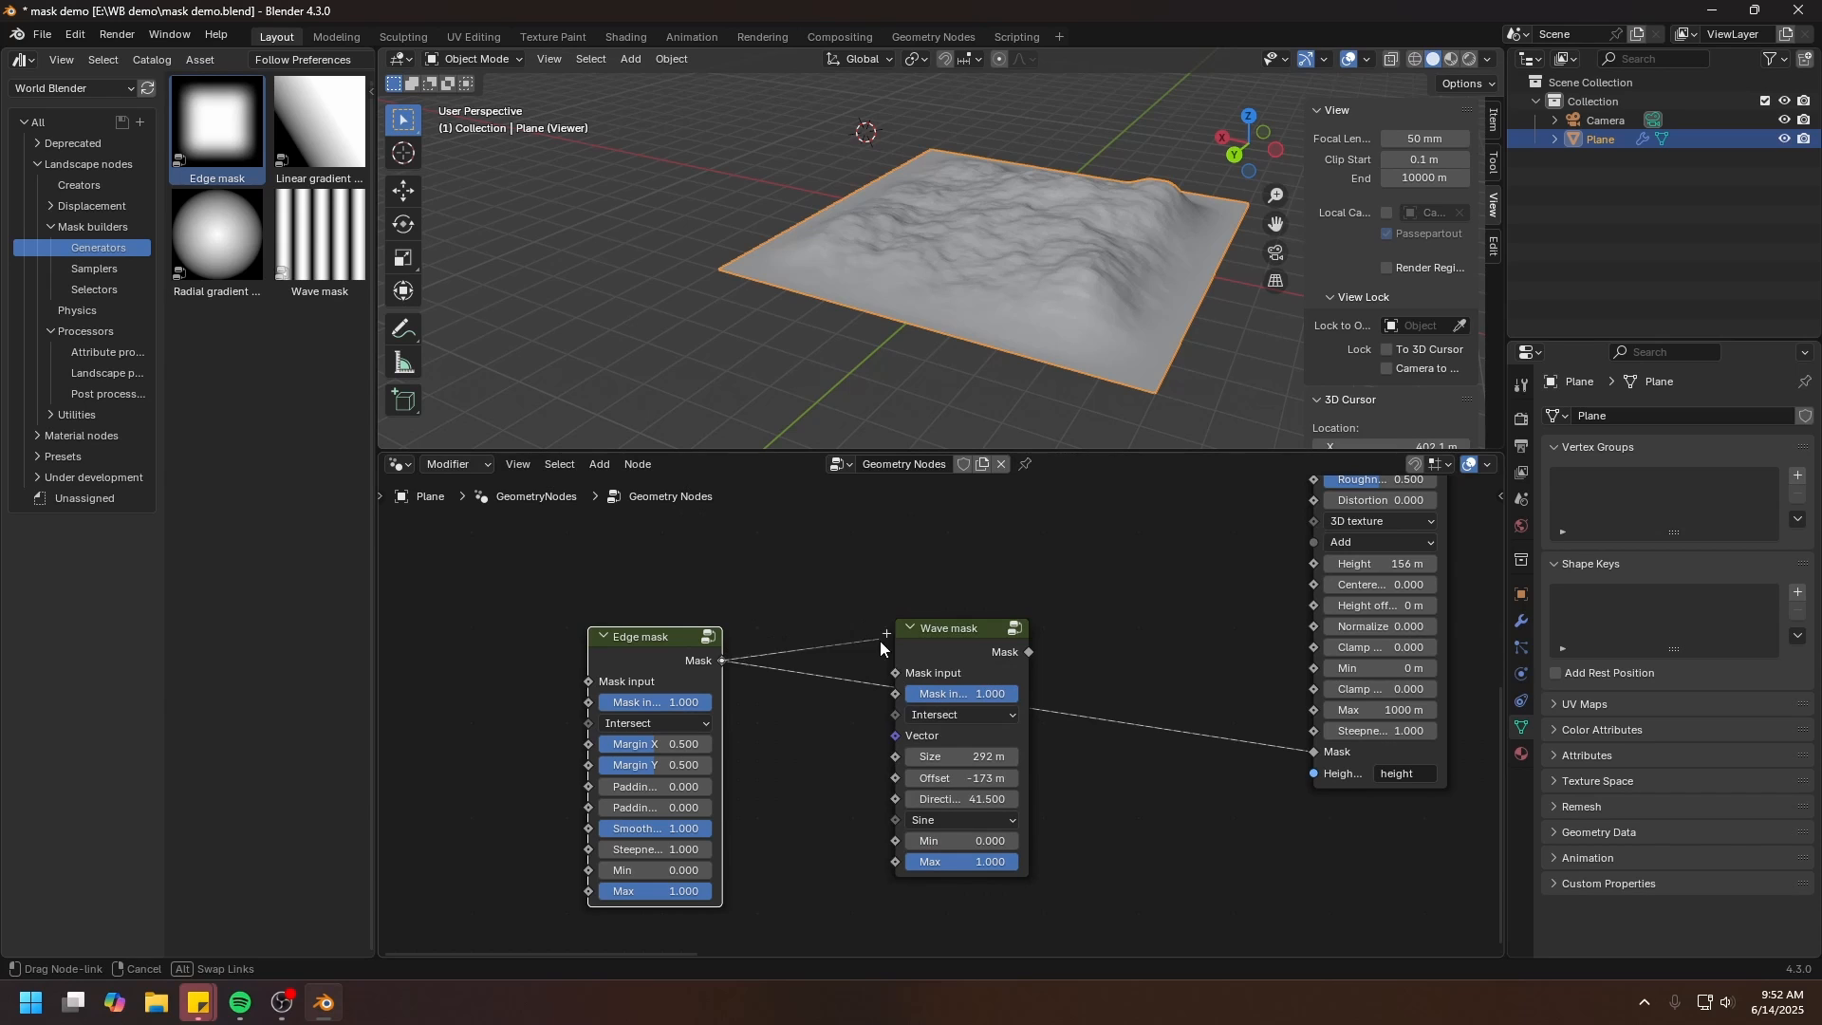
drag(881, 642, 1314, 751)
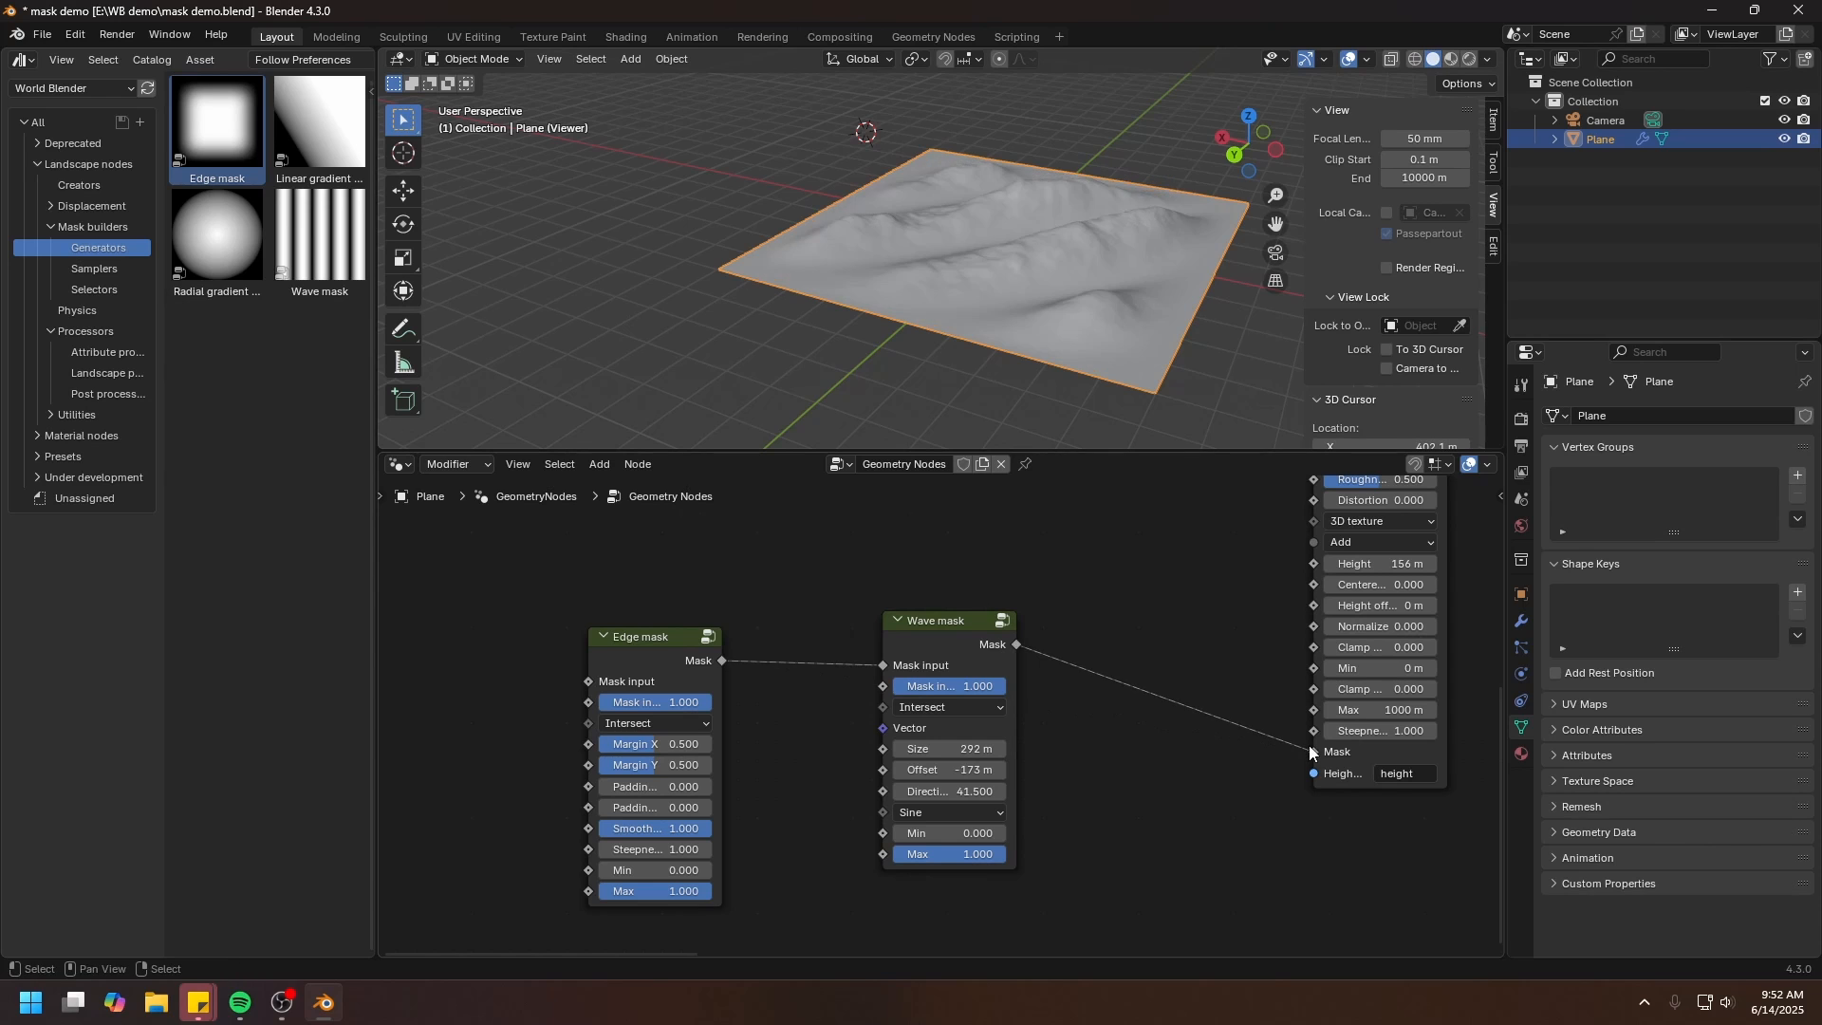
middle_drag(508, 319, 807, 322)
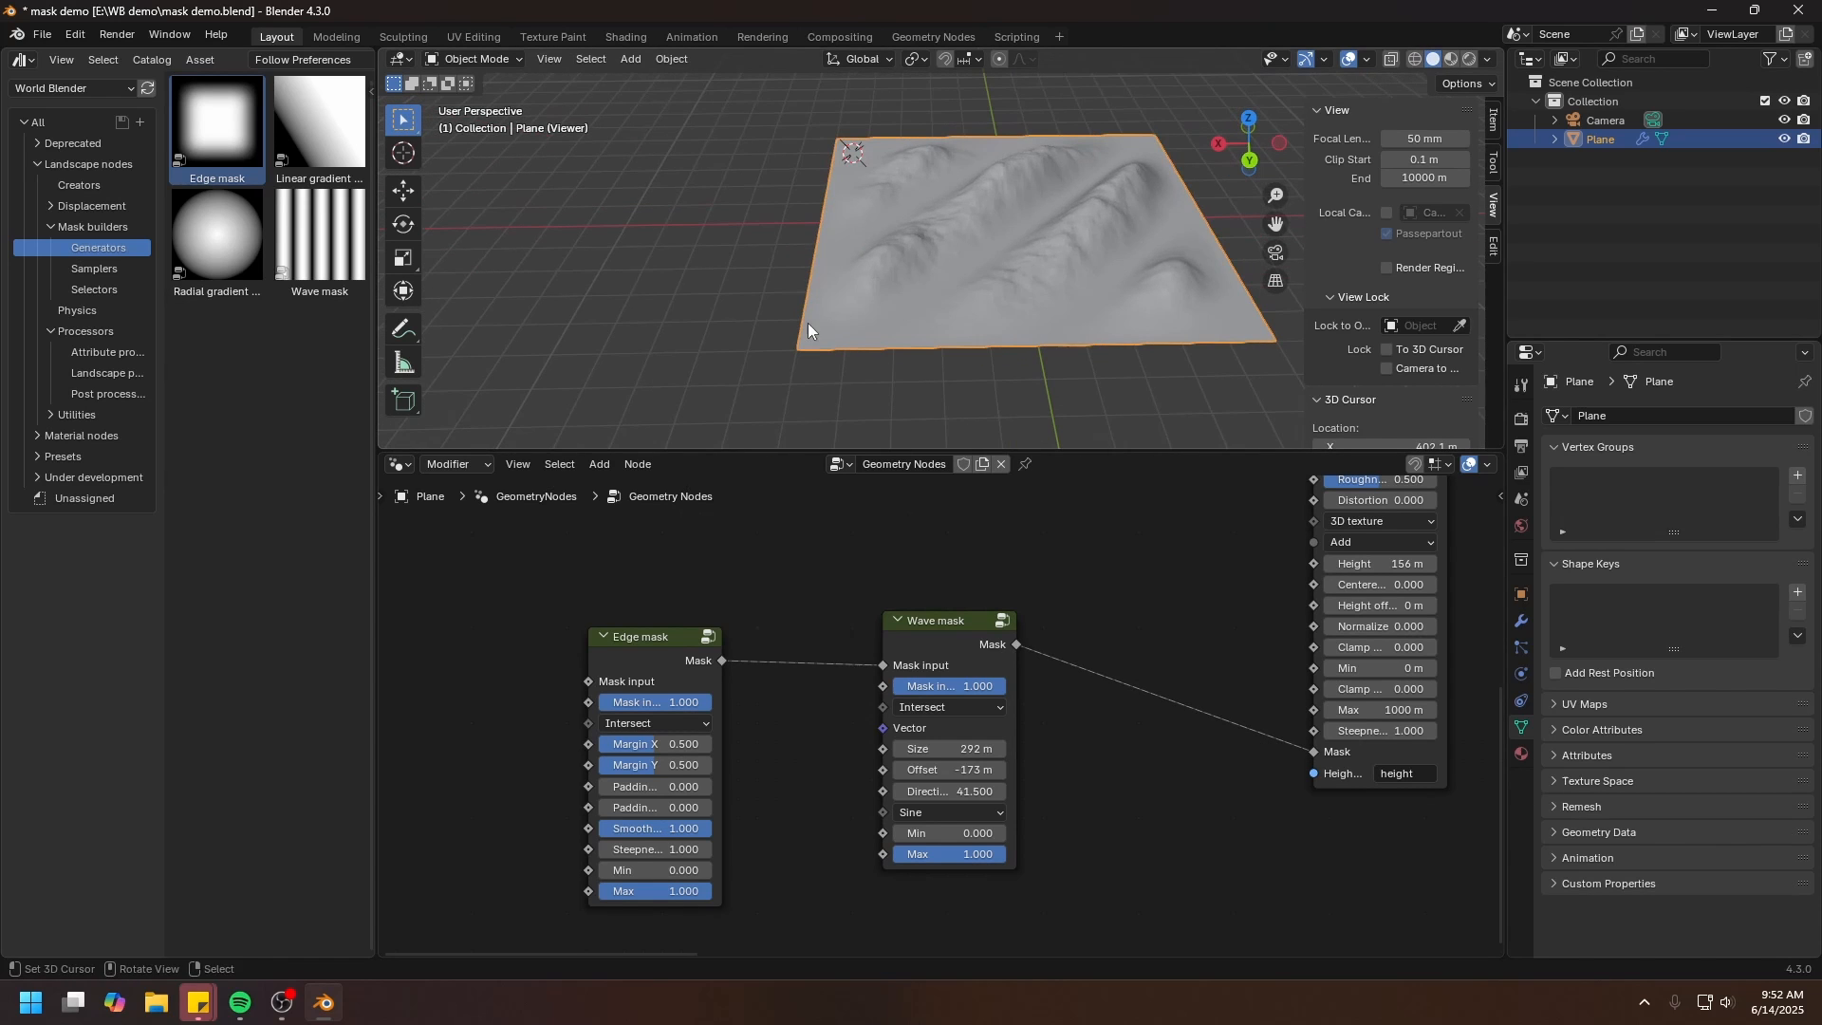
Preview the Wave mask's output in the viewport and view the plane from above
ctrl+shift+click(966, 646)
middle_drag(884, 163, 885, 344)
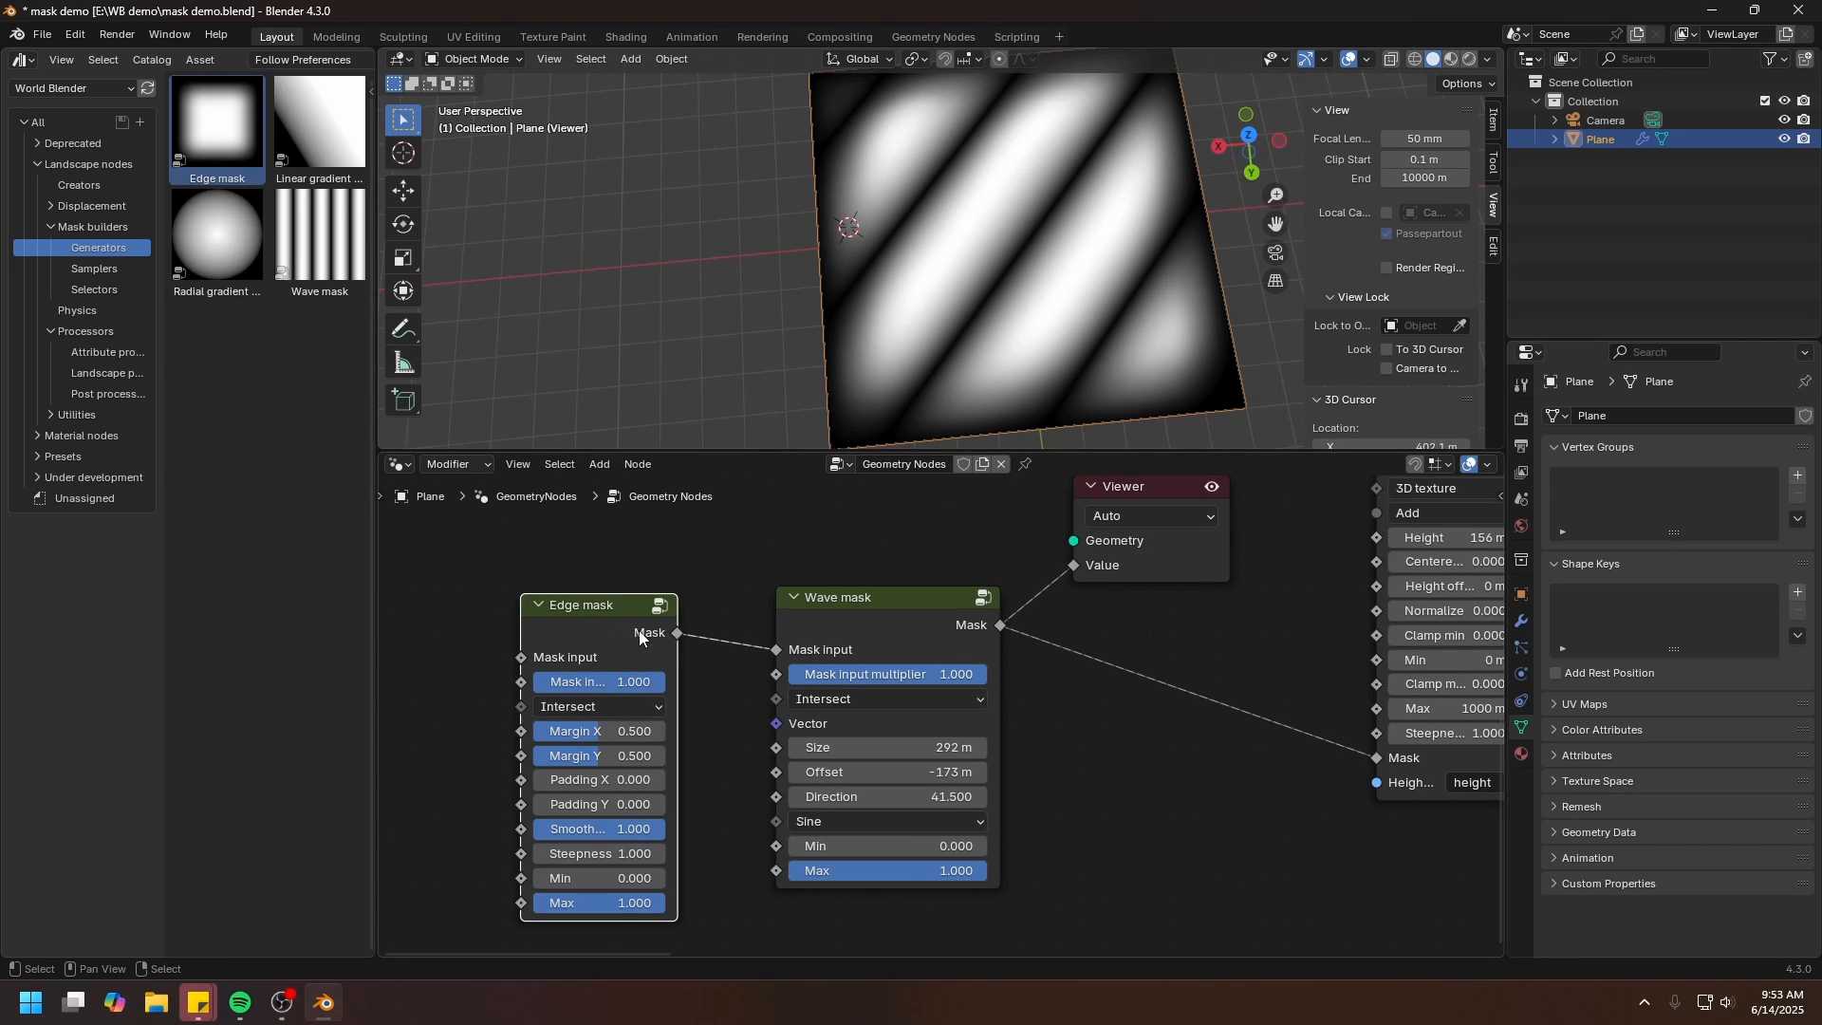
drag(841, 688, 849, 687)
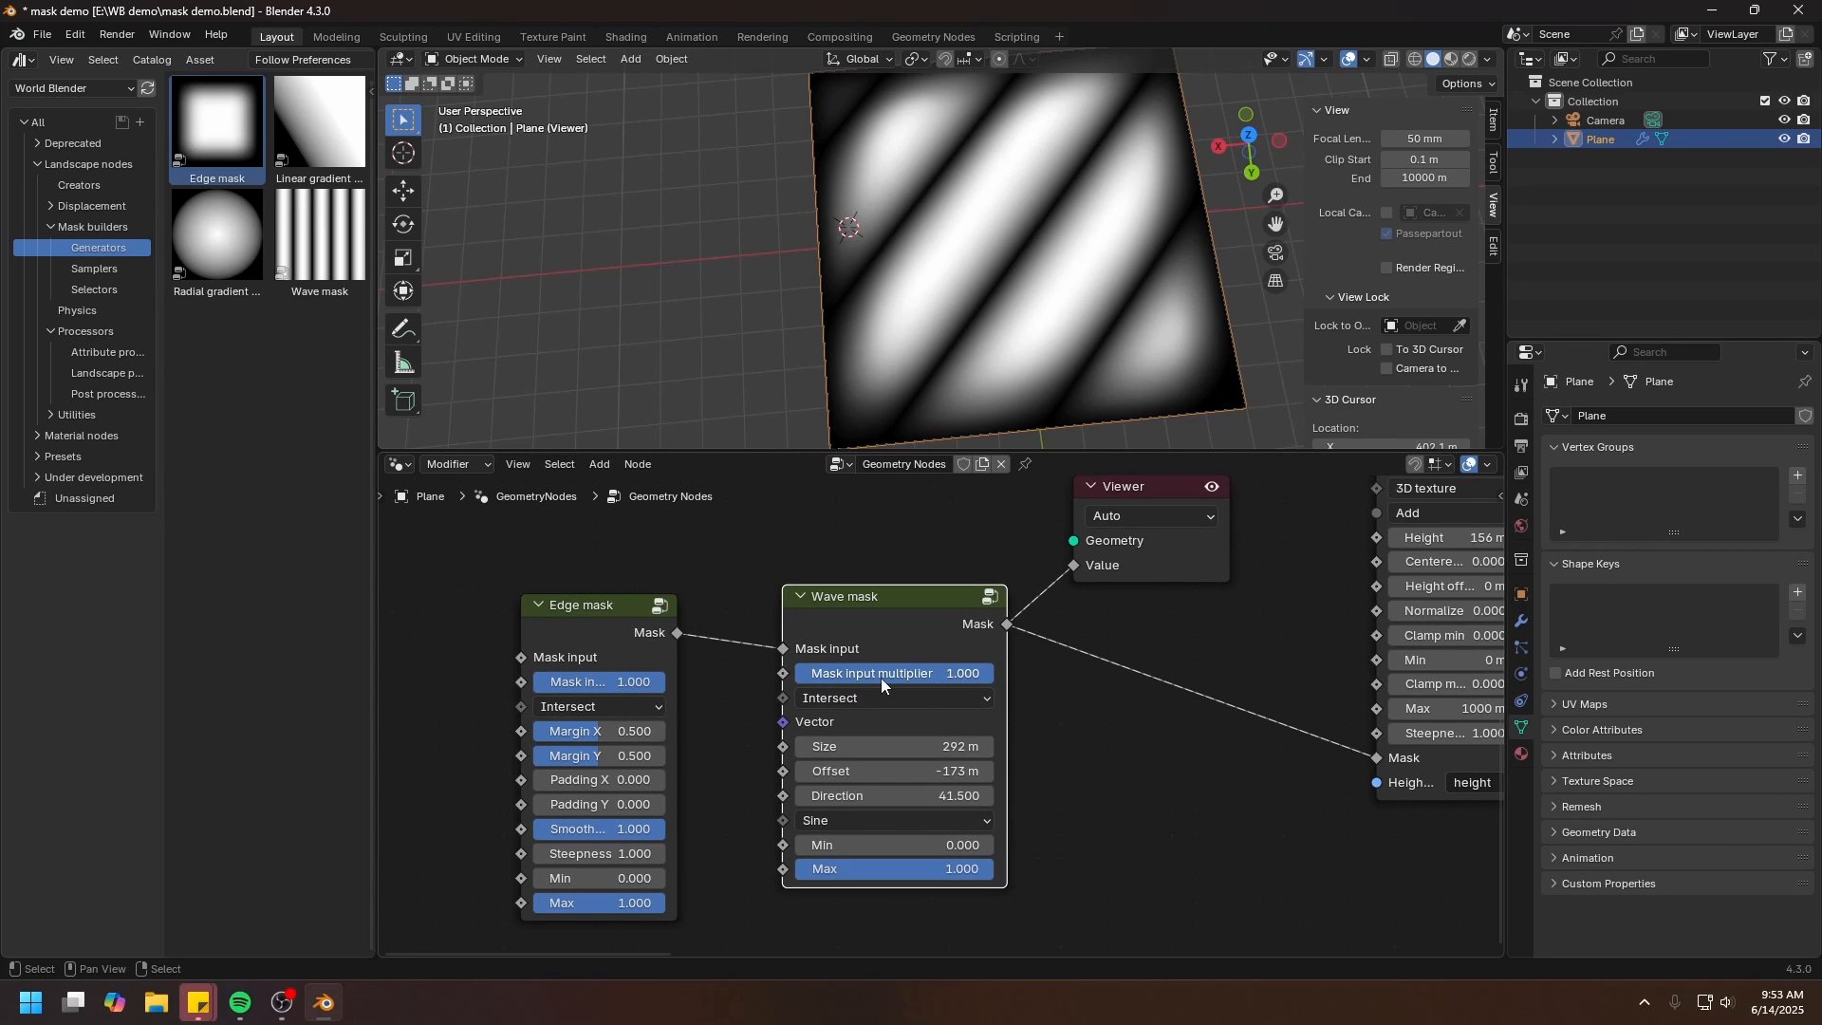
Try the Wave mask's Mask input multiplier at 0 and return it to 1
drag(968, 672, 797, 672)
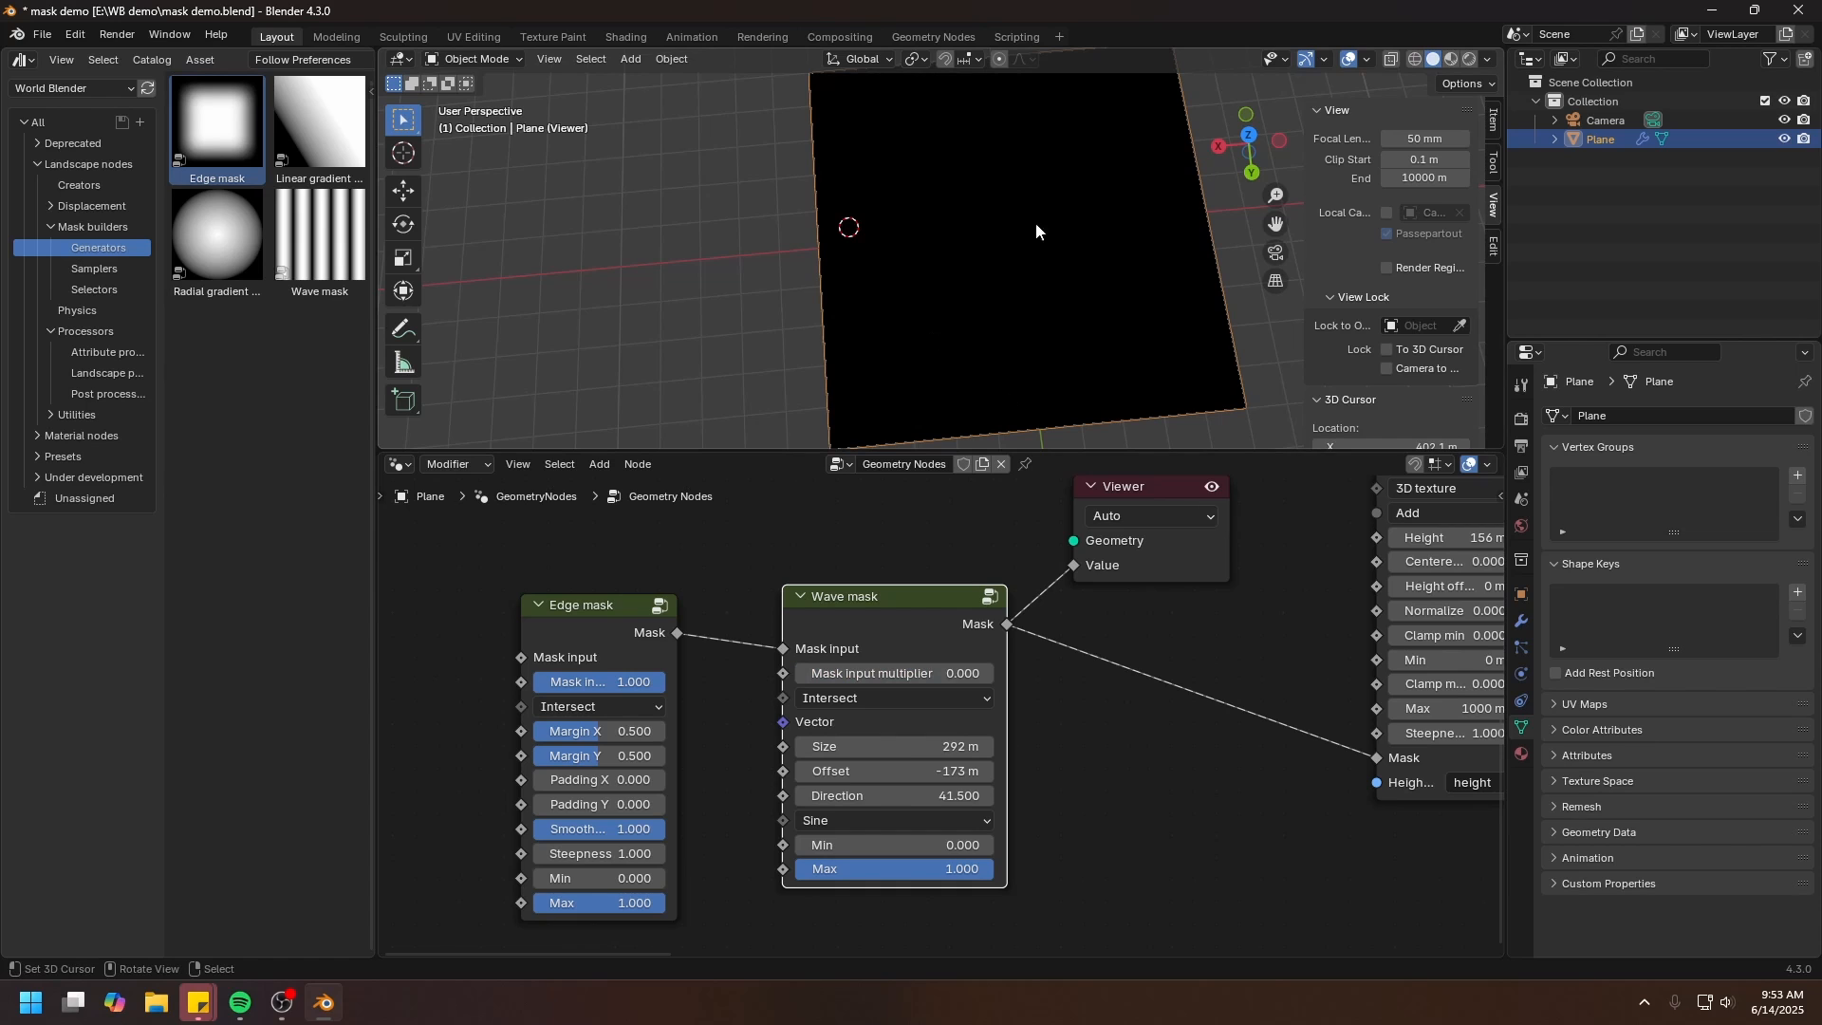
drag(871, 673, 996, 673)
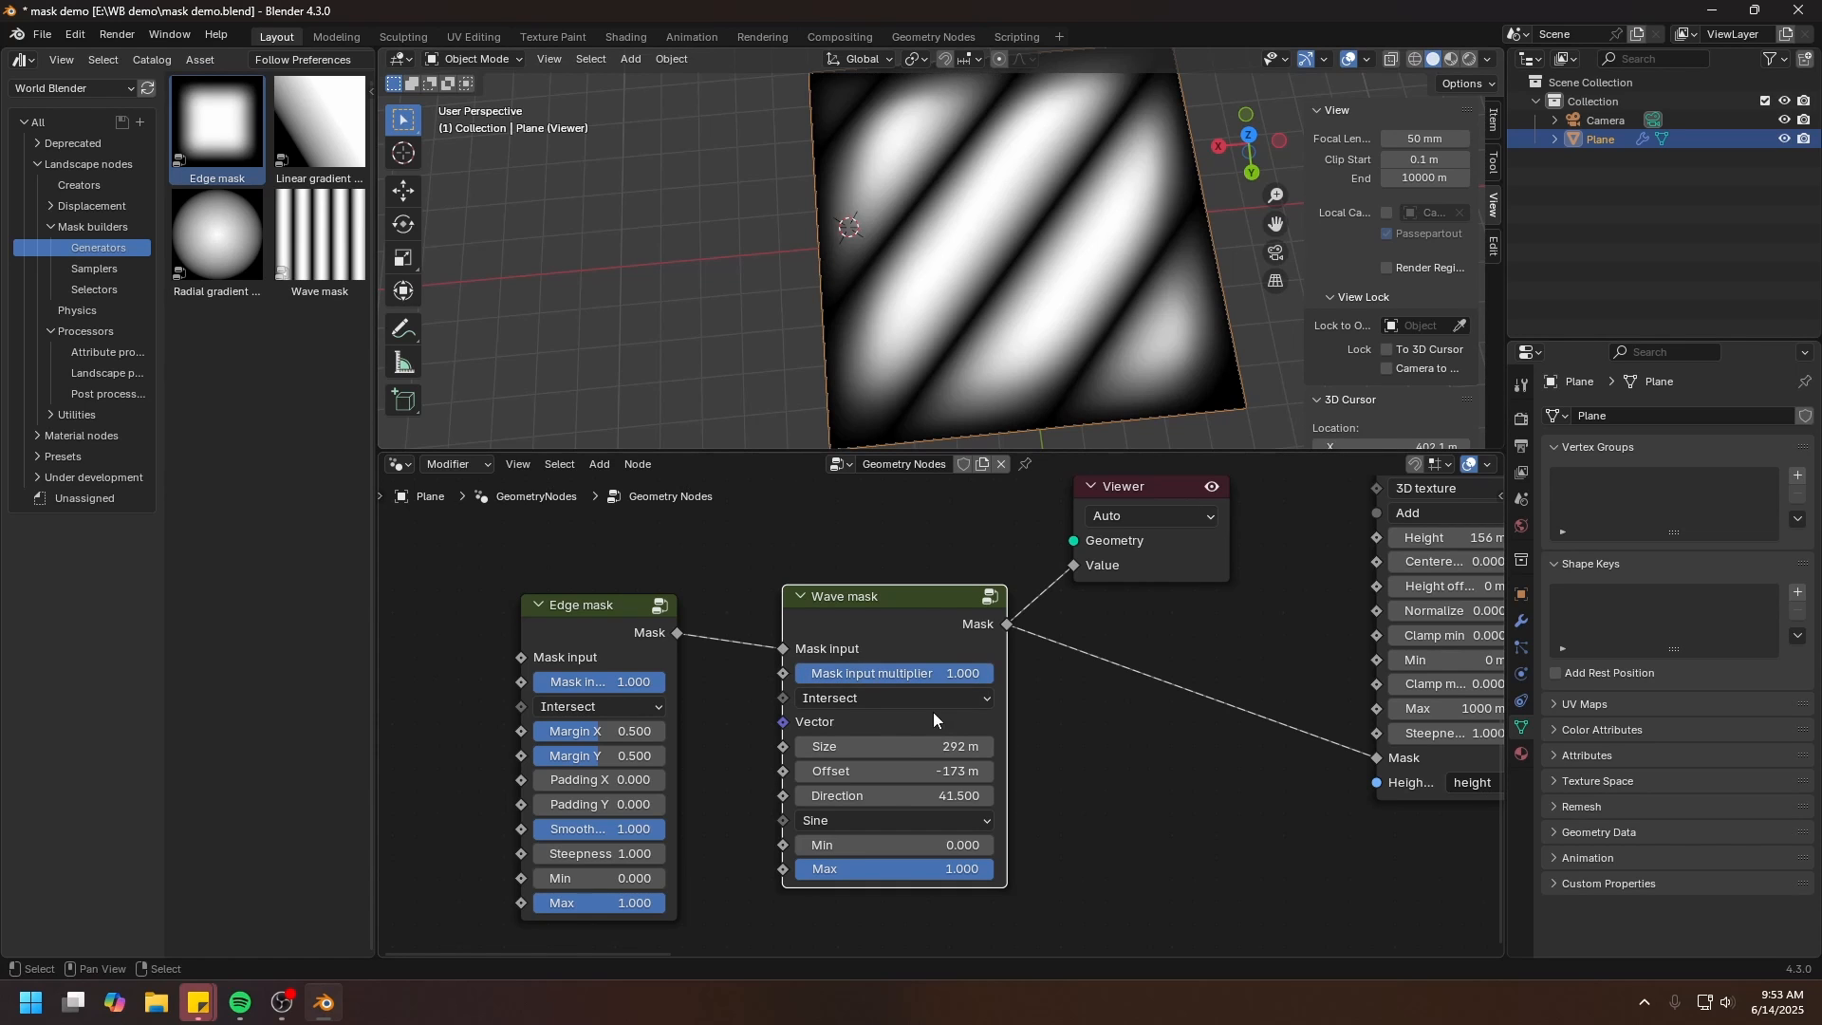
Switch the Wave mask's blending mode to Combine and inspect the resulting mask
click(885, 697)
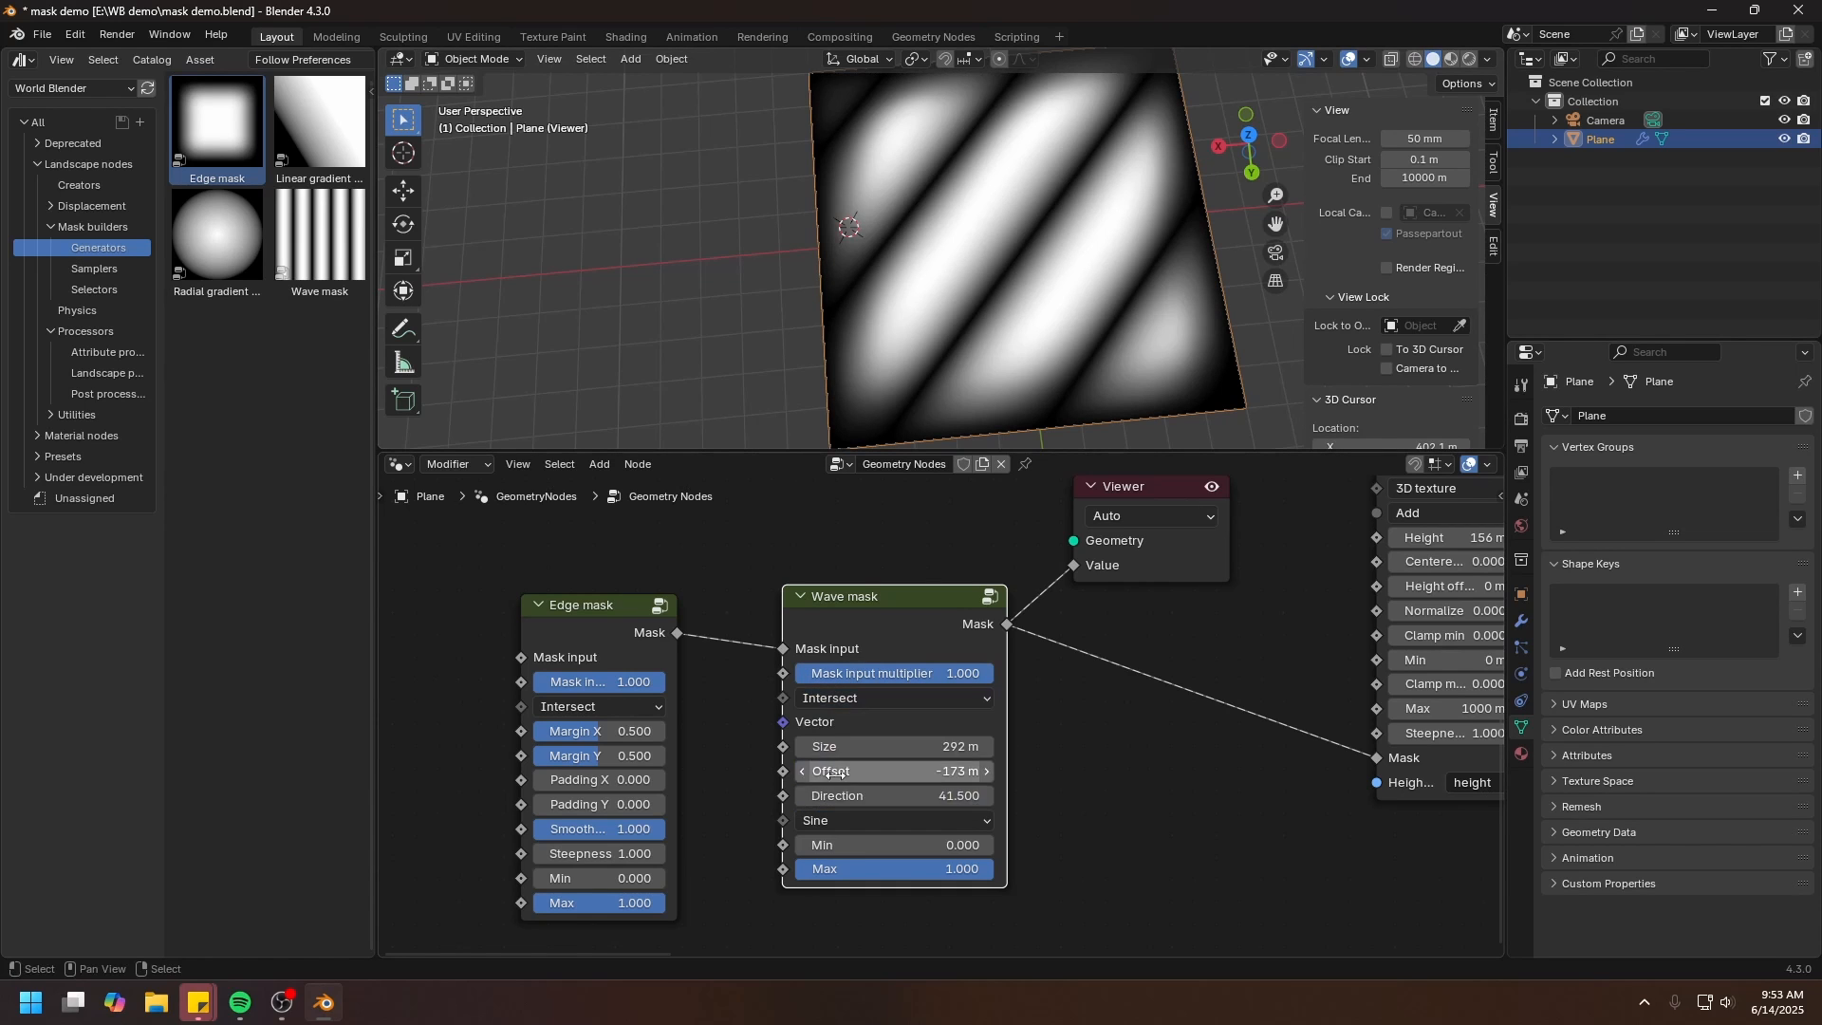
click(847, 703)
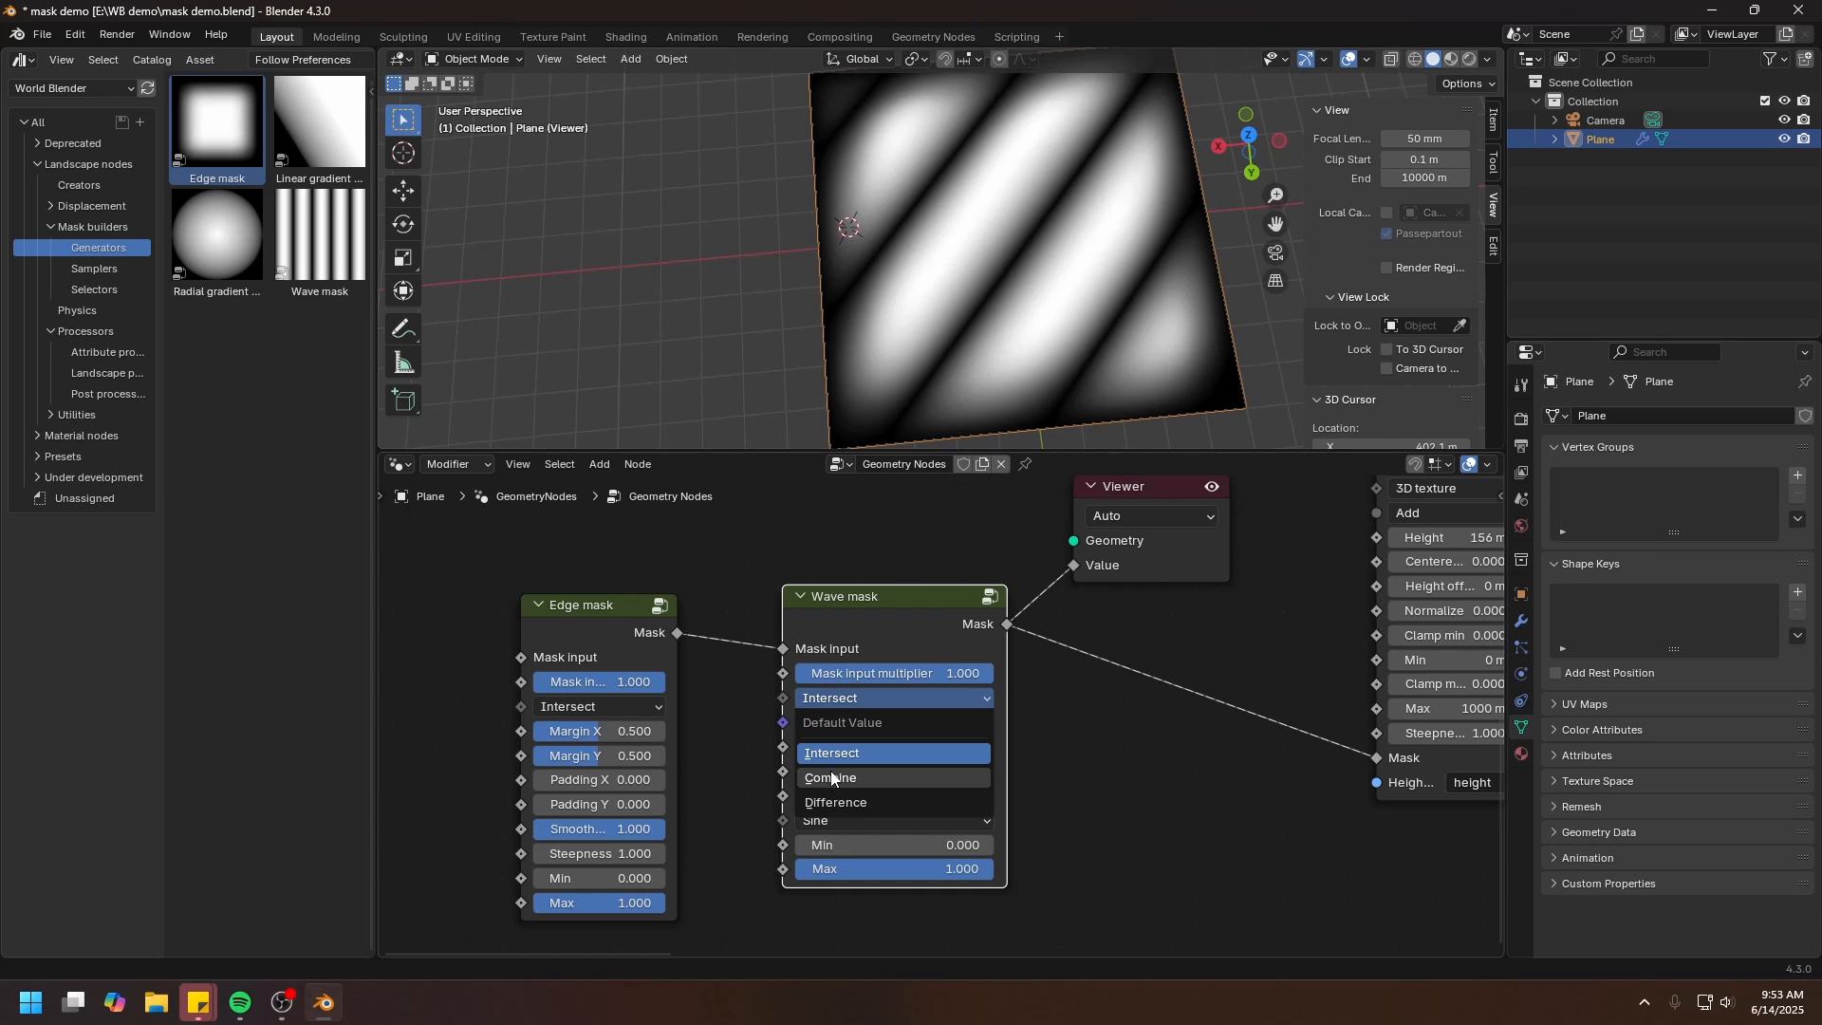
click(839, 779)
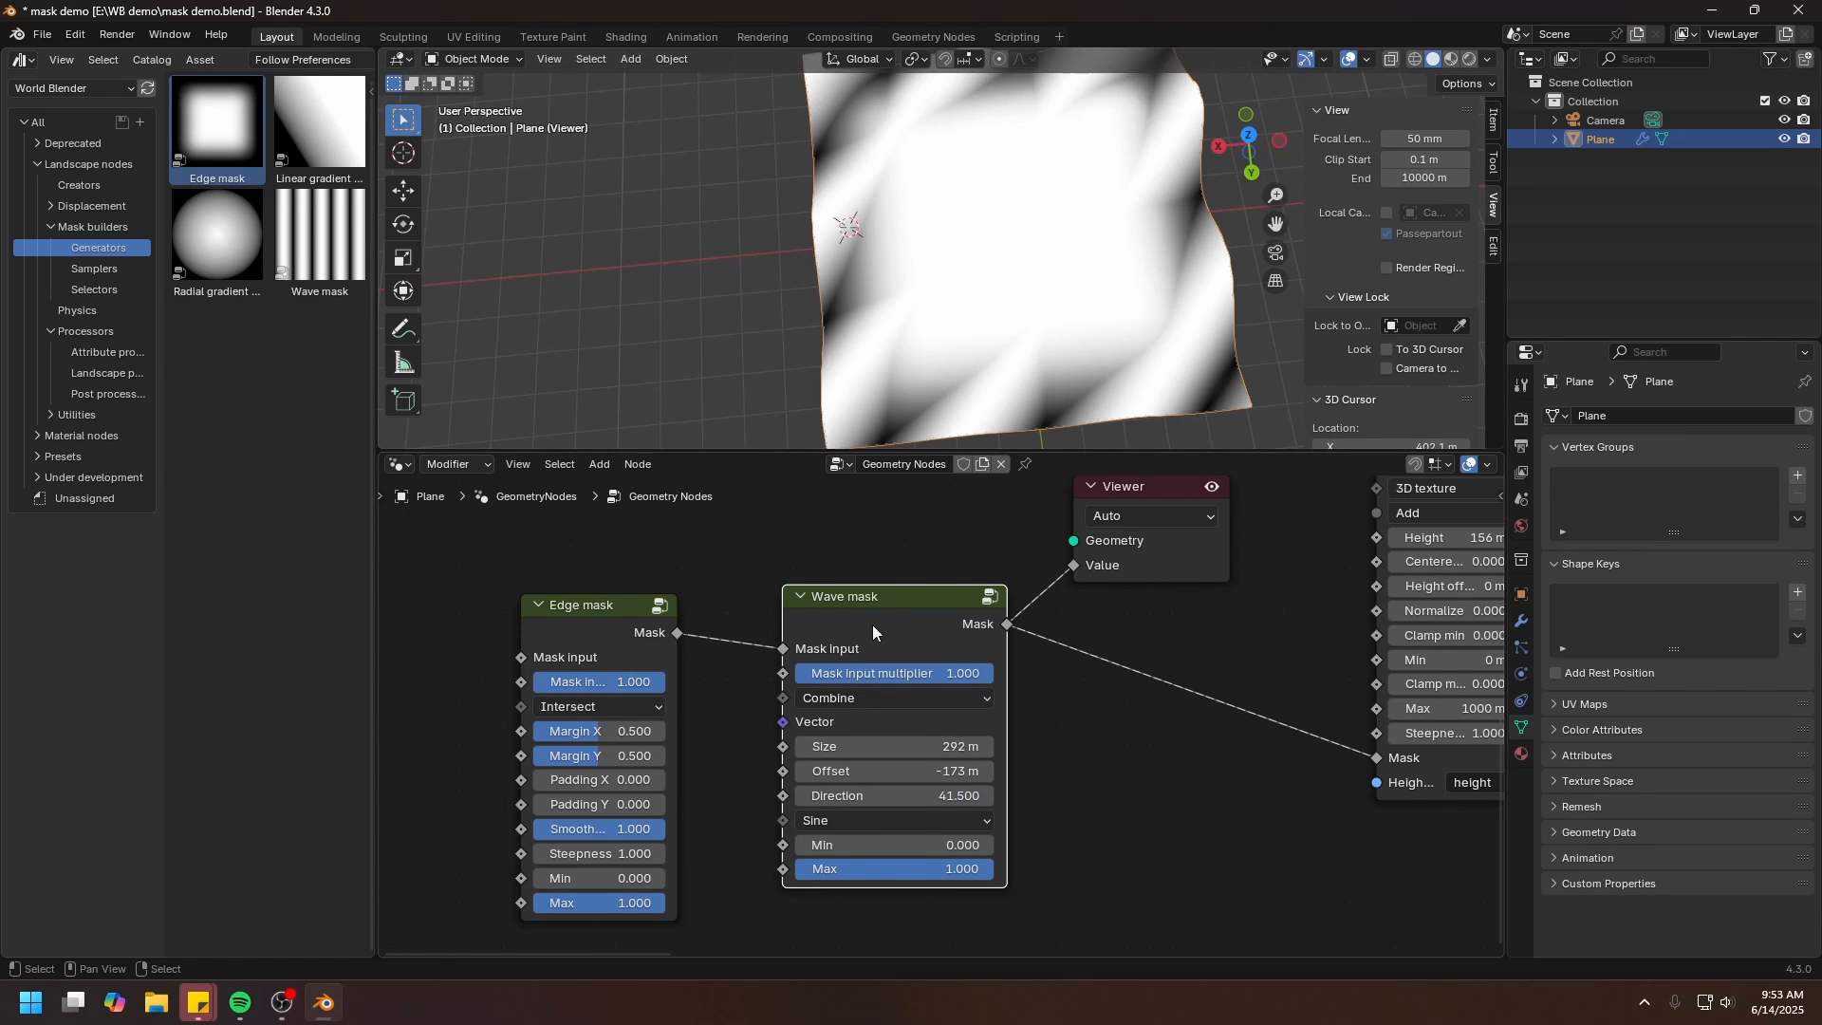
drag(873, 624, 866, 623)
middle_drag(931, 285, 1016, 341)
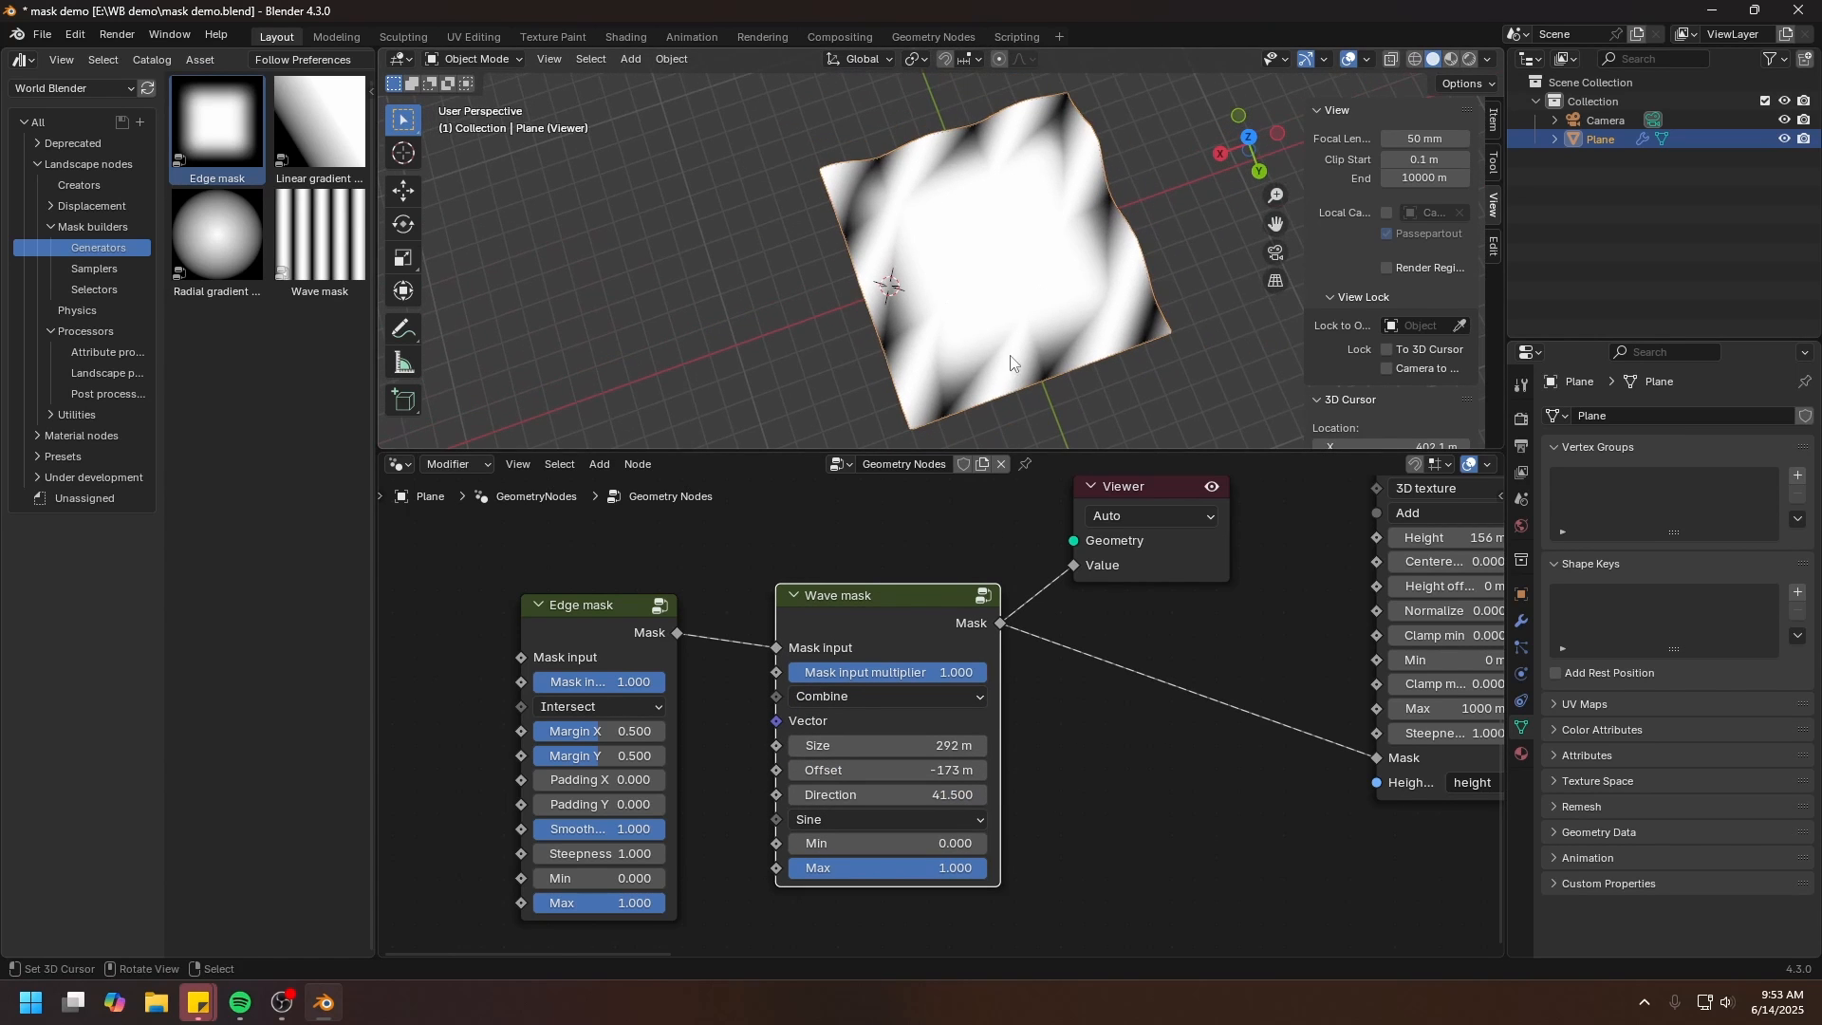
Lower the Wave mask's Mask input multiplier to 0.517 and inspect the combined mask
mouse_move(934, 671)
mouse_down()
mouse_move(788, 672)
mouse_move(915, 671)
mouse_up()
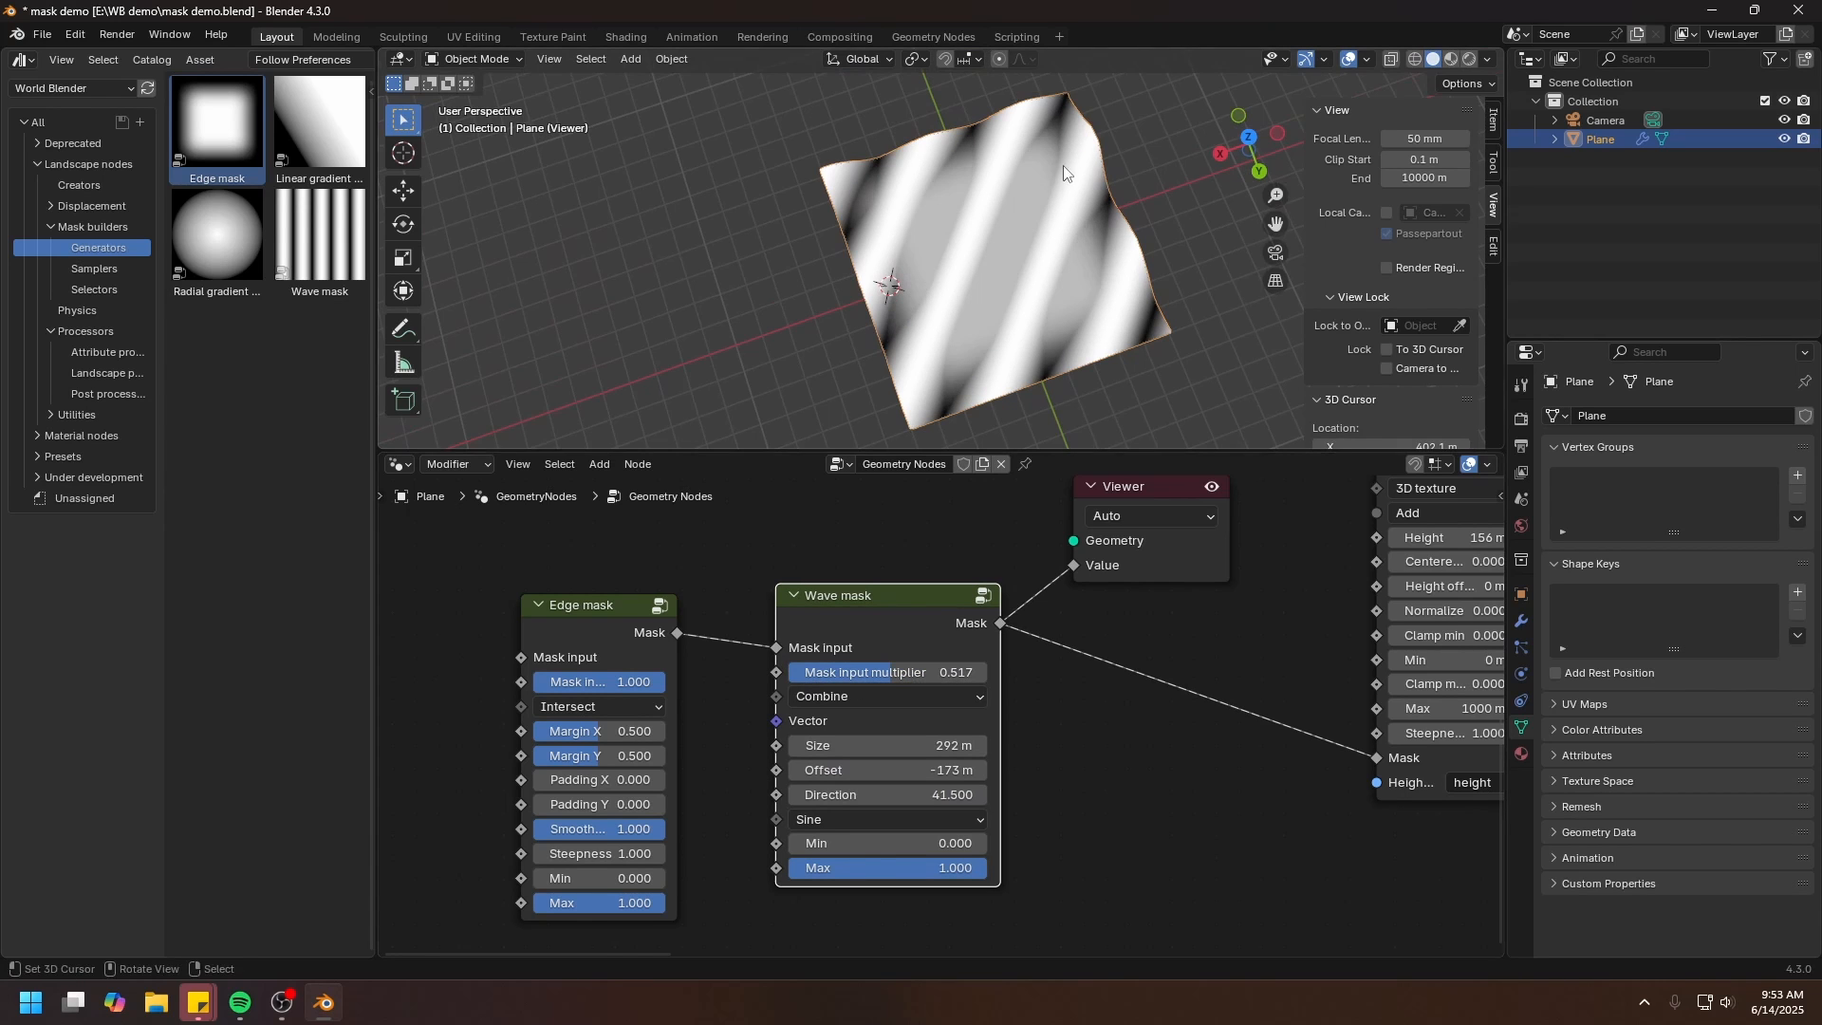
middle_drag(823, 338, 786, 339)
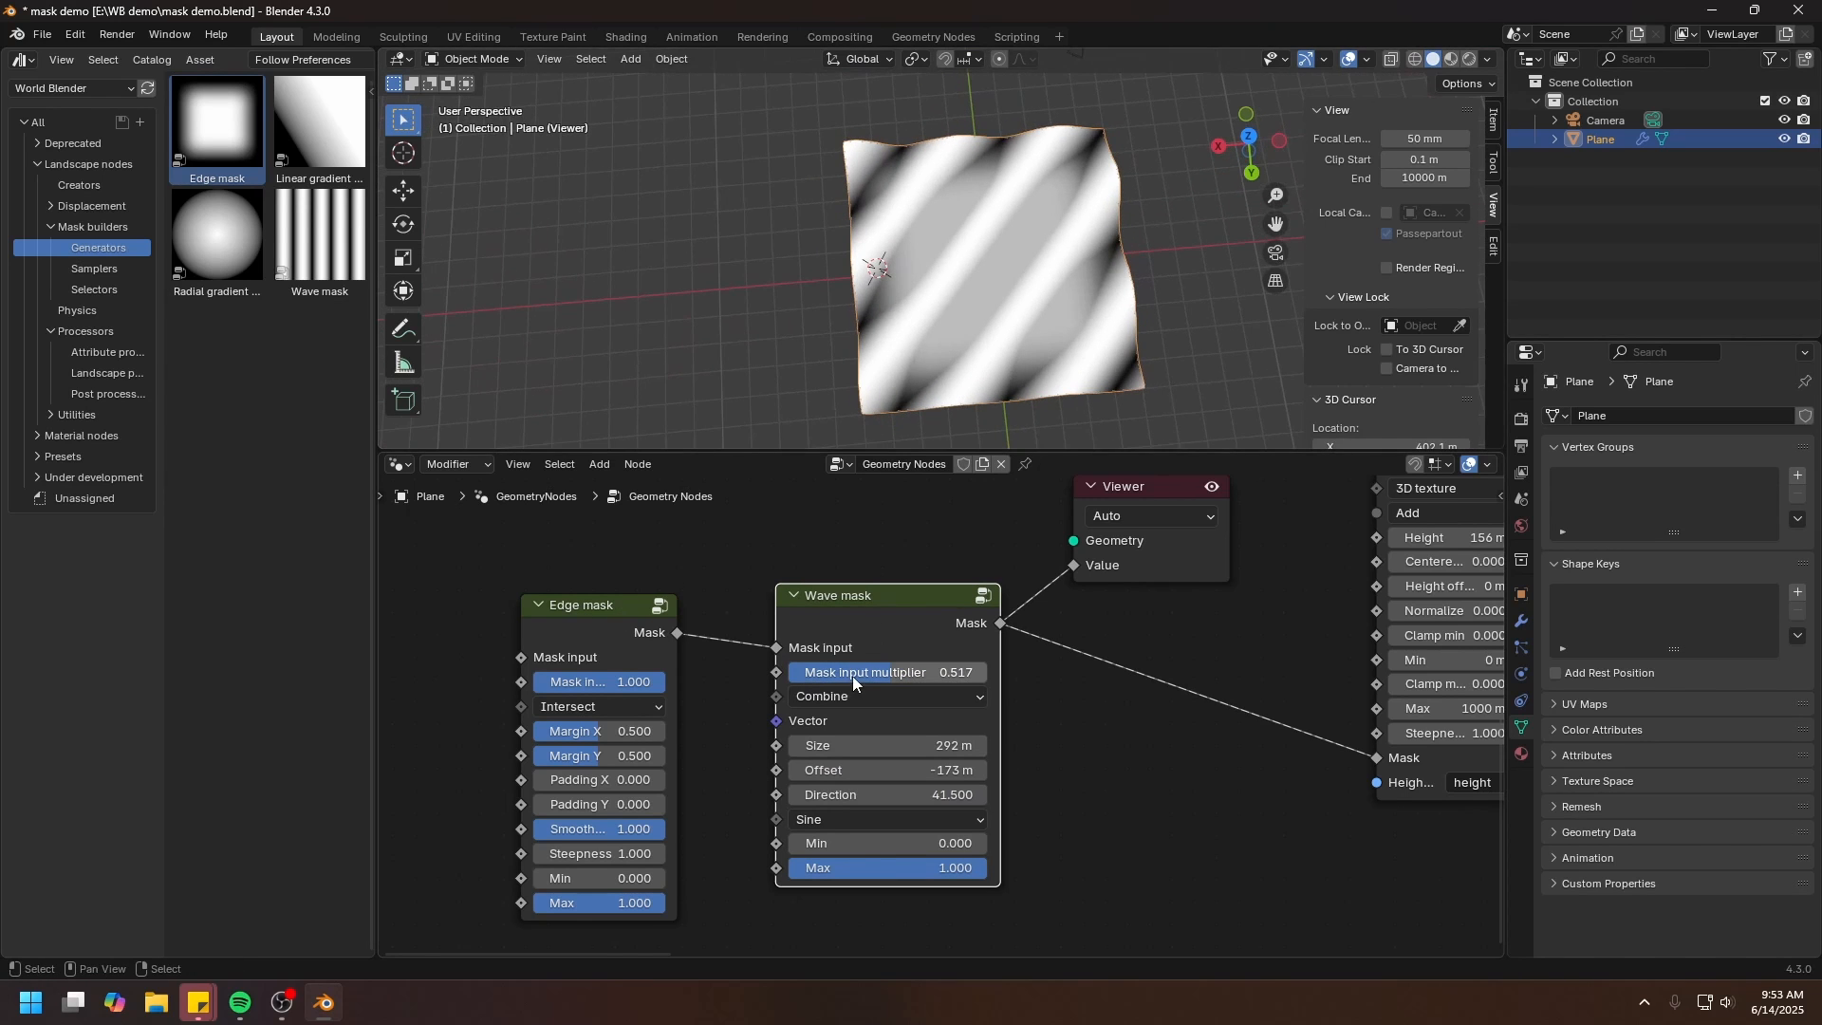
middle_drag(920, 270, 896, 224)
Delete the Wave mask's Viewer node and preview the Noise displacement's landscape with the combined mask
middle_drag(1137, 601, 974, 696)
click(1028, 639)
key(x)
middle_drag(1164, 544, 812, 782)
ctrl+shift+click(930, 515)
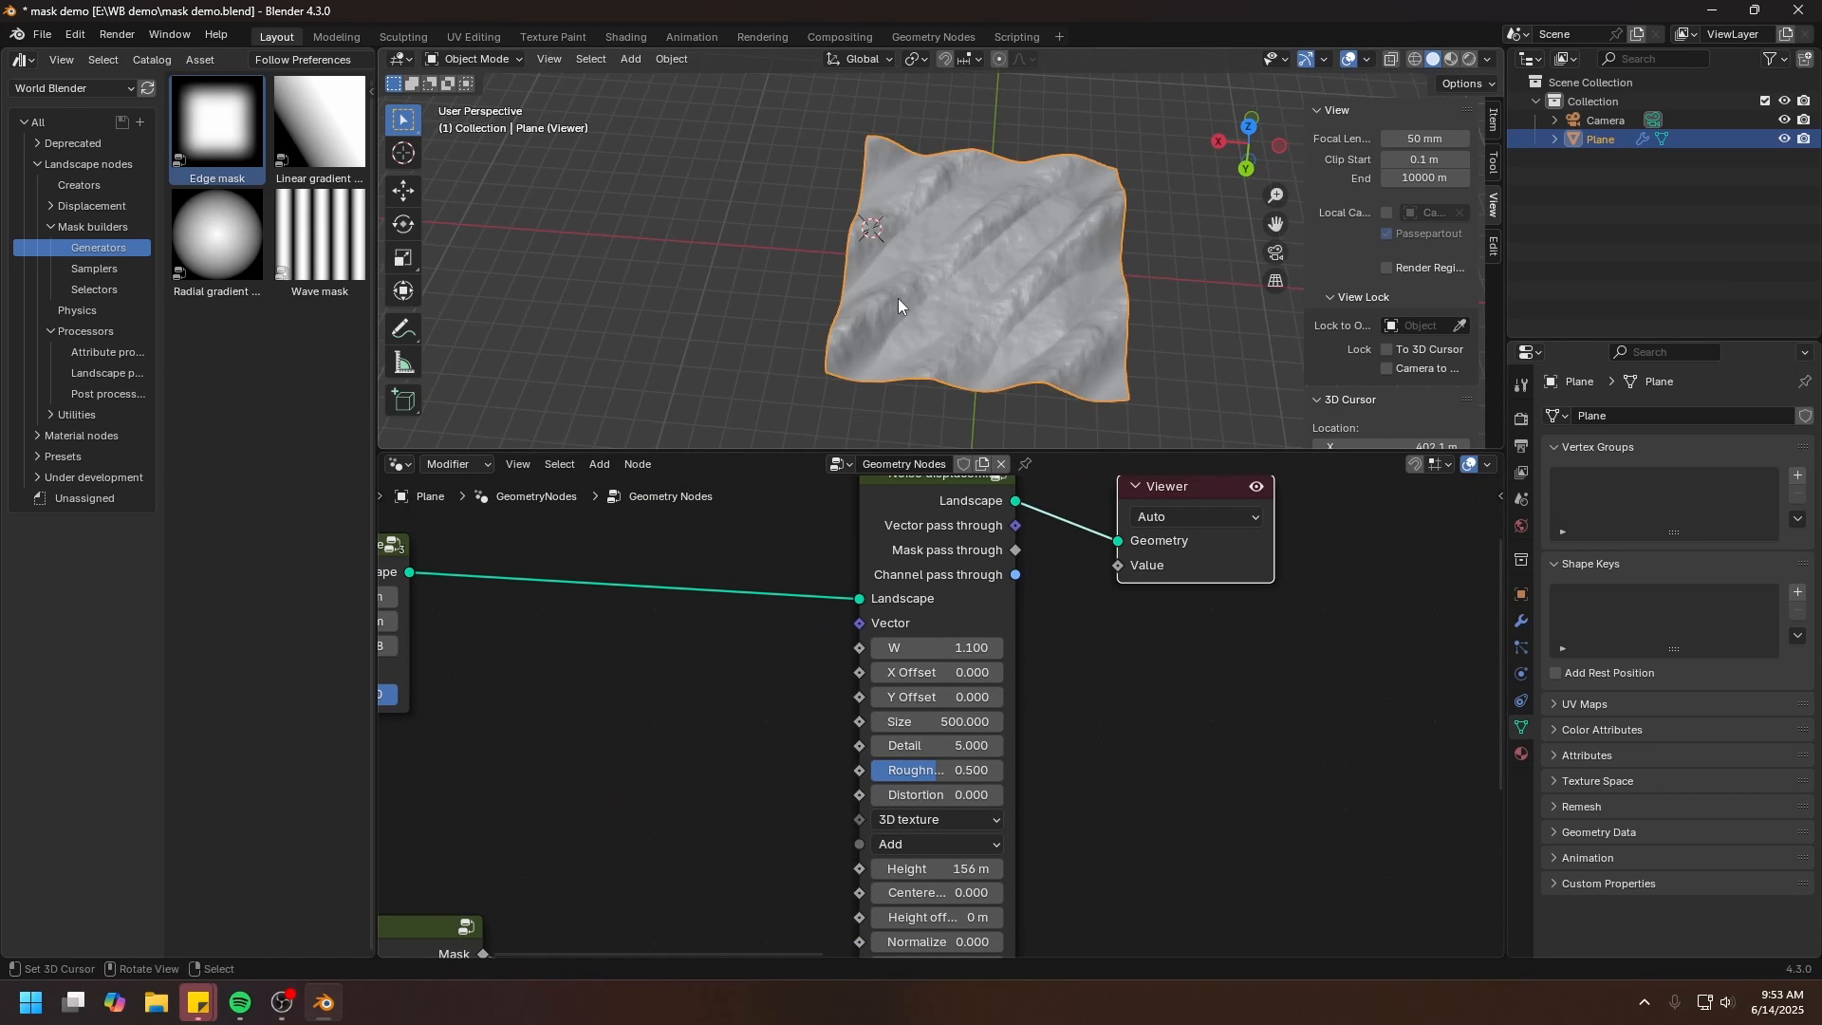
middle_drag(898, 298, 941, 239)
Set the Wave mask's Mask input multiplier back to 1
middle_drag(729, 772, 1083, 583)
scroll(875, 800, up, 2)
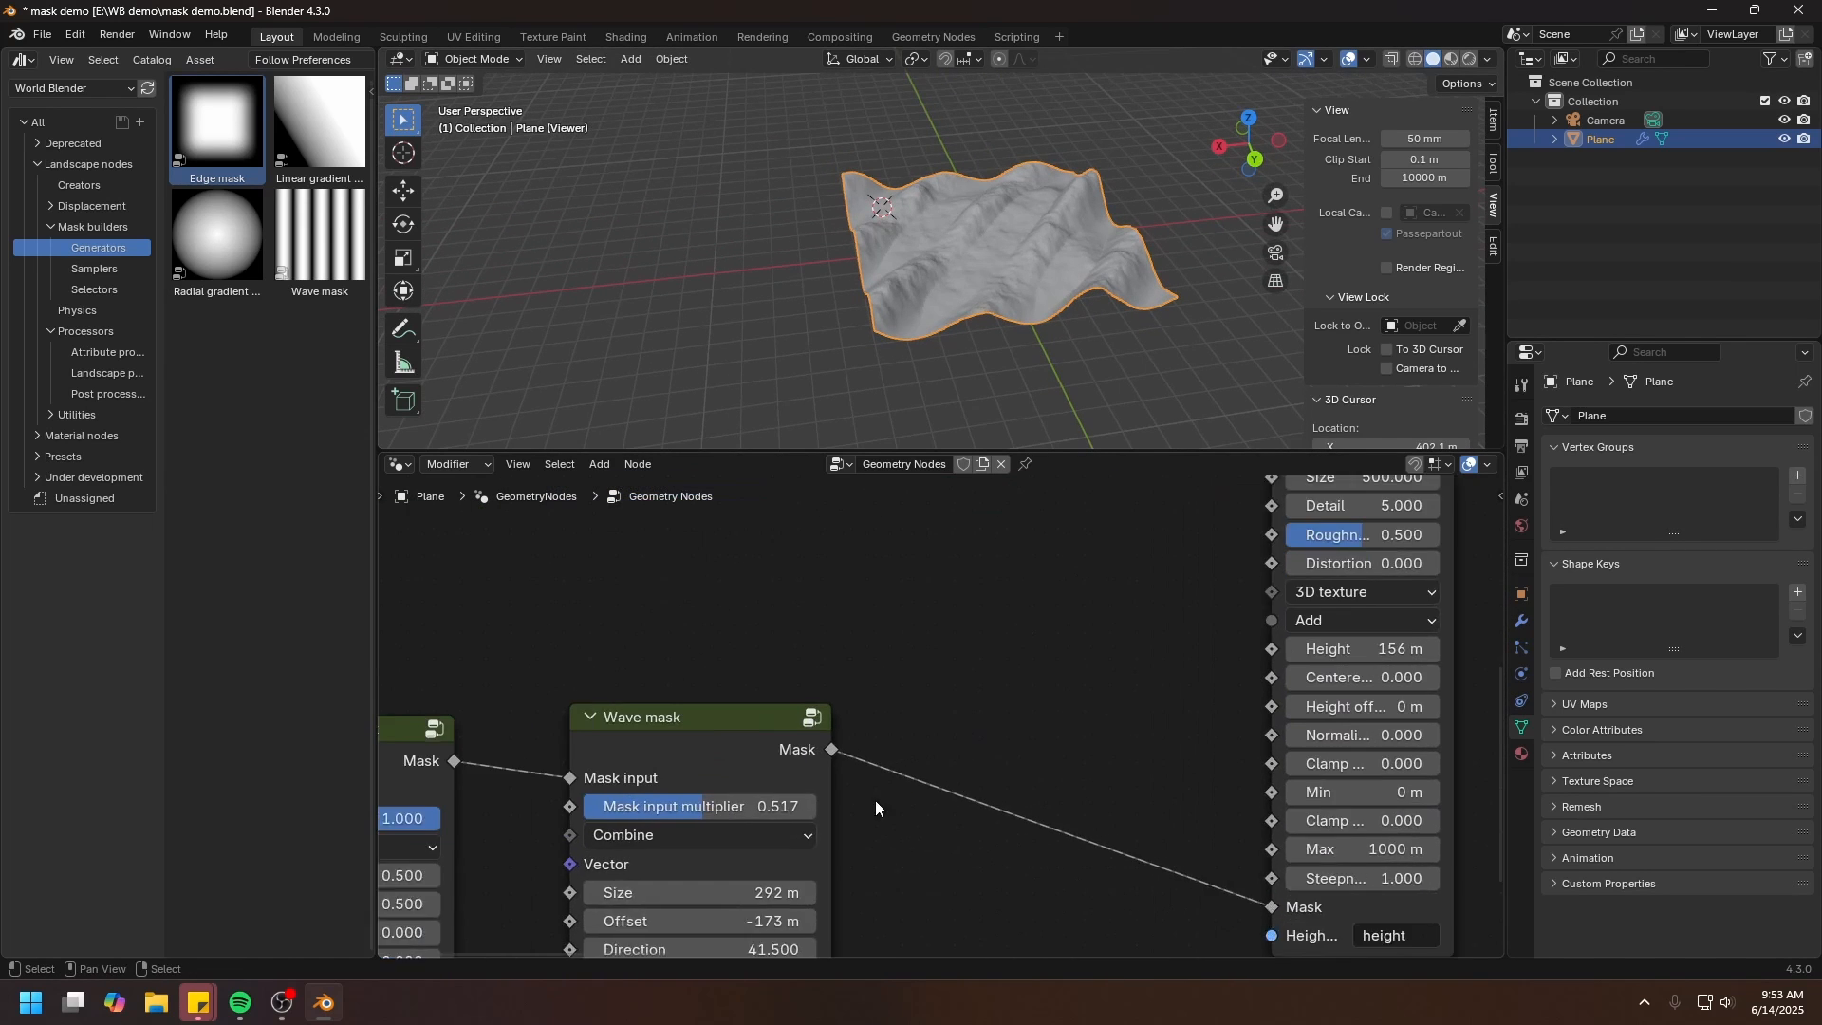
scroll(875, 800, up, 1)
drag(778, 746, 818, 745)
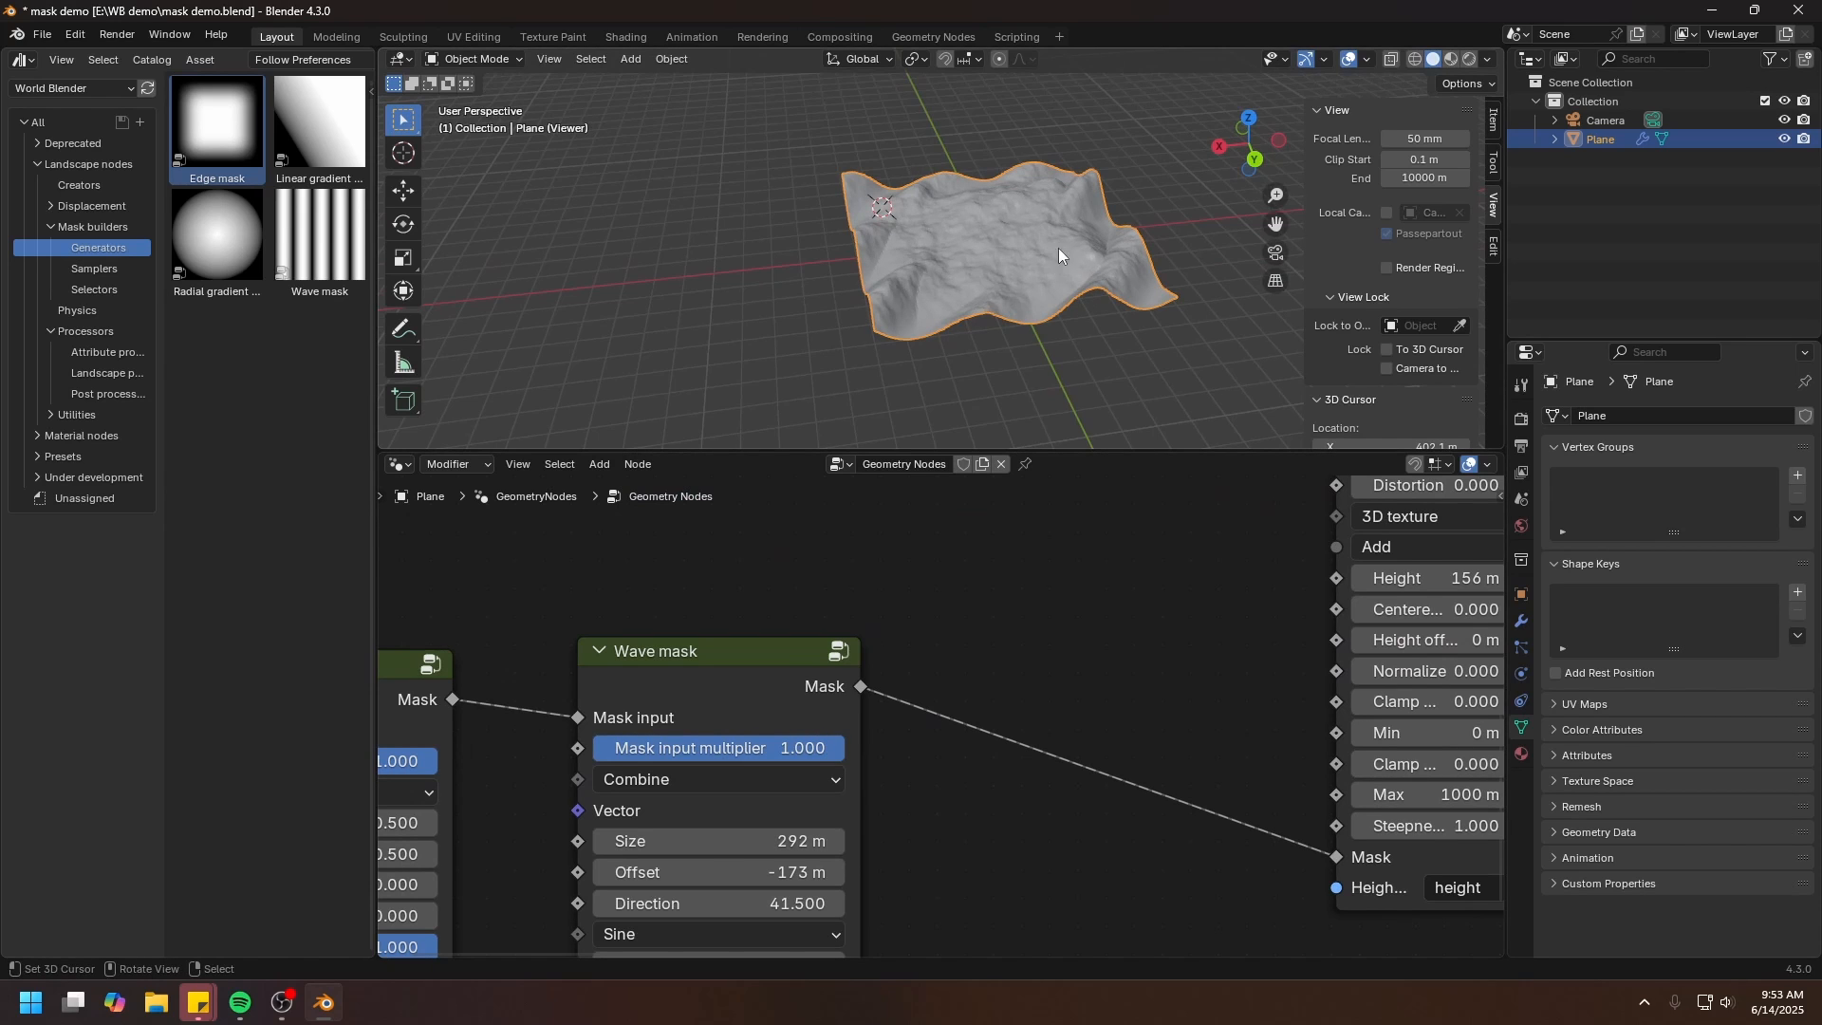
Compare the Wave mask's Intersect and Difference modes on the landscape, leaving the mode on Intersect
click(654, 780)
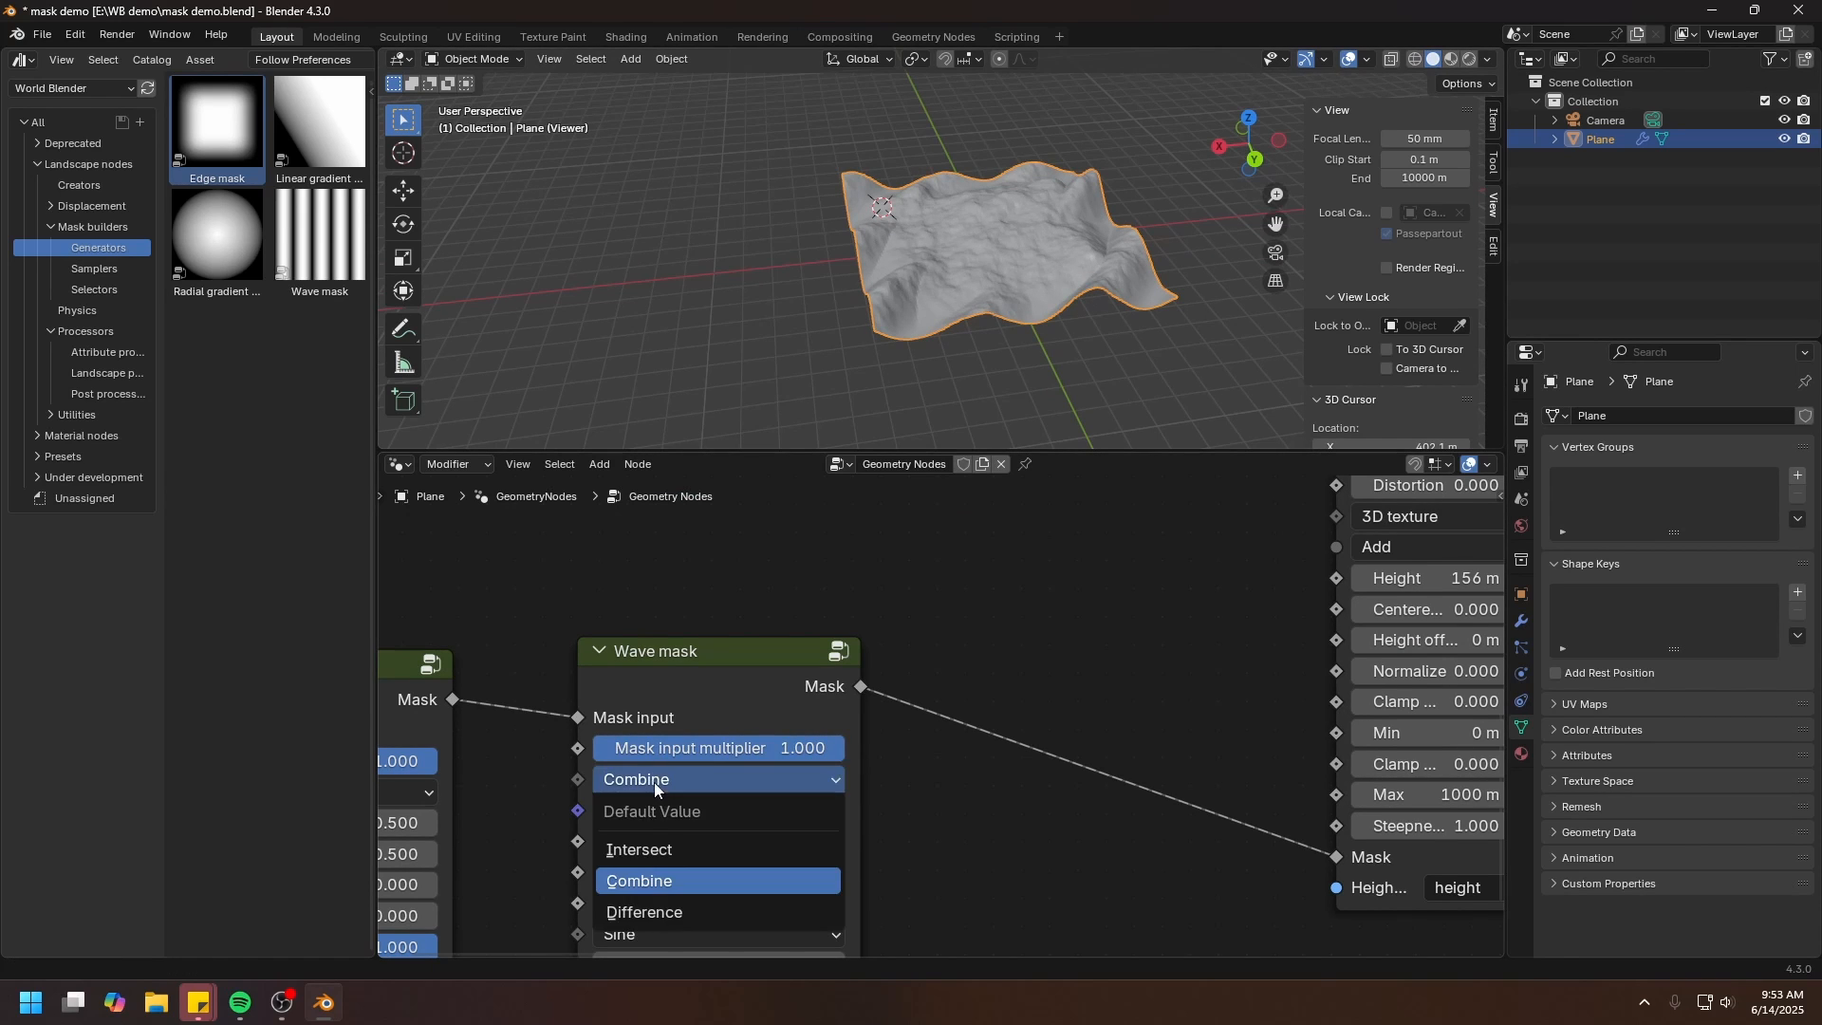
click(648, 843)
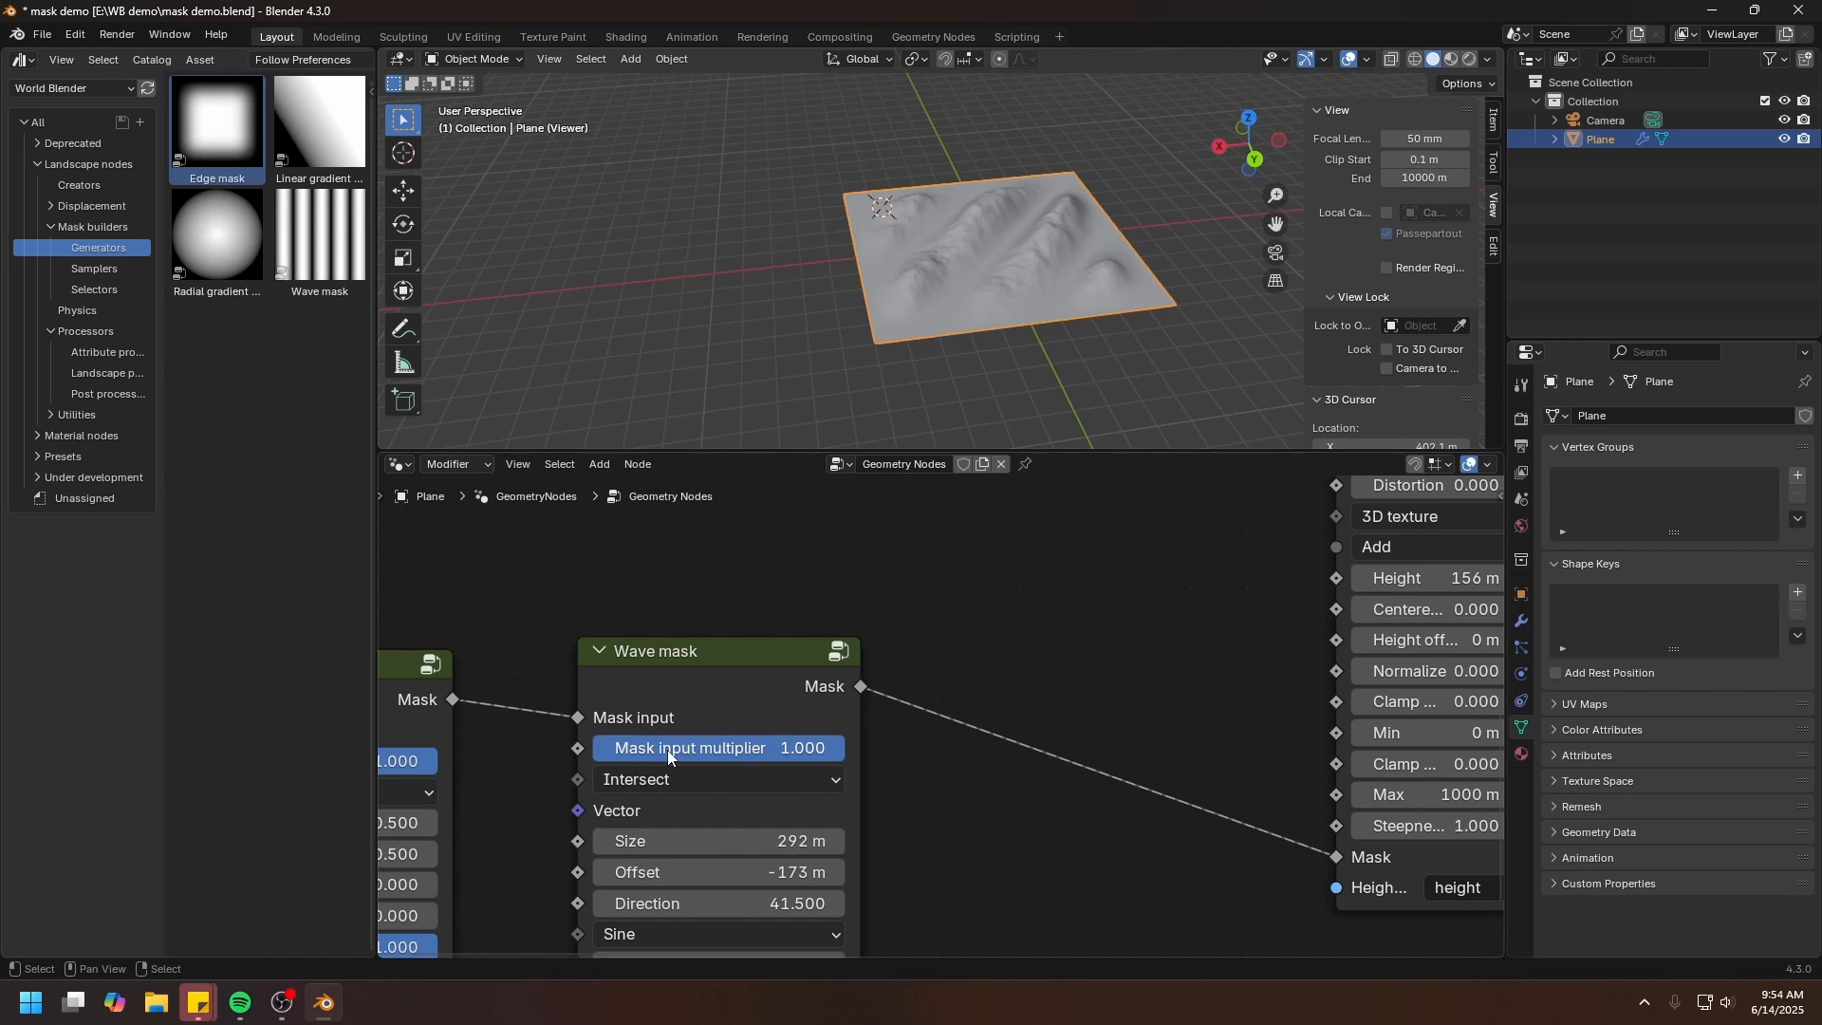
click(649, 780)
click(646, 911)
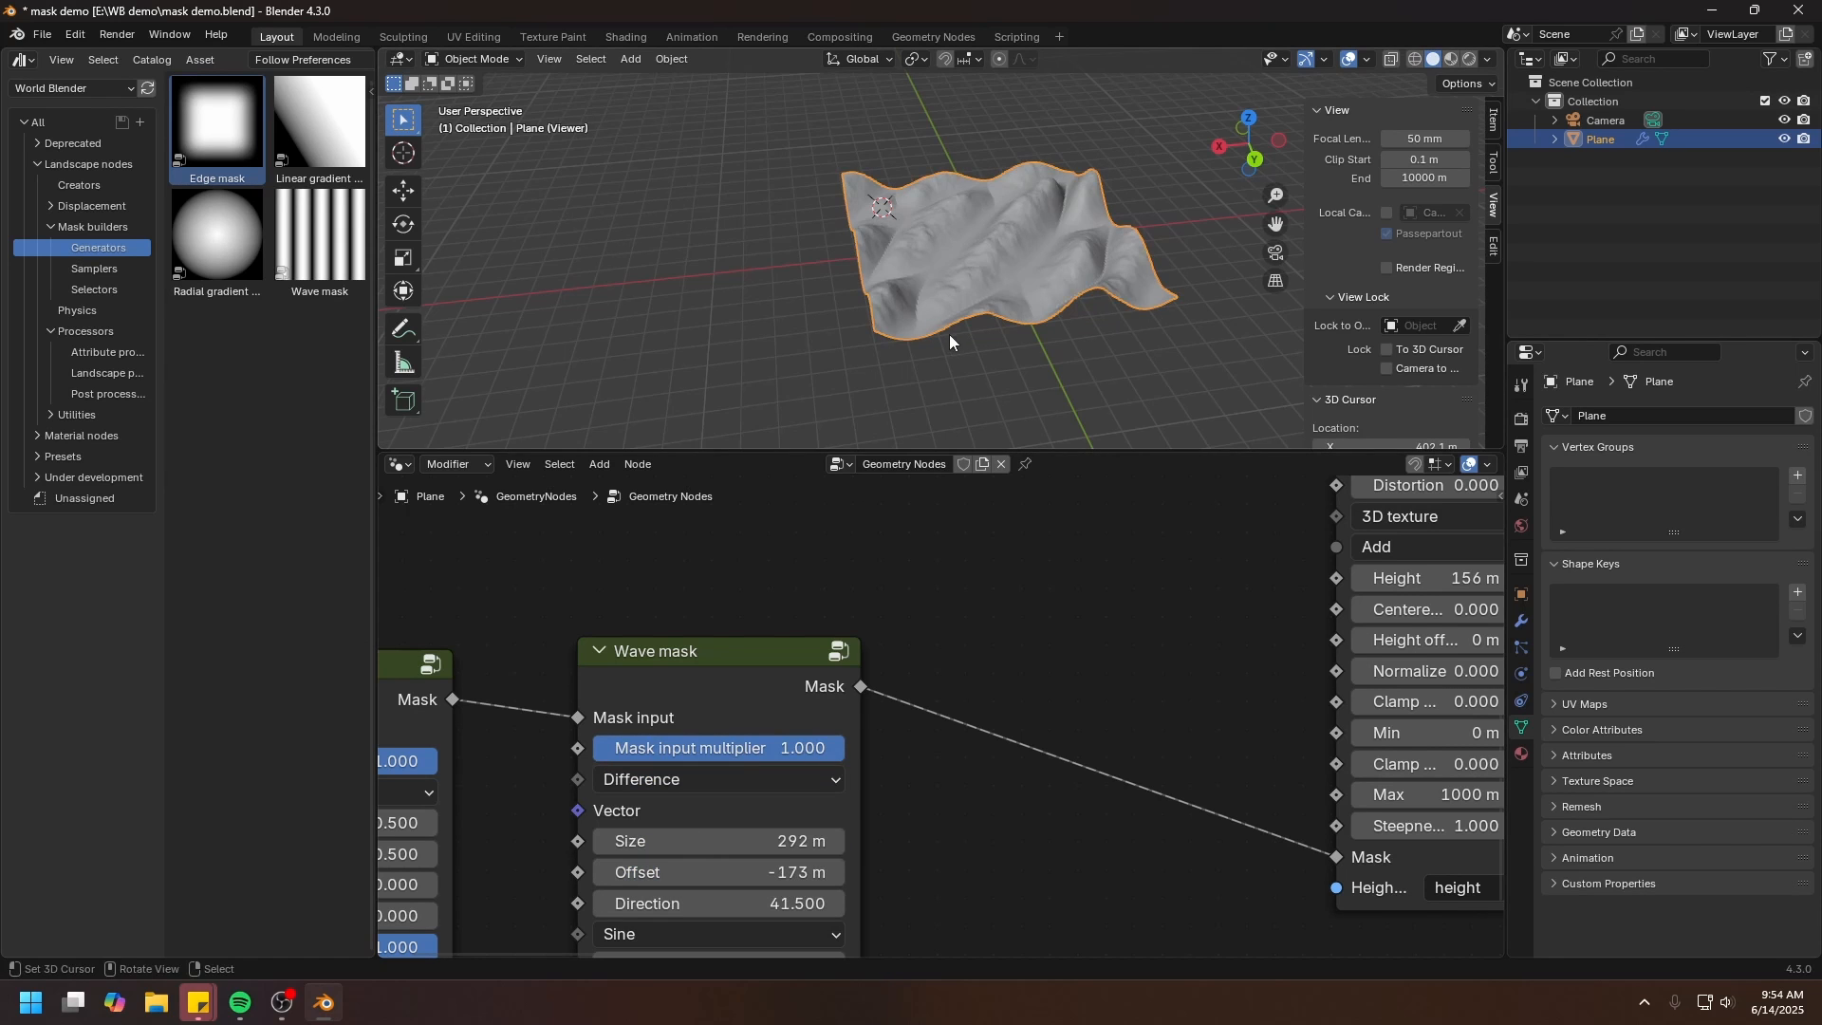
middle_drag(949, 334, 915, 360)
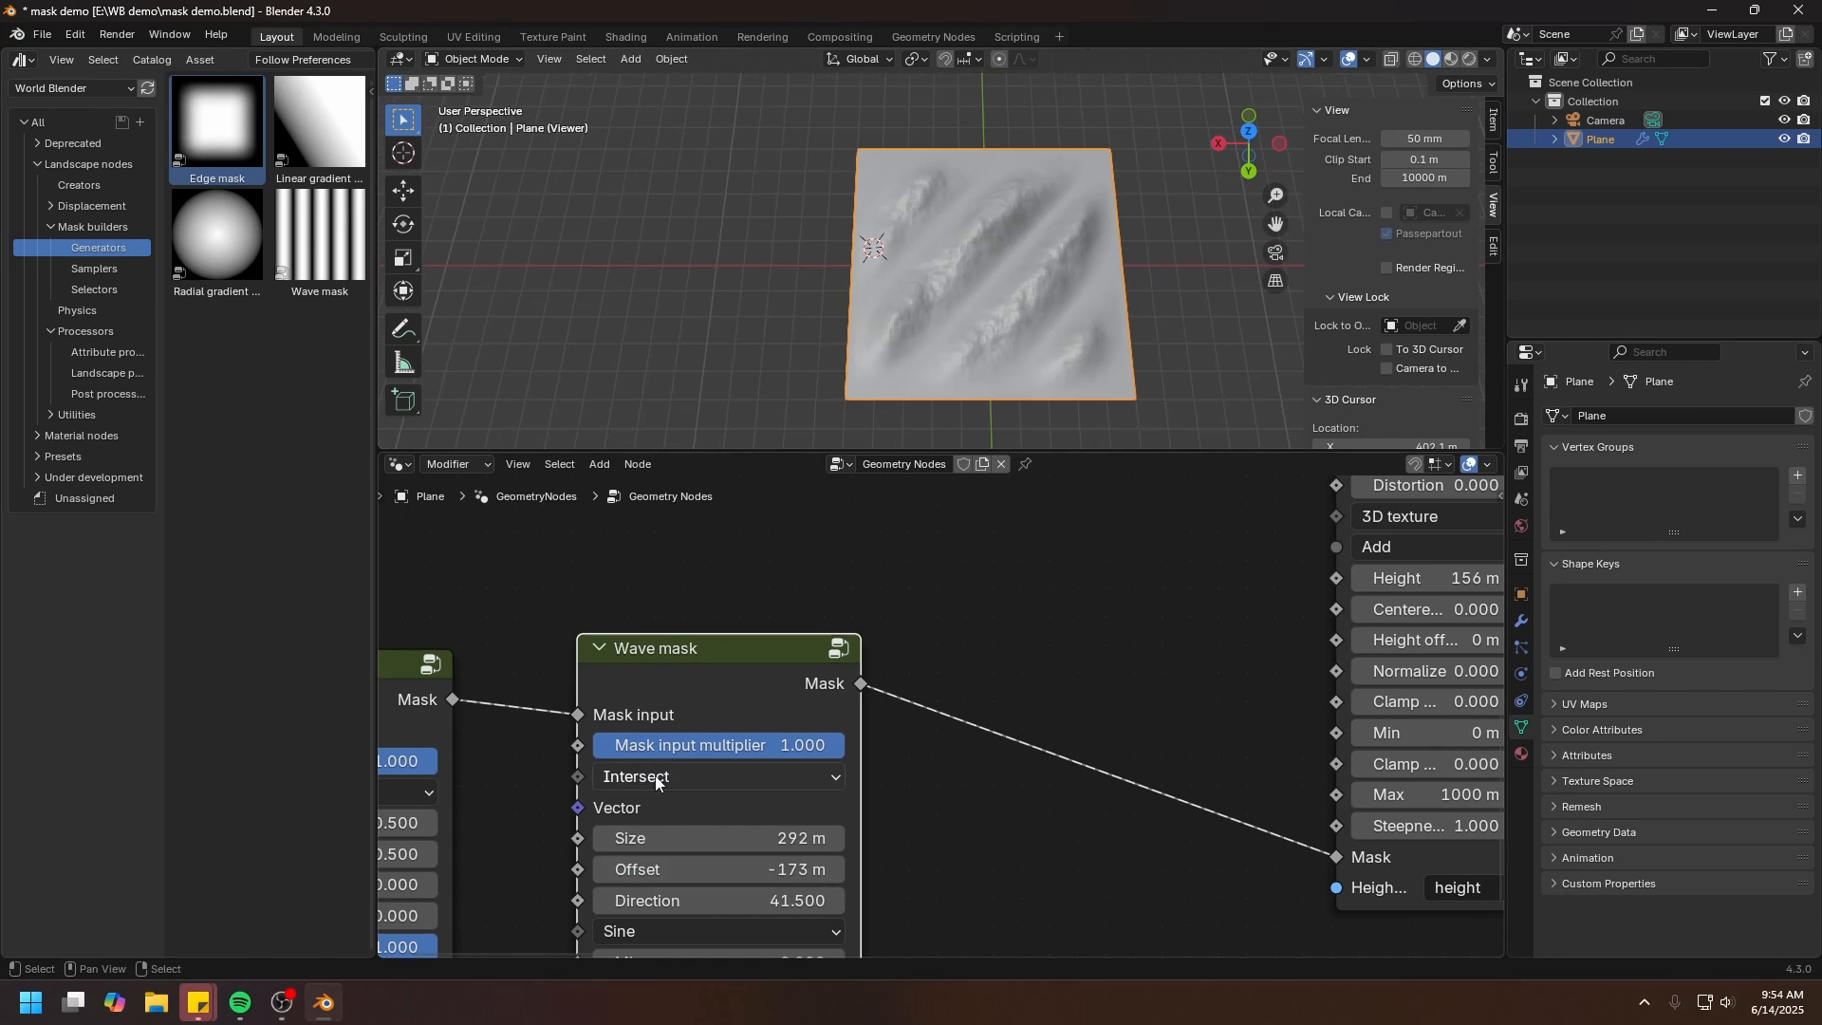
click(659, 778)
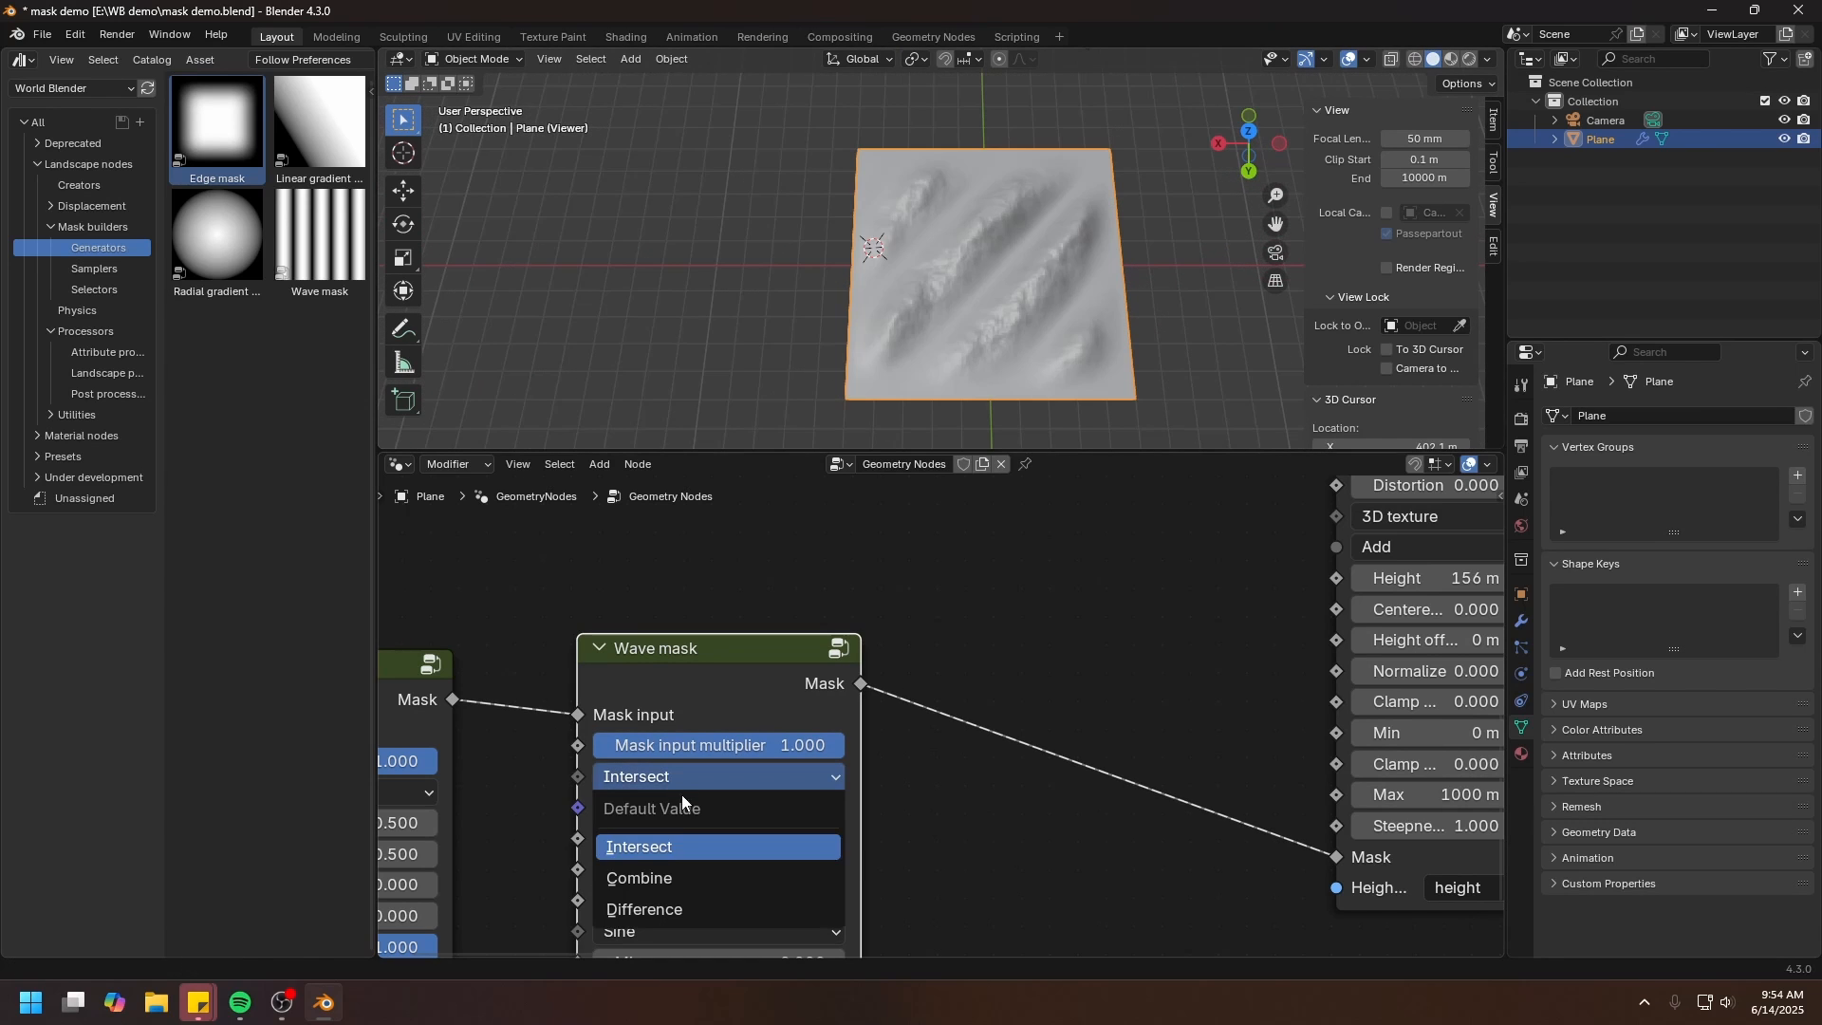
click(627, 850)
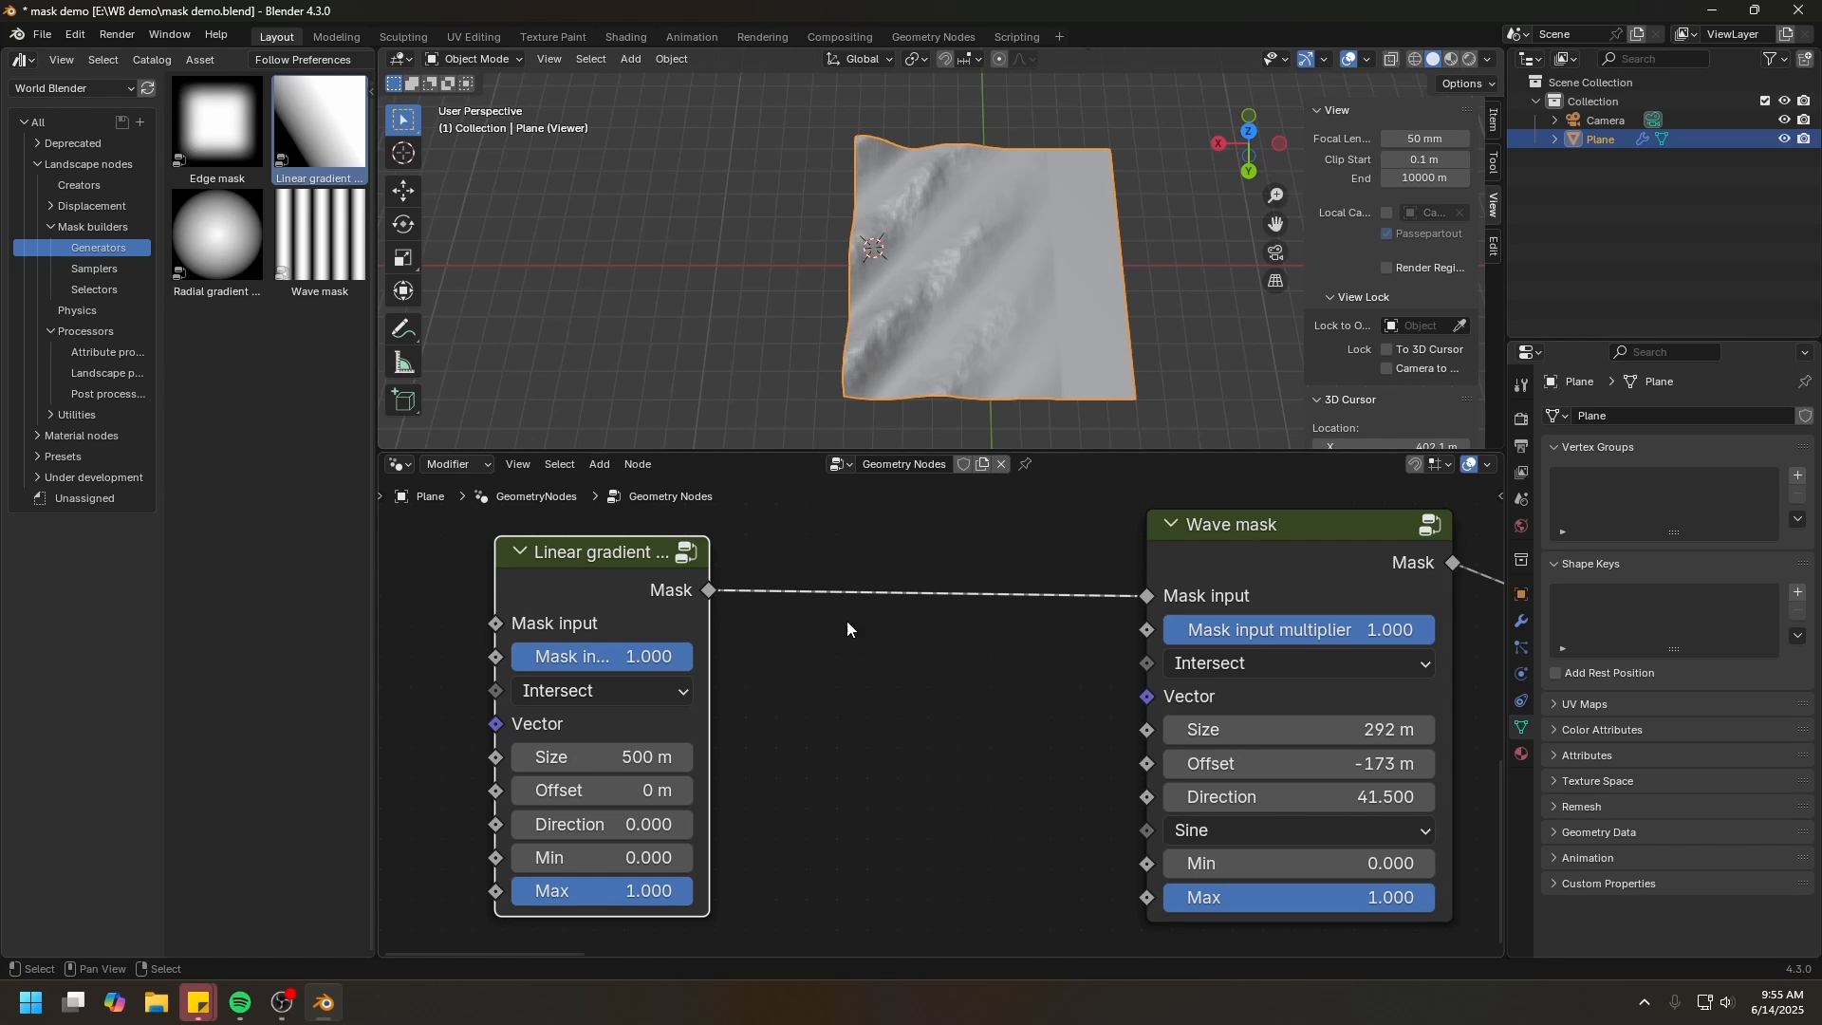
Insert a Math node between the Linear gradient mask and the Wave mask and set its operation to Power
click(846, 622)
click(795, 536)
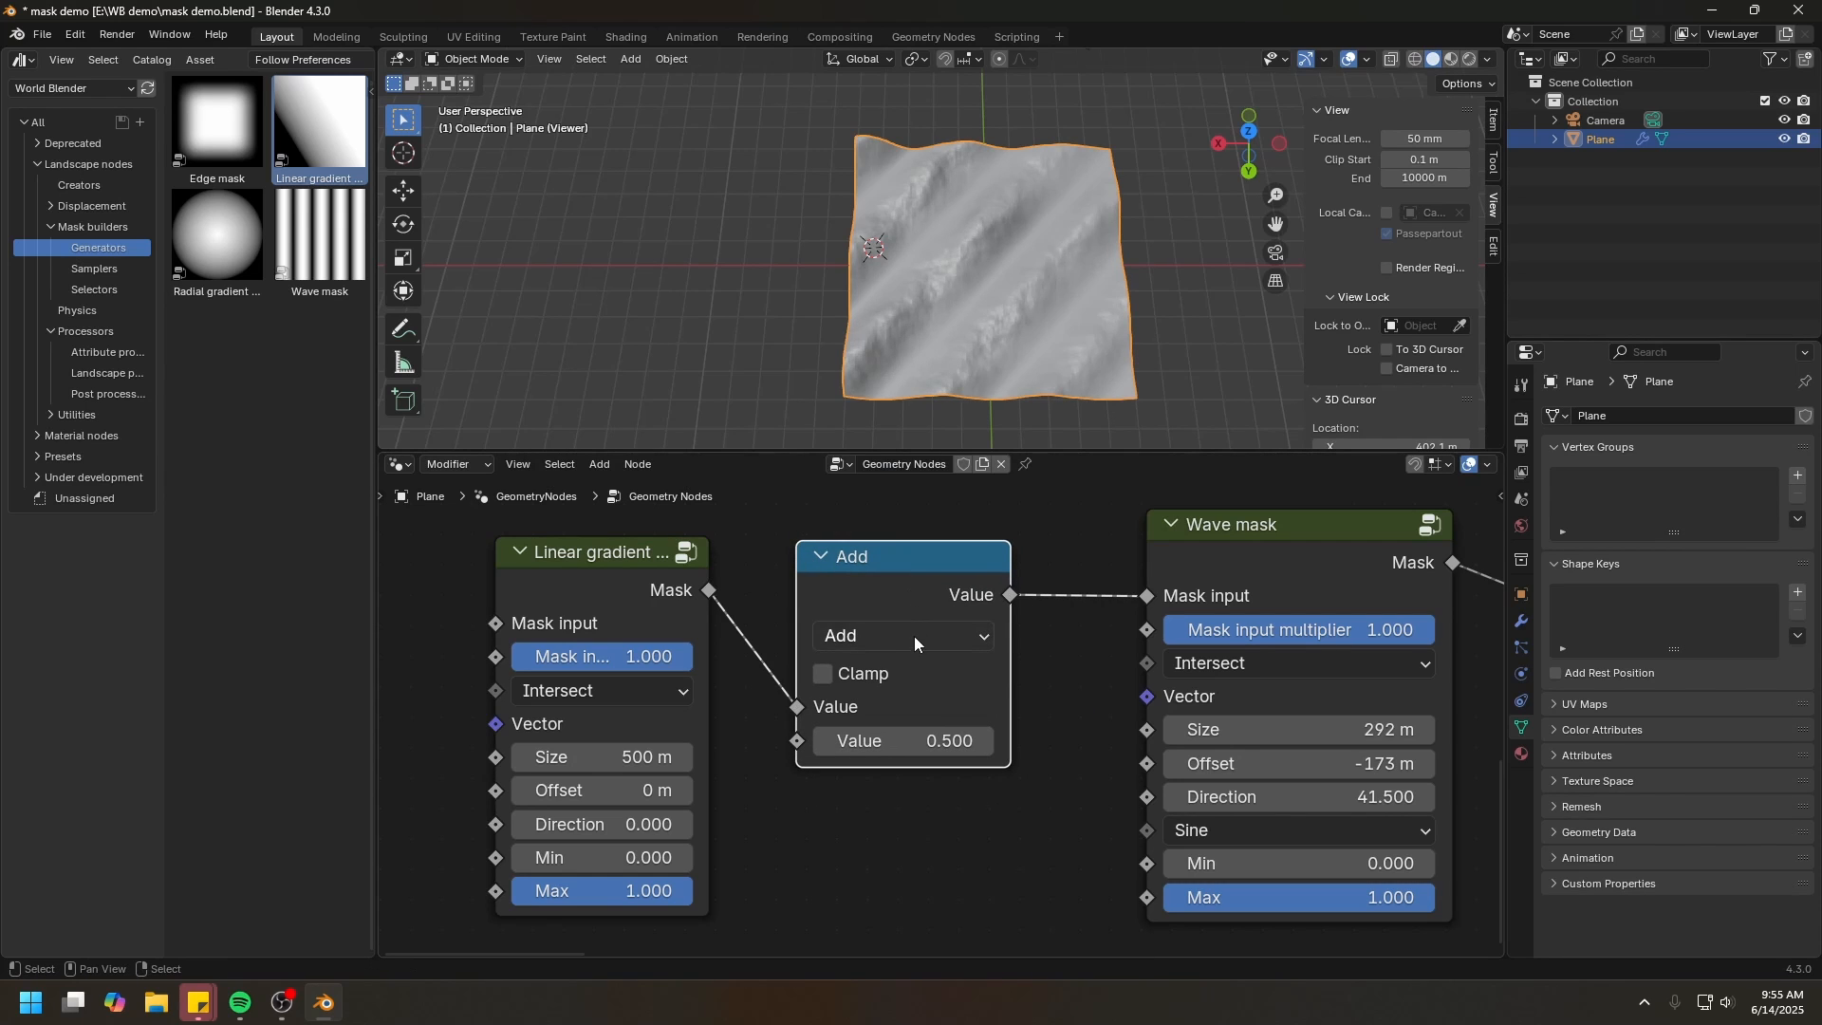
click(888, 635)
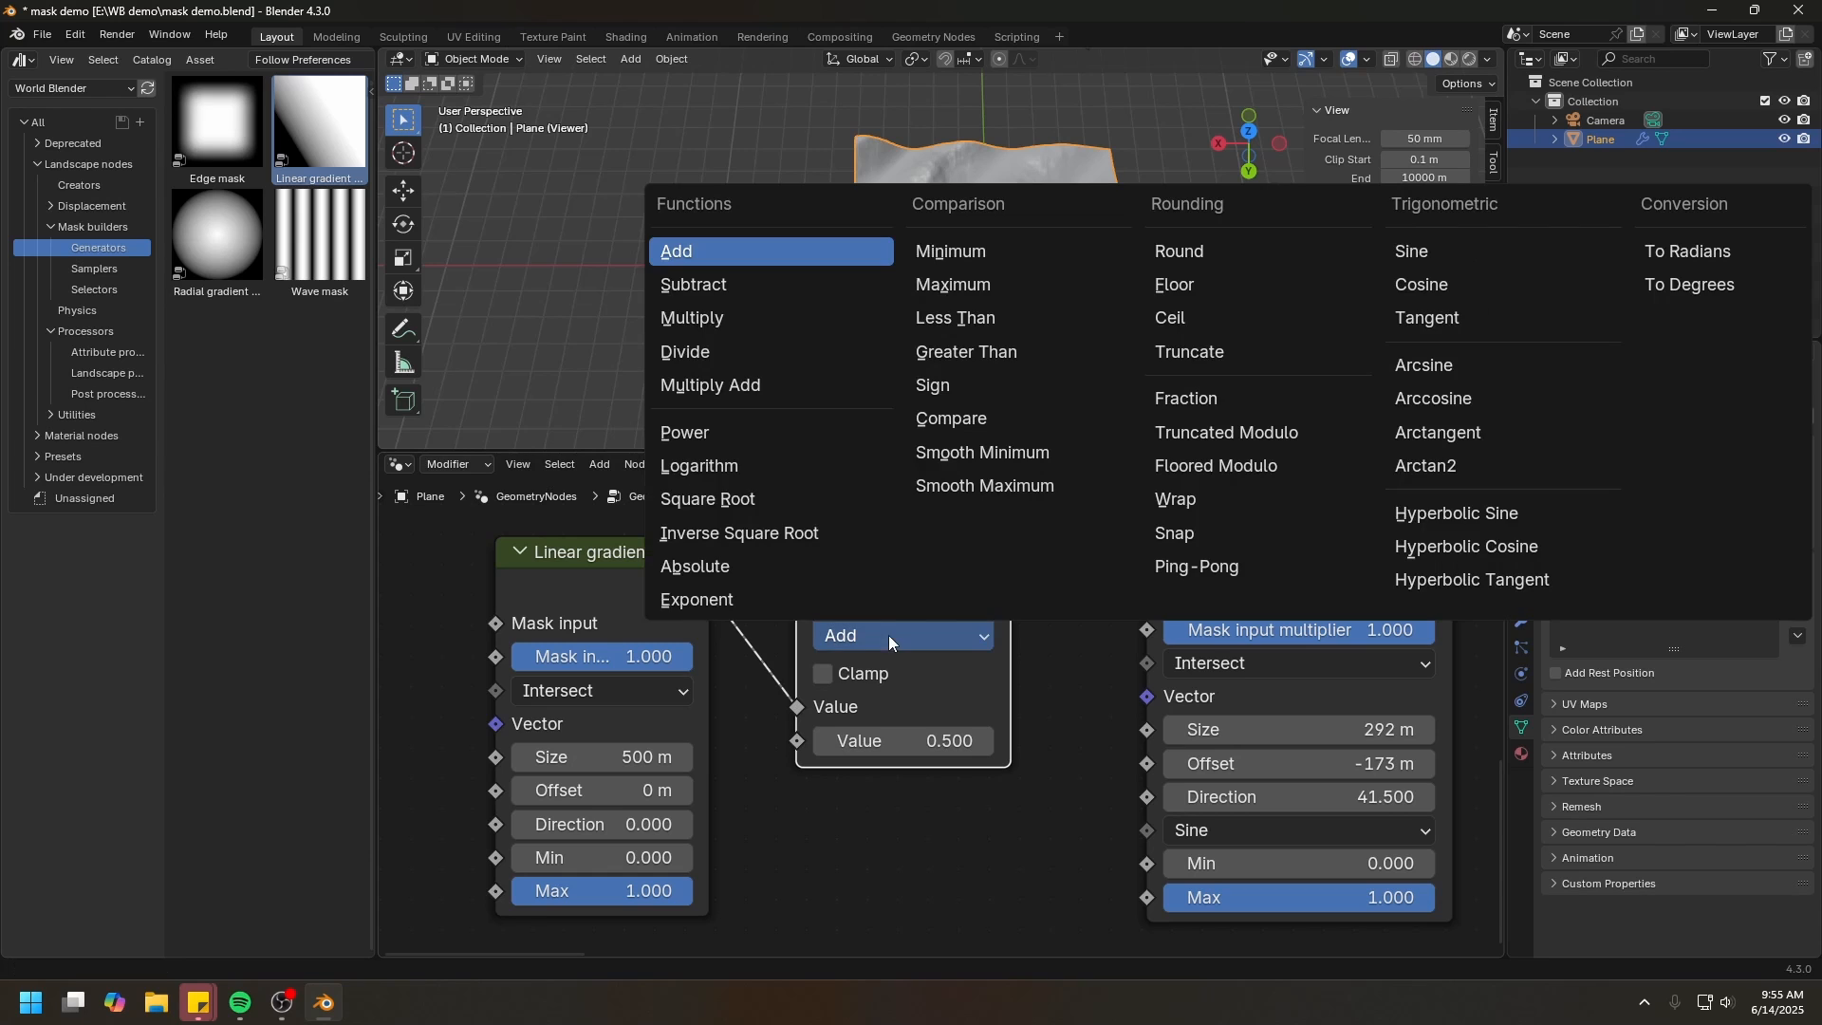
click(708, 425)
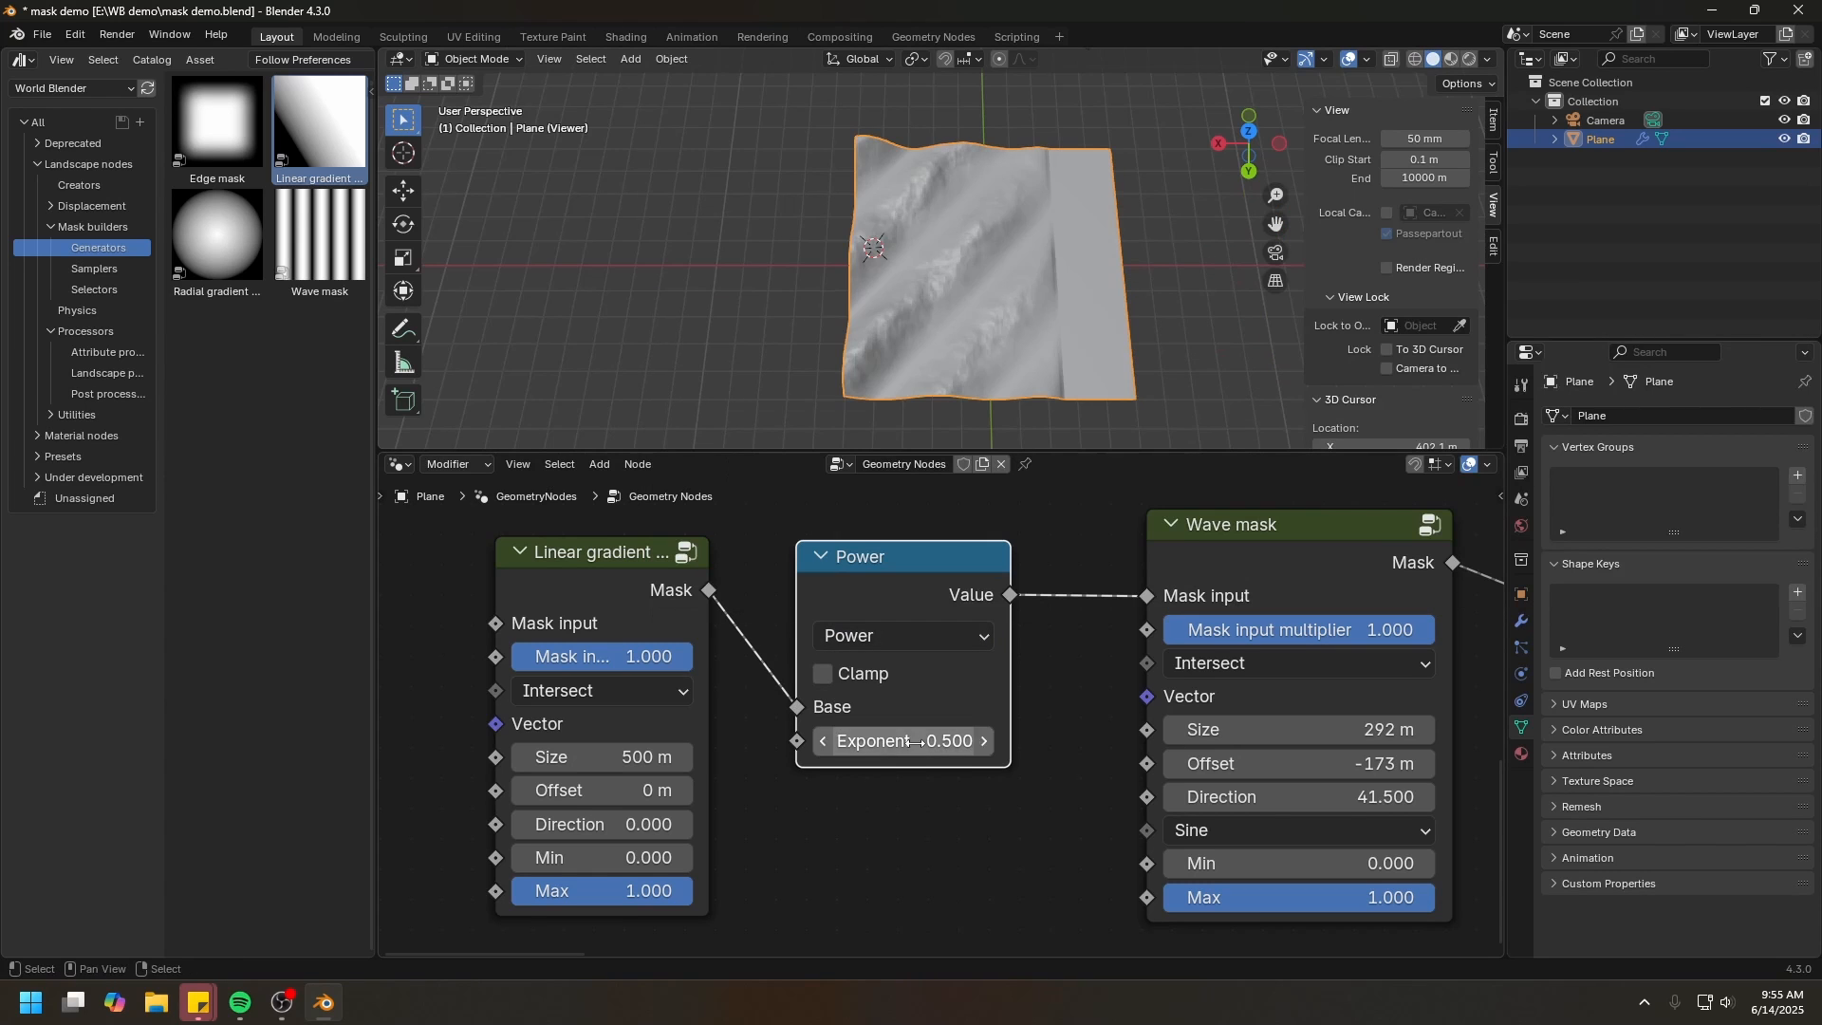
Set the Power node's Exponent to 2 and preview its output on the landscape
click(895, 740)
text(2)
key(Return)
ctrl+shift+click(892, 581)
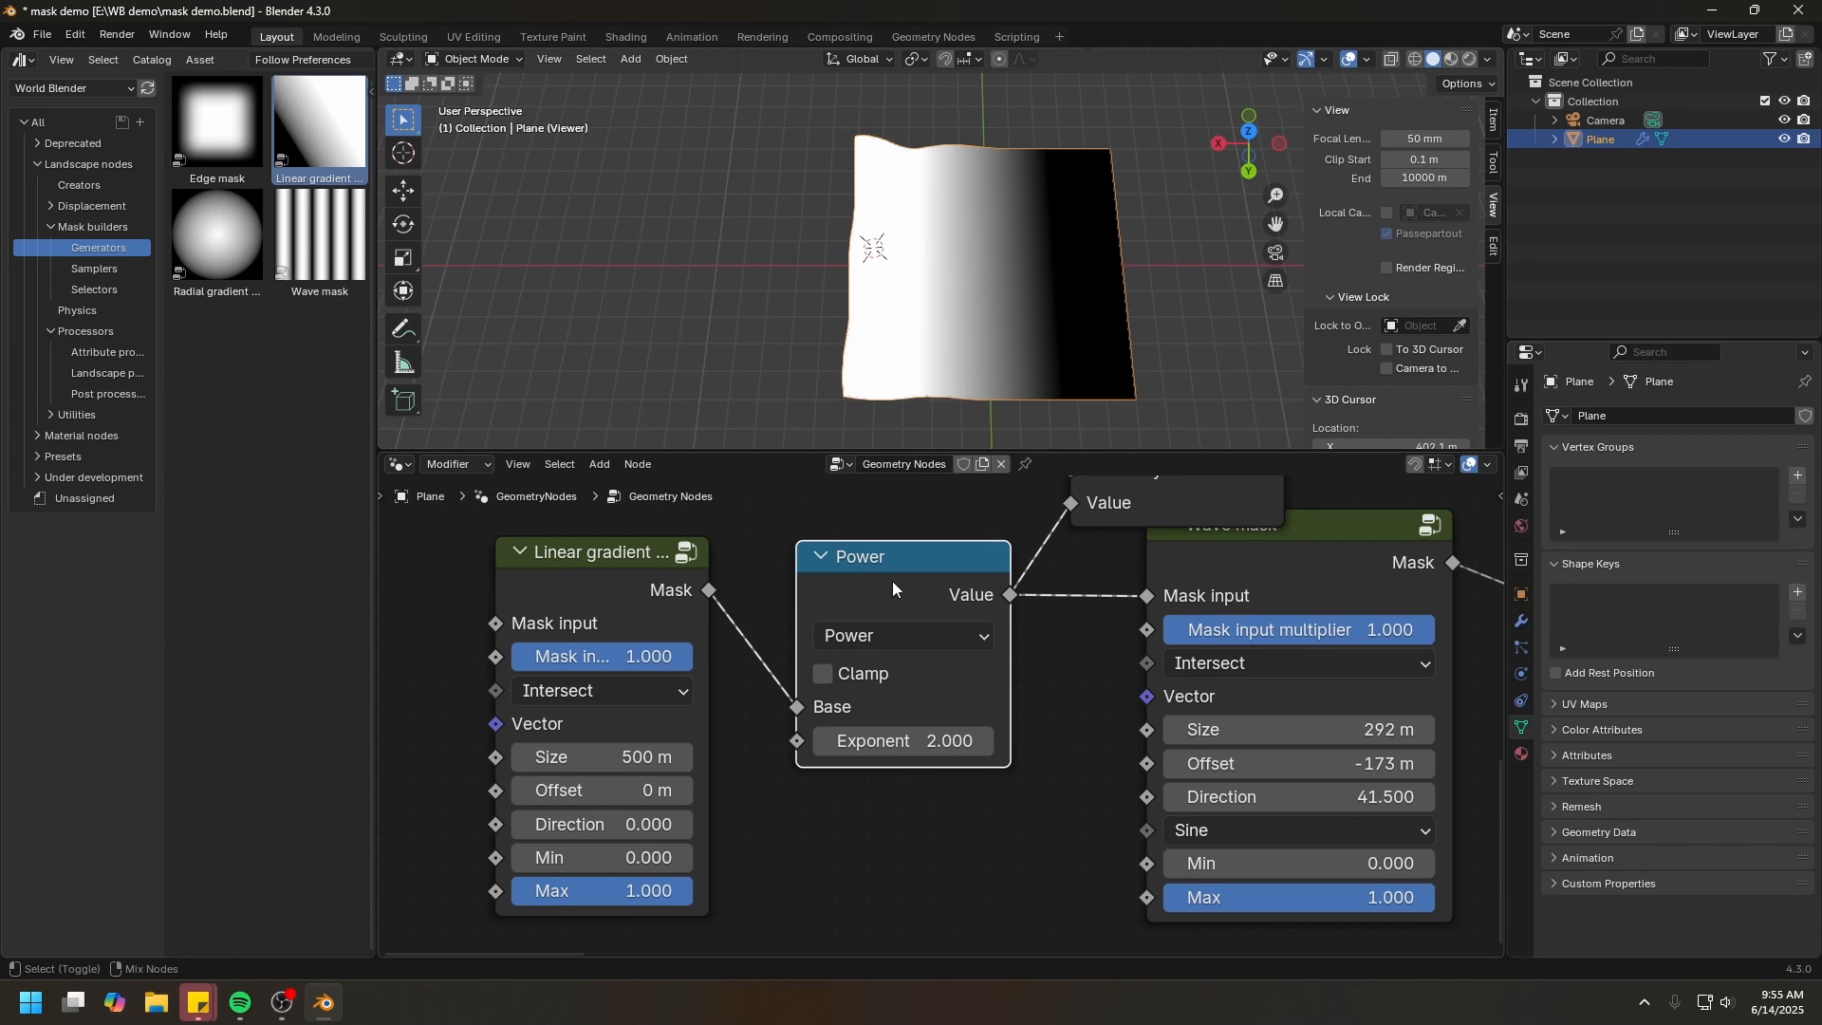
middle_drag(1006, 351, 934, 247)
Connect the Power node's output directly to the Noise displacement's Mask input and preview the displaced landscape
scroll(970, 601, down, 2)
middle_drag(970, 600, 751, 600)
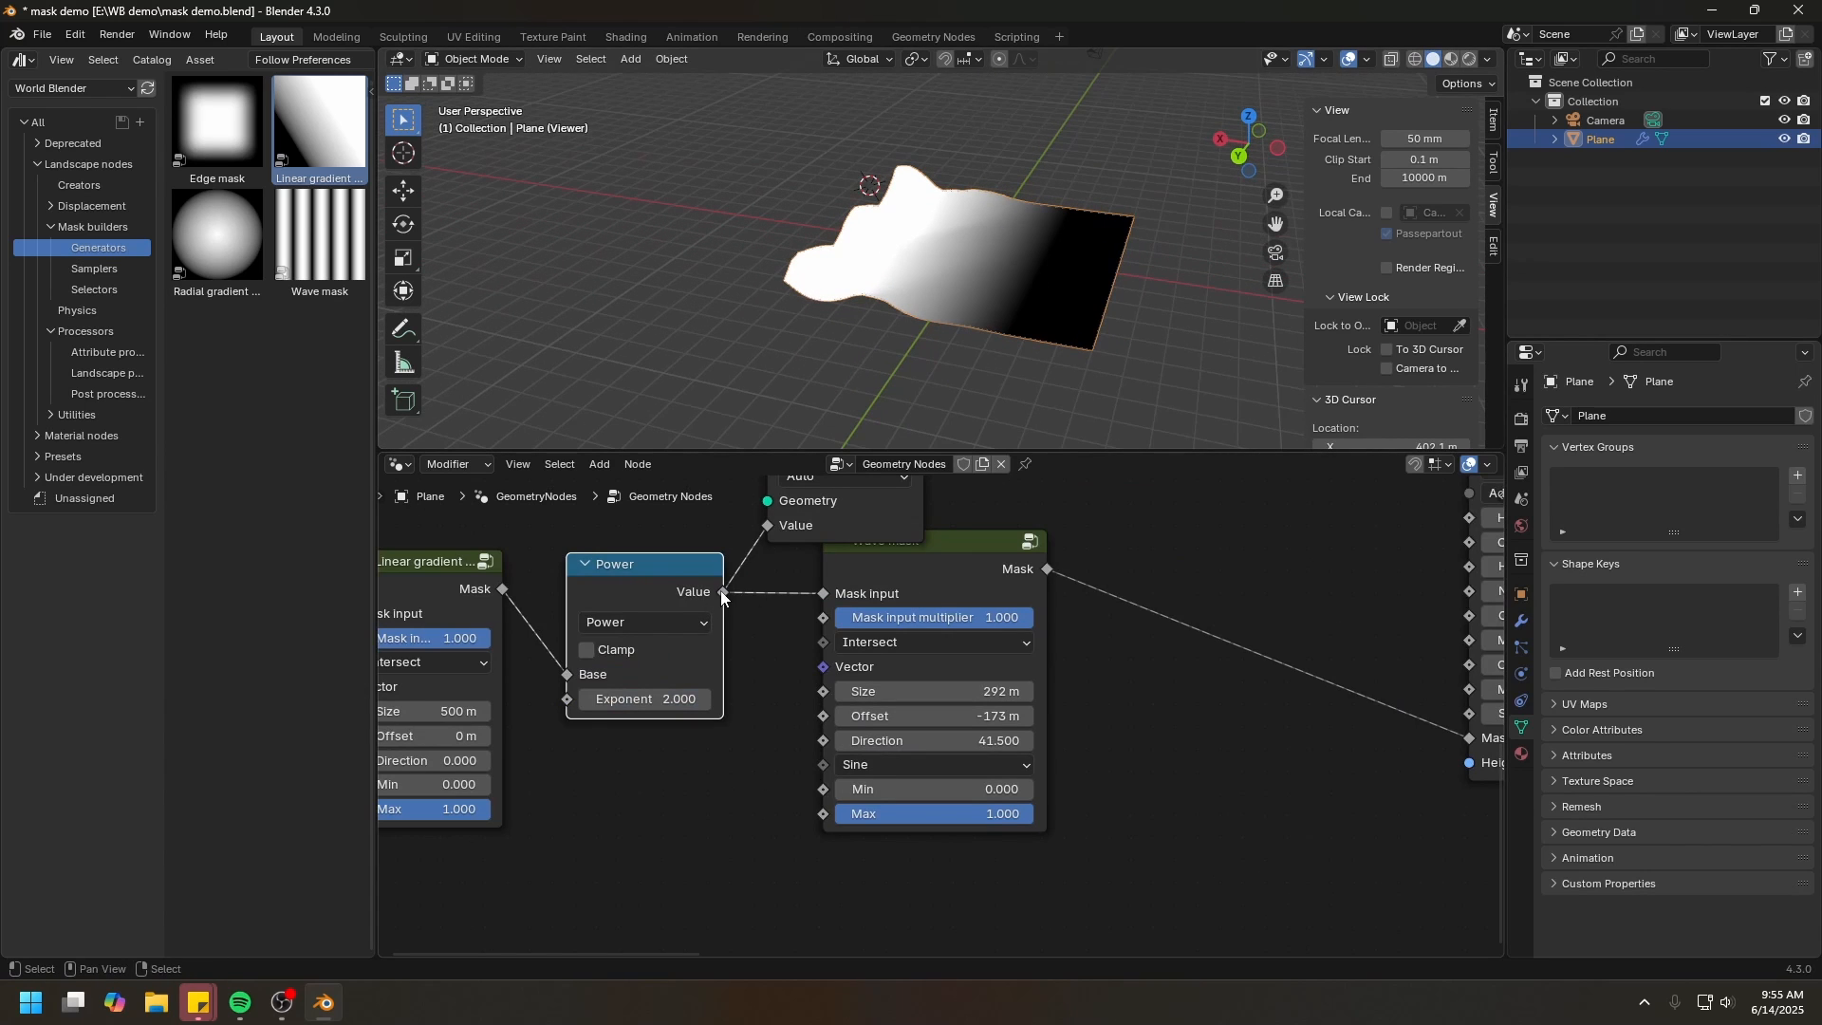
drag(723, 591, 1457, 737)
middle_drag(1349, 560, 839, 776)
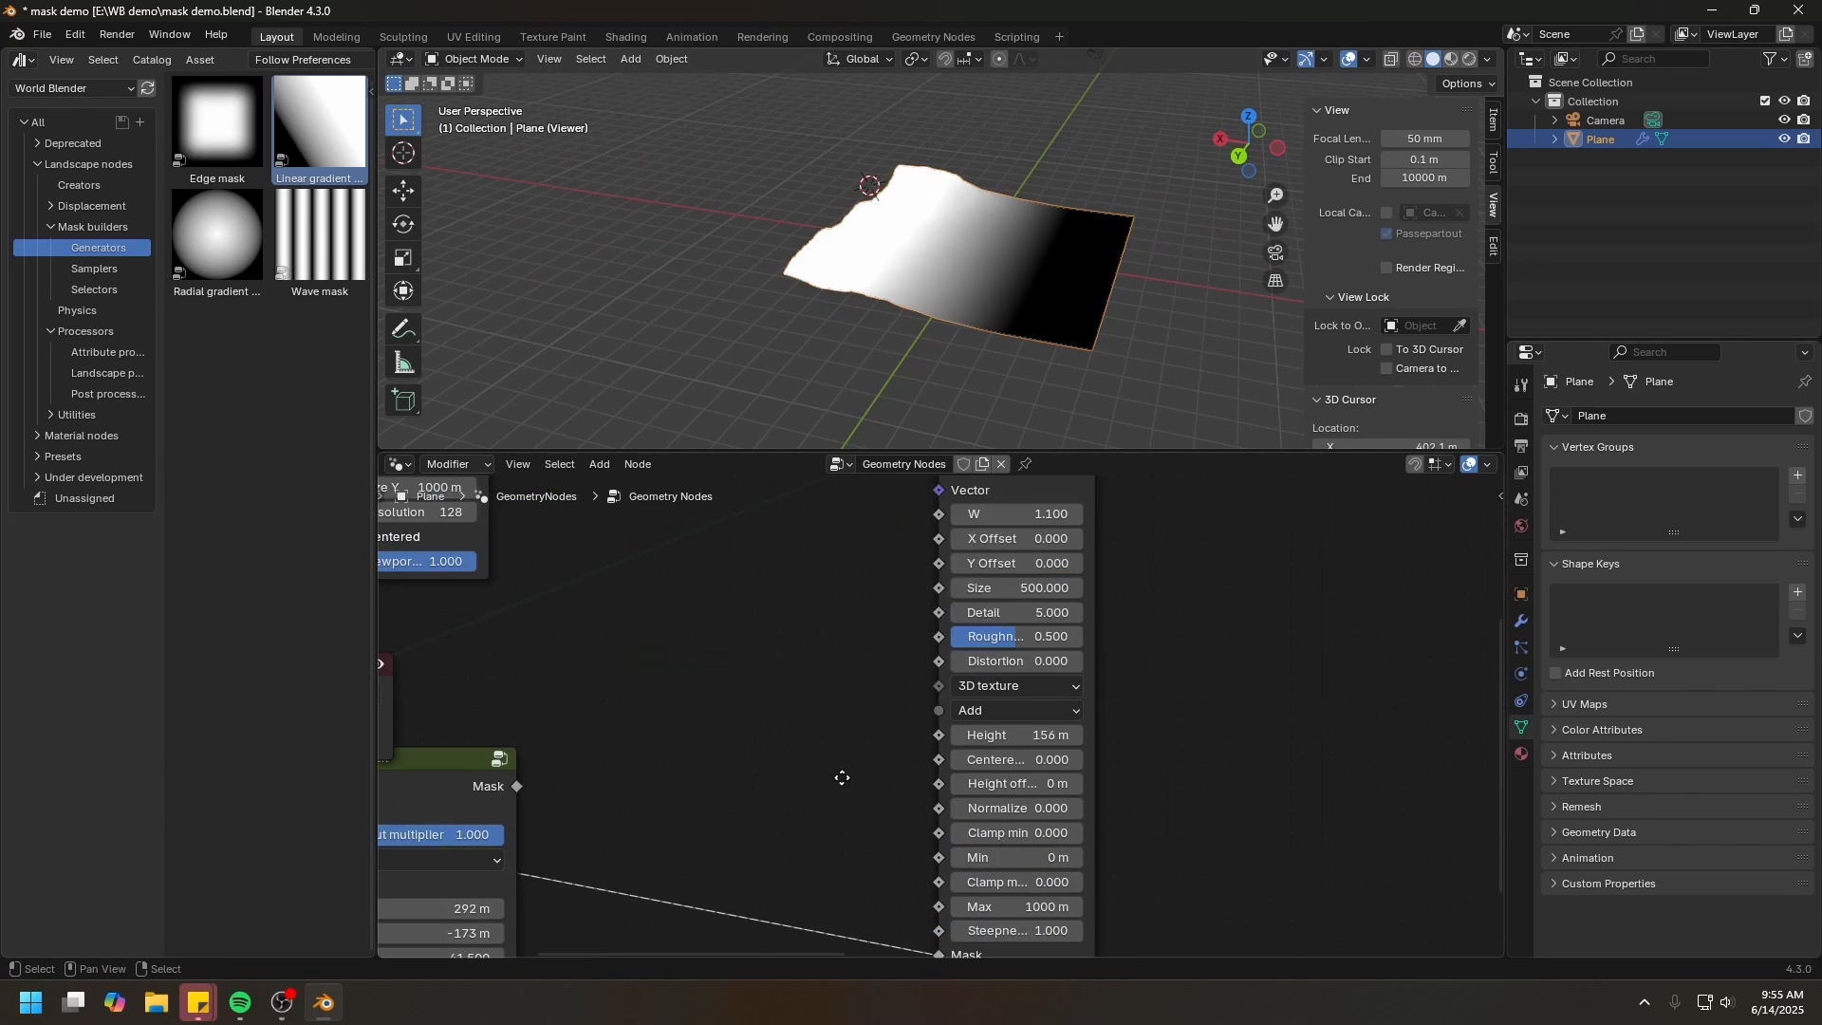
middle_drag(1015, 584, 987, 766)
ctrl+shift+click(1044, 590)
ctrl+right_drag(750, 664, 778, 721)
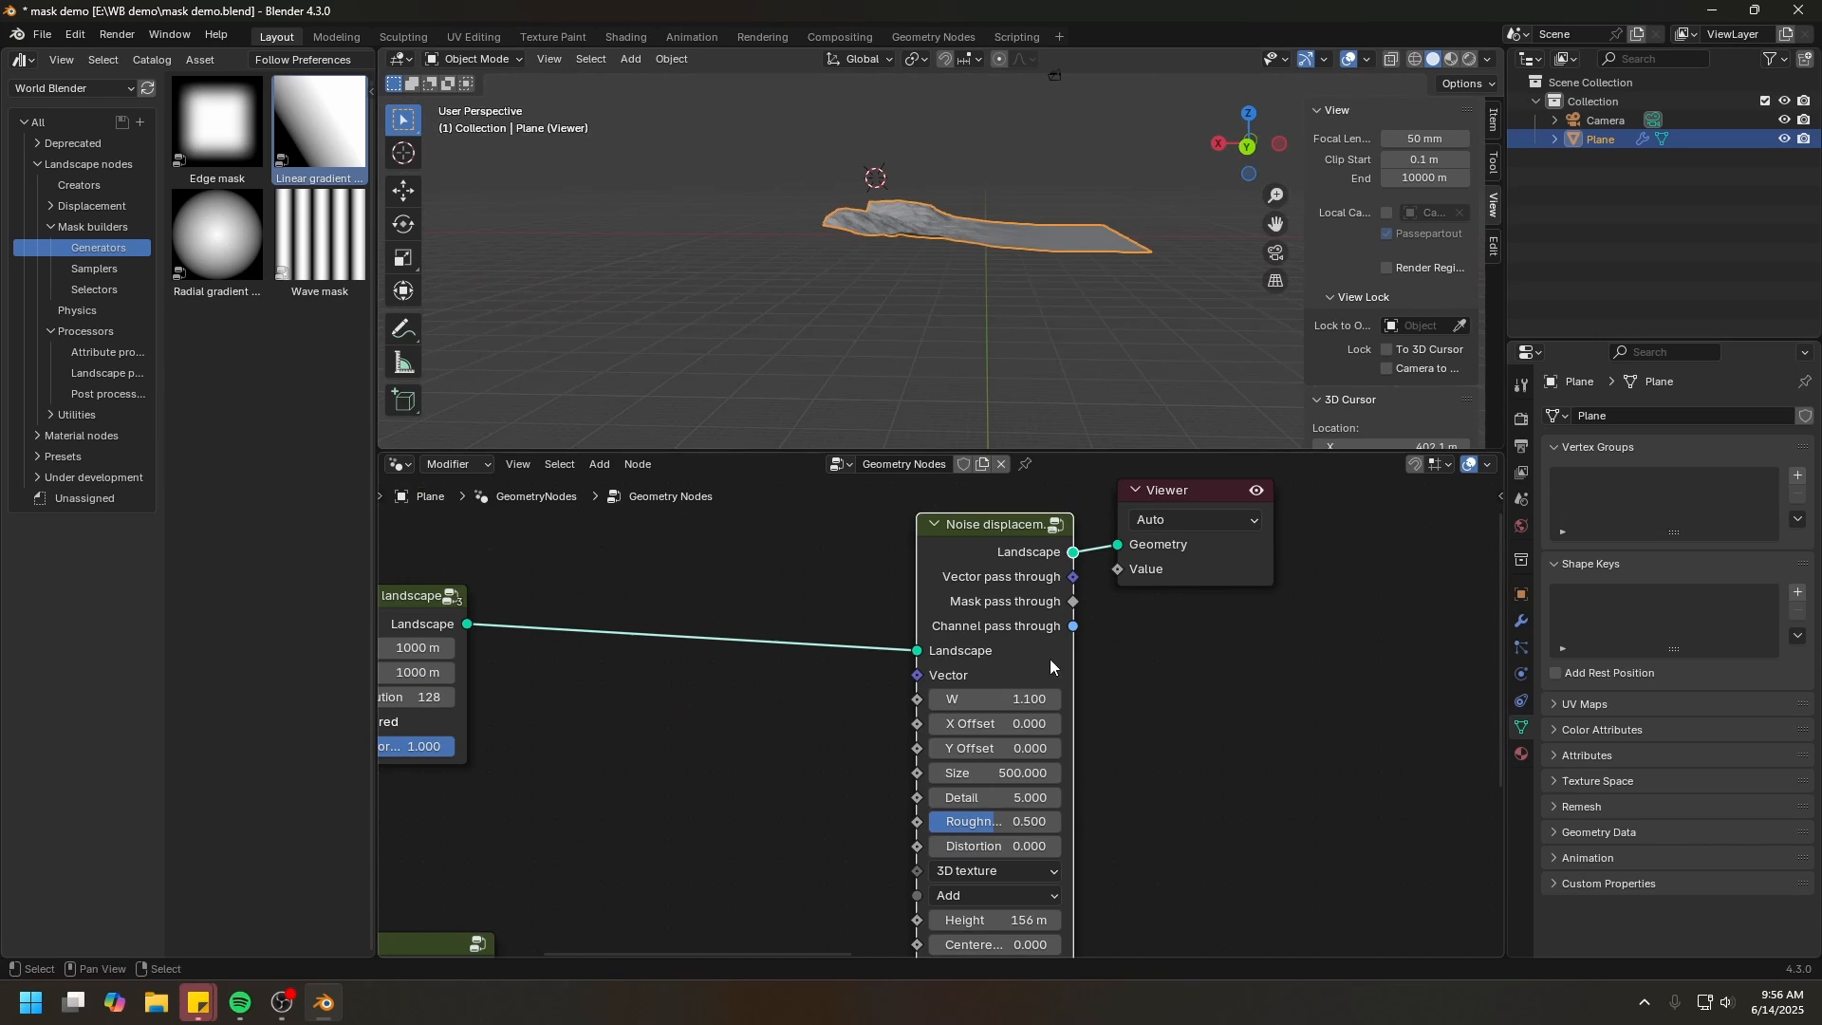
Set the Noise displacement node's Height to 450 m and view the raised landscape
drag(1017, 919, 1101, 920)
middle_drag(1075, 190, 1035, 200)
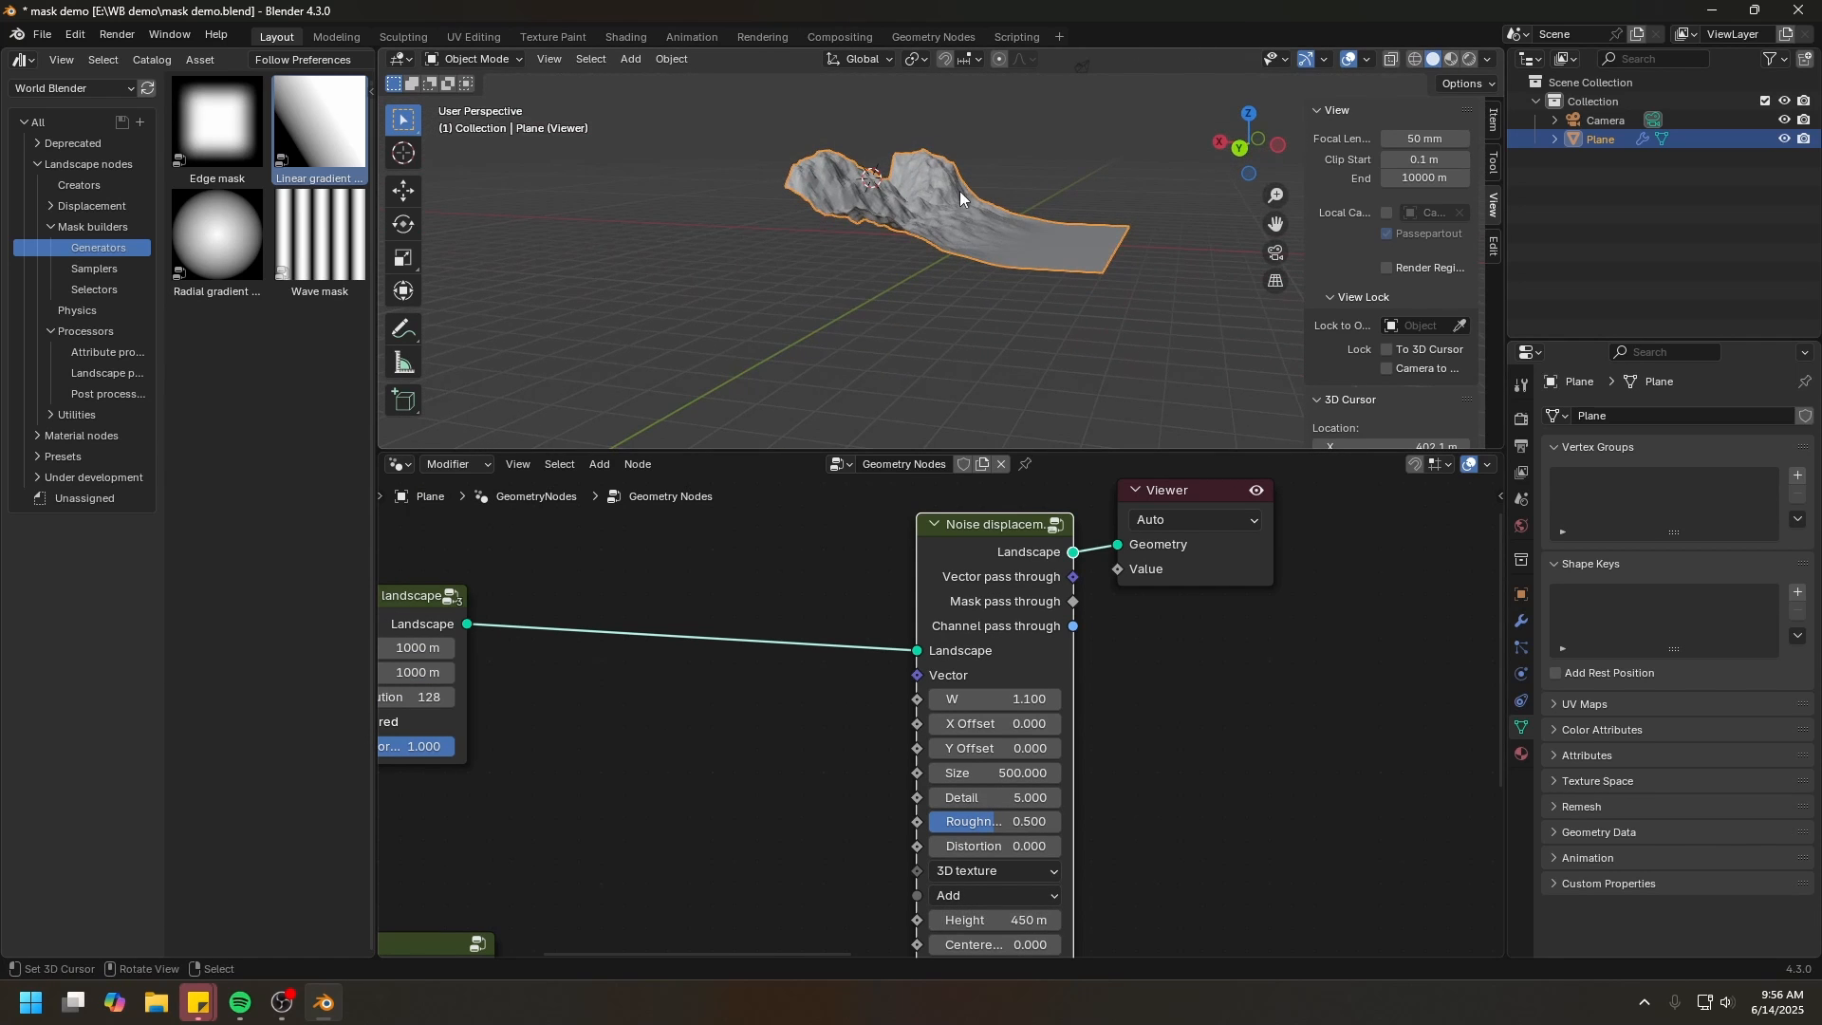
Mute and unmute the Power node to compare the landscape's falloff with and without it
middle_drag(649, 818, 1599, 439)
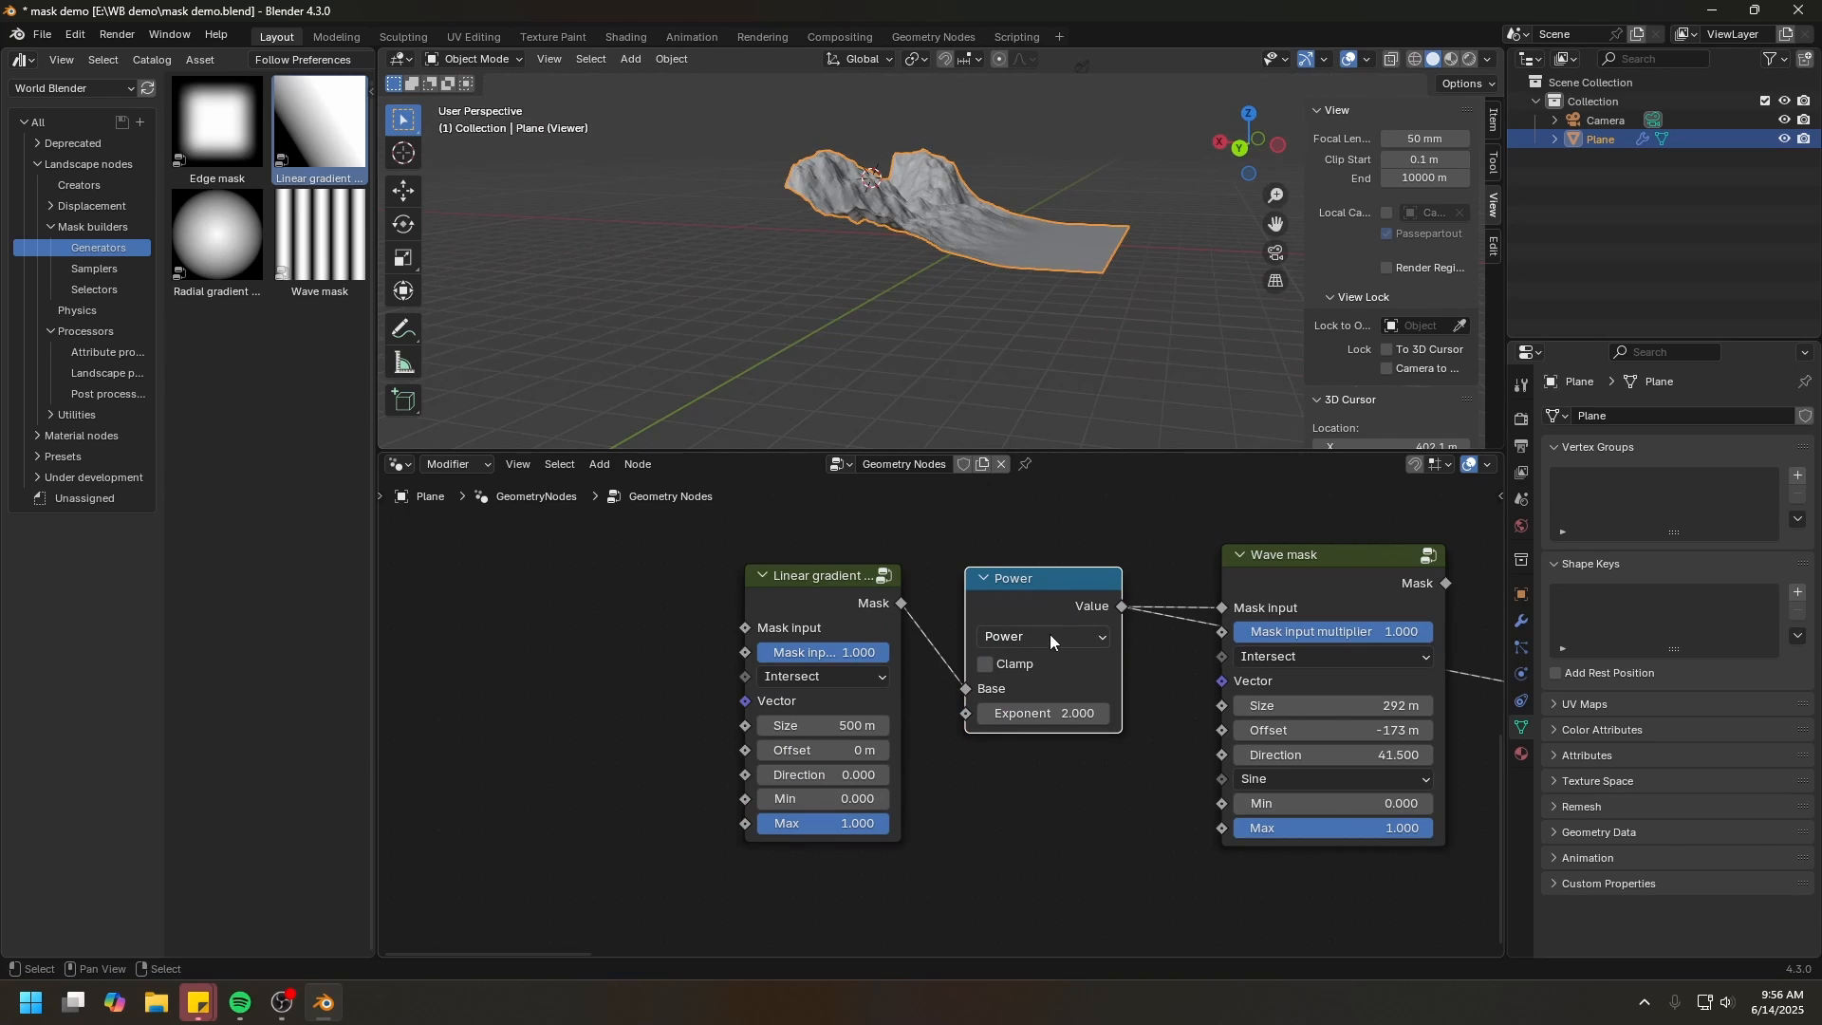
key(m)
middle_drag(1035, 303, 972, 195)
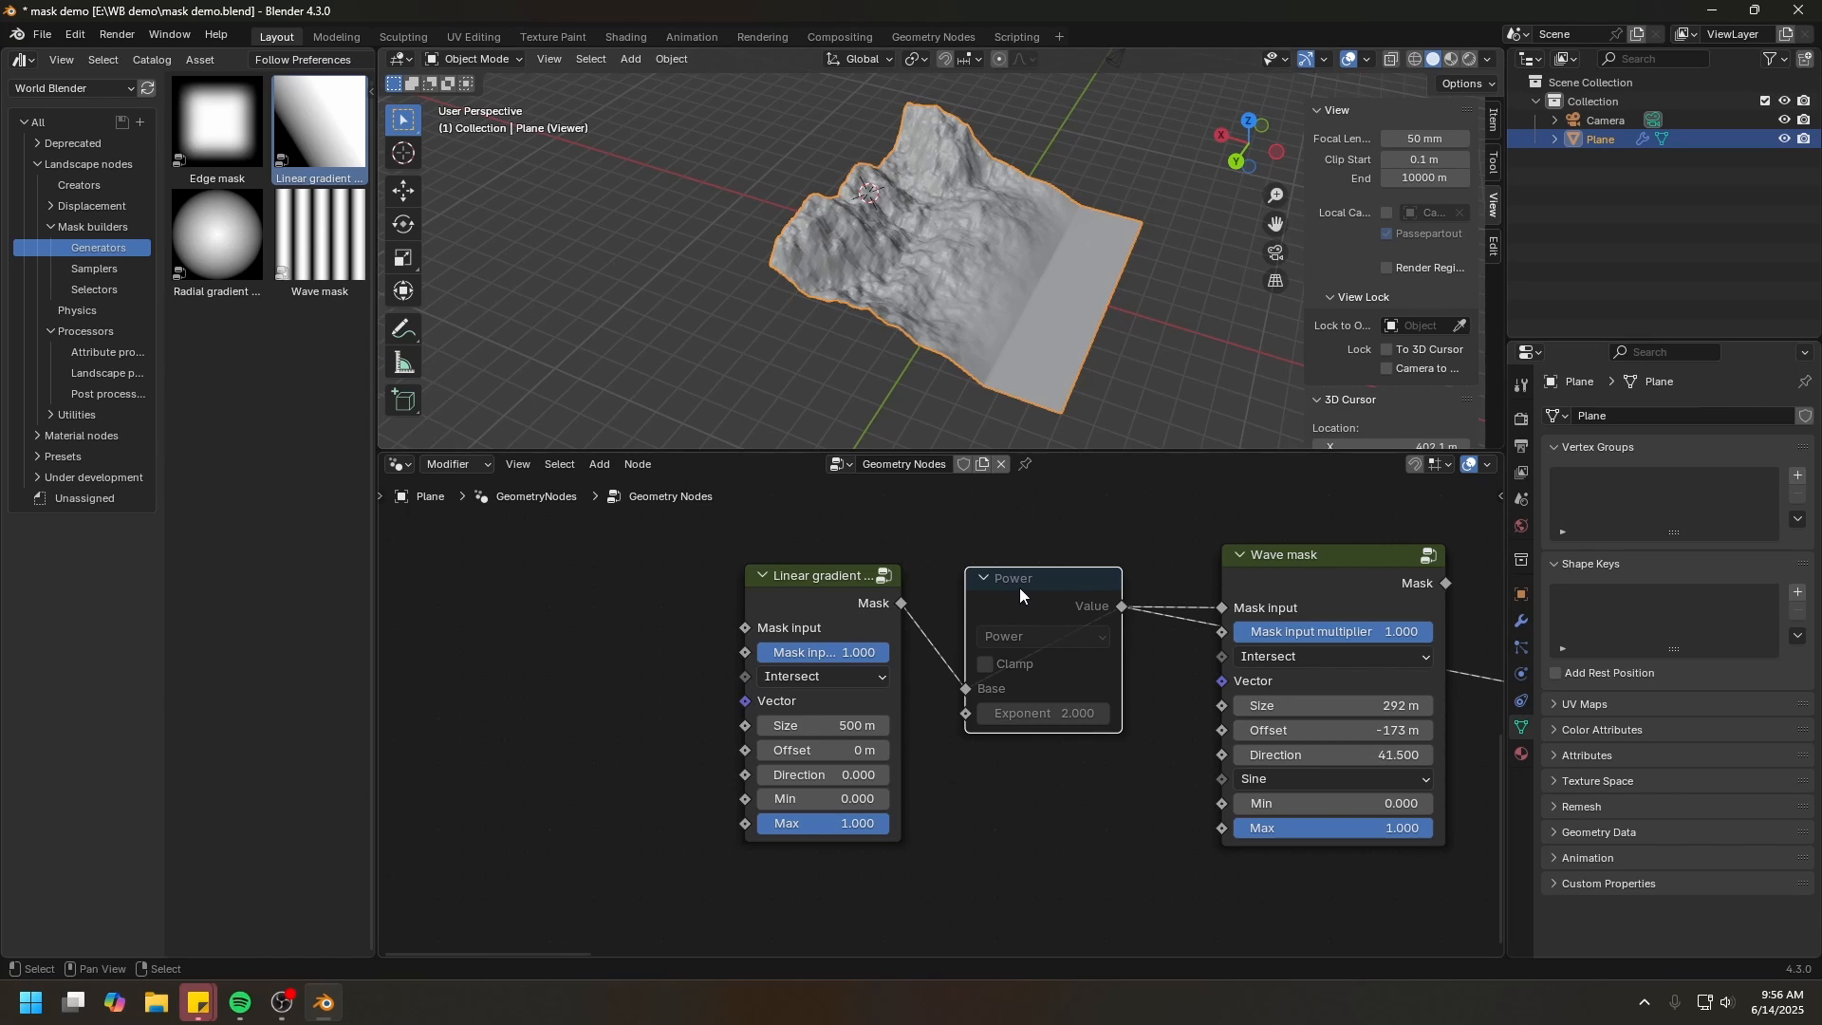
key(m)
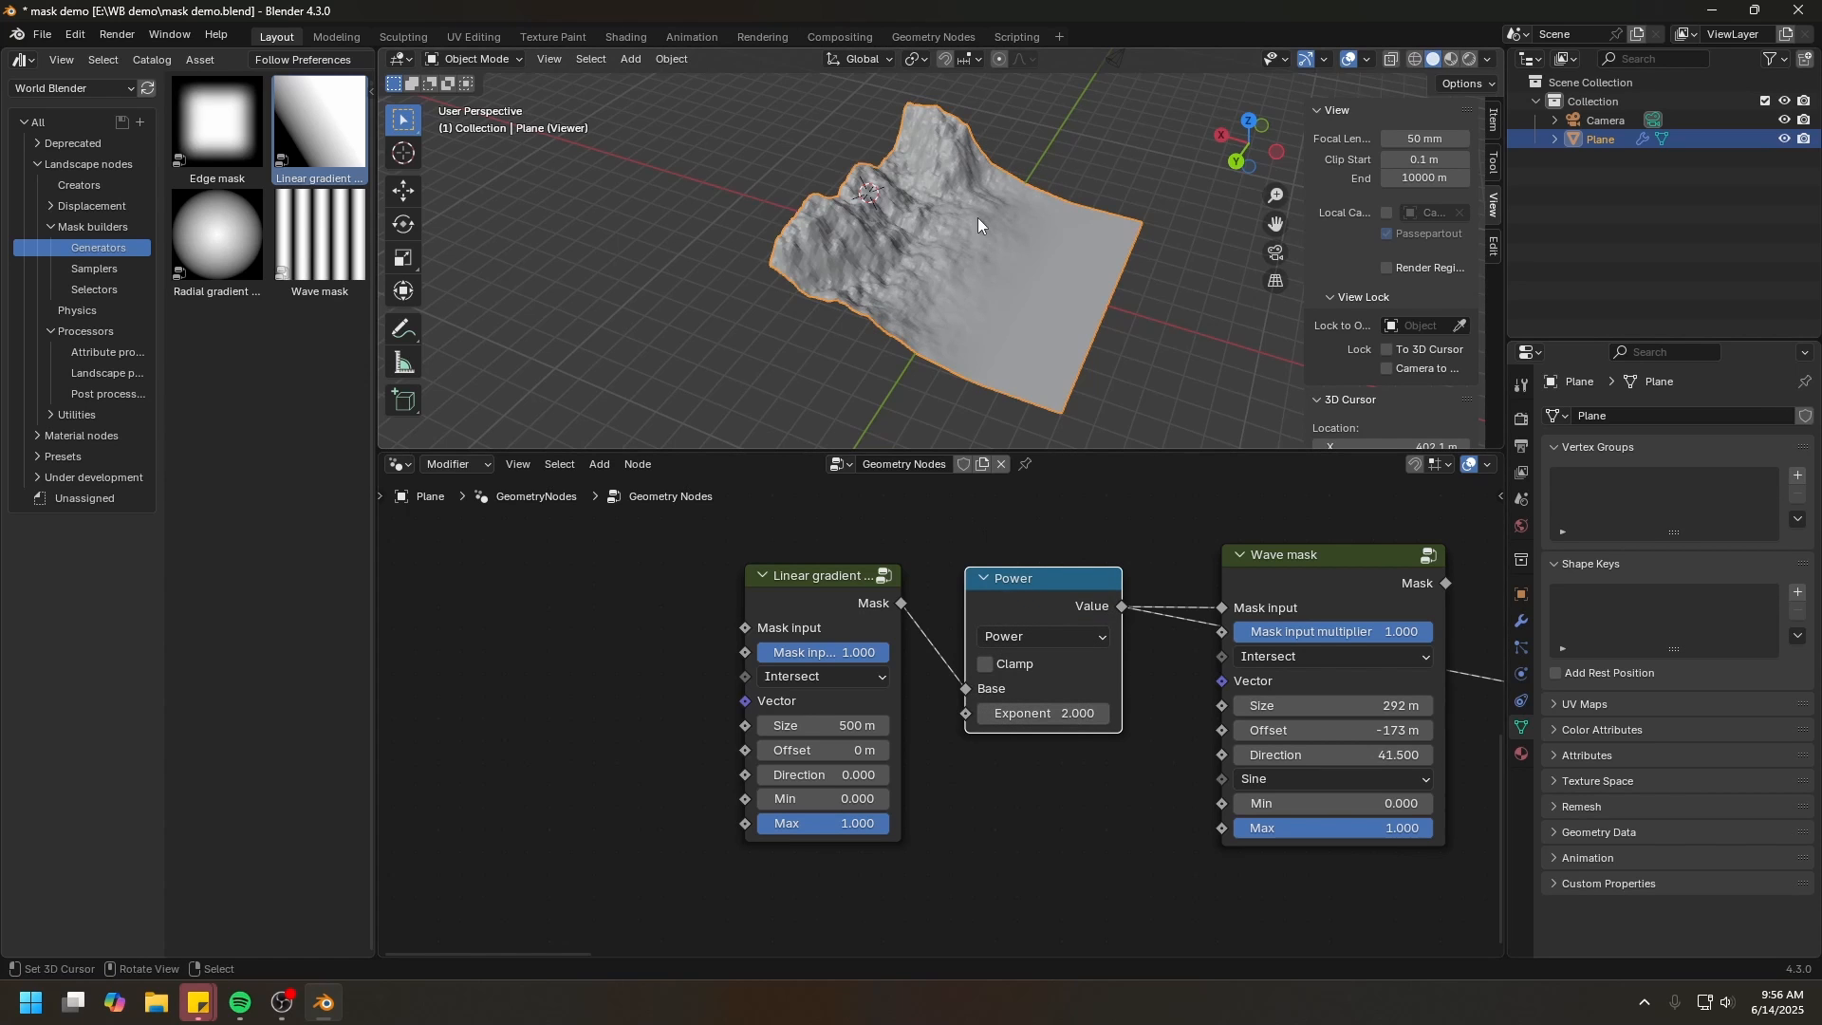
middle_drag(924, 258, 896, 292)
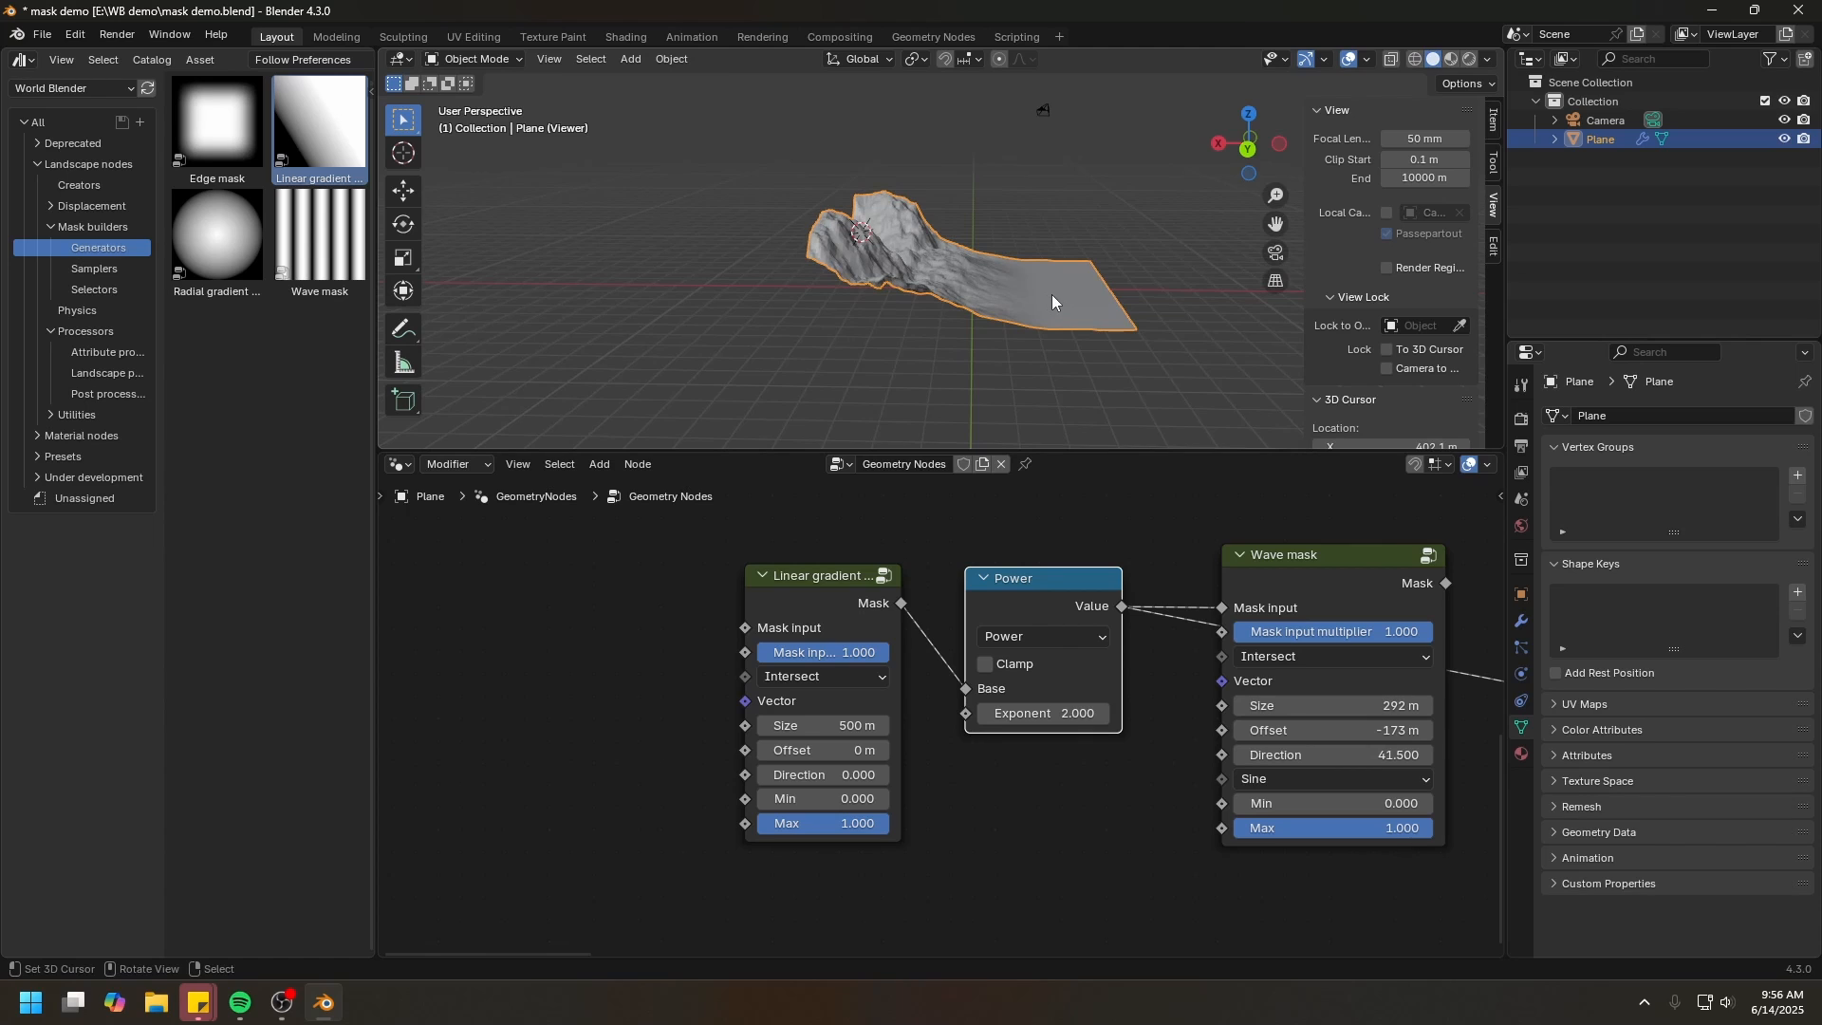
Set the Power node's Exponent to 0.5 and view the landscape's falloff
mouse_move(901, 188)
mouse_down()
mouse_move(933, 219)
mouse_move(1062, 260)
mouse_up()
click(1041, 712)
text(0.5)
key(Return)
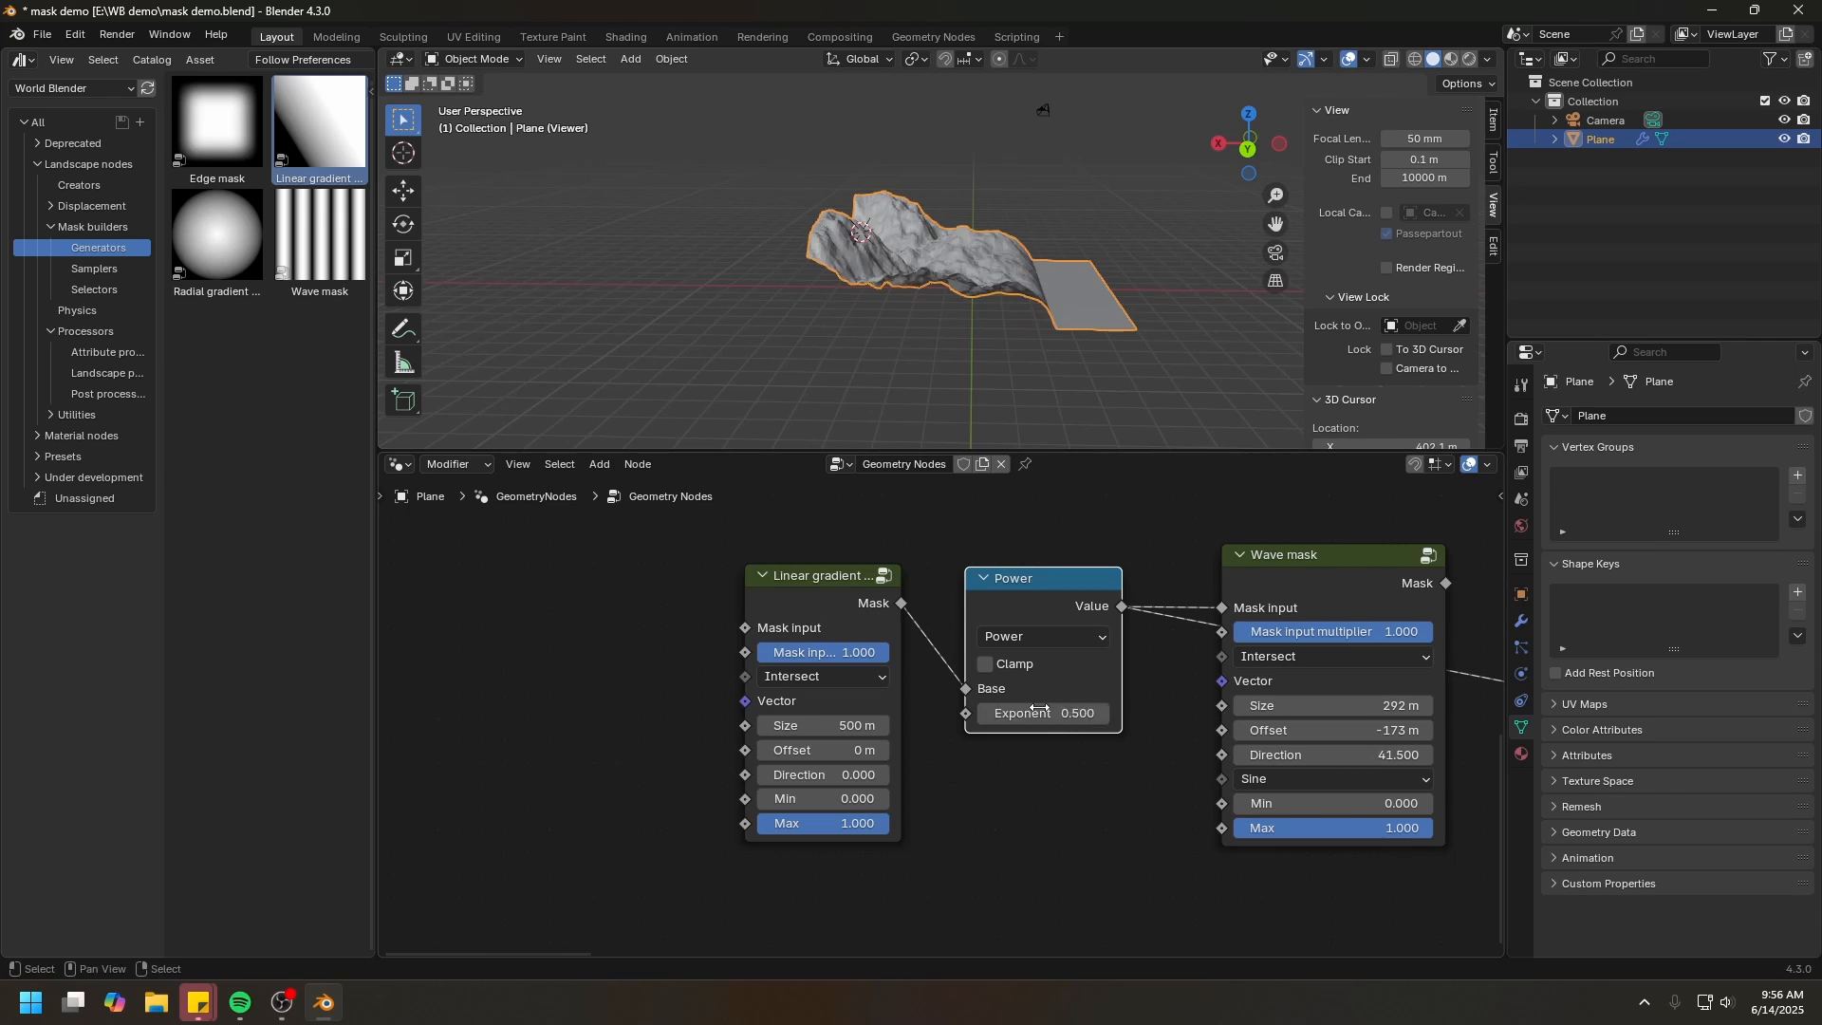
middle_drag(987, 353, 945, 341)
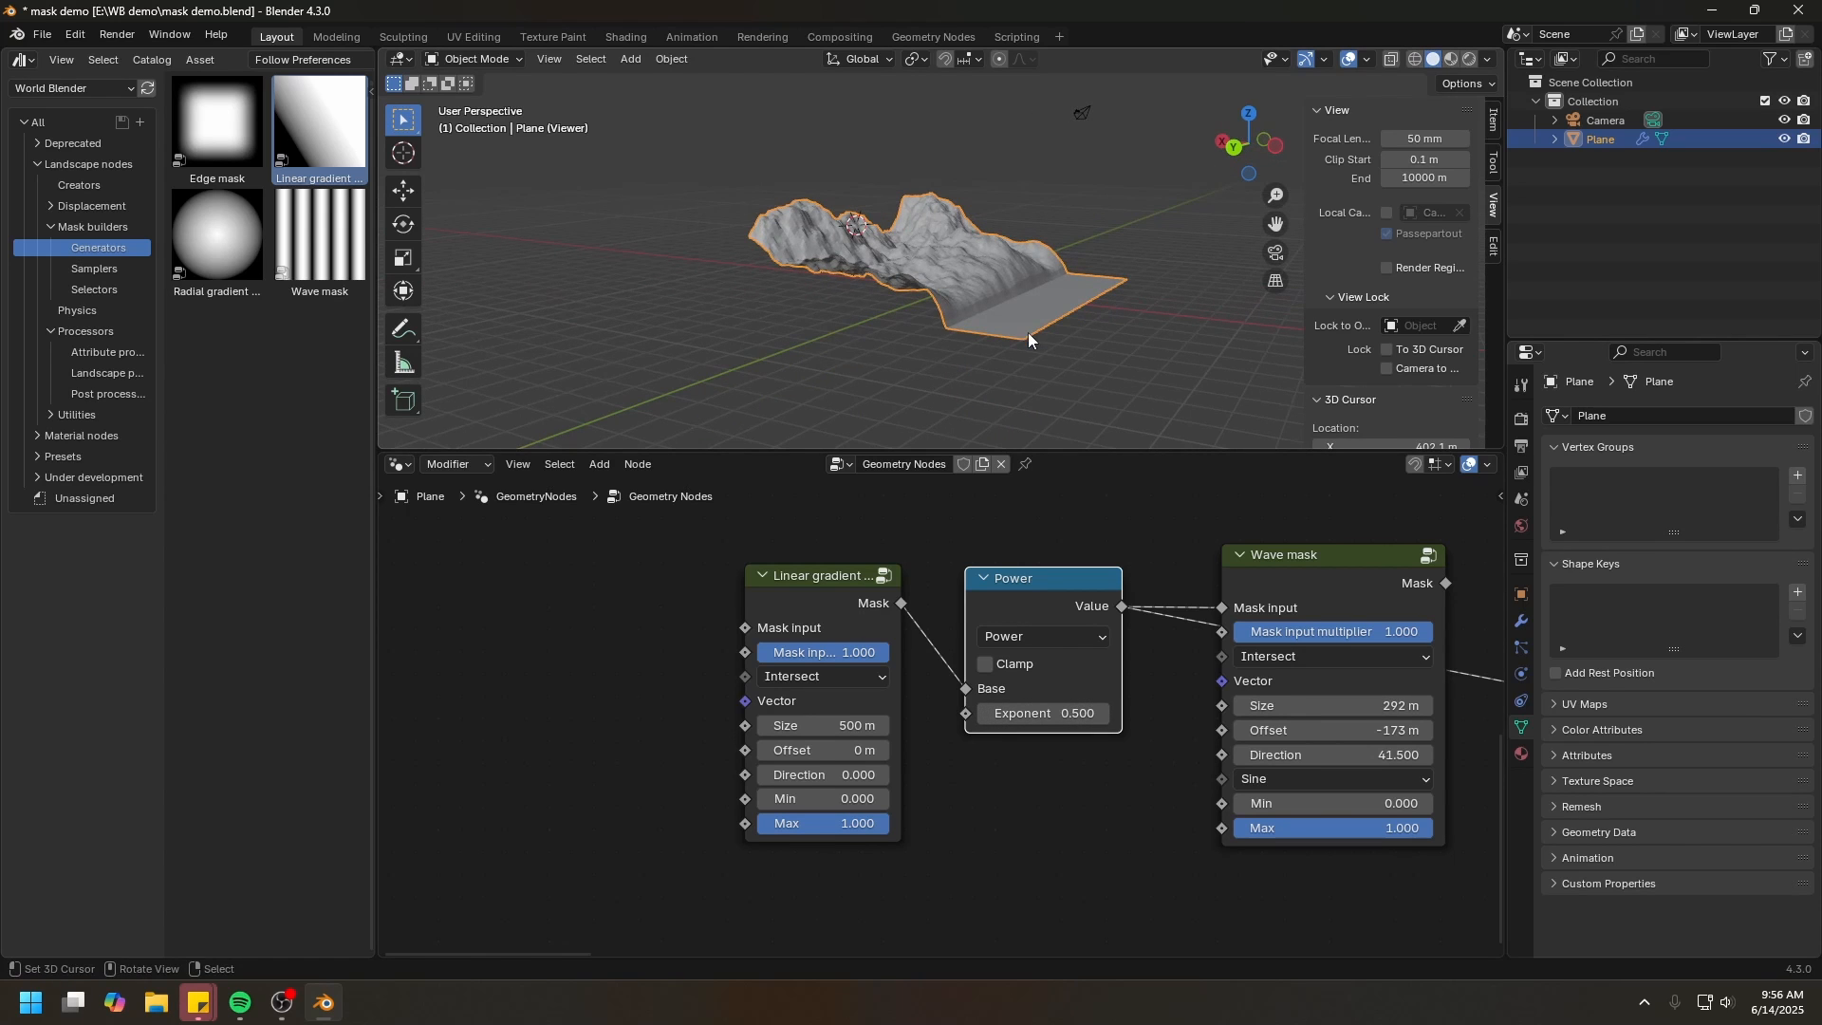
Connect the Wave mask's output to the Noise displacement's Mask input, and space the Linear gradient and Power nodes away from the Wave mask
drag(1051, 584, 1035, 582)
drag(1309, 563, 1295, 555)
middle_drag(1433, 575, 1034, 589)
drag(1035, 588, 1450, 763)
middle_drag(687, 626, 1152, 615)
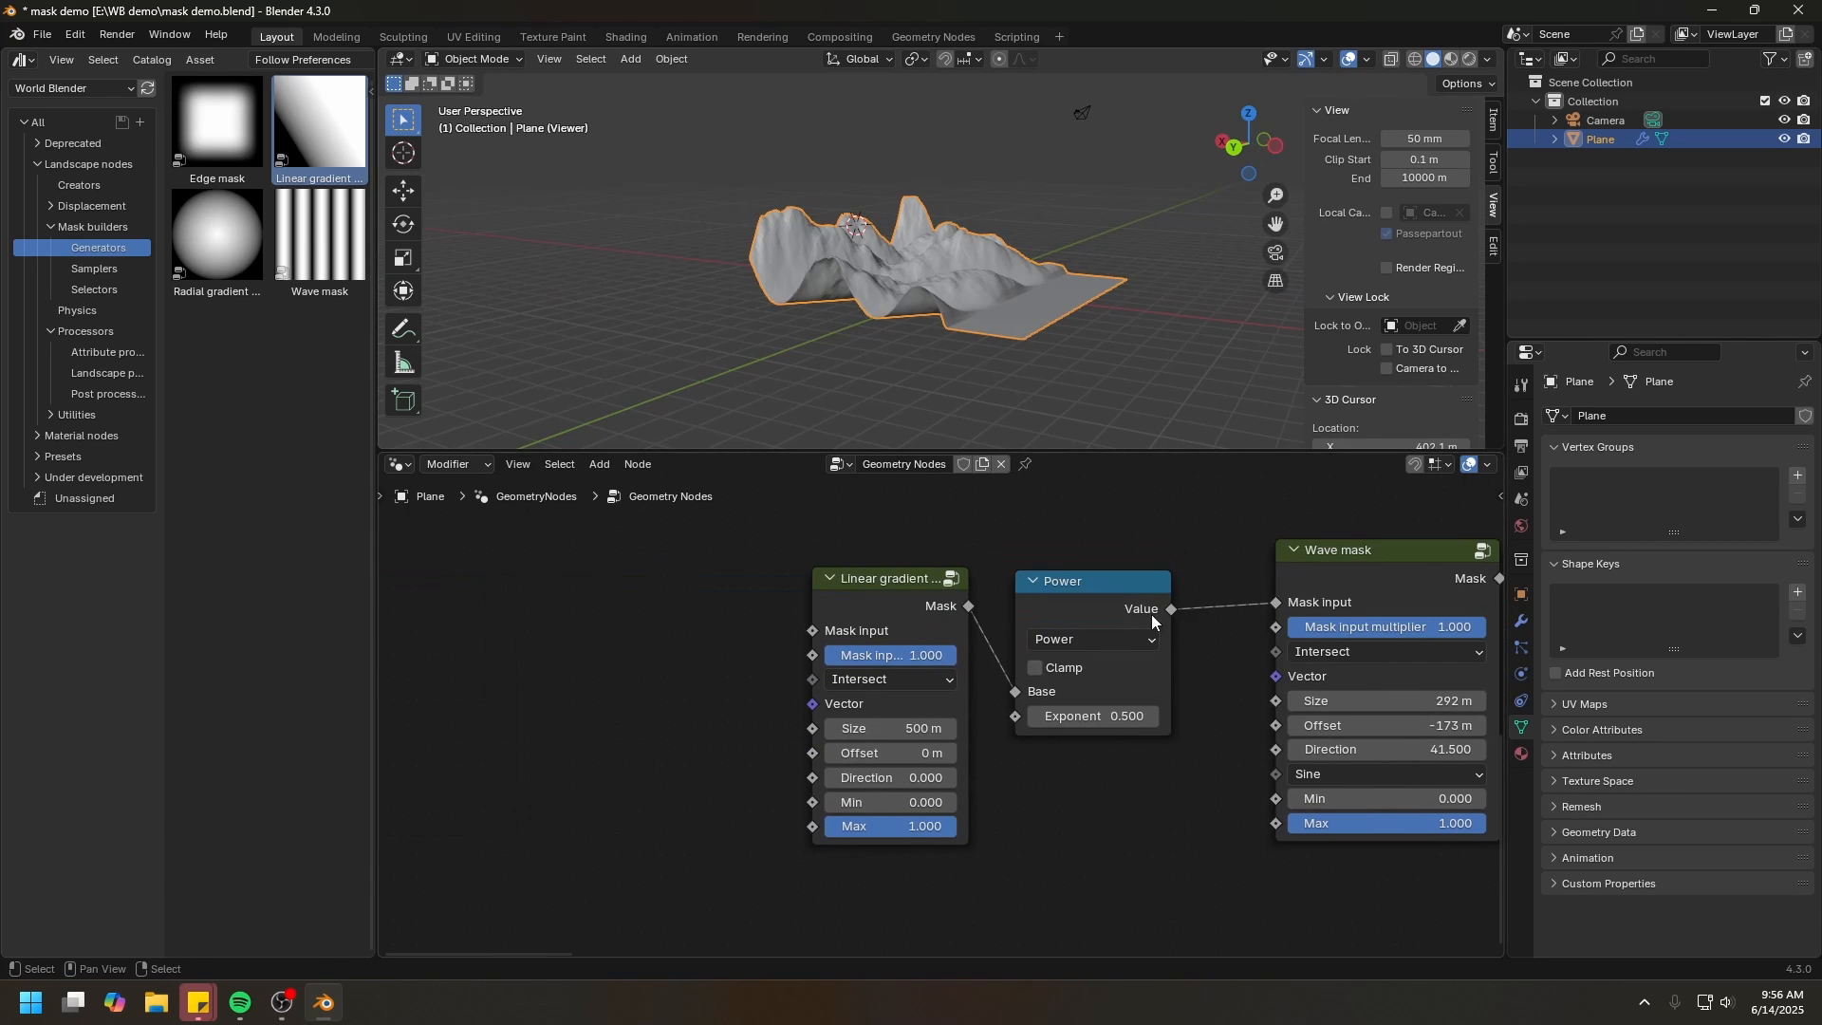
drag(1049, 585, 1044, 580)
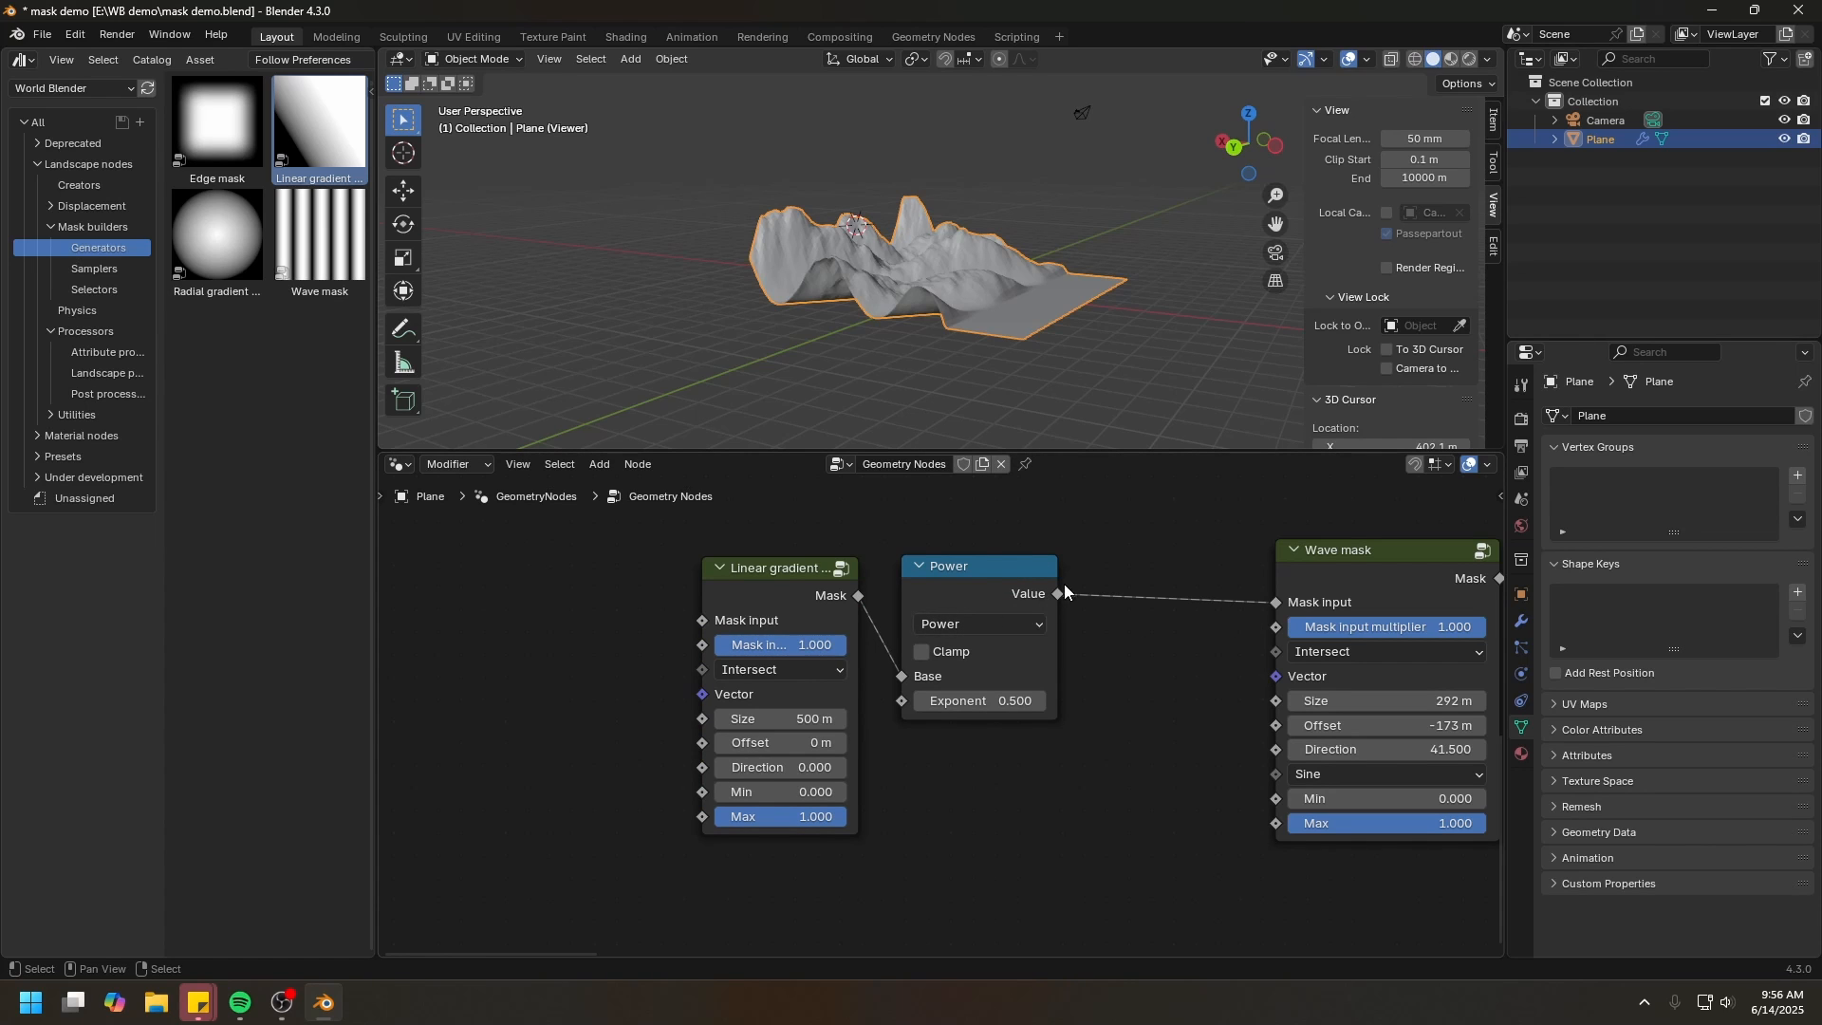
Change the Math node's operation to Add with a Value of 1 and view the resulting landscape
click(966, 625)
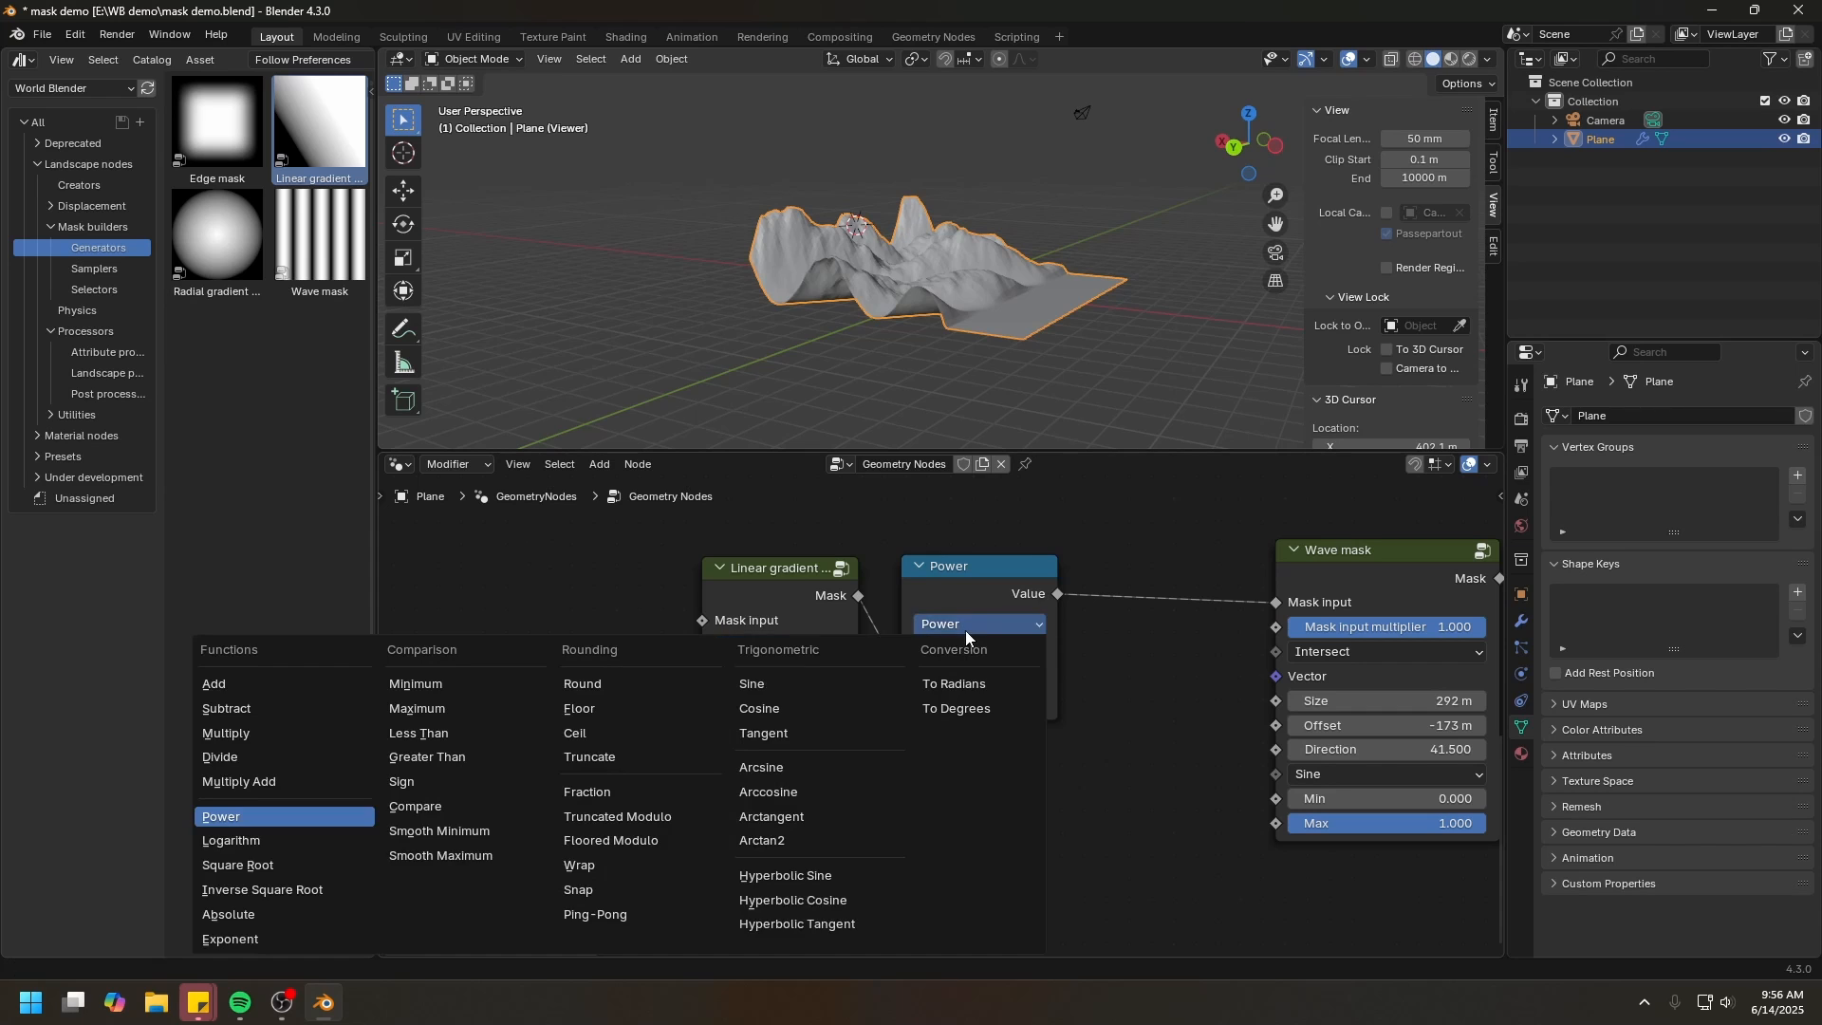
click(240, 691)
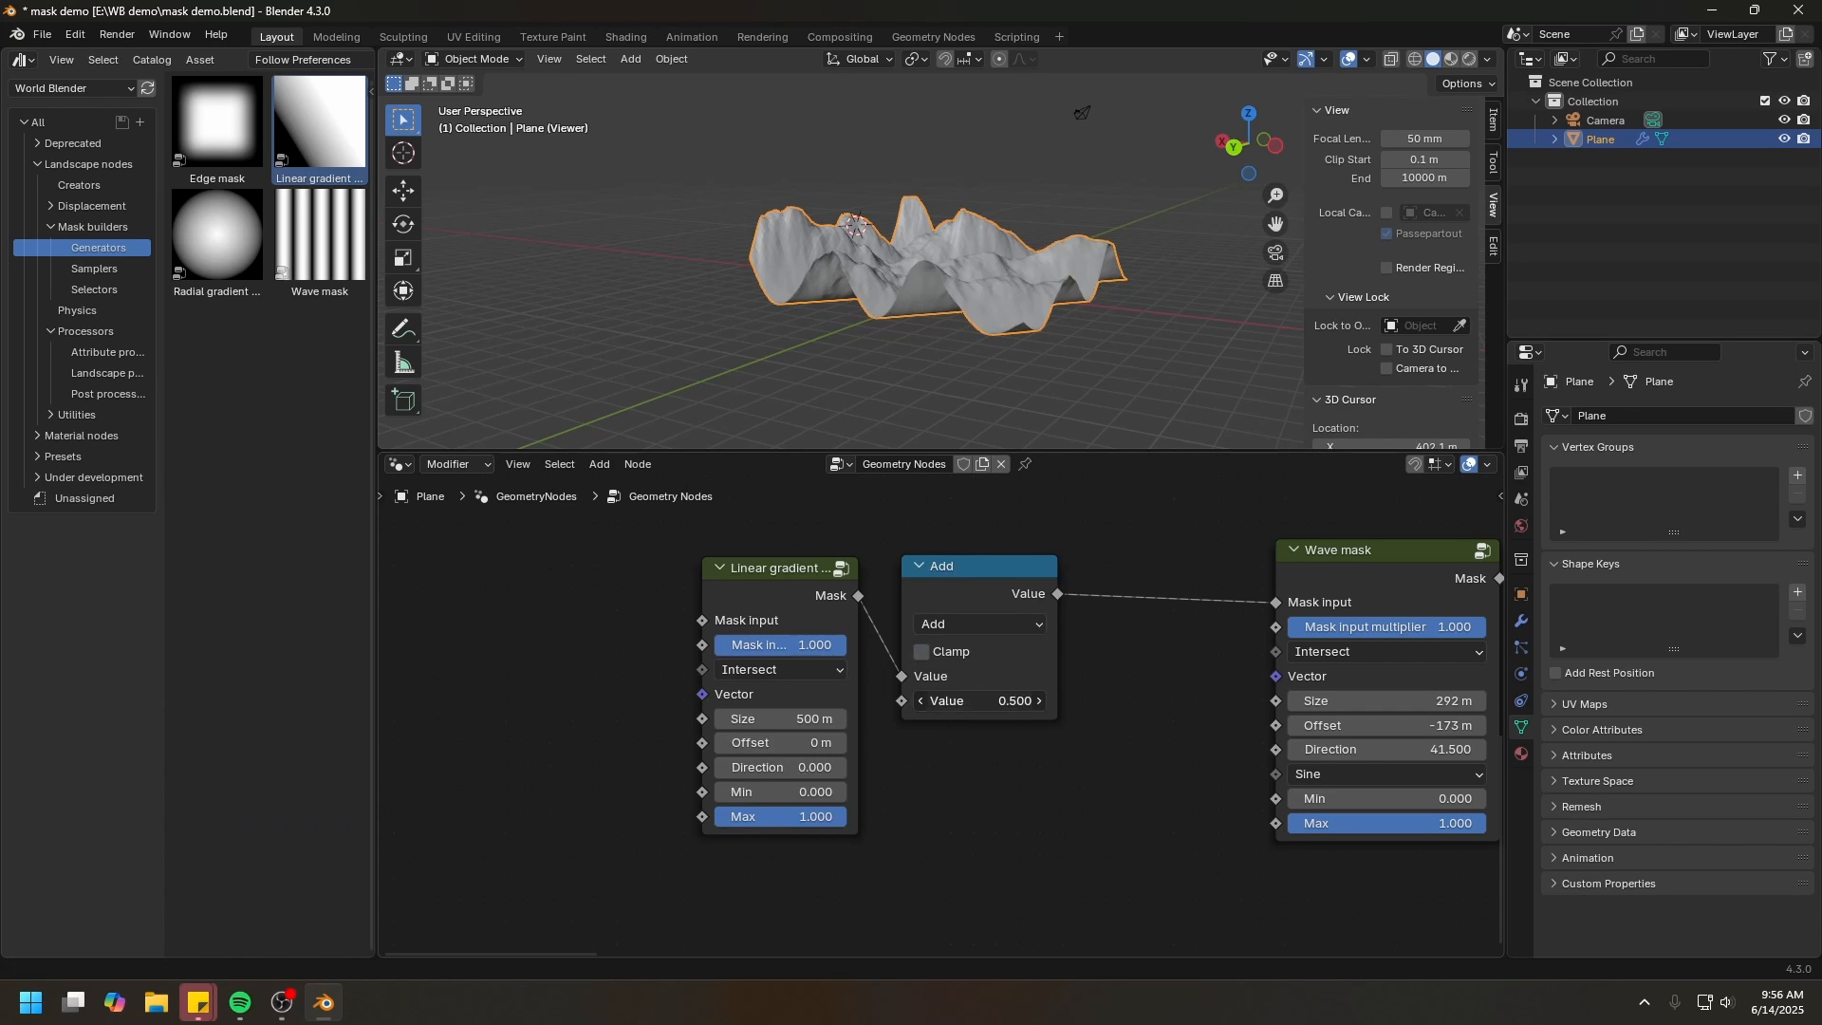
click(979, 700)
text(1)
key(Return)
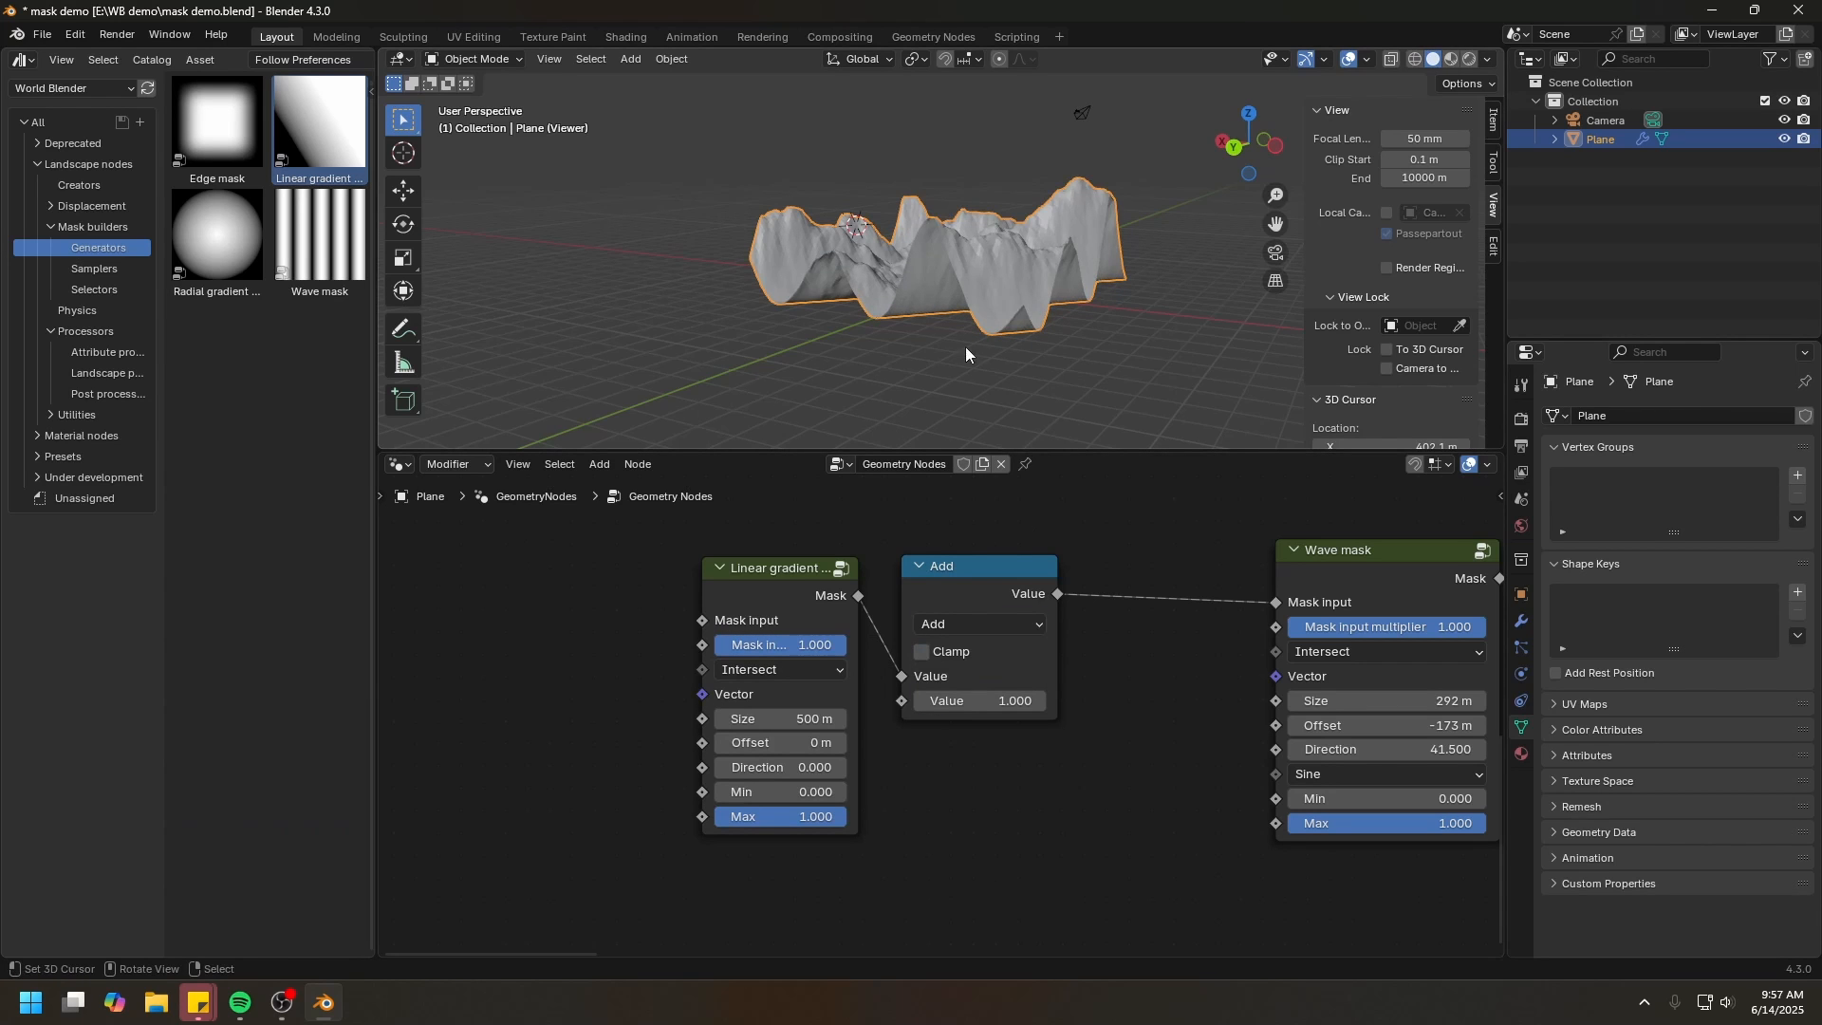
middle_drag(966, 349, 995, 409)
Move the Wave mask node closer to the Add node and select the Add node
middle_drag(1308, 619, 1192, 602)
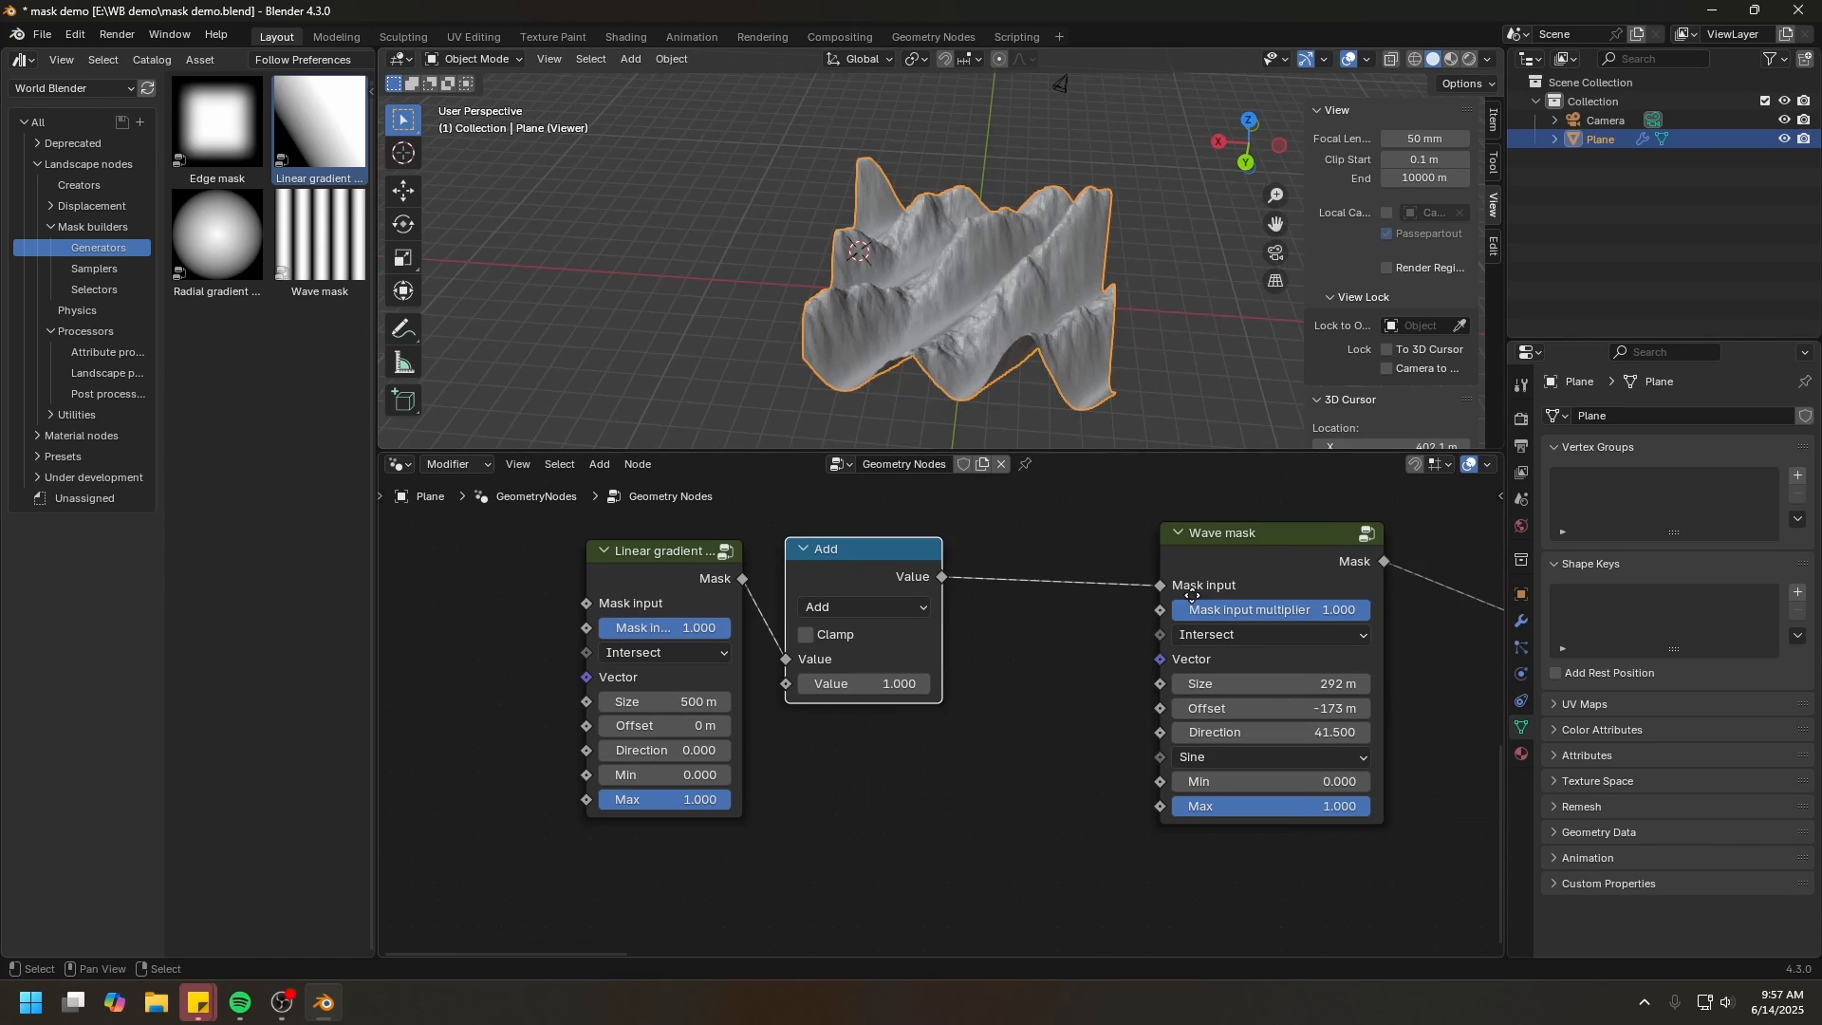
mouse_move(1234, 539)
mouse_down()
mouse_move(1221, 556)
mouse_move(1203, 538)
mouse_move(1222, 564)
mouse_up()
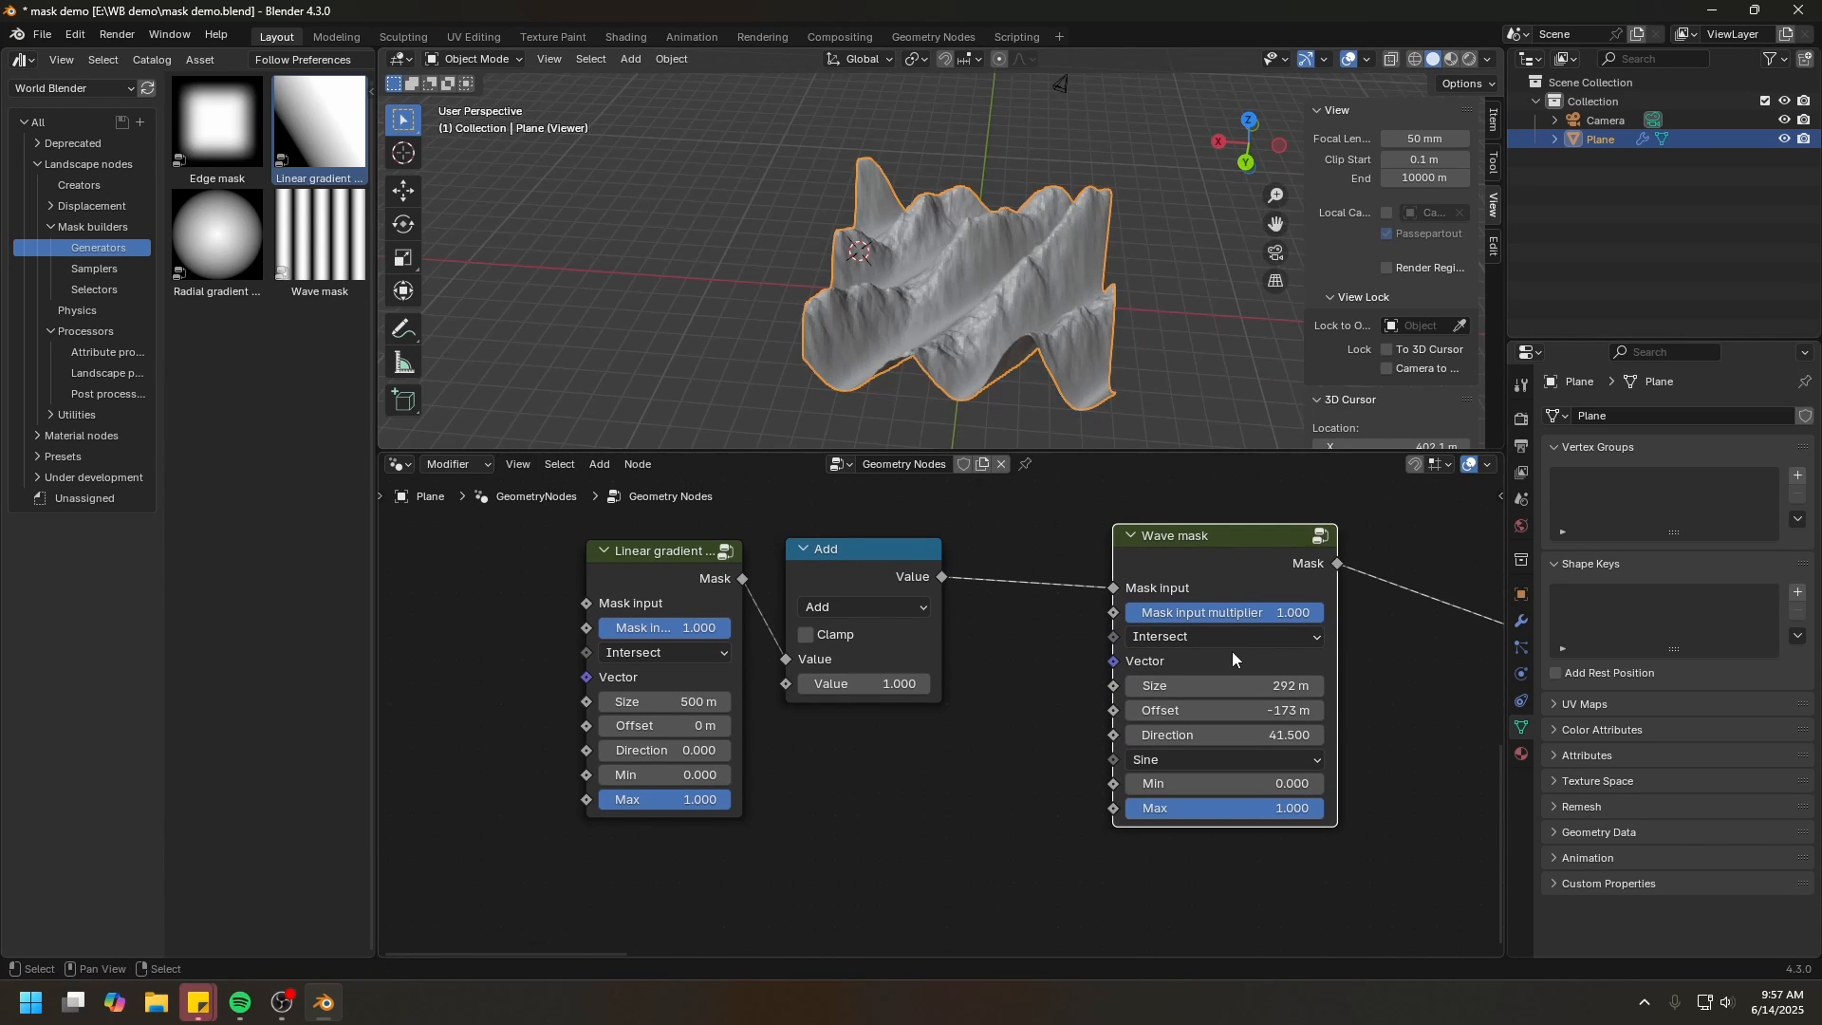
click(855, 626)
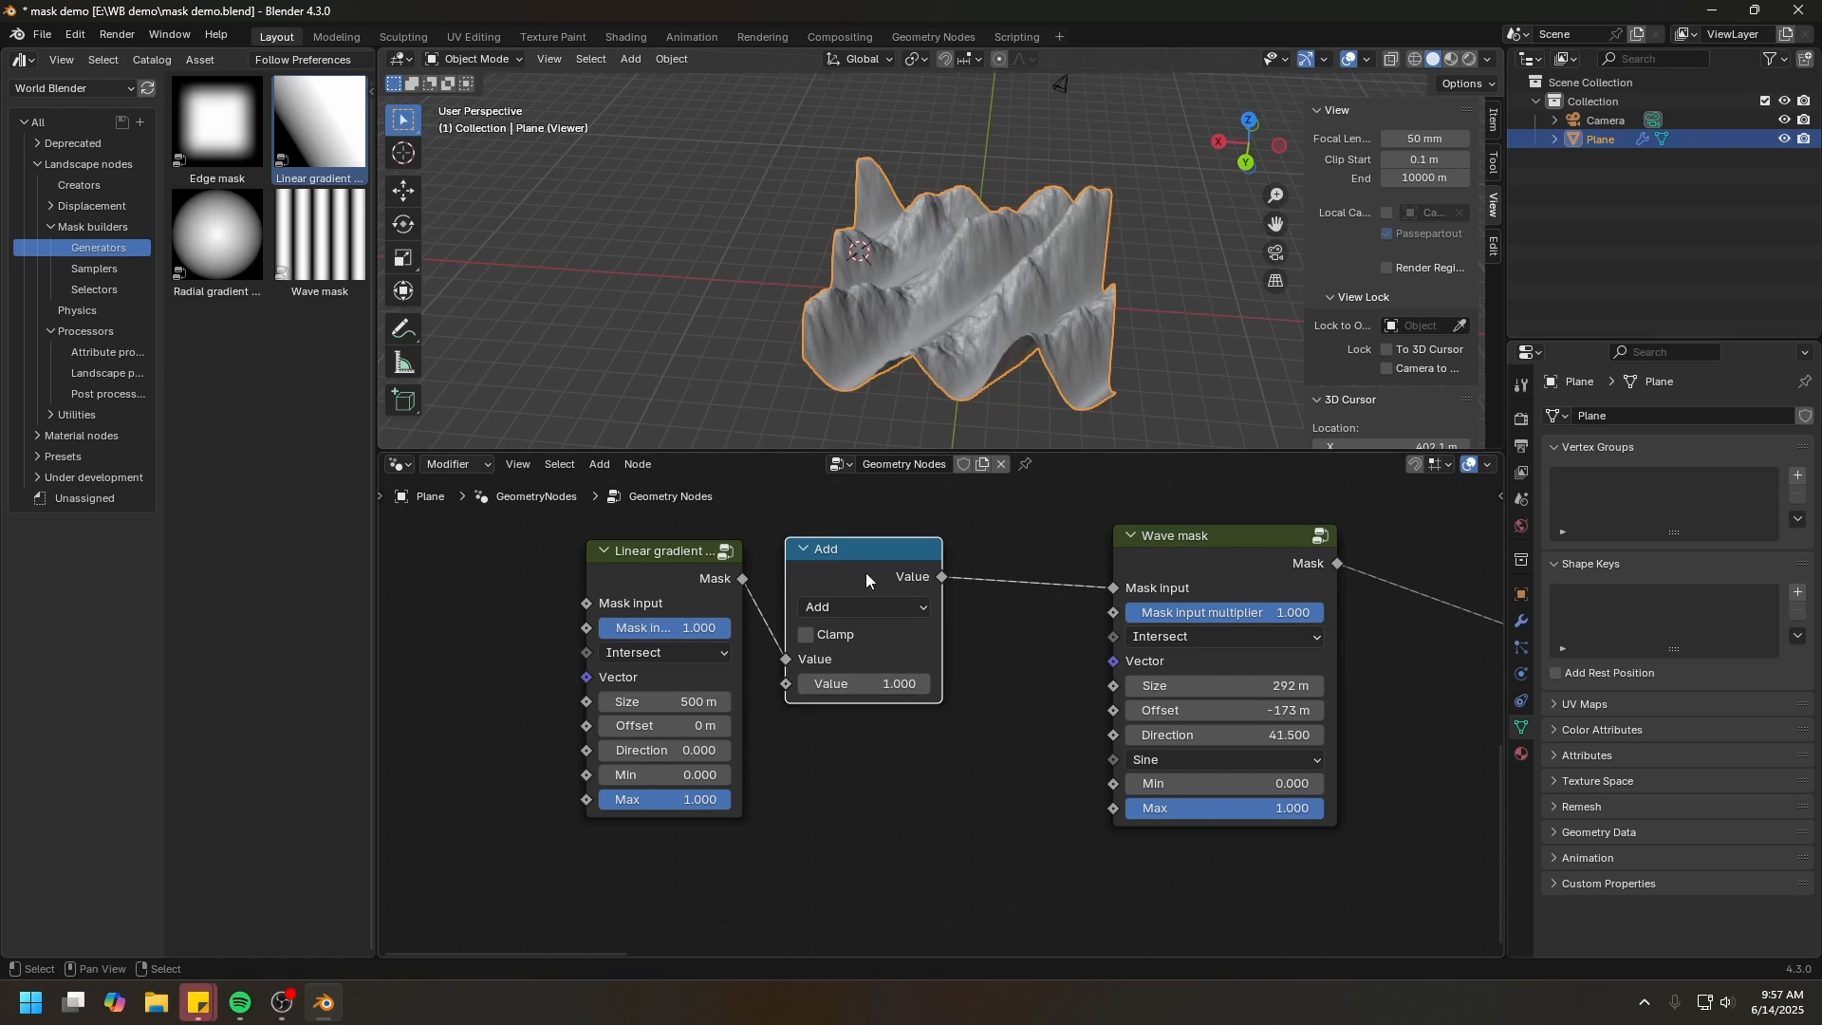
drag(858, 562, 865, 561)
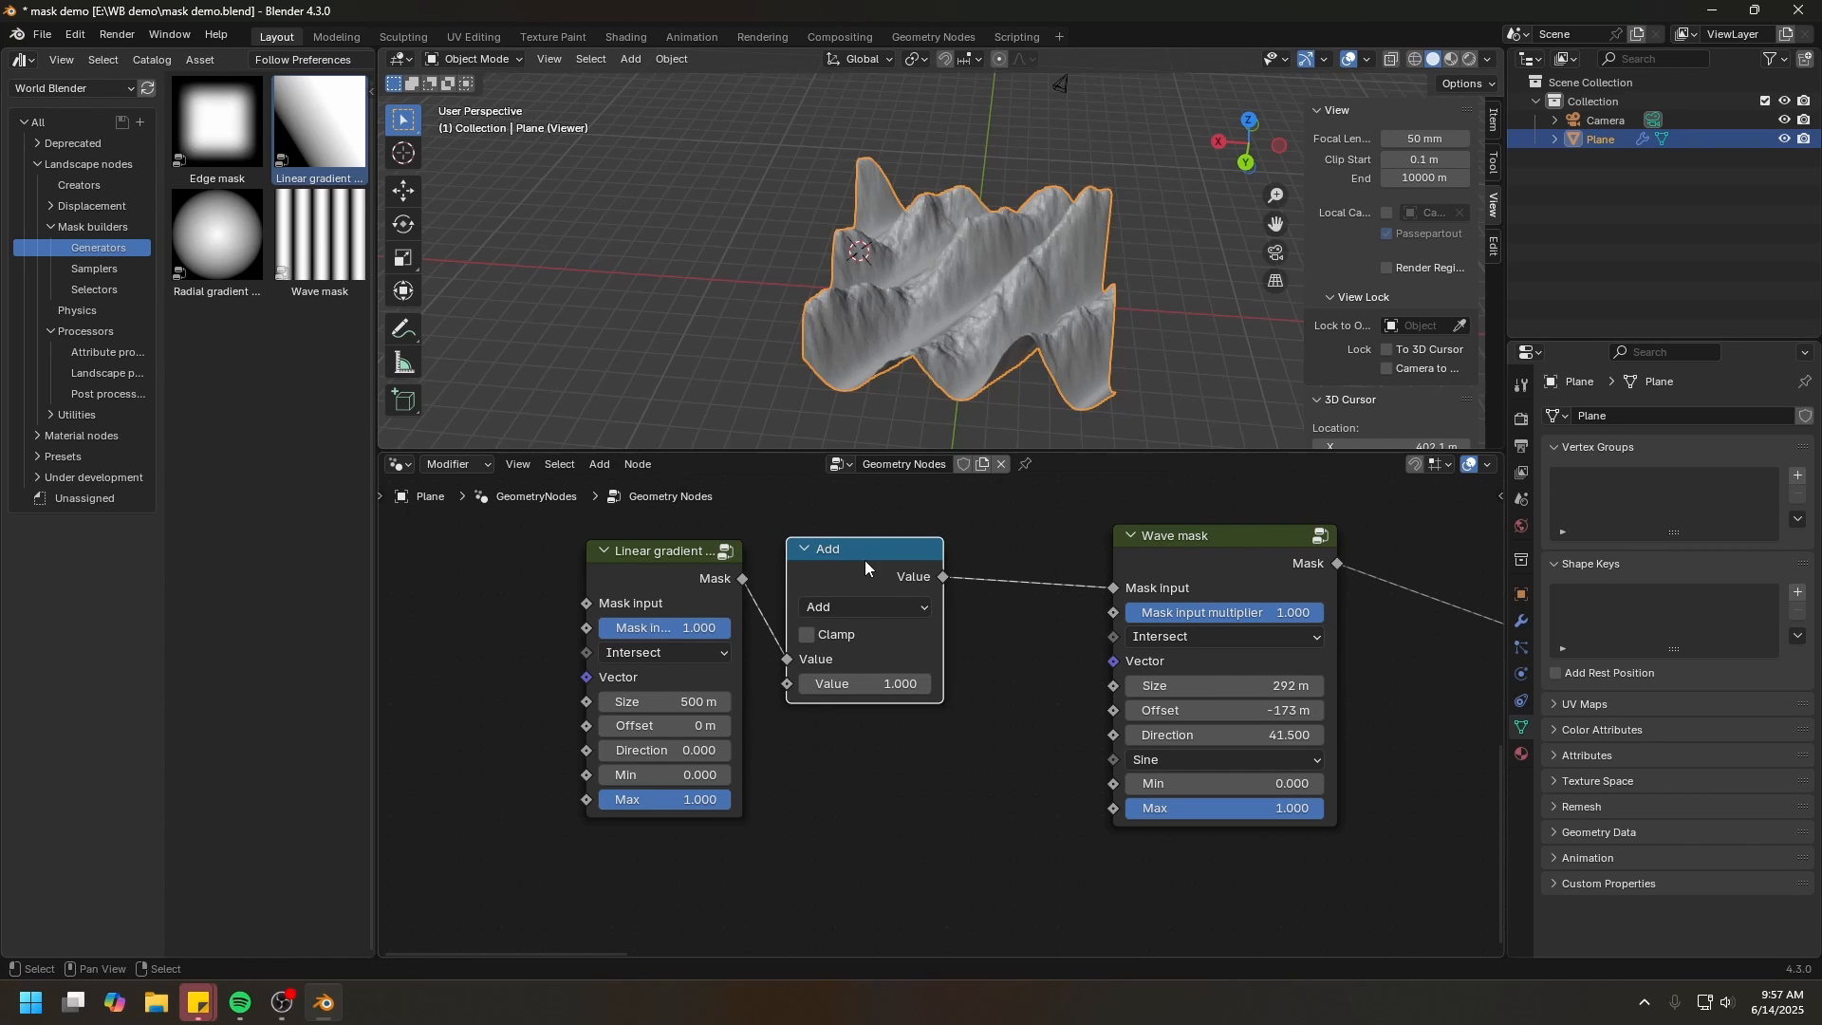